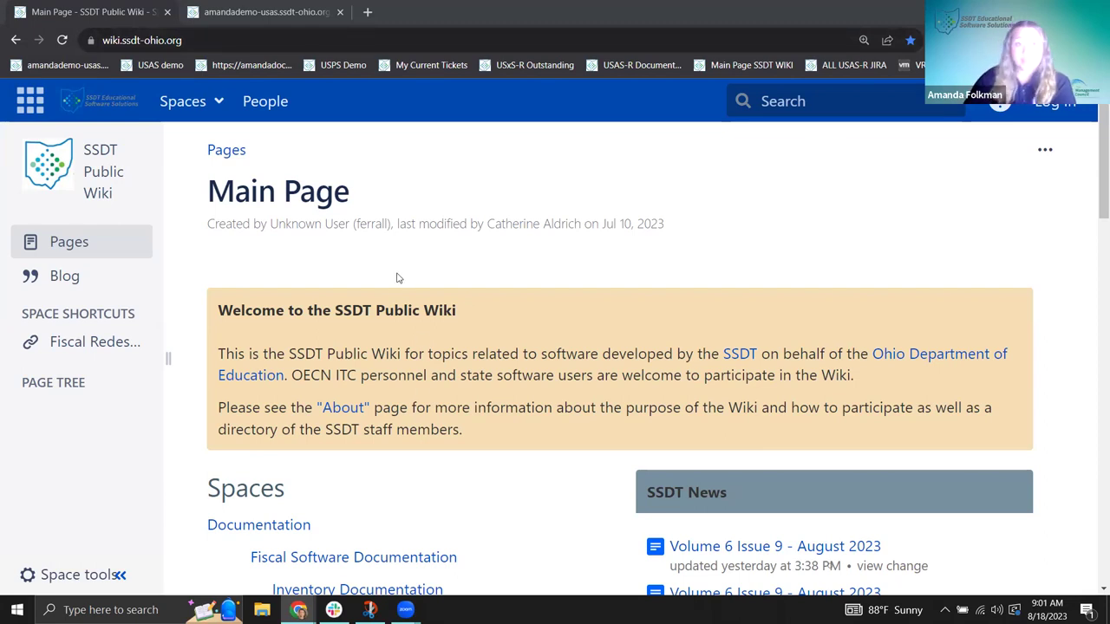
Switch to the USAS site, log in with the saved credentials, and open the Report Manager.
{"action": "left_click", "coordinate": [217, 21]}
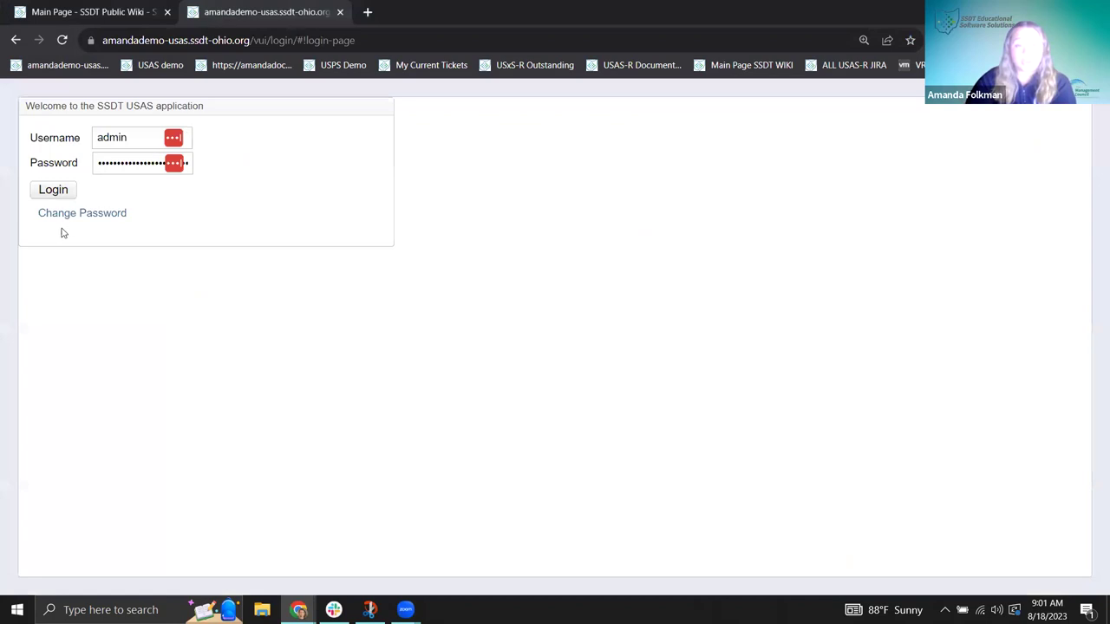
{"action": "left_click", "coordinate": [48, 194]}
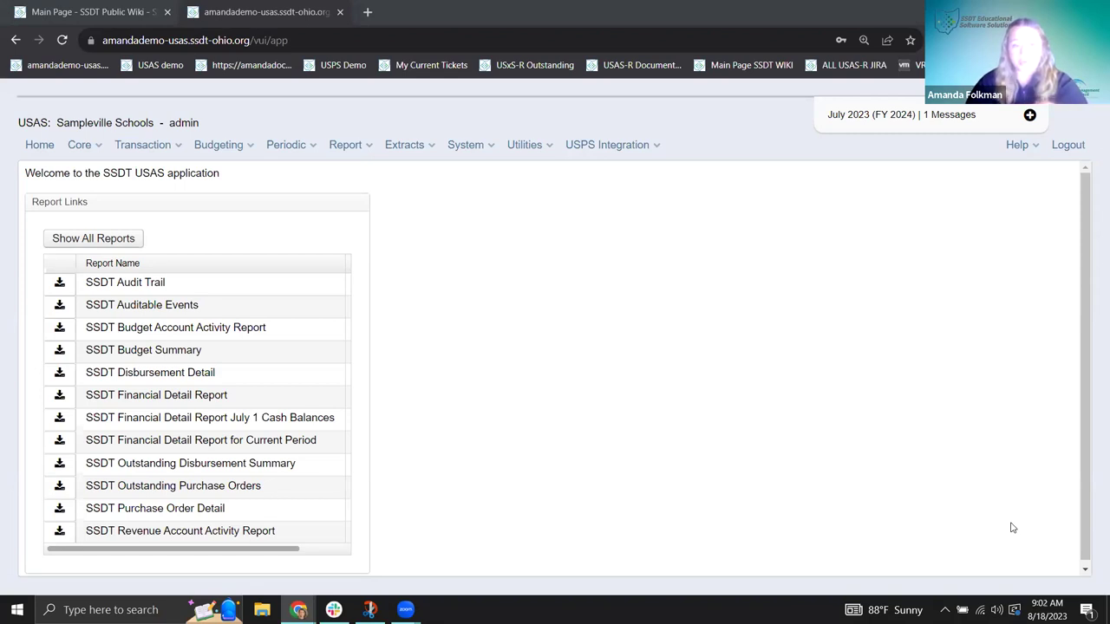
{"action": "left_click", "coordinate": [355, 155]}
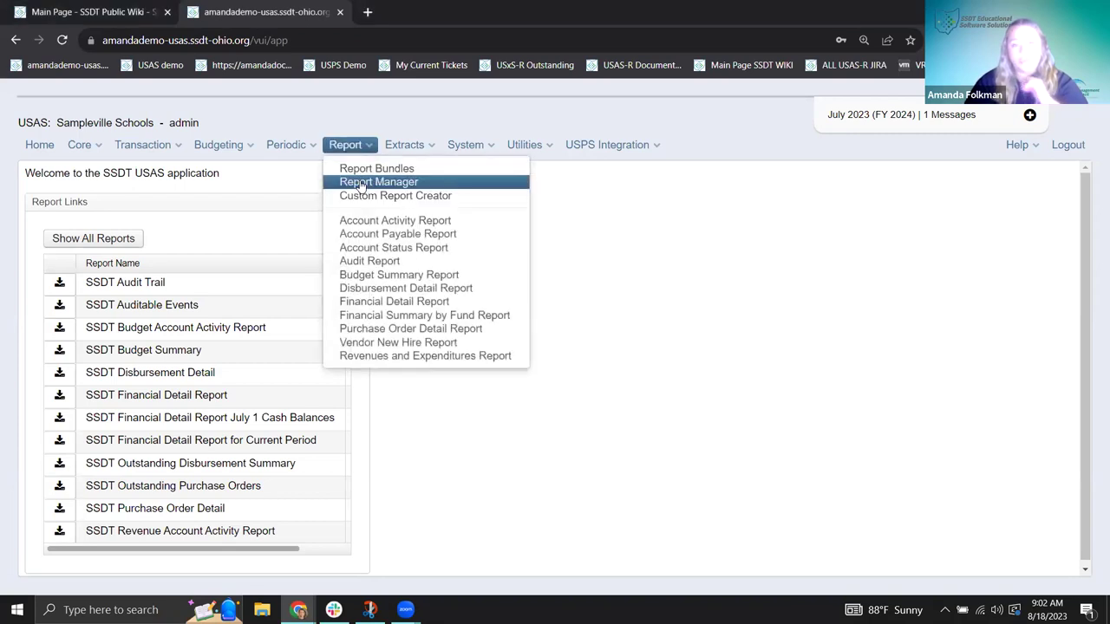
{"action": "left_click", "coordinate": [361, 182]}
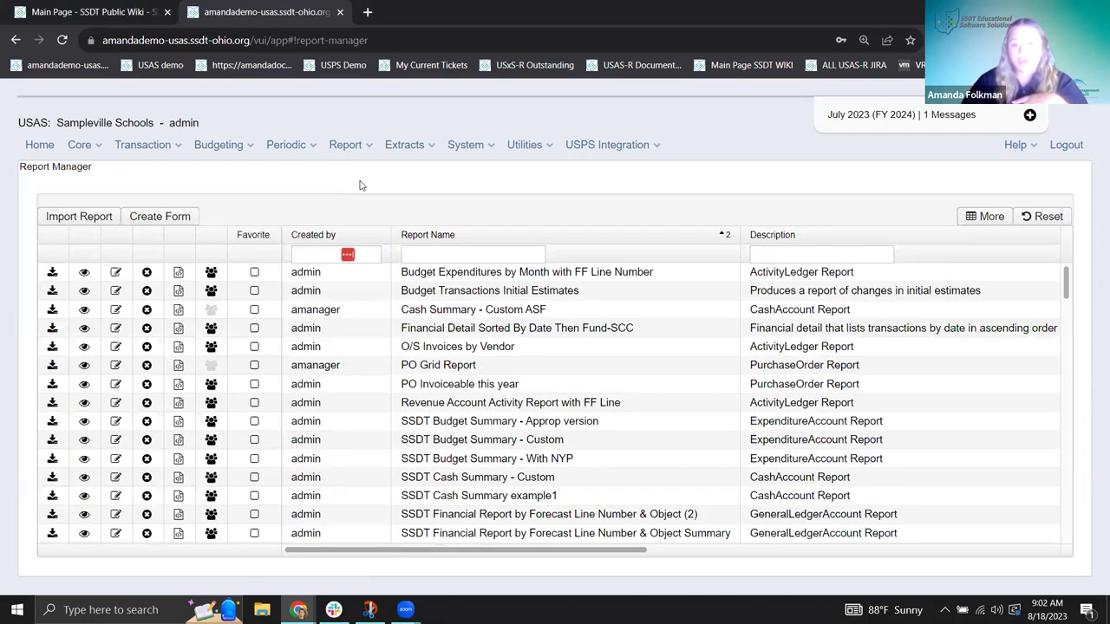
Find the SSDT Budget Summary template in the report list and view it in the Custom Report Creator.
{"action": "scroll", "coordinate": [398, 312], "scroll_direction": "down", "scroll_amount": 3}
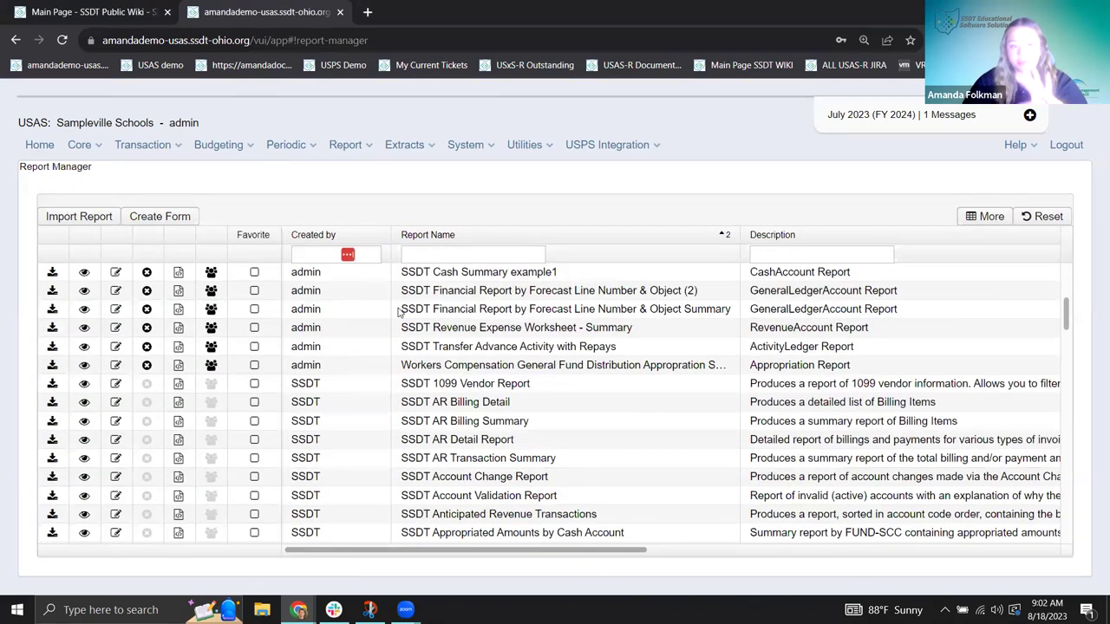
{"action": "scroll", "coordinate": [398, 312], "scroll_direction": "down", "scroll_amount": 3}
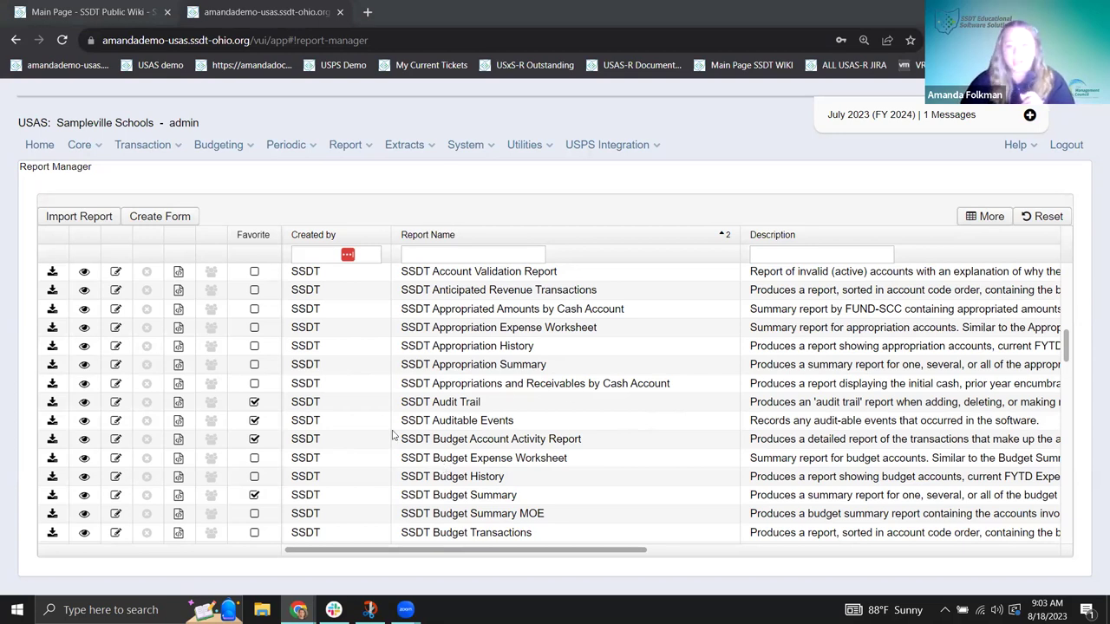
{"action": "left_click", "coordinate": [86, 499]}
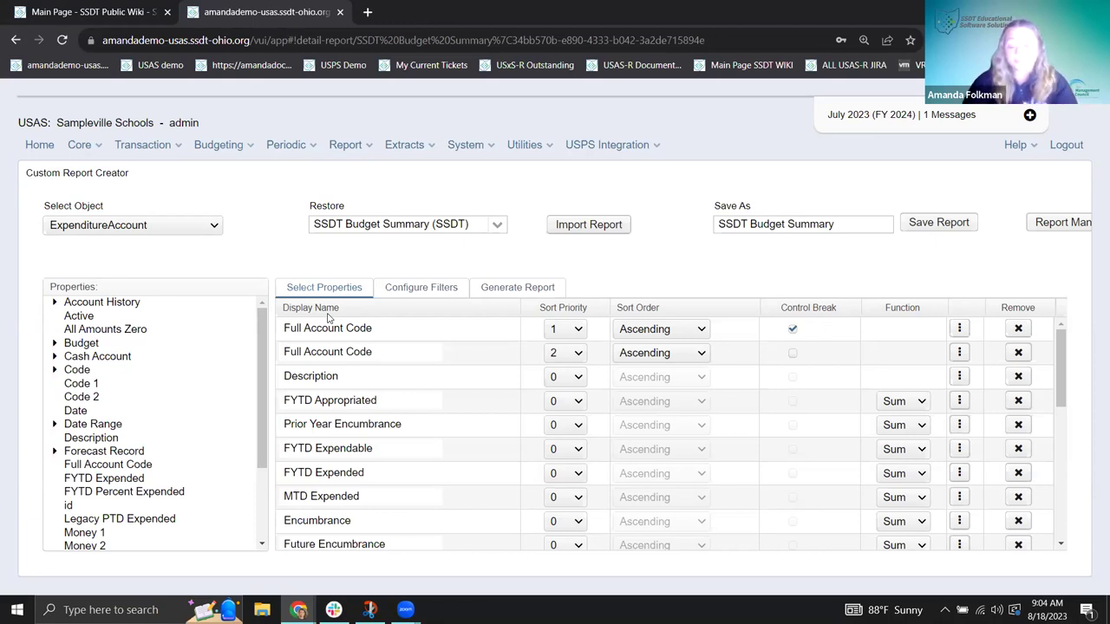
Review the SSDT Budget Summary's configured filters, its report generation options and its selected properties.
{"action": "left_click", "coordinate": [410, 296]}
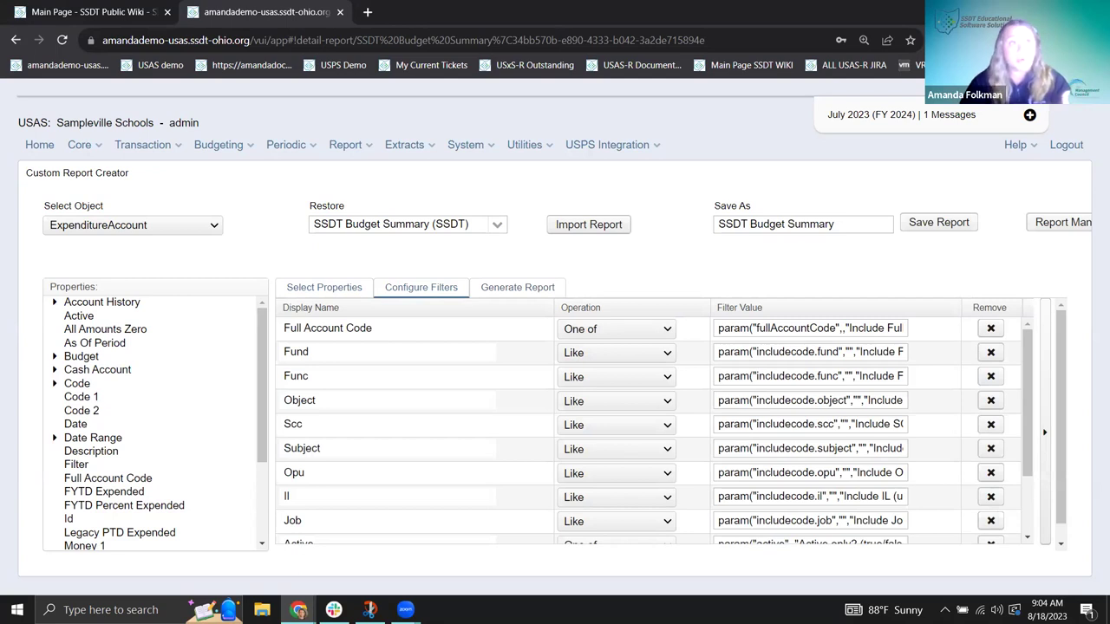
{"action": "left_click", "coordinate": [545, 295]}
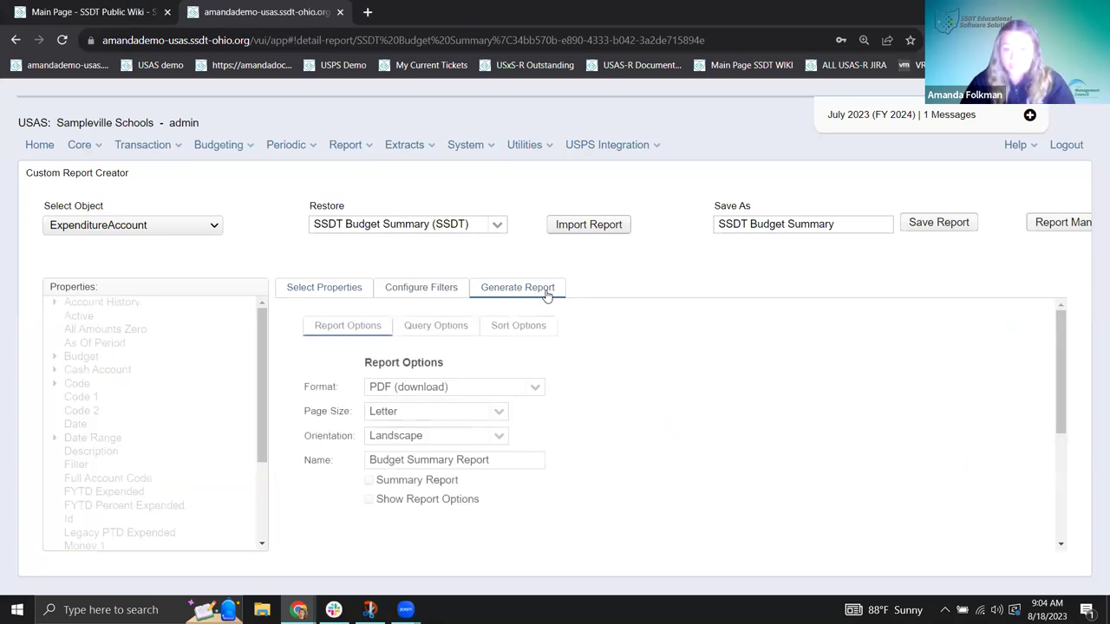
{"action": "left_click", "coordinate": [319, 292]}
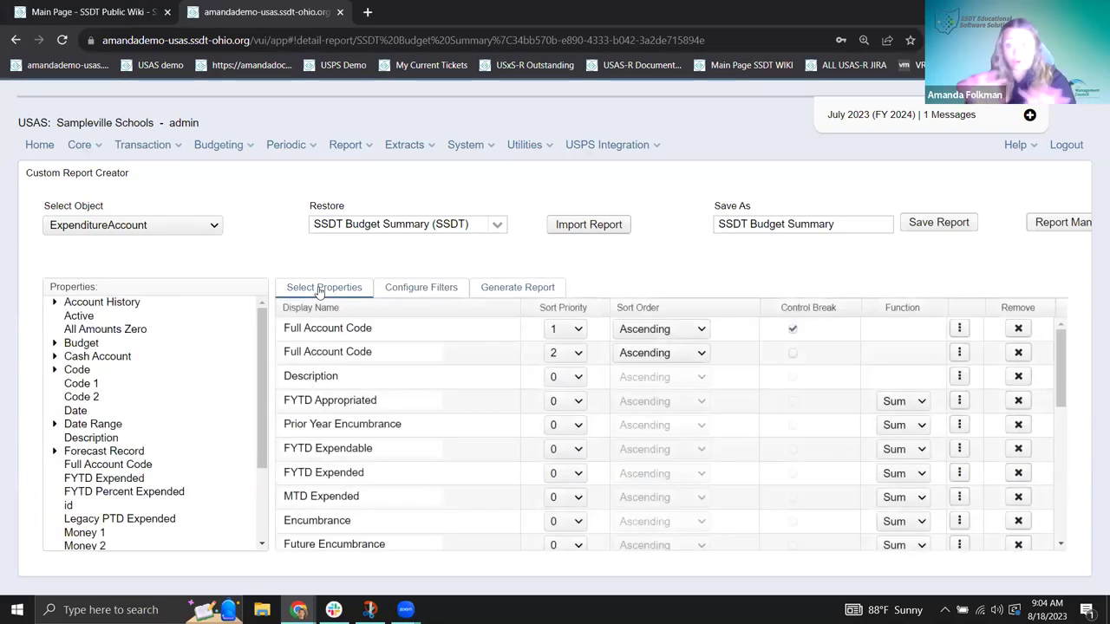
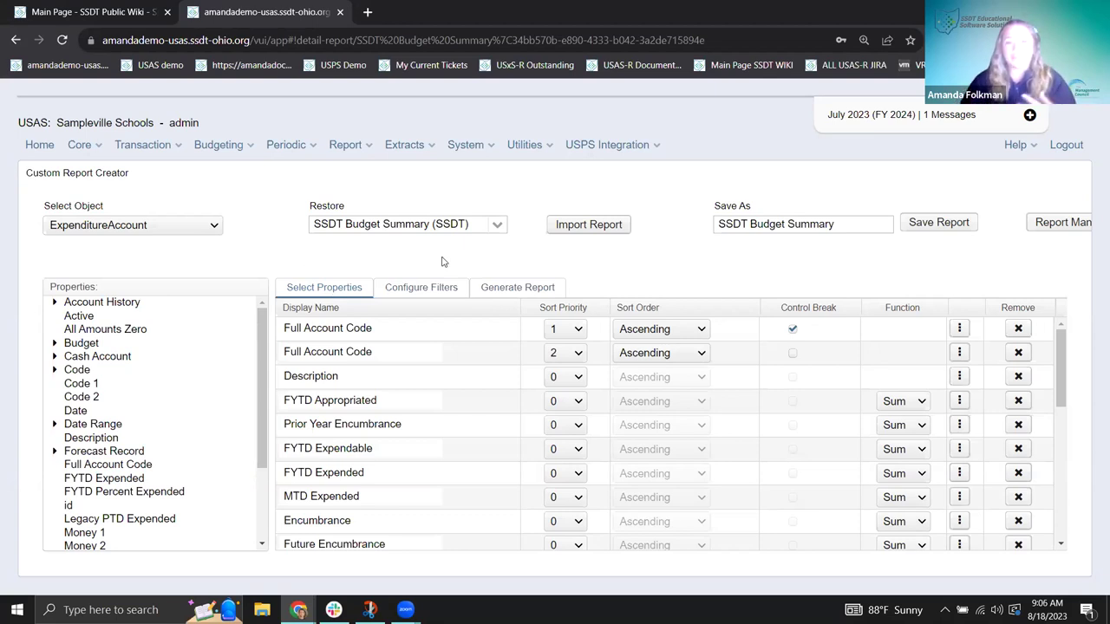
Return to the Report Manager and browse the SSDT template reports.
{"action": "left_click", "coordinate": [351, 149]}
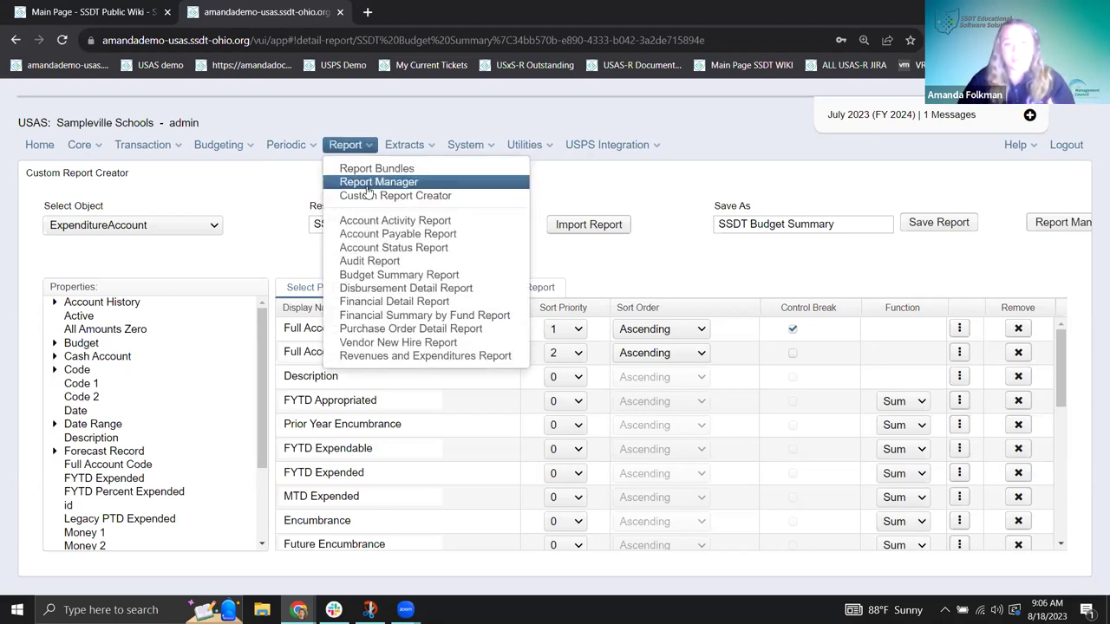
{"action": "left_click", "coordinate": [361, 182]}
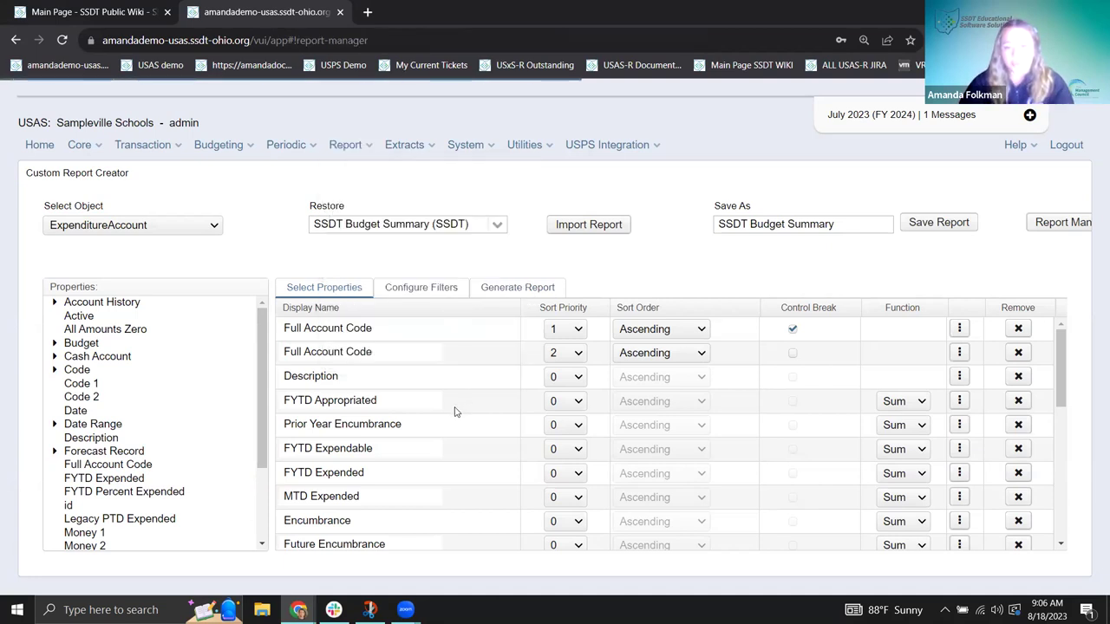
{"action": "scroll", "coordinate": [442, 460], "scroll_direction": "down", "scroll_amount": 2}
{"action": "scroll", "coordinate": [468, 451], "scroll_direction": "down", "scroll_amount": 2}
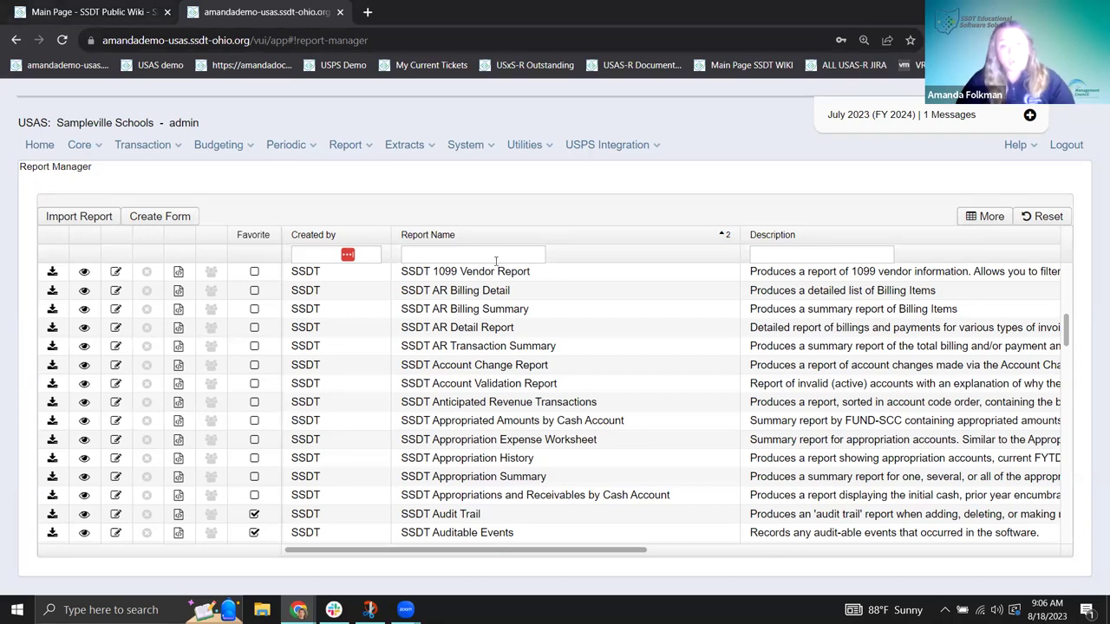
Open the canned Account Activity Report to view its options, and bring up the list of other canned reports.
{"action": "left_click", "coordinate": [345, 148]}
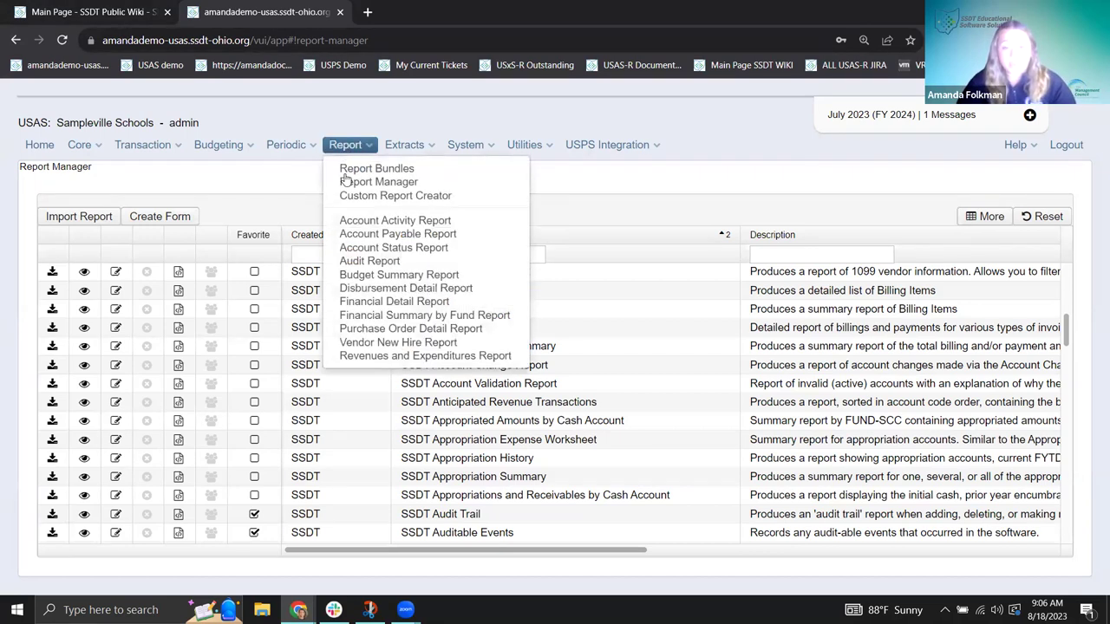
{"action": "left_click", "coordinate": [411, 223]}
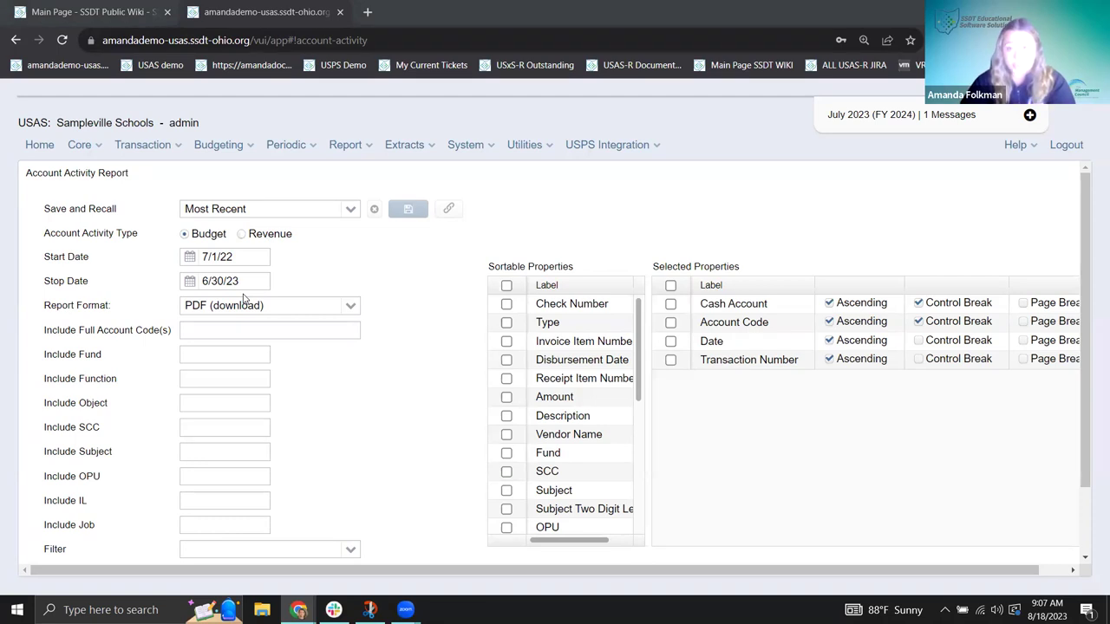
{"action": "left_click", "coordinate": [346, 144]}
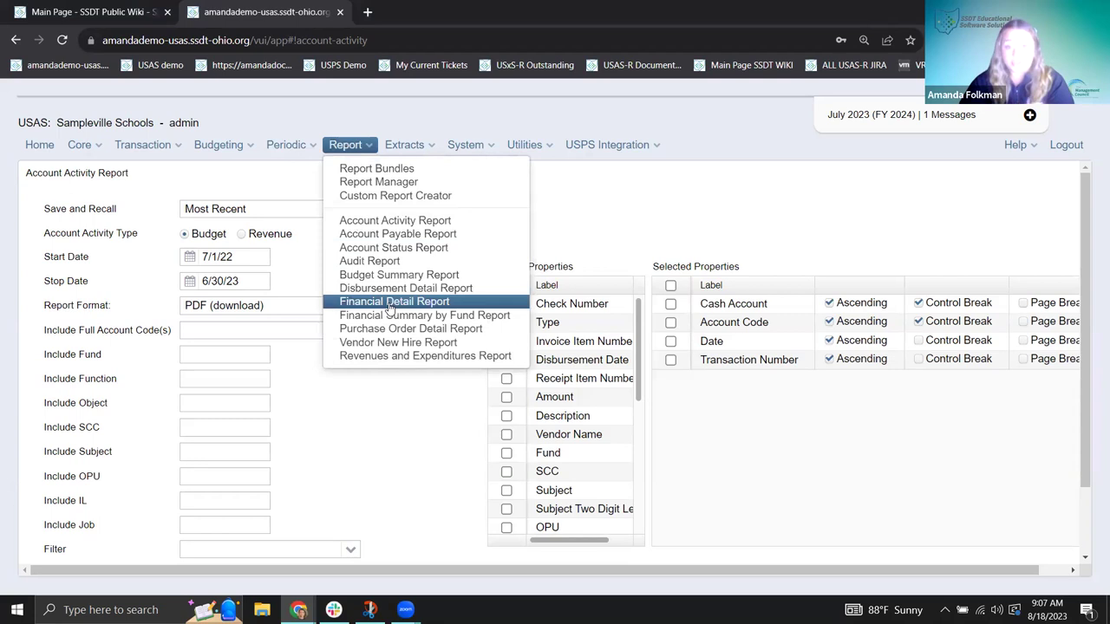
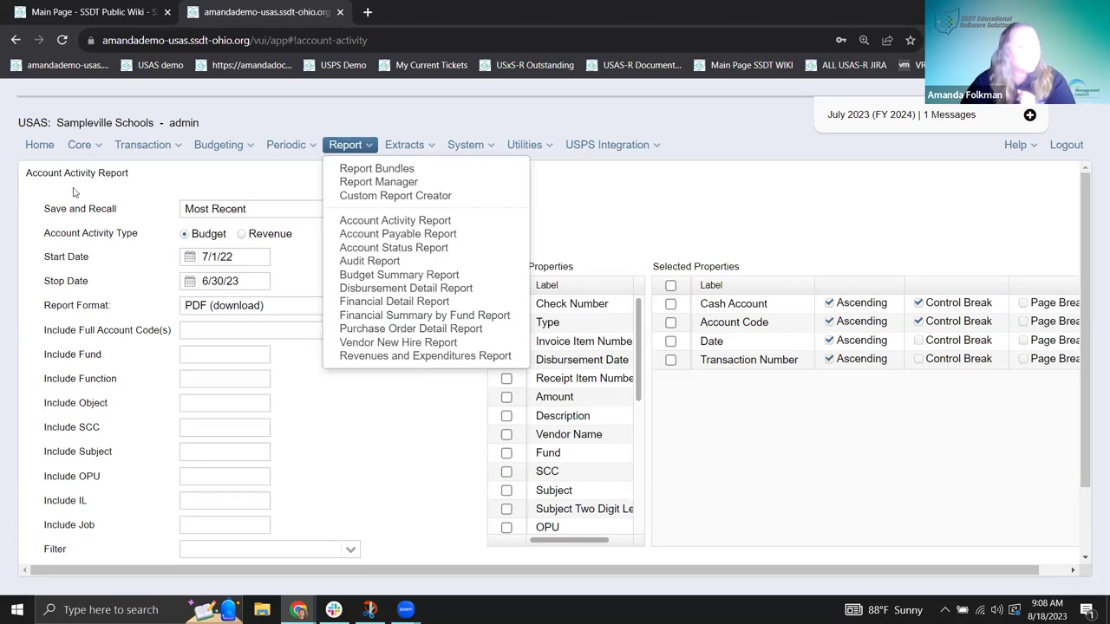
Return to the USAS home page and compare its report links with the list of canned reports.
{"action": "left_click", "coordinate": [37, 149]}
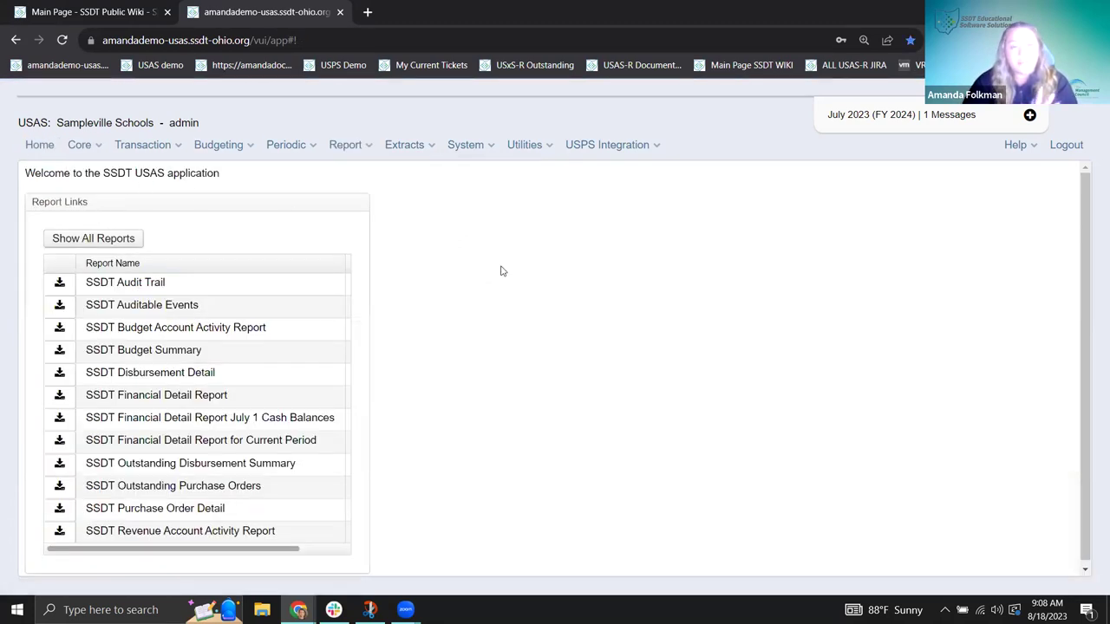
{"action": "scroll", "coordinate": [249, 438], "scroll_direction": "down", "scroll_amount": 1}
{"action": "scroll", "coordinate": [292, 524], "scroll_direction": "up", "scroll_amount": 1}
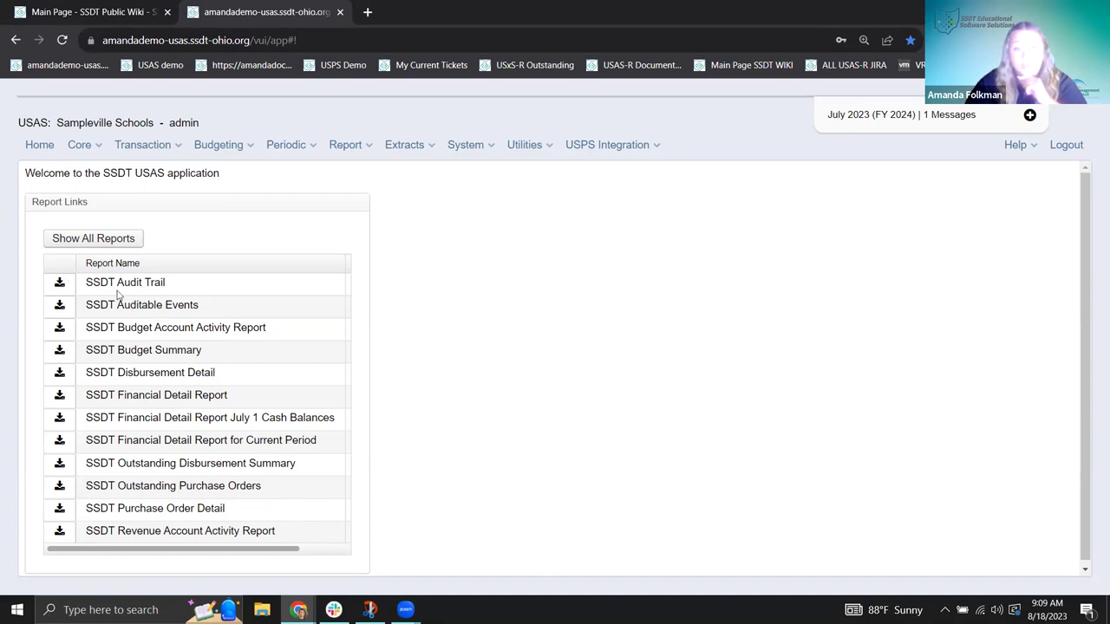
{"action": "left_click", "coordinate": [352, 147]}
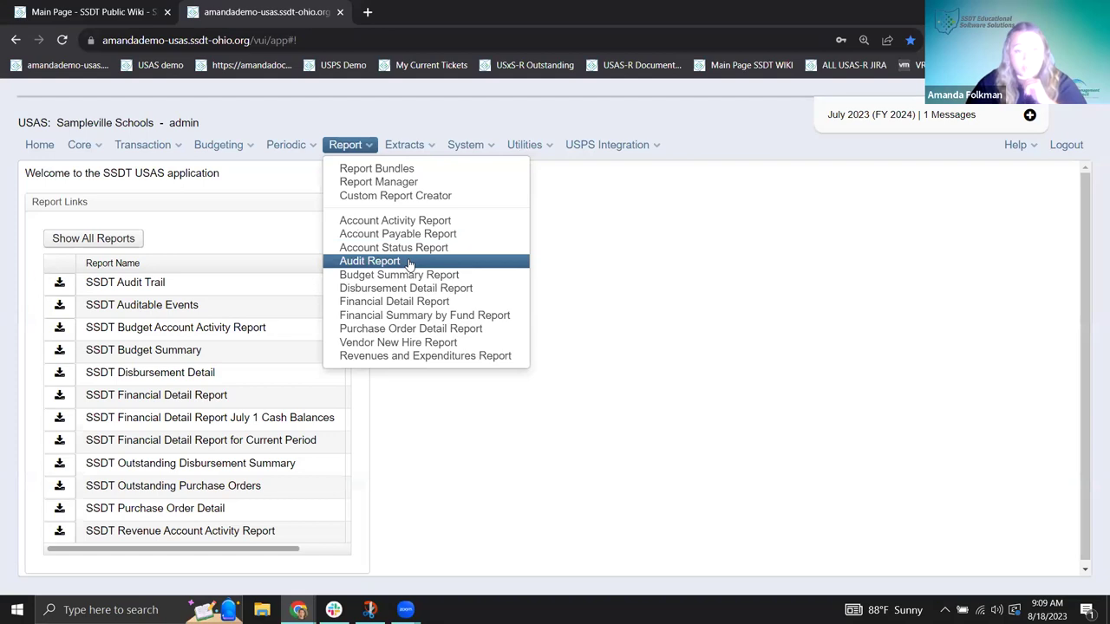
{"action": "left_click", "coordinate": [210, 331]}
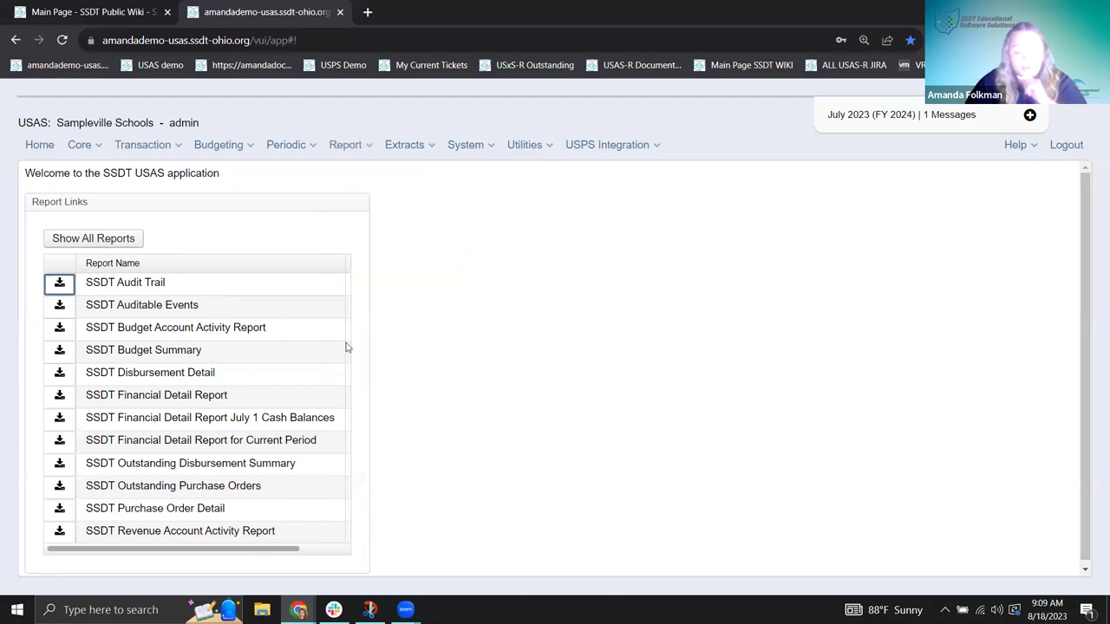
{"action": "left_click", "coordinate": [354, 144]}
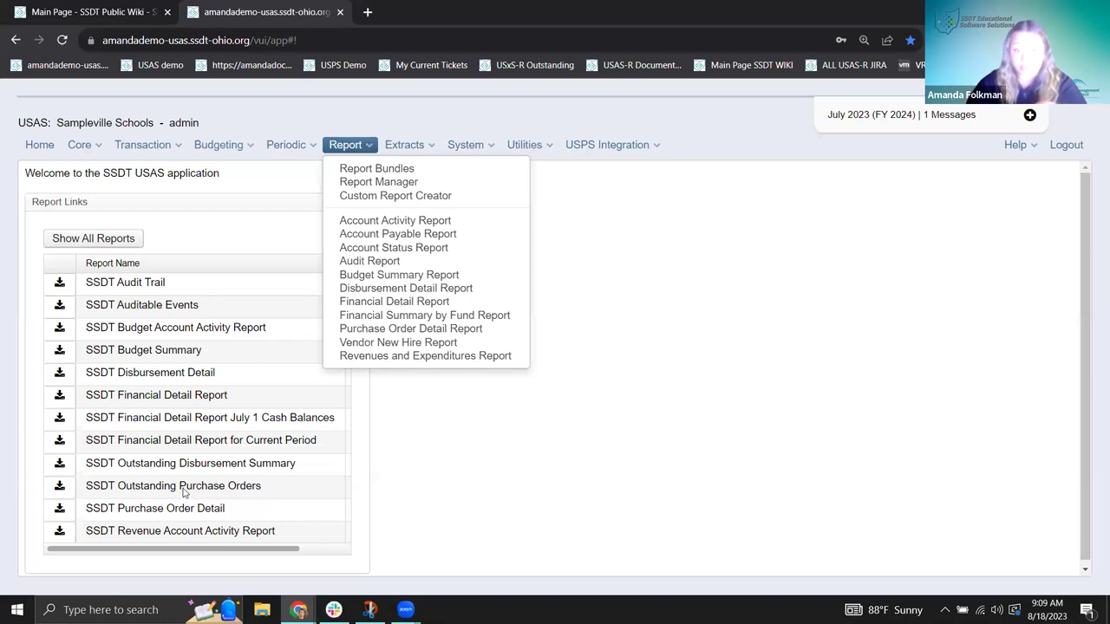
{"action": "key", "text": "Tab"}
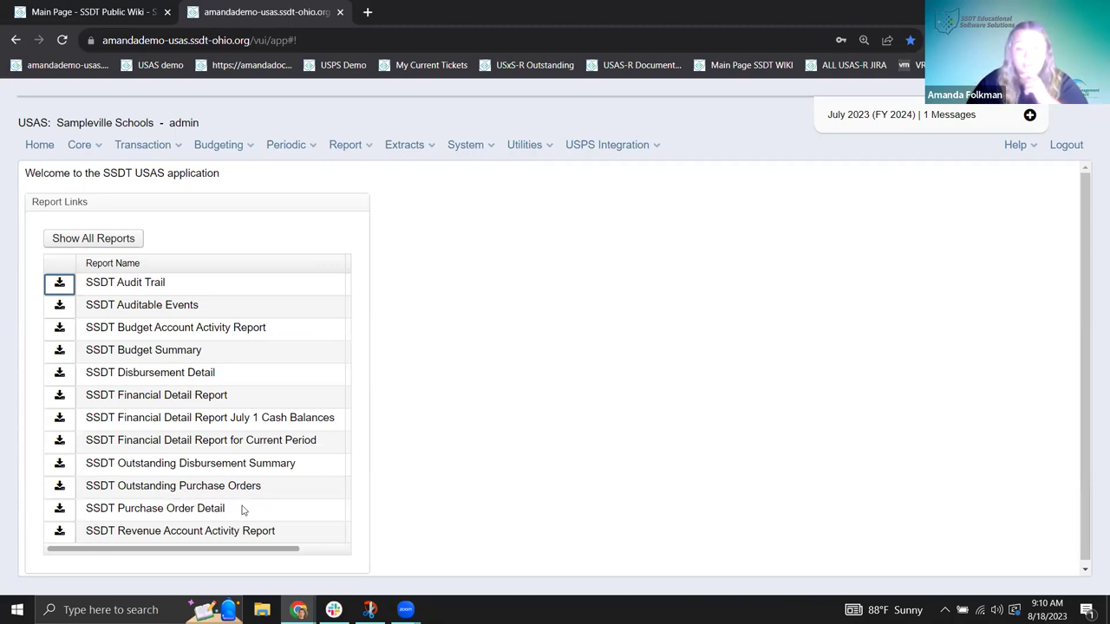
{"action": "left_click", "coordinate": [346, 145]}
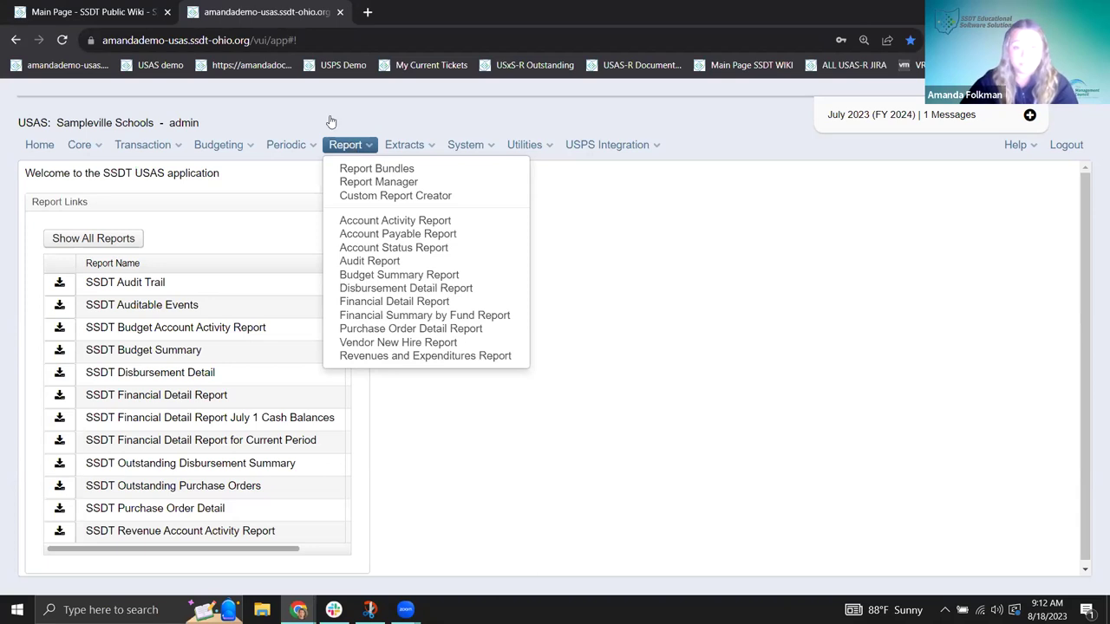
{"action": "left_click", "coordinate": [404, 145]}
{"action": "left_click", "coordinate": [345, 144]}
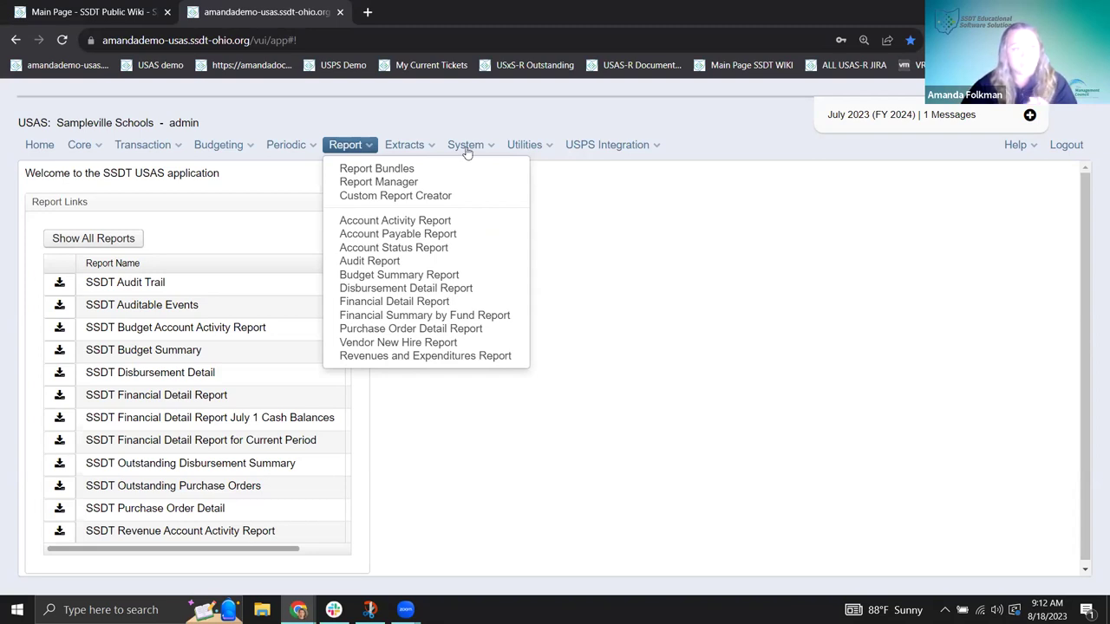
{"action": "left_click", "coordinate": [523, 144]}
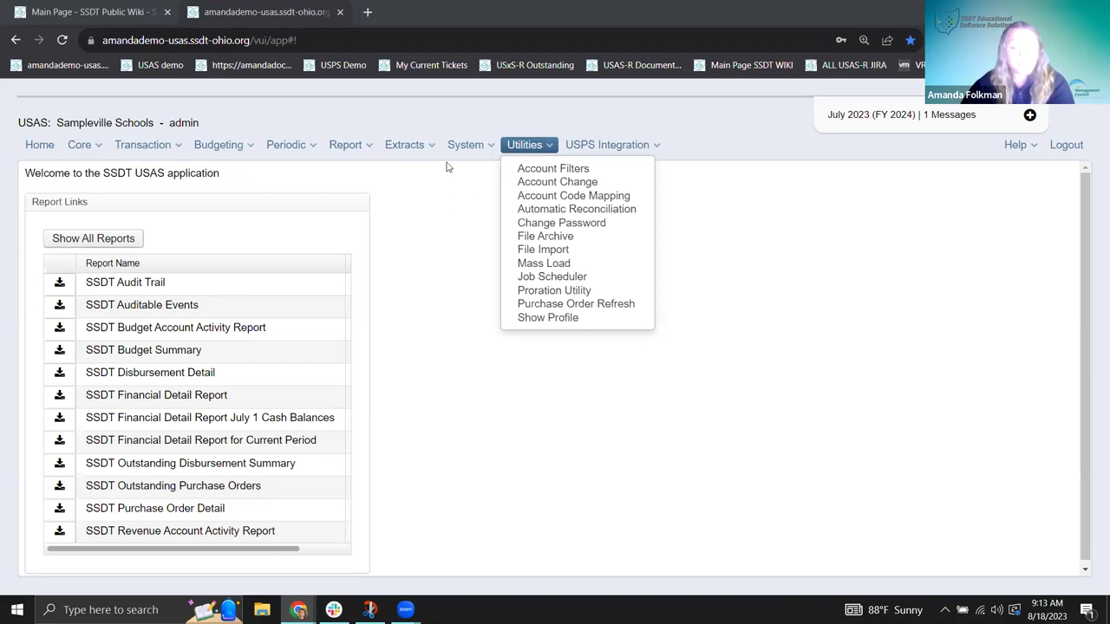
{"action": "mouse_move", "coordinate": [345, 145]}
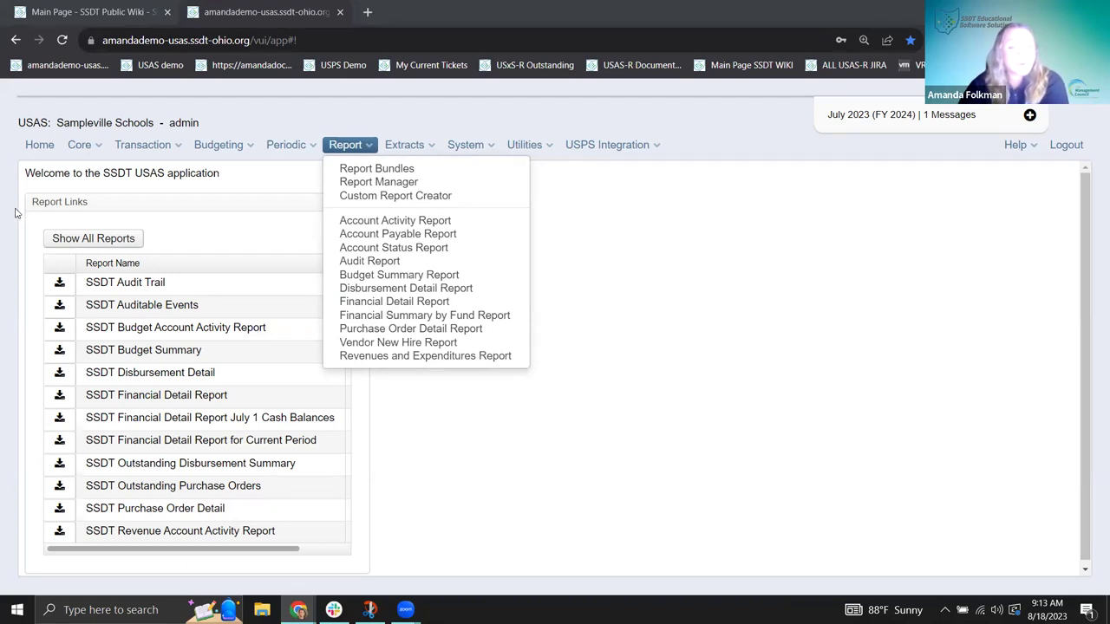
{"action": "left_click", "coordinate": [153, 178]}
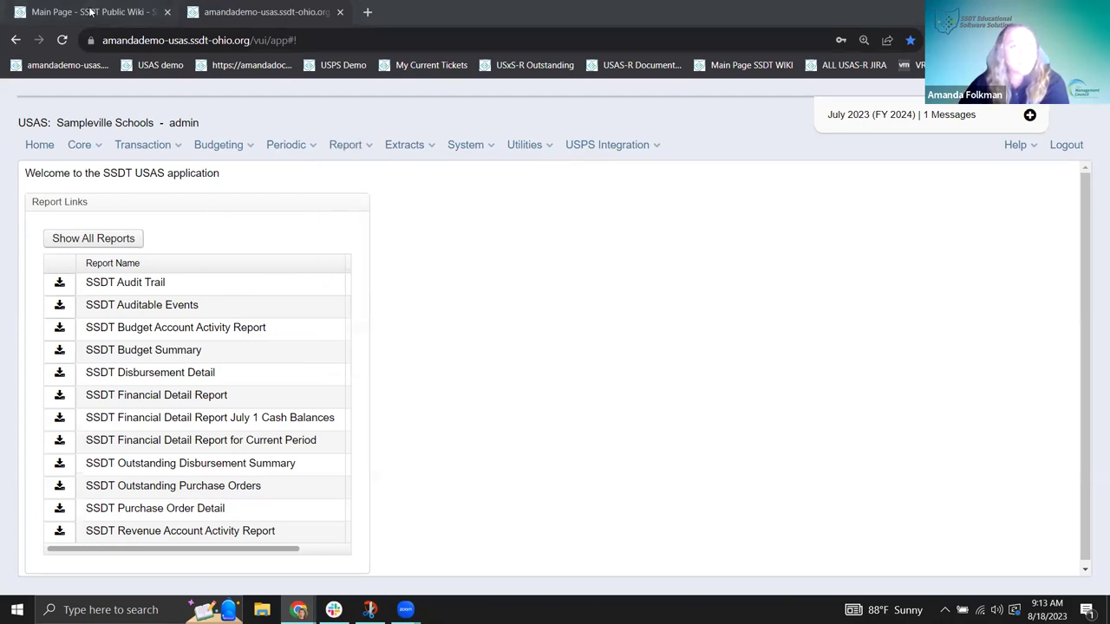
Switch to the SSDT Public Wiki and open the USAS Documentation space.
{"action": "left_click", "coordinate": [92, 12]}
{"action": "scroll", "coordinate": [618, 466], "scroll_direction": "down", "scroll_amount": 3}
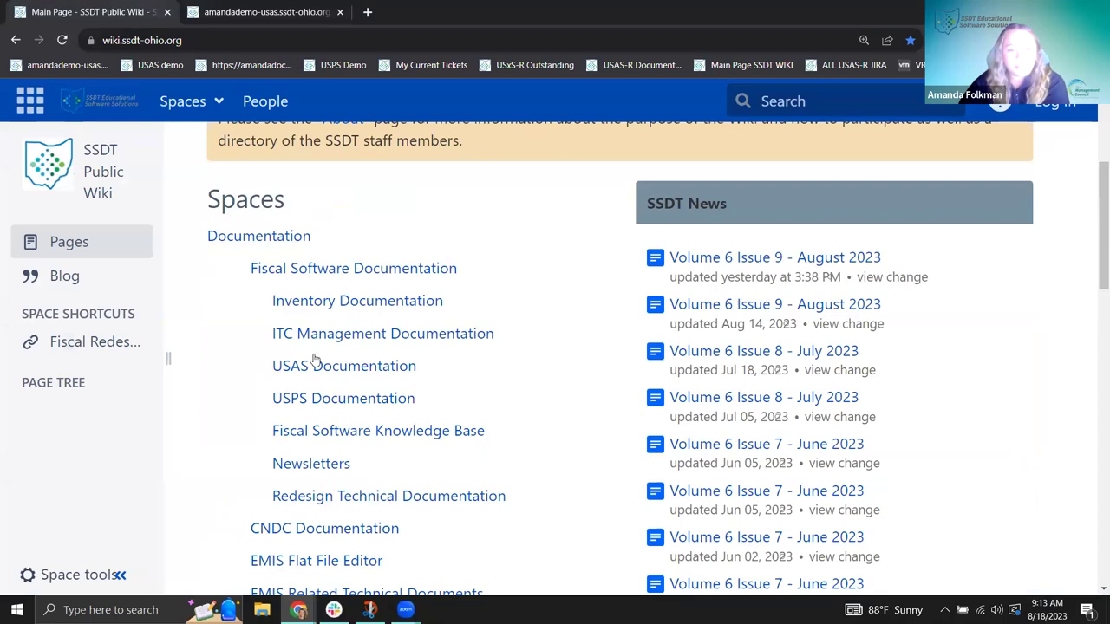
{"action": "left_click", "coordinate": [315, 369]}
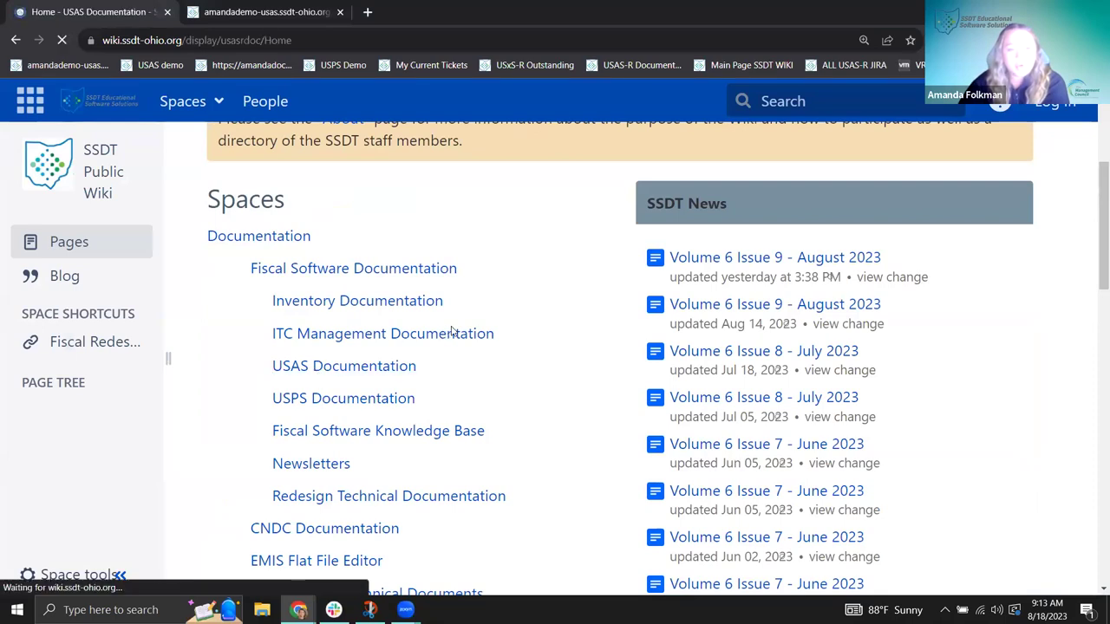
Open the Report Bundles page in the Report section of the USAS User Manual.
{"action": "scroll", "coordinate": [451, 332], "scroll_direction": "down", "scroll_amount": 2}
{"action": "scroll", "coordinate": [452, 332], "scroll_direction": "down", "scroll_amount": 4}
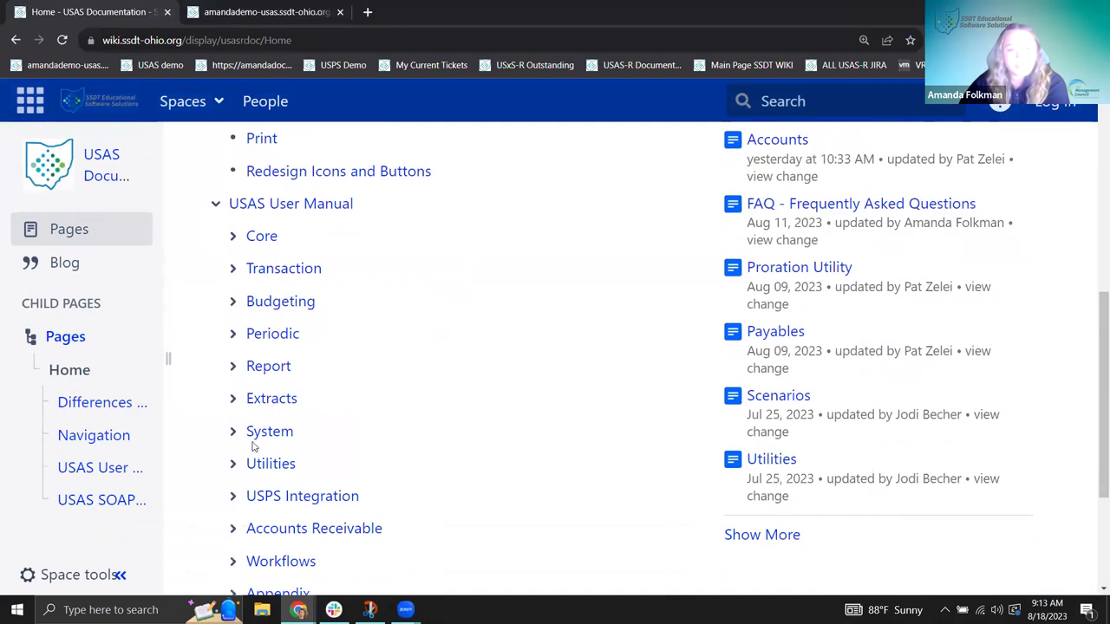
{"action": "left_click", "coordinate": [231, 367]}
{"action": "left_click", "coordinate": [312, 400]}
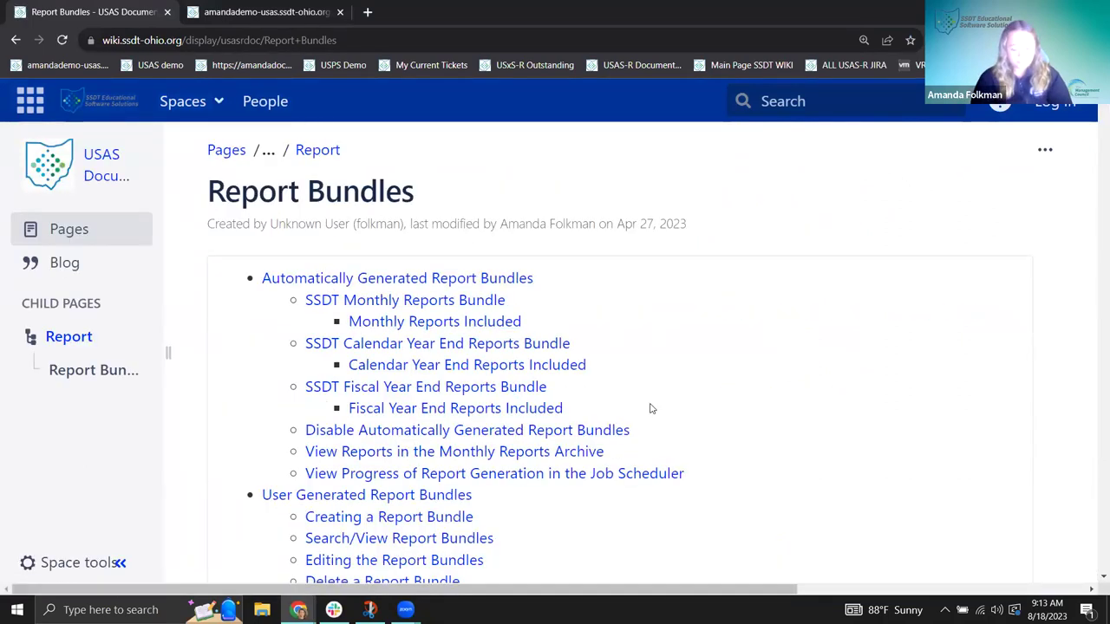
Search the Report Bundles page for "canned" and review the canned reports that can be added to bundles.
{"action": "key", "text": "ctrl+f"}
{"action": "type", "text": "canned"}
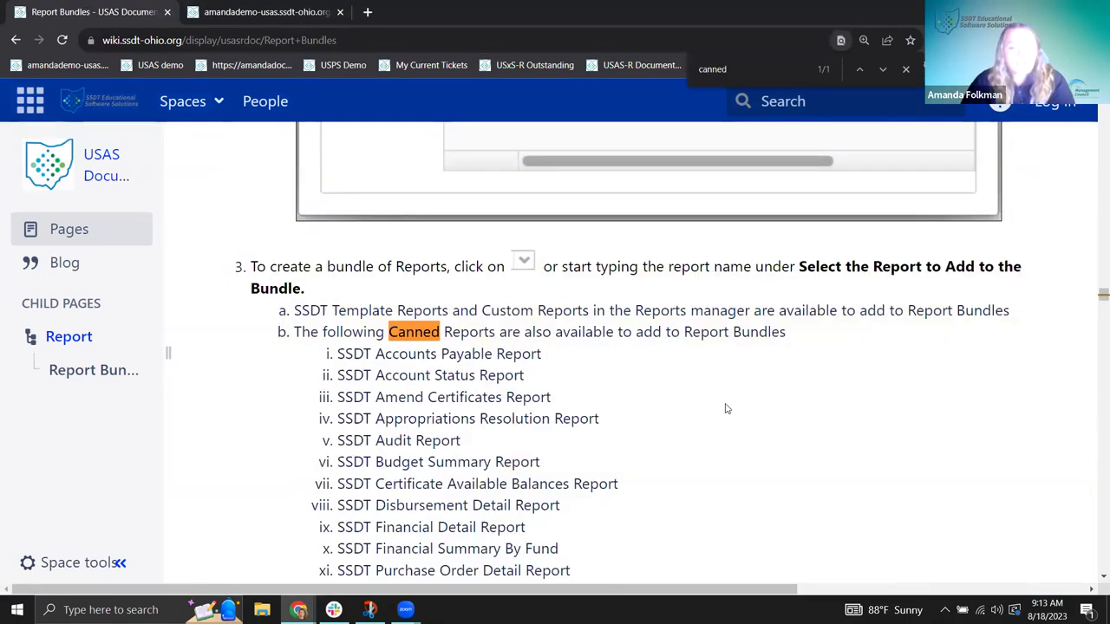
{"action": "scroll", "coordinate": [726, 409], "scroll_direction": "down", "scroll_amount": 1}
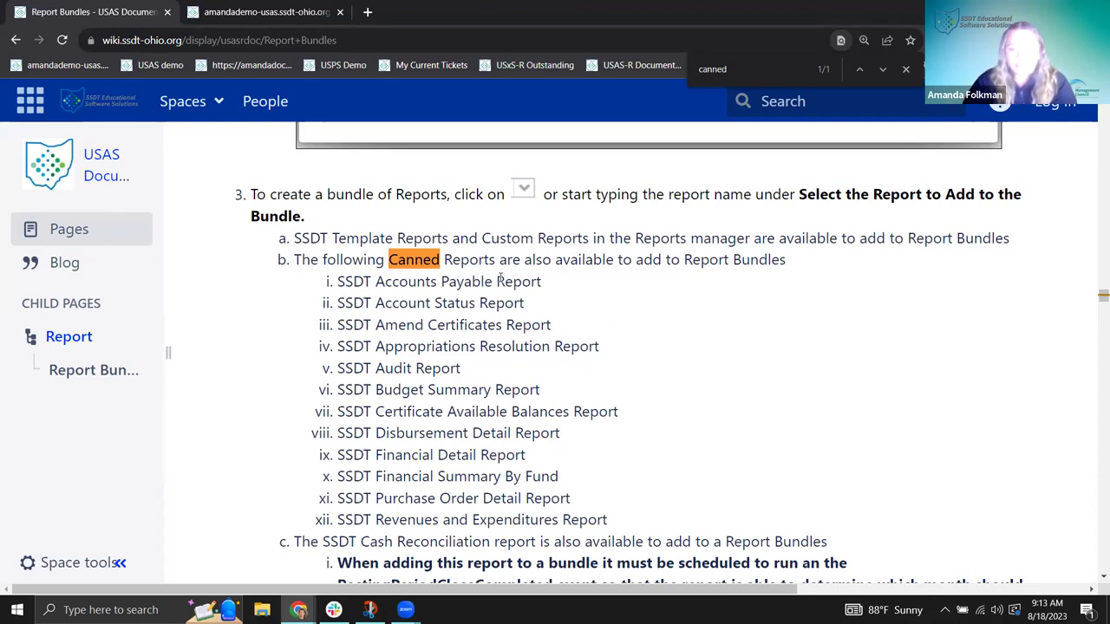
Switch from the Report Bundles wiki page back to USAS and open the Account Activity Report.
{"action": "left_click_drag", "start_coordinate": [498, 279], "coordinate": [560, 287]}
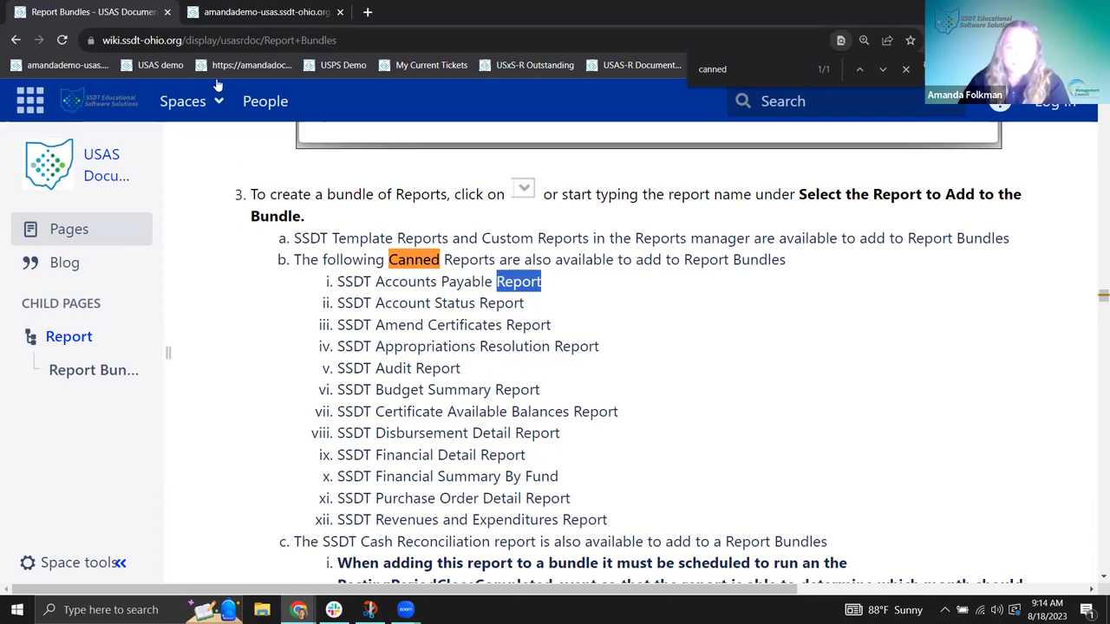
{"action": "left_click", "coordinate": [243, 15]}
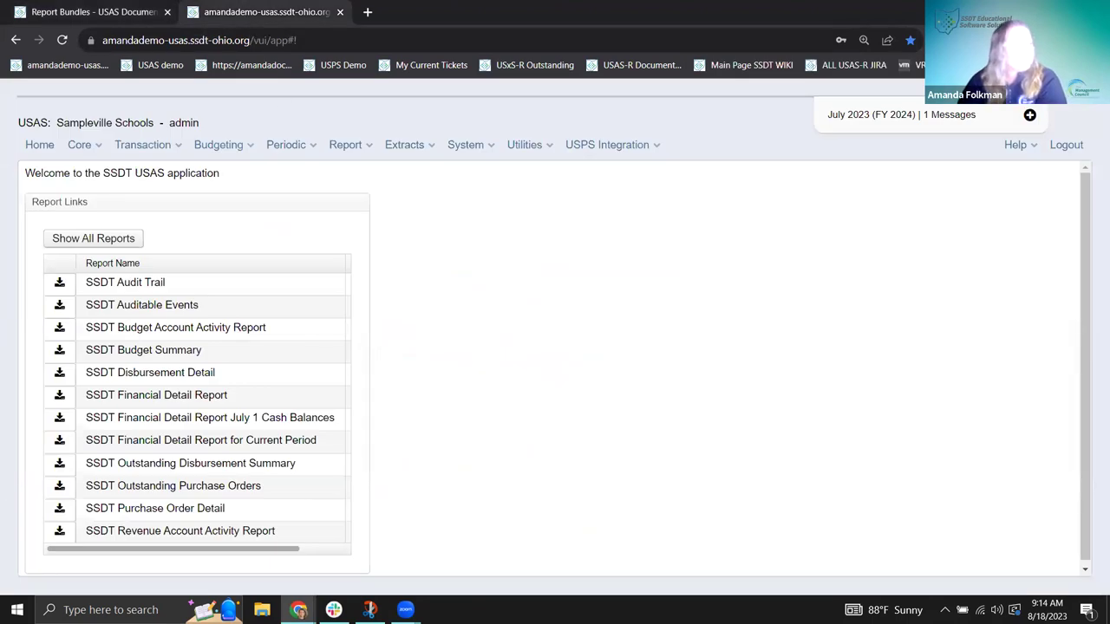
{"action": "left_click", "coordinate": [345, 145]}
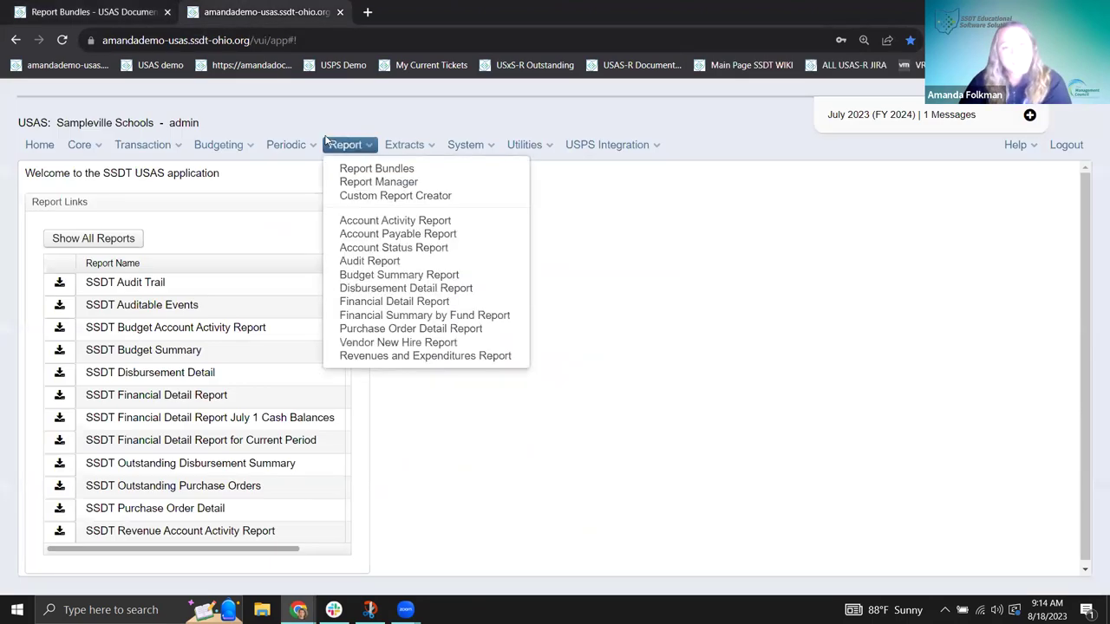
{"action": "left_click", "coordinate": [358, 224]}
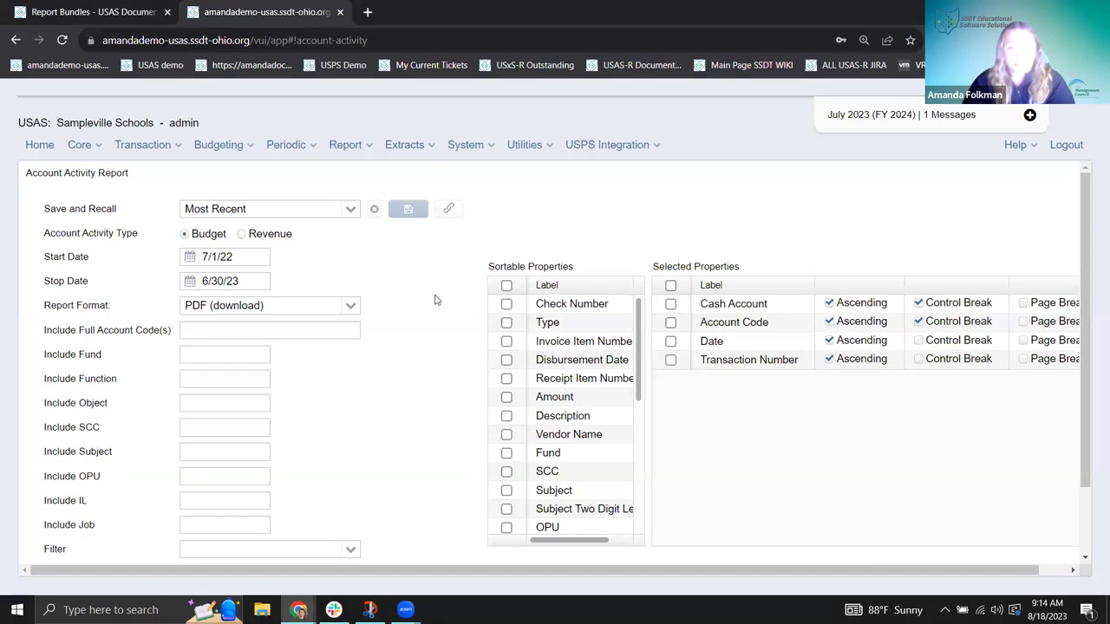
Choose PDF (download) as the report format and compare the Revenue activity type's options with those of Budget, leaving Budget selected.
{"action": "left_click", "coordinate": [351, 306]}
{"action": "left_click", "coordinate": [300, 329]}
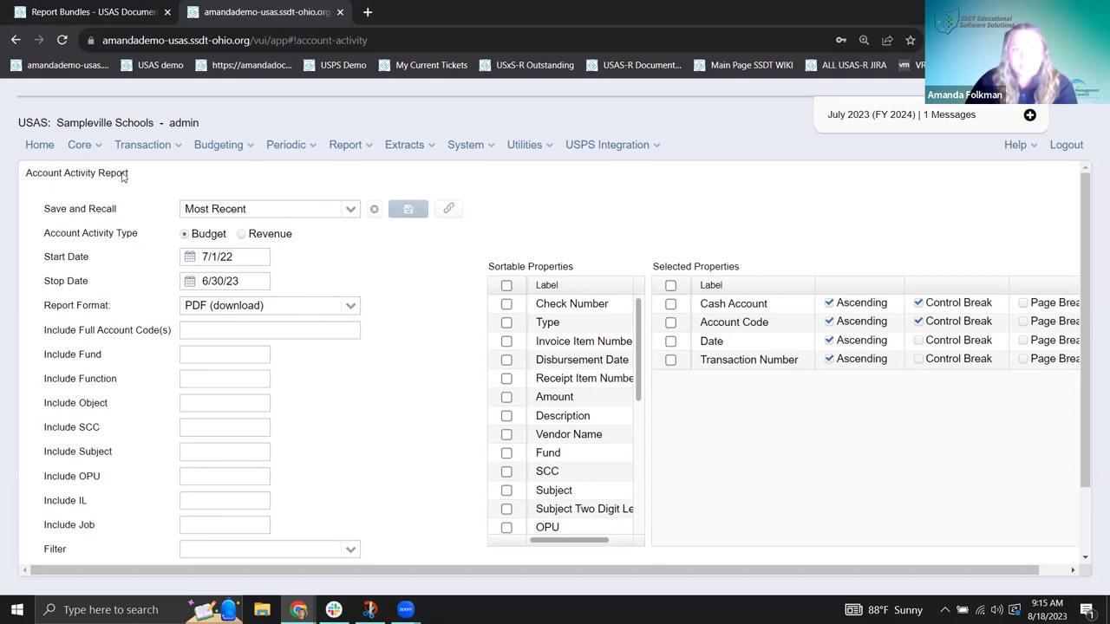
{"action": "left_click", "coordinate": [242, 234]}
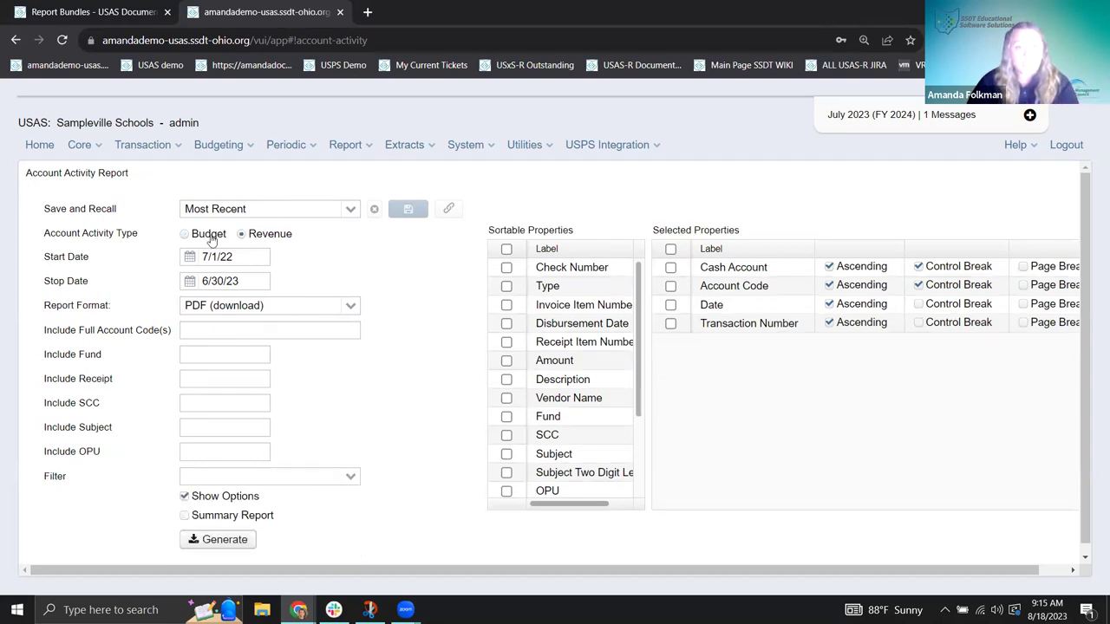
{"action": "left_click", "coordinate": [183, 236]}
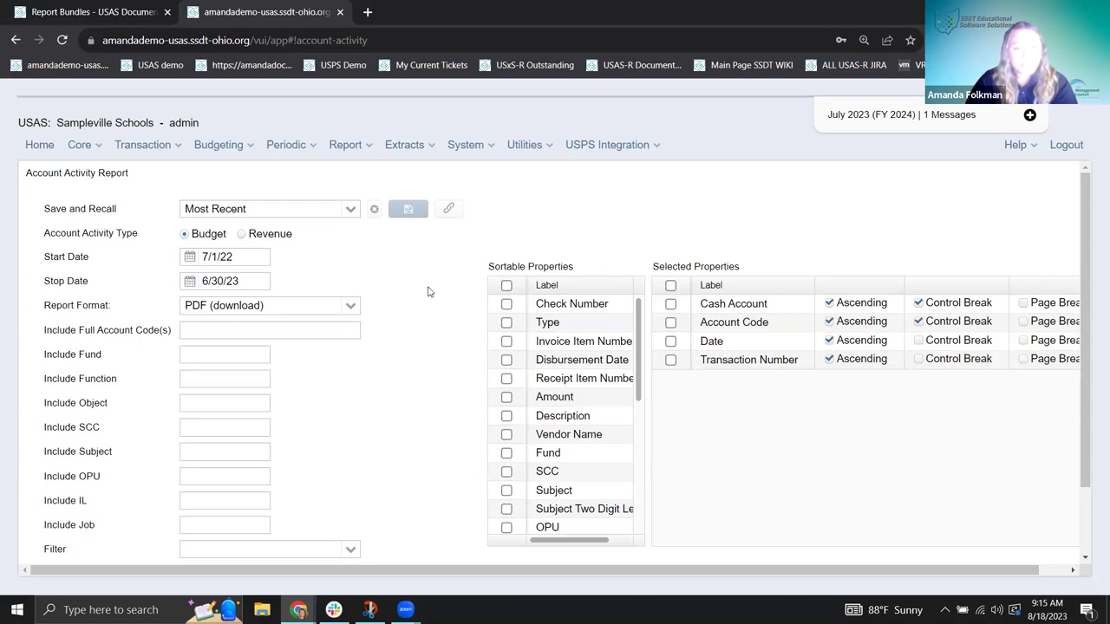
{"action": "scroll", "coordinate": [428, 291], "scroll_direction": "down", "scroll_amount": 1}
{"action": "scroll", "coordinate": [427, 292], "scroll_direction": "up", "scroll_amount": 1}
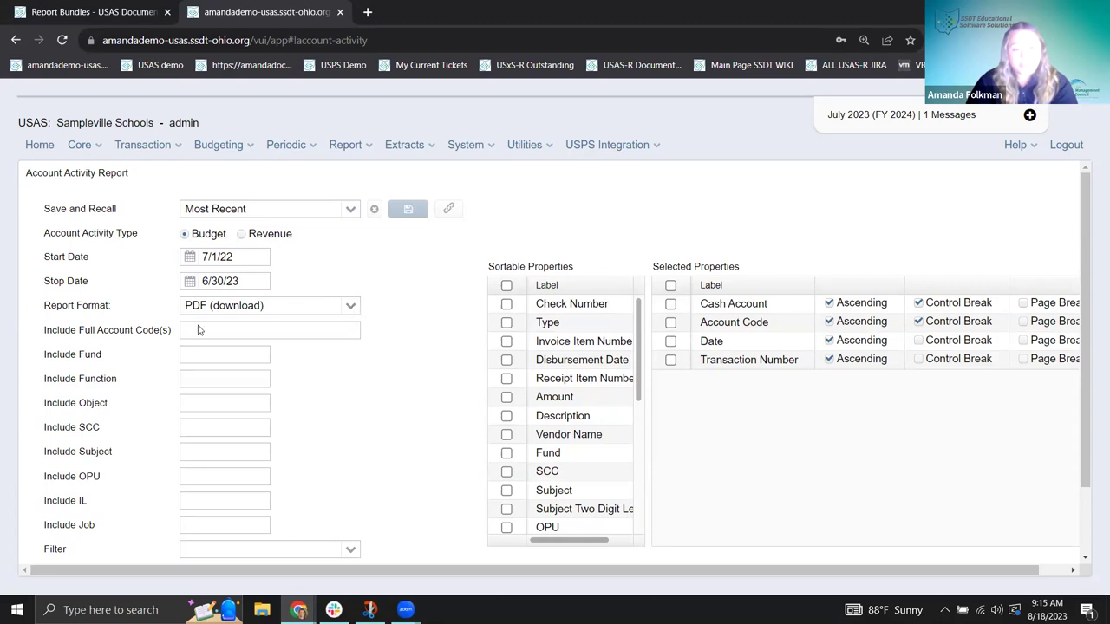
Limit the Account Activity Report to fund 001.
{"action": "scroll", "coordinate": [364, 347], "scroll_direction": "down", "scroll_amount": 2}
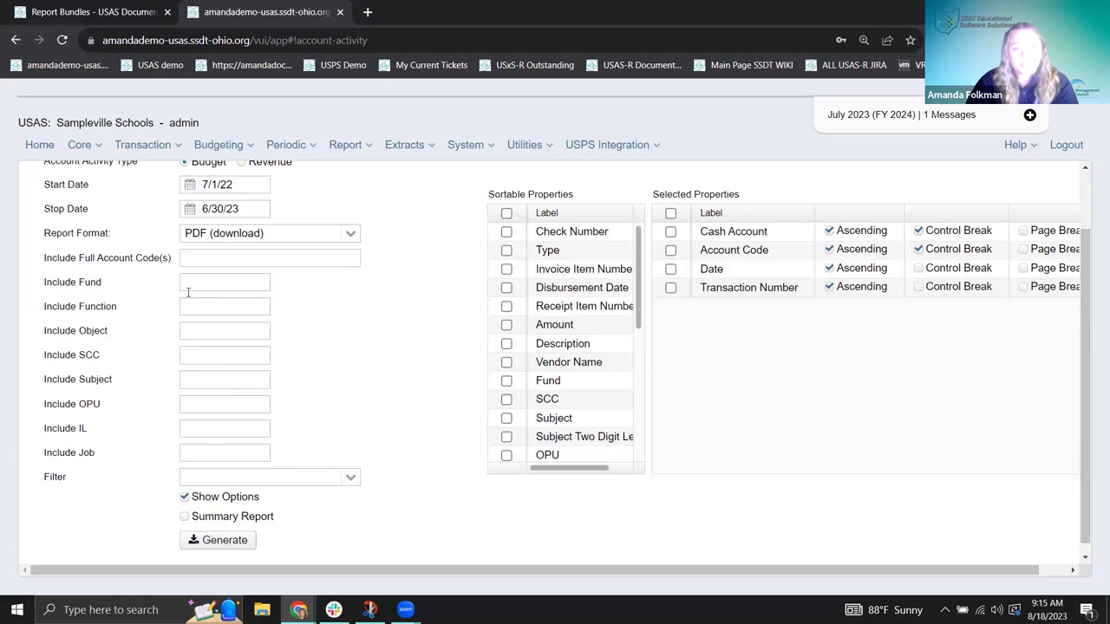
{"action": "left_click", "coordinate": [194, 283]}
{"action": "type", "text": "001"}
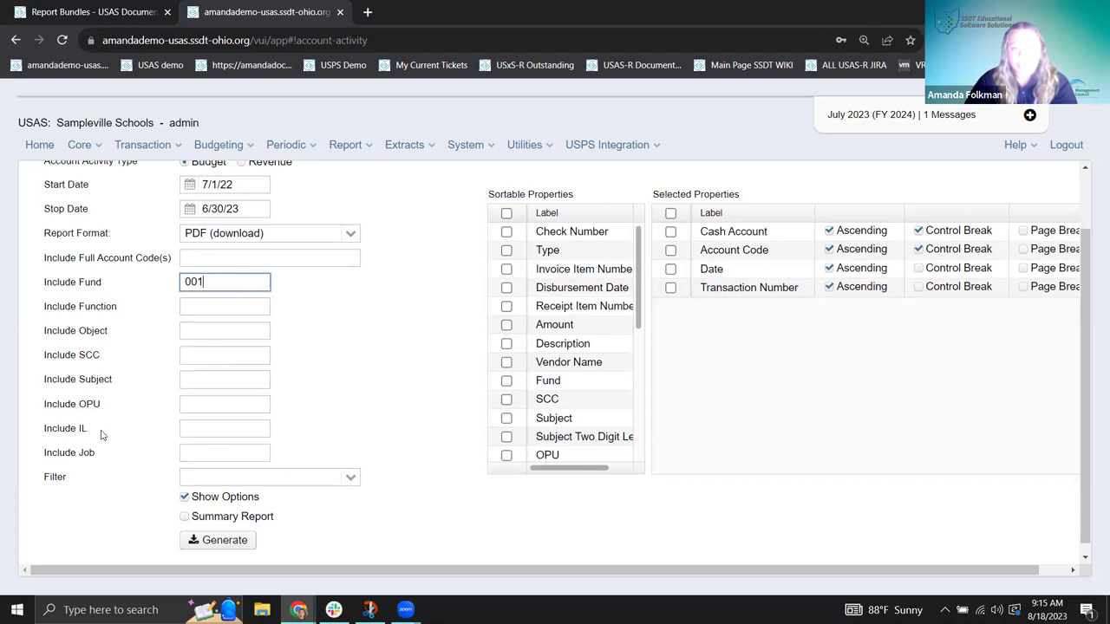
{"action": "left_click", "coordinate": [152, 416]}
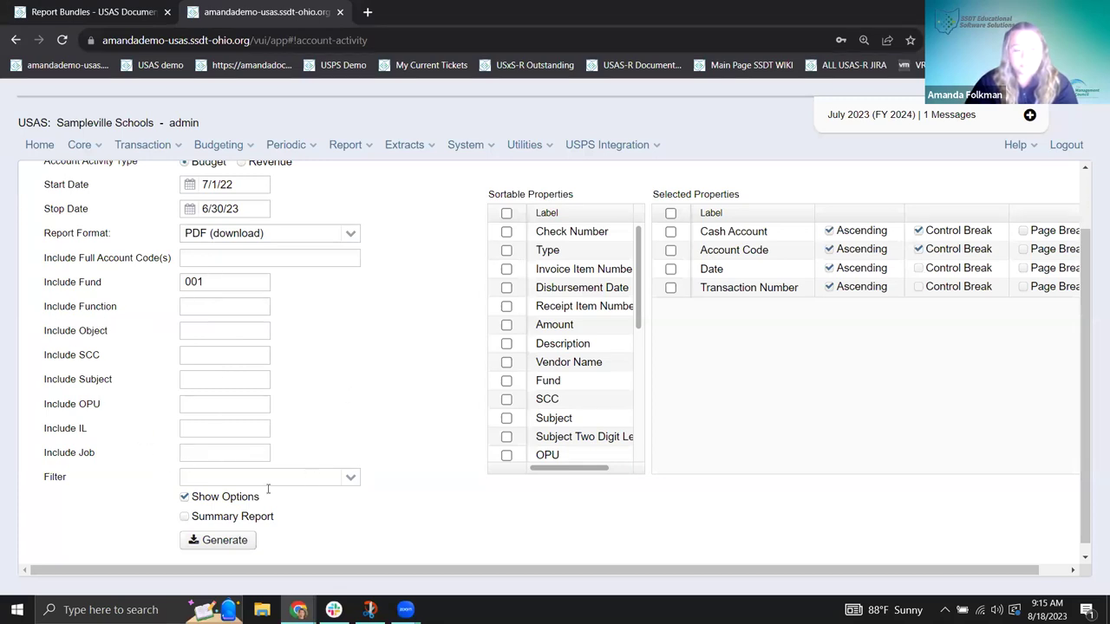
Check the available sortable properties and generate the budget Account Activity Report.
{"action": "scroll", "coordinate": [230, 385], "scroll_direction": "down", "scroll_amount": 1}
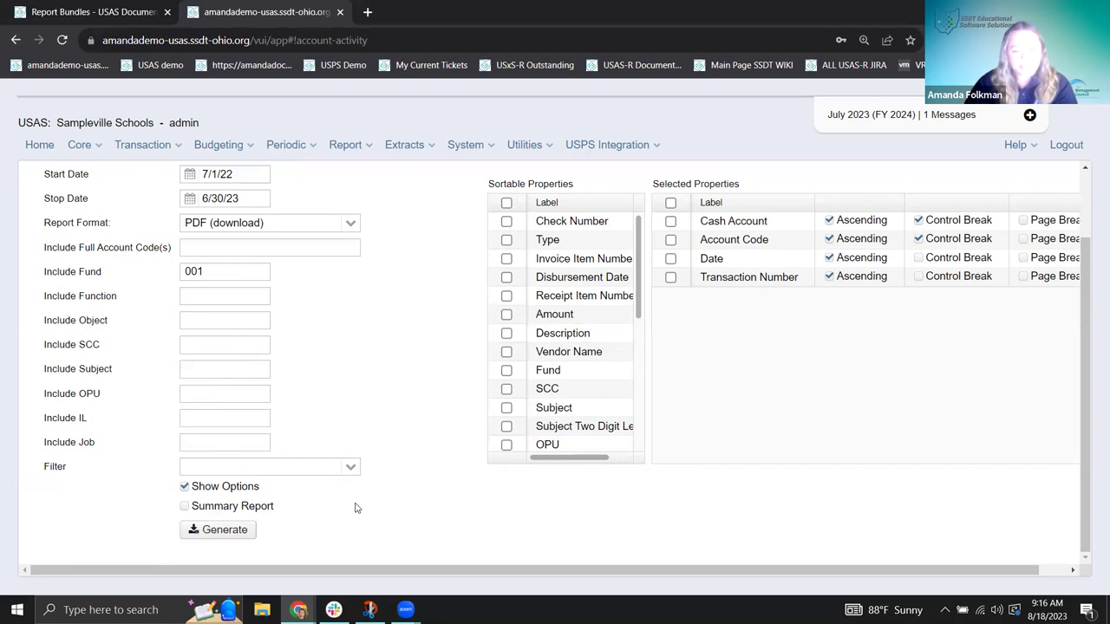
{"action": "scroll", "coordinate": [373, 484], "scroll_direction": "up", "scroll_amount": 2}
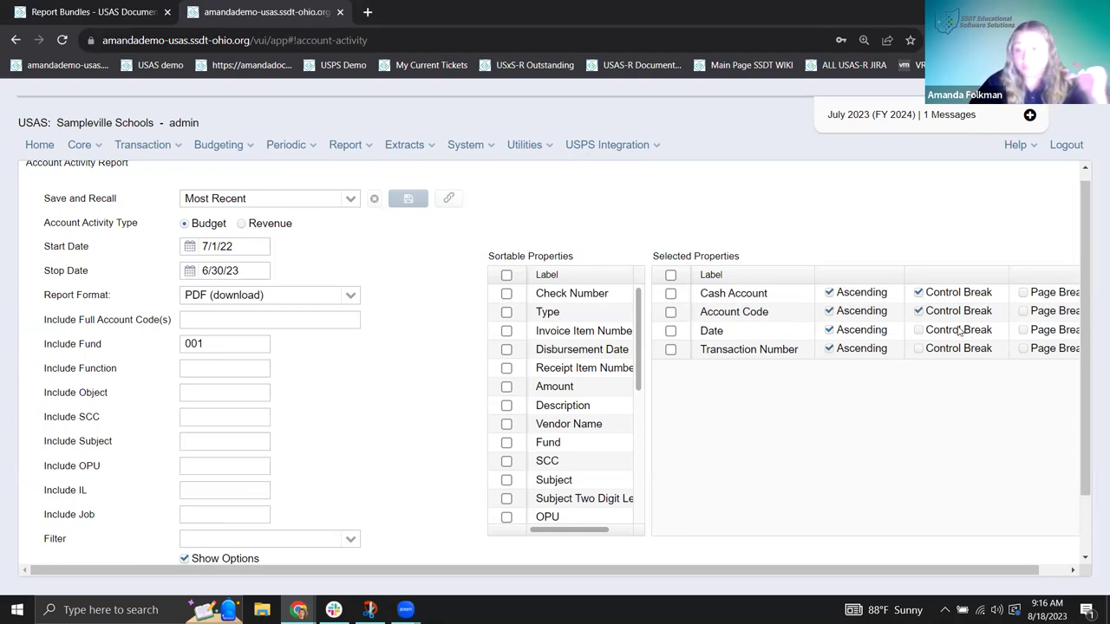
{"action": "scroll", "coordinate": [584, 445], "scroll_direction": "down", "scroll_amount": 2}
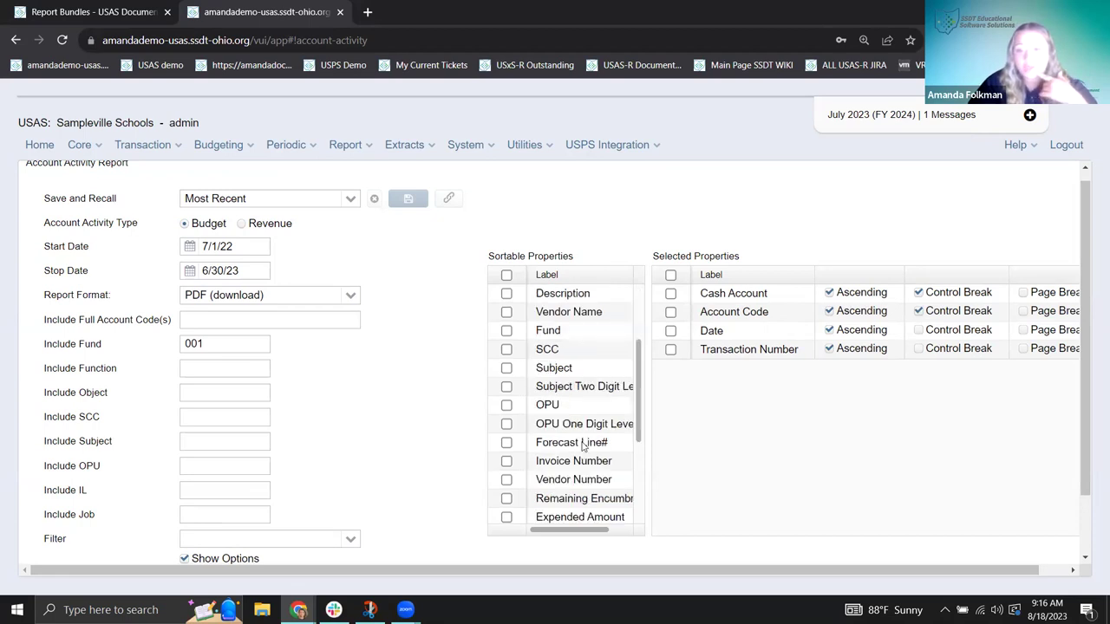
{"action": "scroll", "coordinate": [582, 442], "scroll_direction": "down", "scroll_amount": 3}
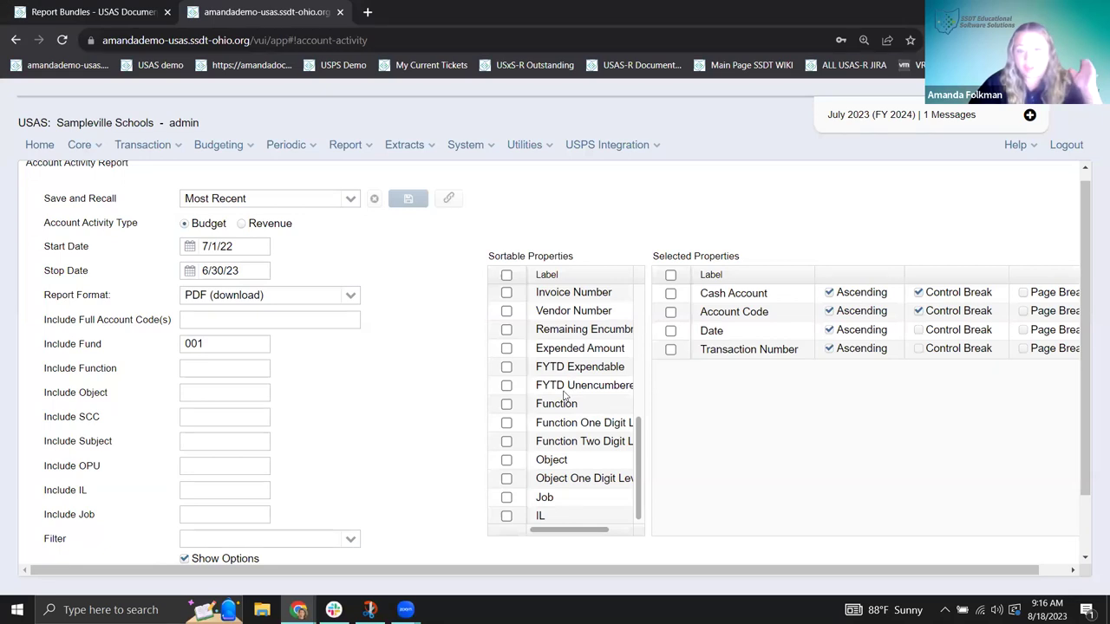
{"action": "scroll", "coordinate": [377, 374], "scroll_direction": "down", "scroll_amount": 2}
{"action": "left_click", "coordinate": [204, 532]}
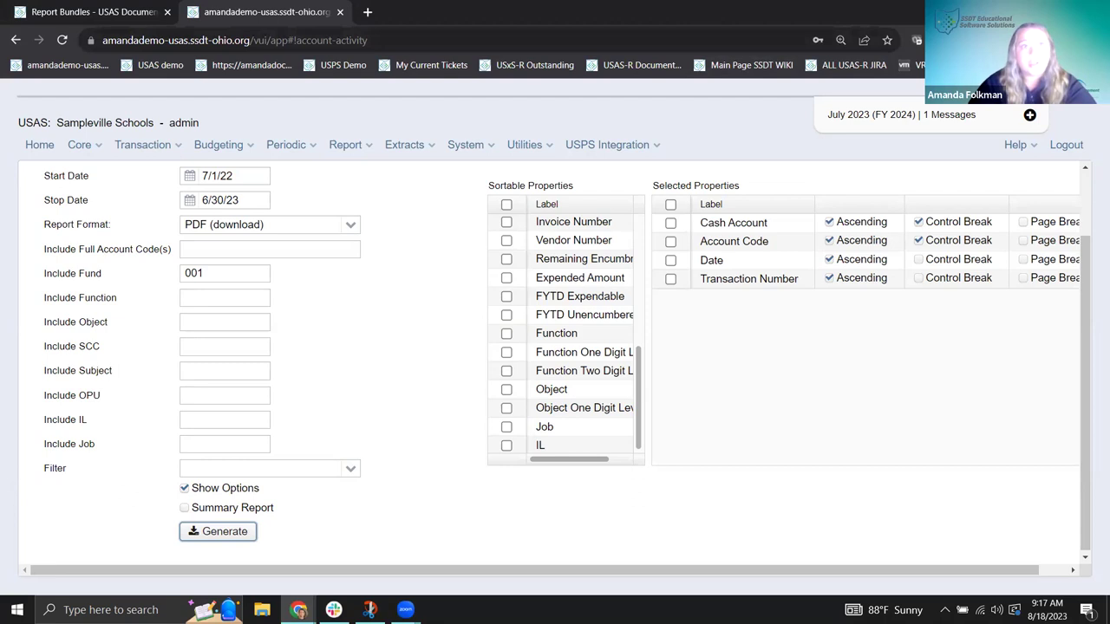
Switch to the Account Activity Report screenshot in Snip & Sketch and circle the blocked pop-up icon in the address bar in red.
{"action": "key", "text": "alt+Tab"}
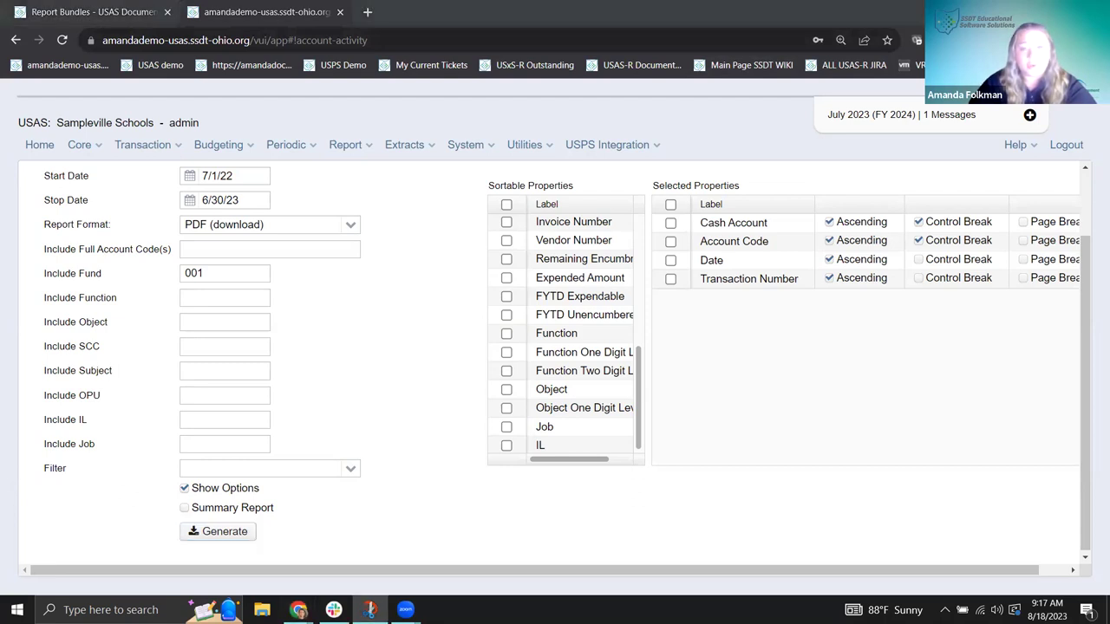
{"action": "key", "text": "alt+Tab"}
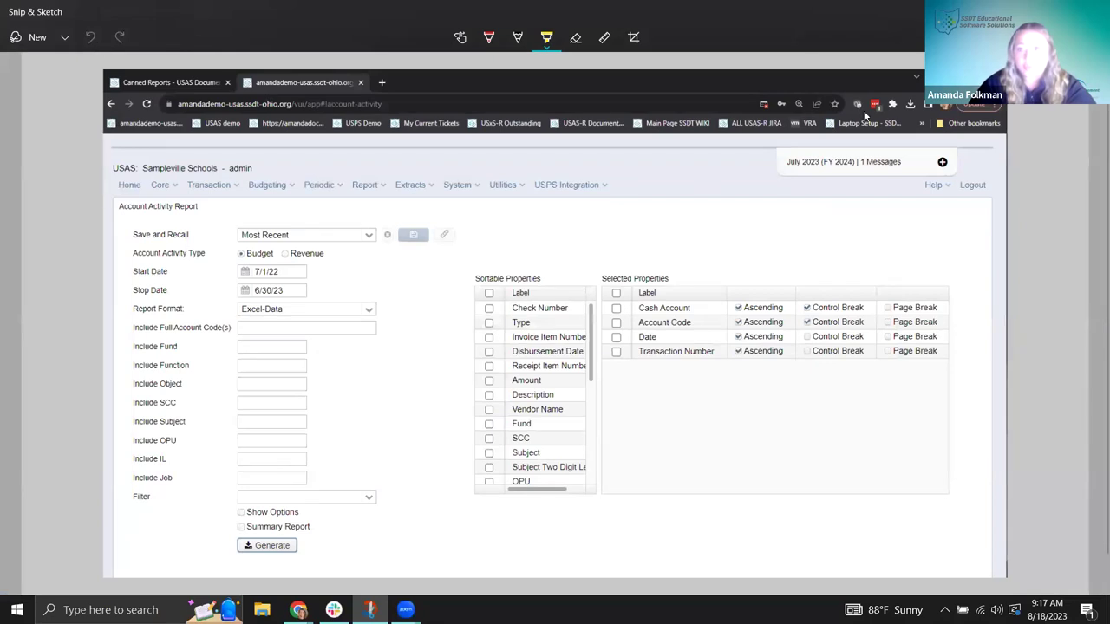
{"action": "left_click", "coordinate": [920, 81]}
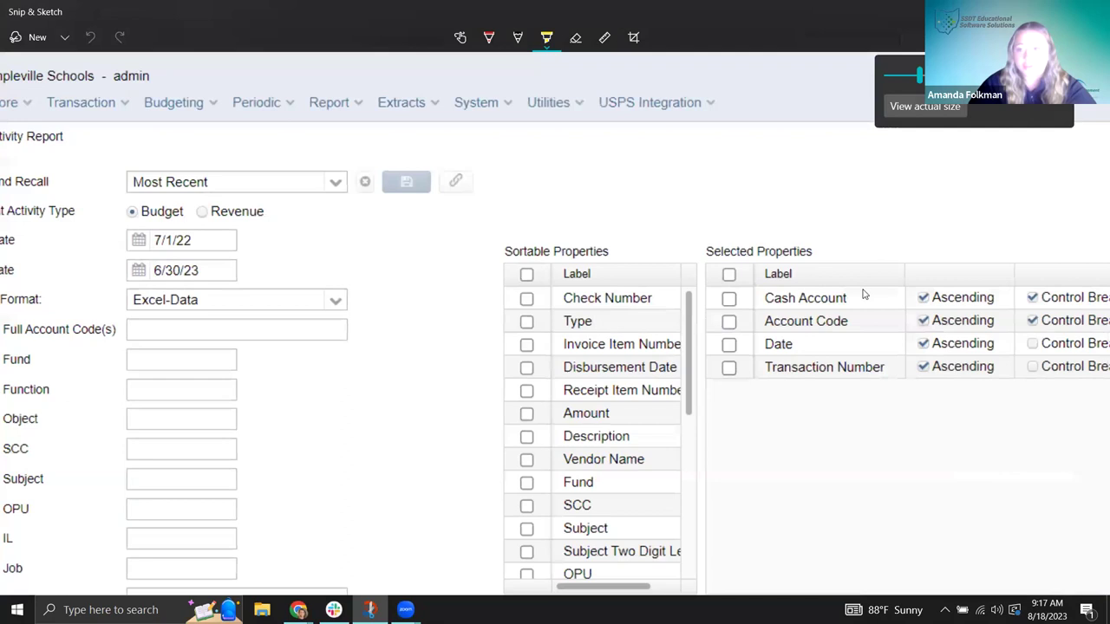
{"action": "left_click_drag", "start_coordinate": [921, 76], "coordinate": [791, 61]}
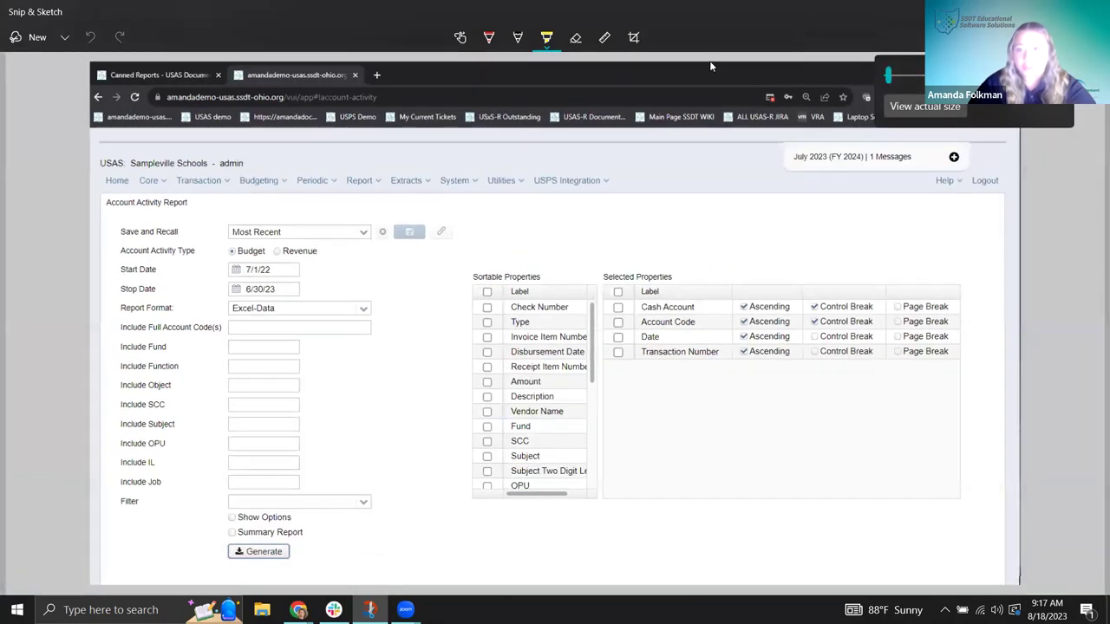
{"action": "left_click", "coordinate": [489, 37]}
{"action": "left_click_drag", "start_coordinate": [732, 105], "coordinate": [803, 127]}
{"action": "mouse_move", "coordinate": [790, 86]}
{"action": "left_mouse_down"}
{"action": "mouse_move", "coordinate": [739, 88]}
{"action": "mouse_move", "coordinate": [726, 101]}
{"action": "left_mouse_up"}
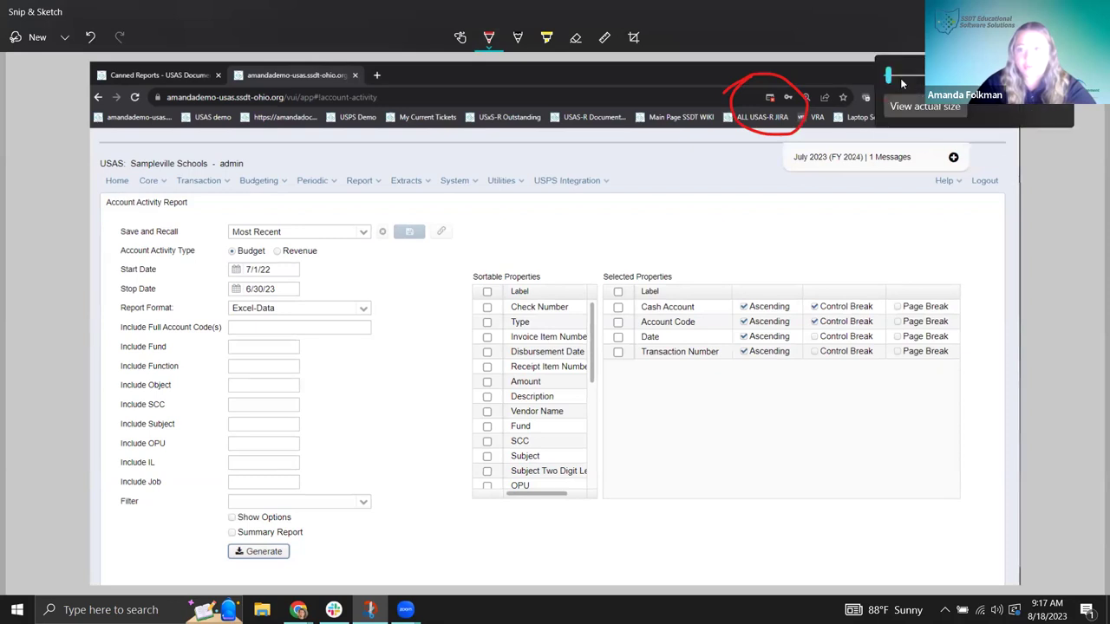
Enlarge the circled address bar area of the screenshot for a closer look, and close Snip & Sketch.
{"action": "left_click", "coordinate": [902, 78]}
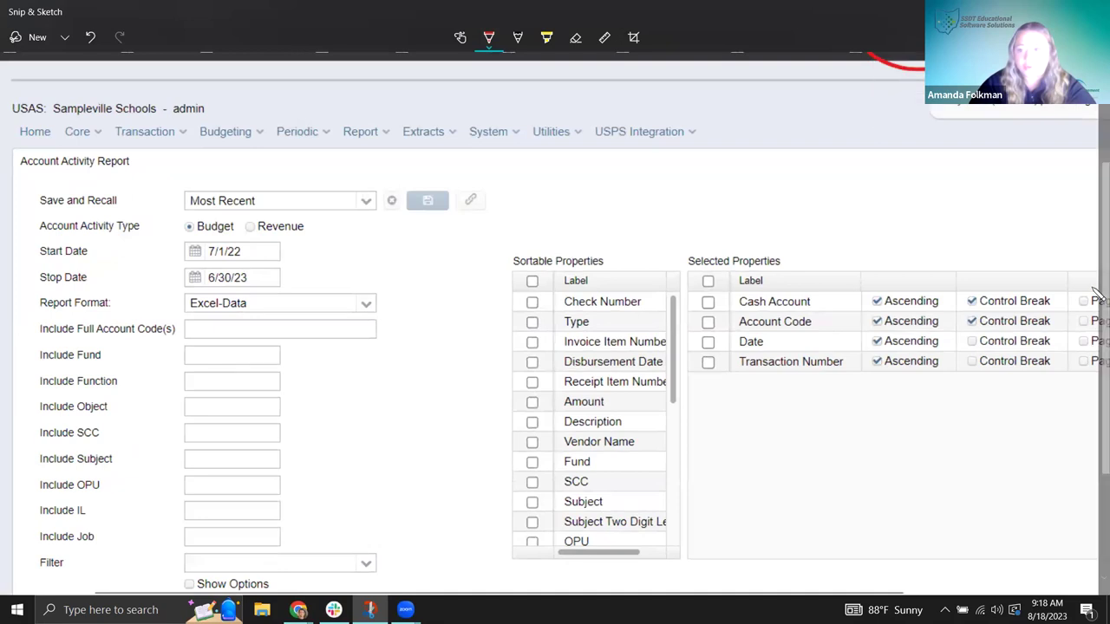
{"action": "scroll", "coordinate": [1092, 208], "scroll_direction": "up", "scroll_amount": 3}
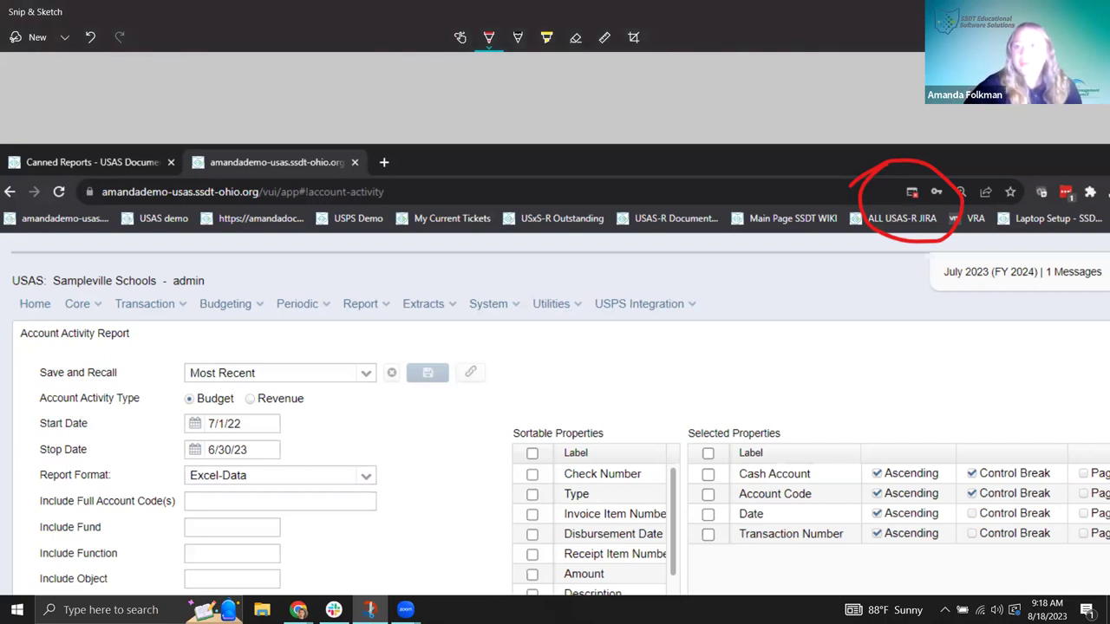
{"action": "key", "text": "alt+F4"}
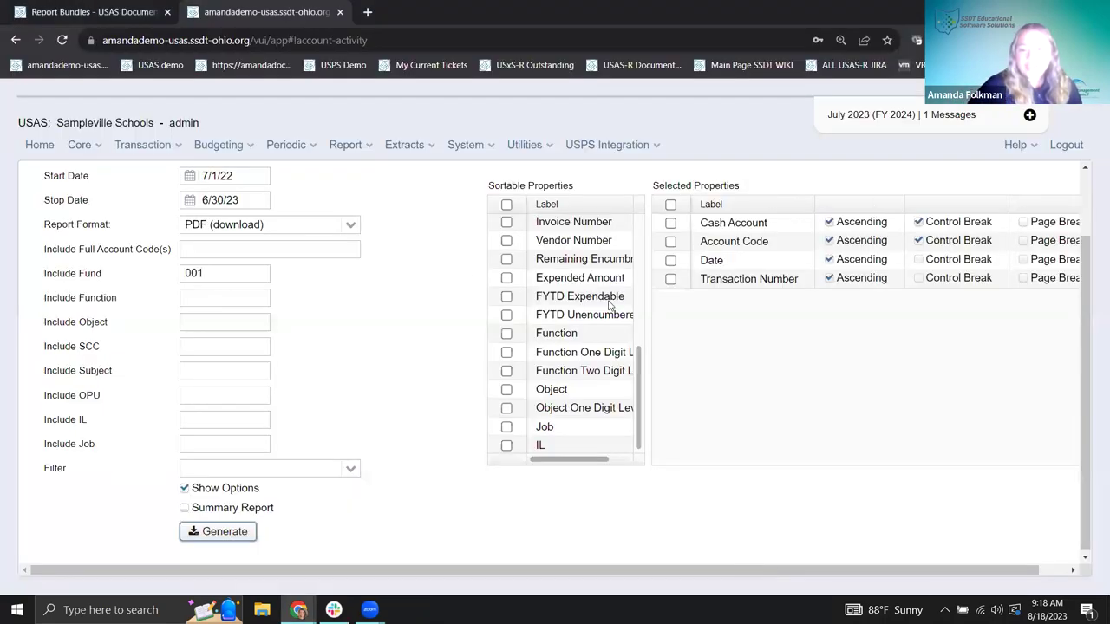
Open the most recently downloaded Budget Account Activity Report PDF and go past its report options to the first page of account activity.
{"action": "left_click", "coordinate": [982, 39]}
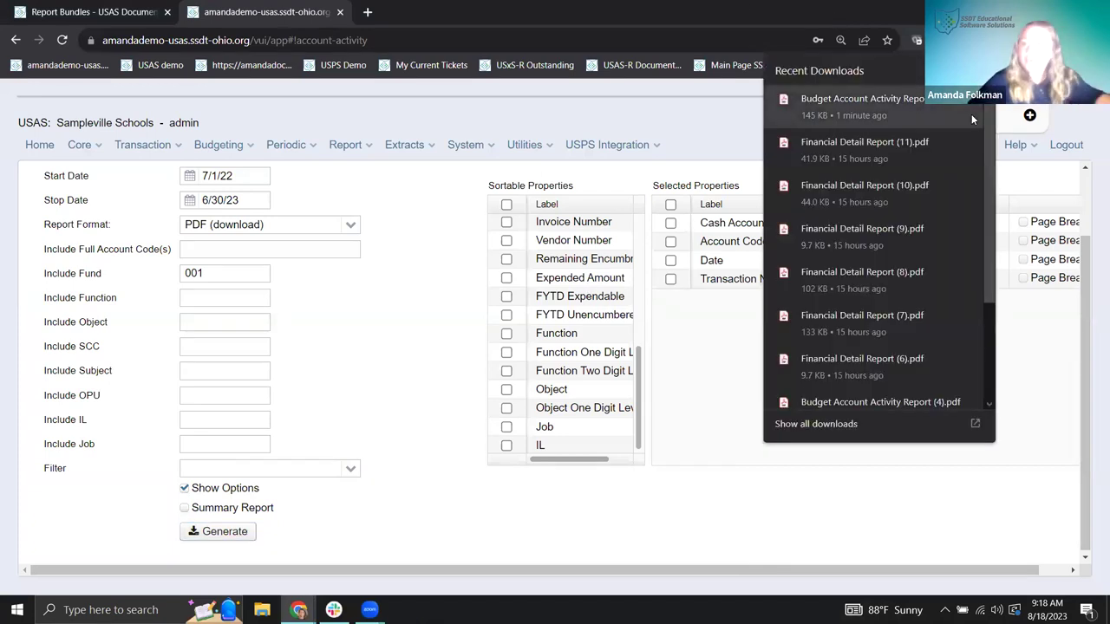
{"action": "left_click", "coordinate": [874, 99]}
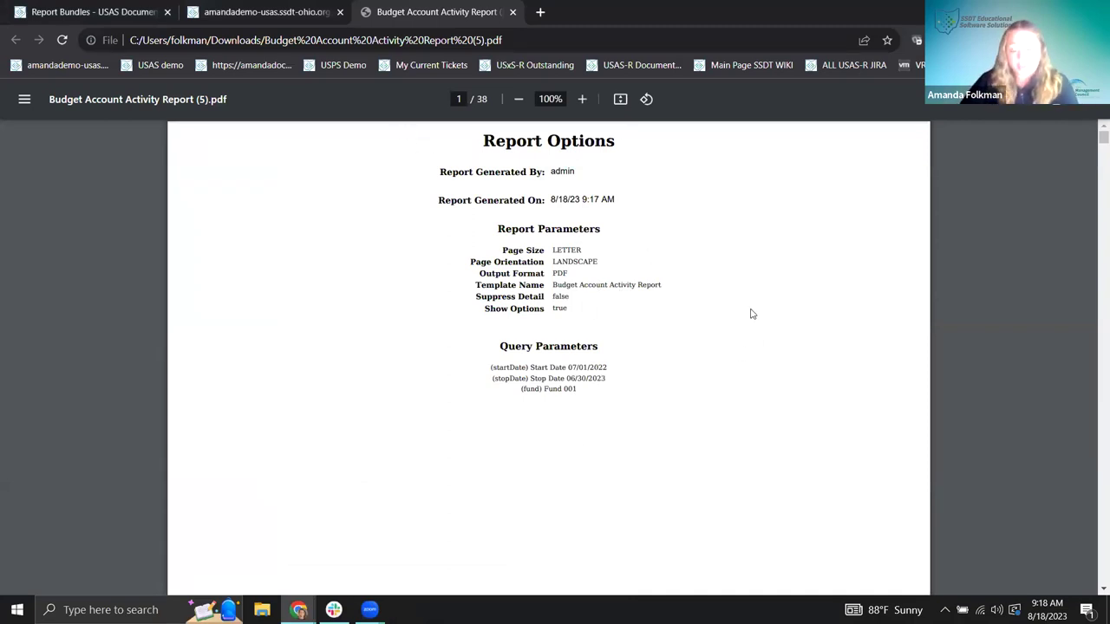
{"action": "scroll", "coordinate": [833, 270], "scroll_direction": "down", "scroll_amount": 1}
{"action": "scroll", "coordinate": [830, 272], "scroll_direction": "down", "scroll_amount": 5}
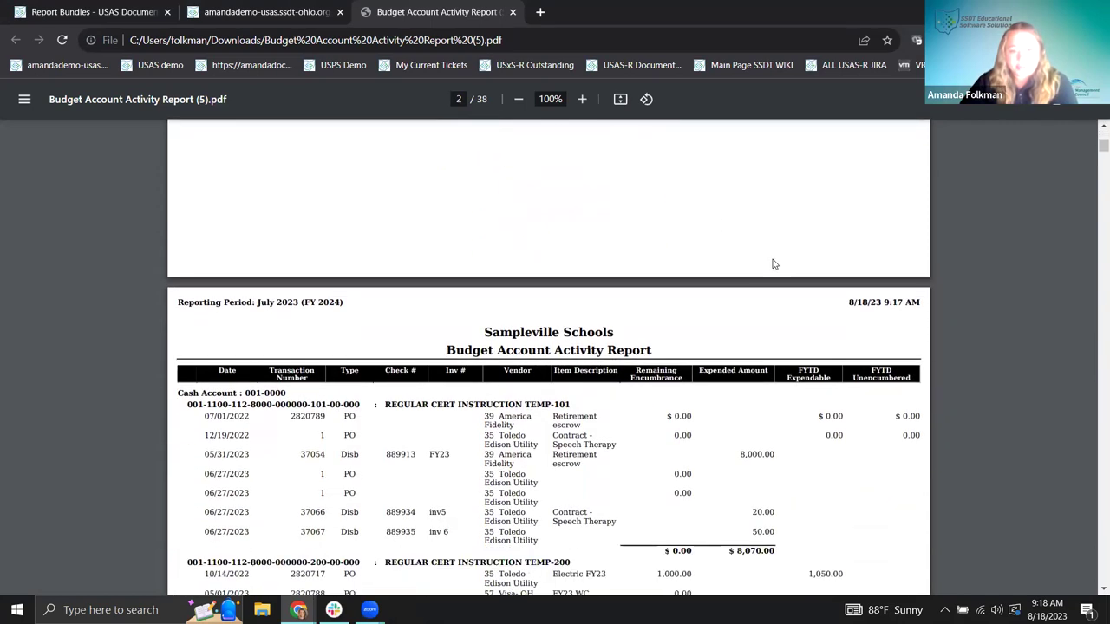
{"action": "scroll", "coordinate": [775, 263], "scroll_direction": "down", "scroll_amount": 1}
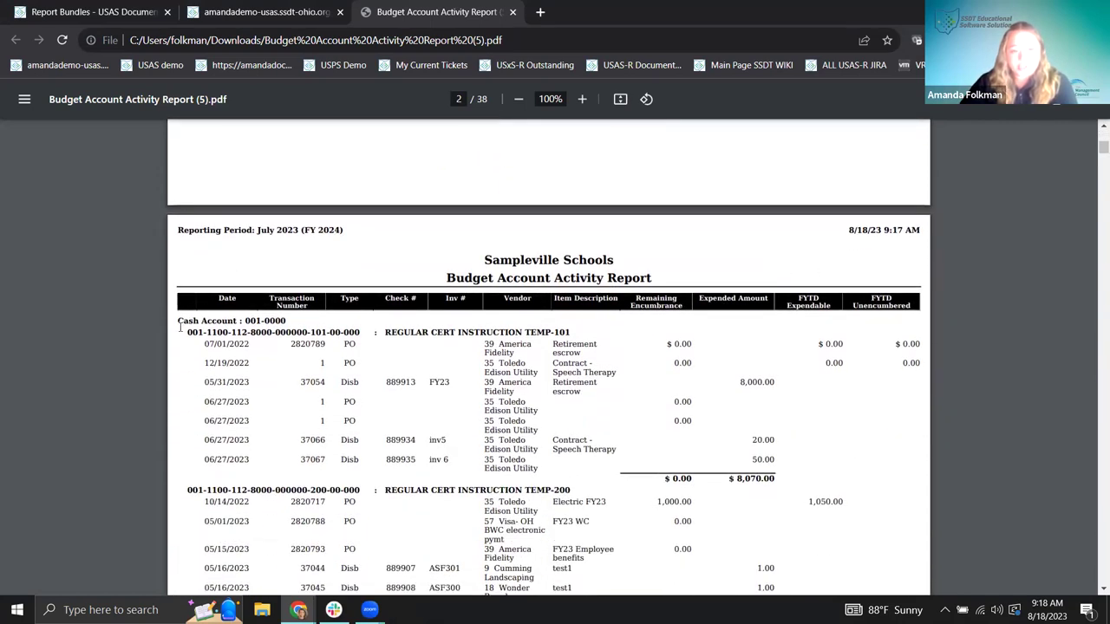
Examine the transactions and subtotals under each account code in the PDF, and return to the Account Activity Report options in USAS.
{"action": "left_click_drag", "start_coordinate": [289, 332], "coordinate": [525, 323]}
{"action": "left_click_drag", "start_coordinate": [186, 332], "coordinate": [359, 333]}
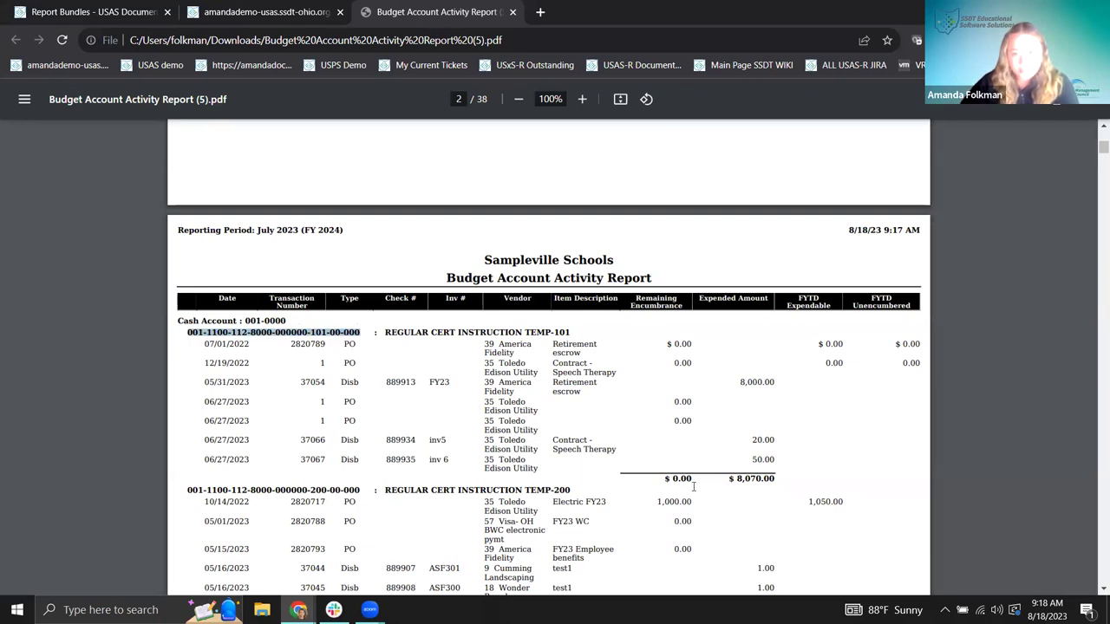
{"action": "left_click_drag", "start_coordinate": [737, 479], "coordinate": [775, 478]}
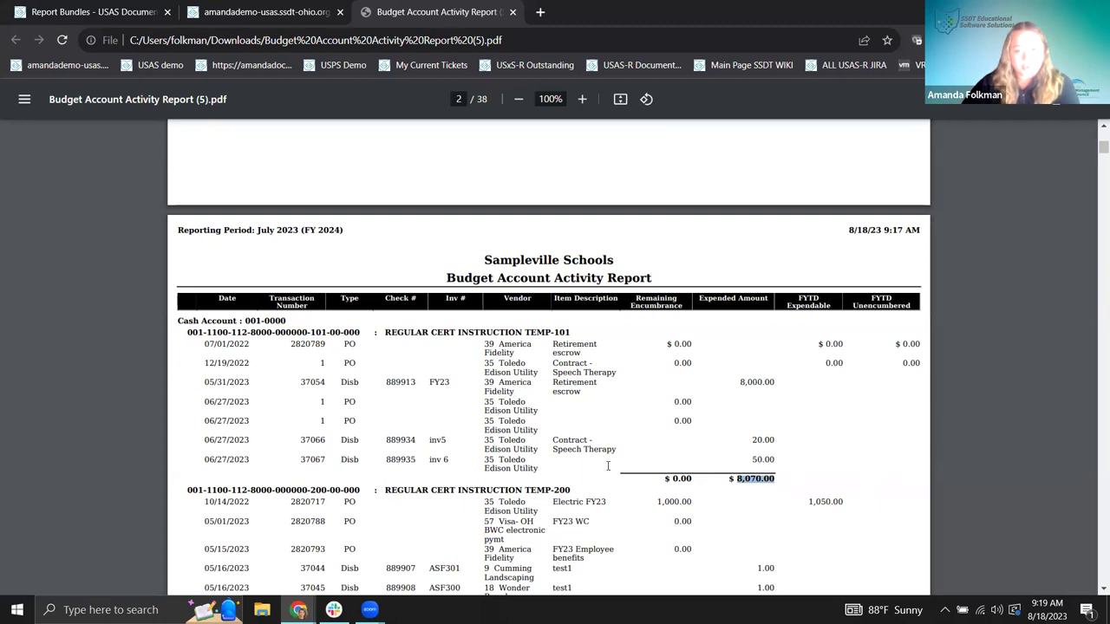
{"action": "scroll", "coordinate": [630, 468], "scroll_direction": "down", "scroll_amount": 1}
{"action": "scroll", "coordinate": [630, 468], "scroll_direction": "down", "scroll_amount": 3}
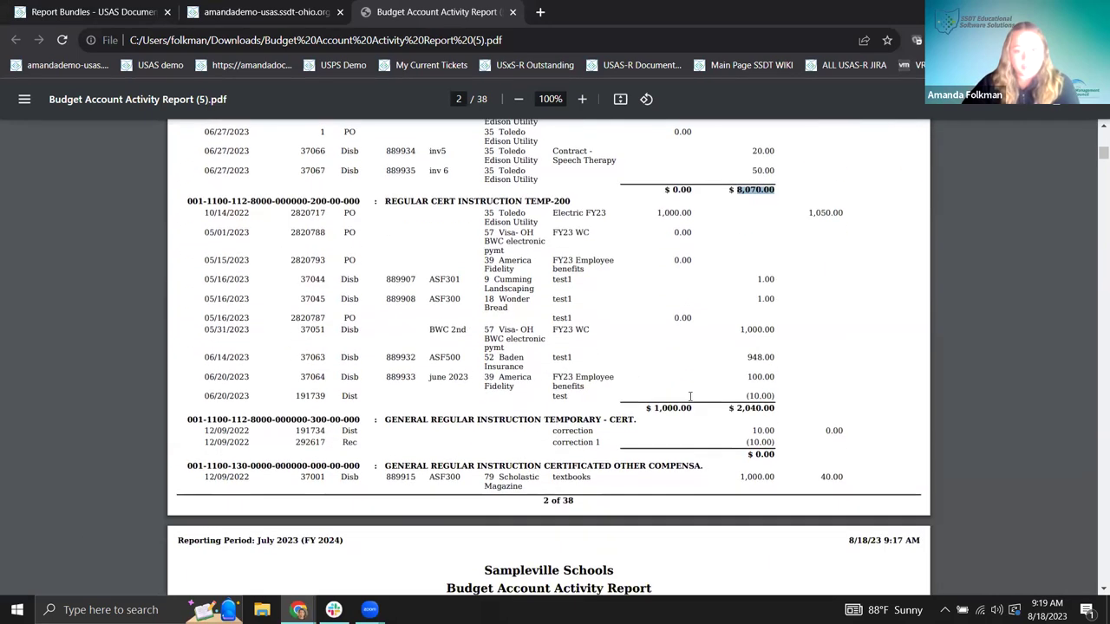
{"action": "scroll", "coordinate": [696, 415], "scroll_direction": "down", "scroll_amount": 5}
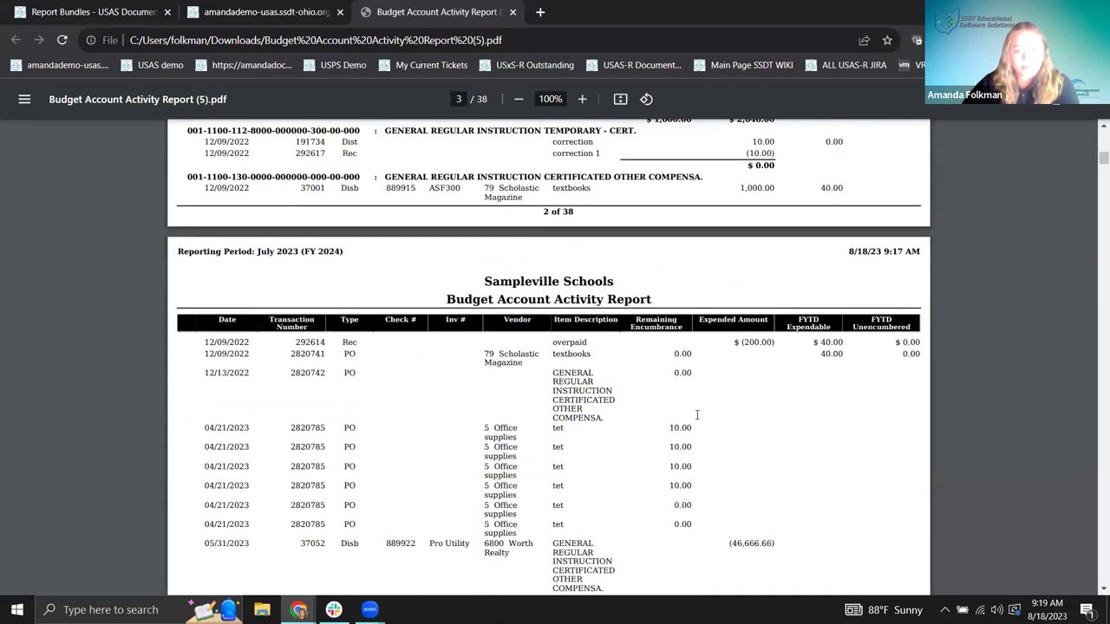
{"action": "scroll", "coordinate": [696, 414], "scroll_direction": "down", "scroll_amount": 4}
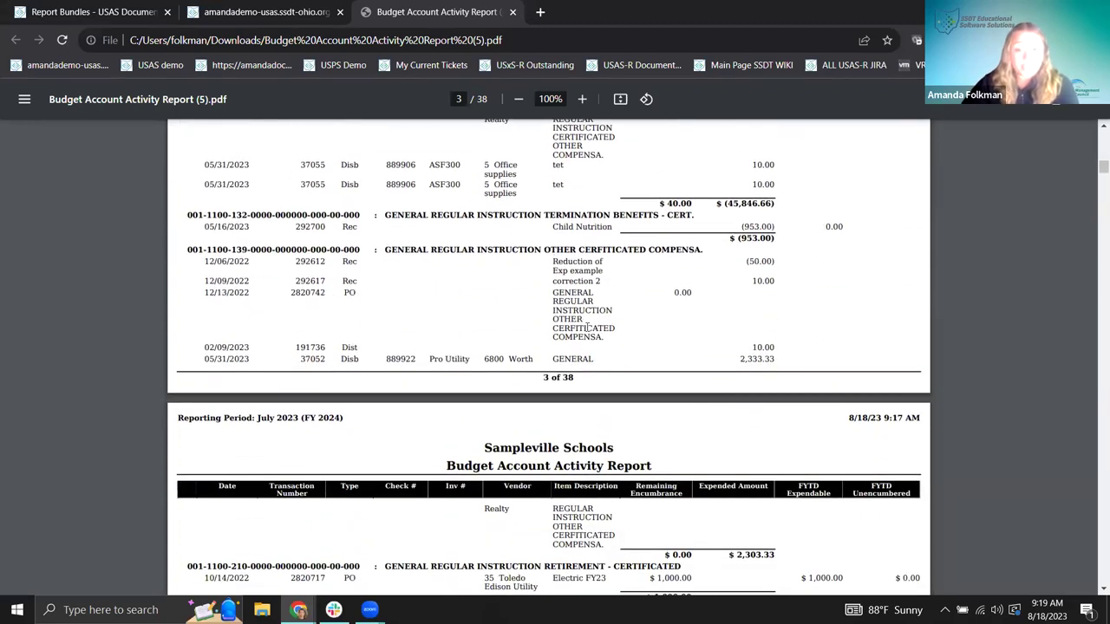
{"action": "scroll", "coordinate": [588, 327], "scroll_direction": "up", "scroll_amount": 3}
{"action": "scroll", "coordinate": [588, 326], "scroll_direction": "up", "scroll_amount": 4}
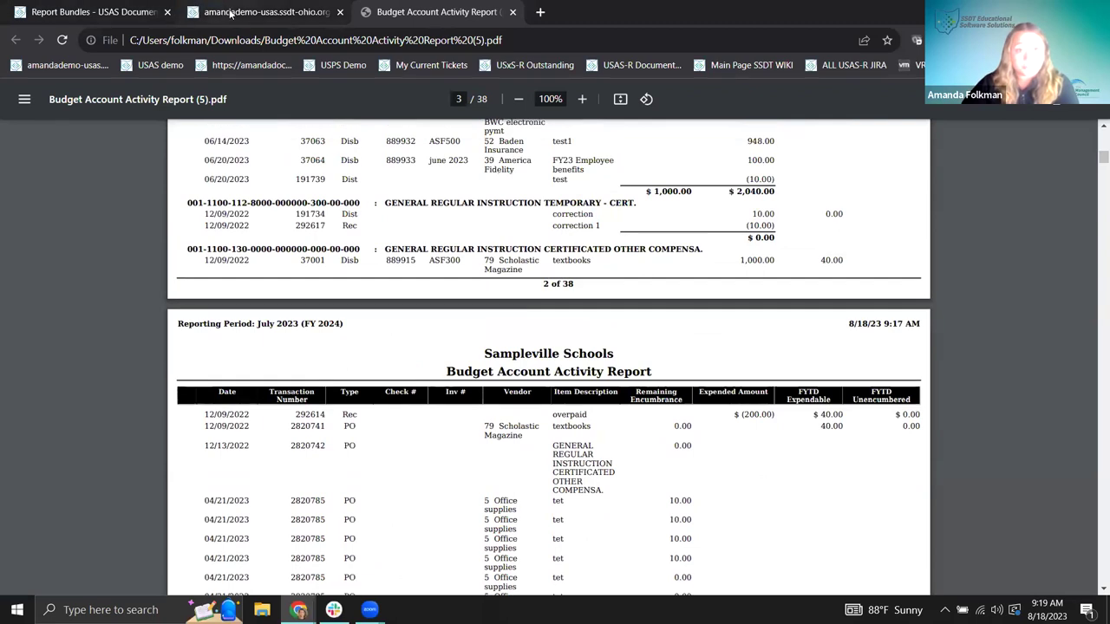
{"action": "left_click", "coordinate": [232, 12]}
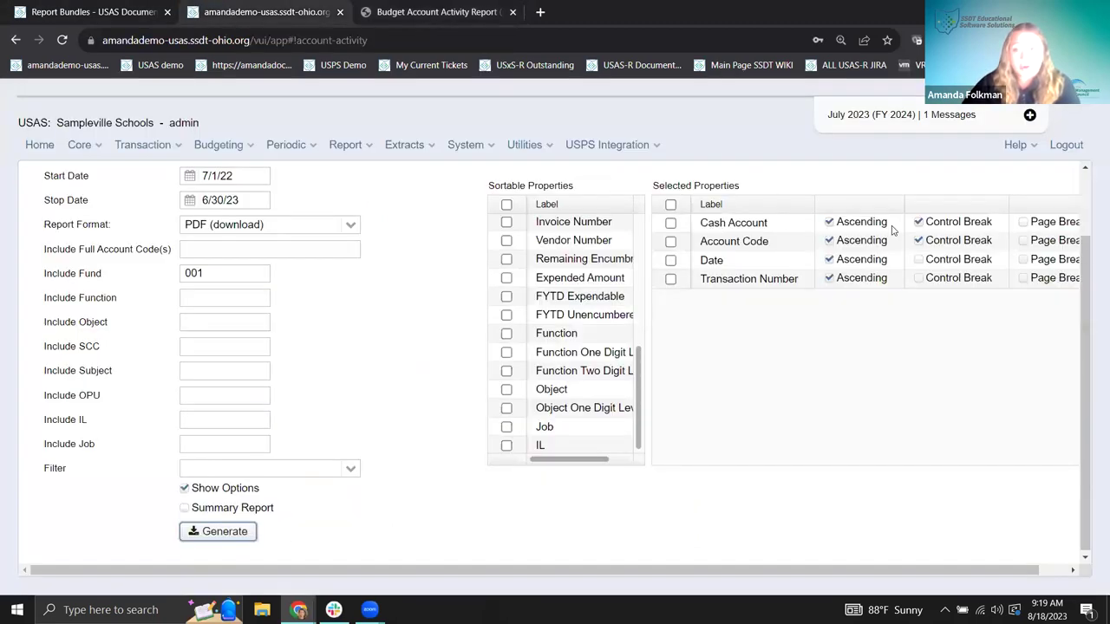
Remove the Account Code control break and add Forecast Line# with a control break between Cash Account and Account Code in the selected properties.
{"action": "left_click", "coordinate": [919, 242]}
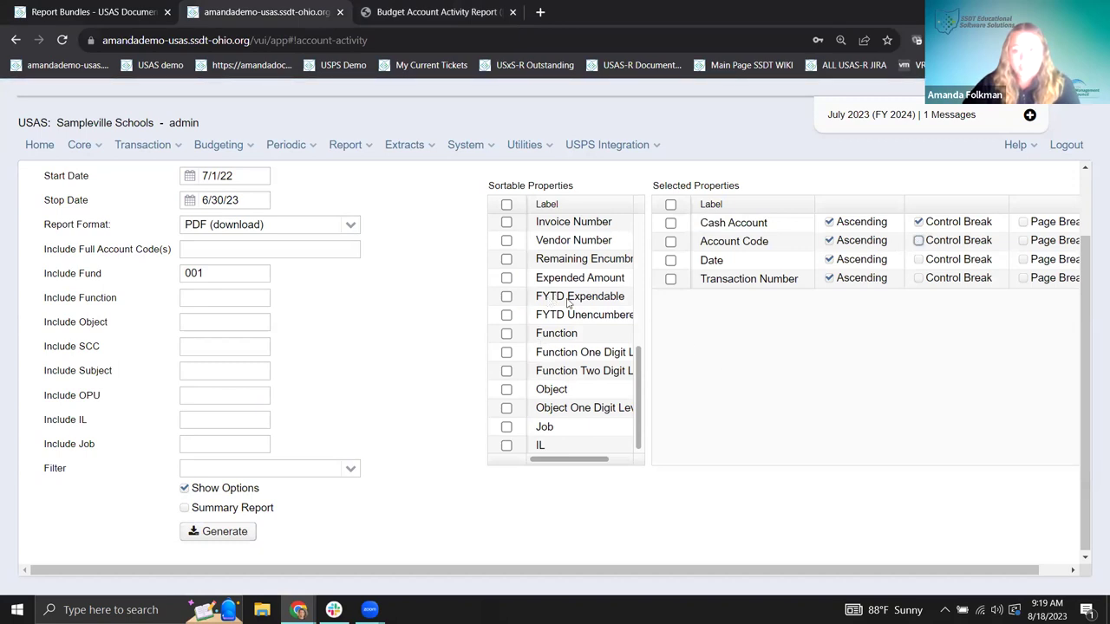
{"action": "scroll", "coordinate": [565, 364], "scroll_direction": "up", "scroll_amount": 3}
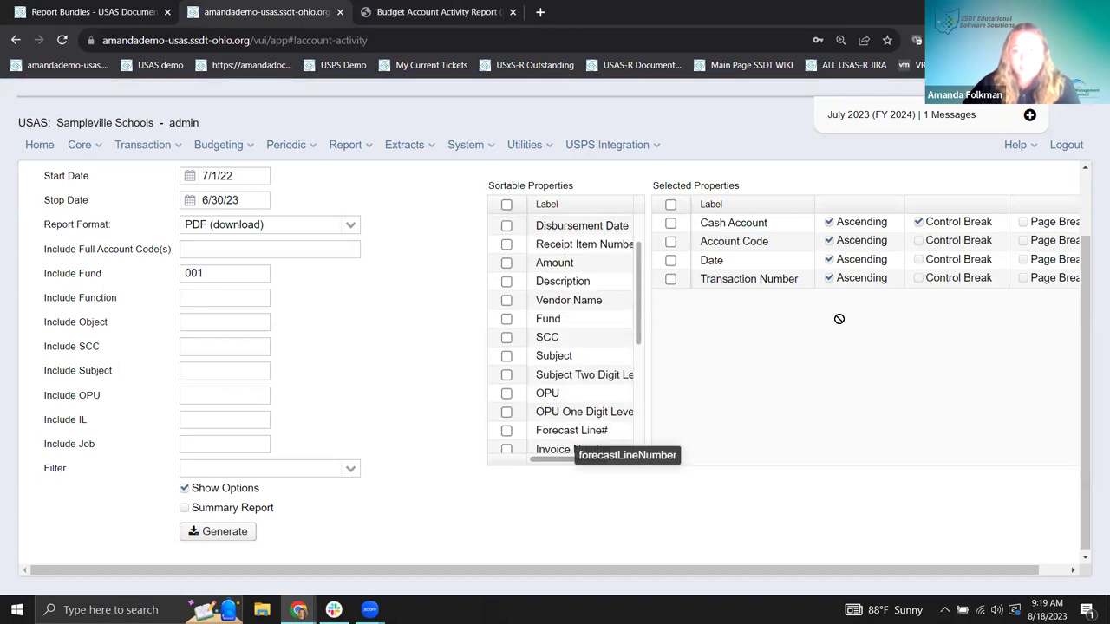
{"action": "left_click_drag", "start_coordinate": [940, 249], "coordinate": [936, 247]}
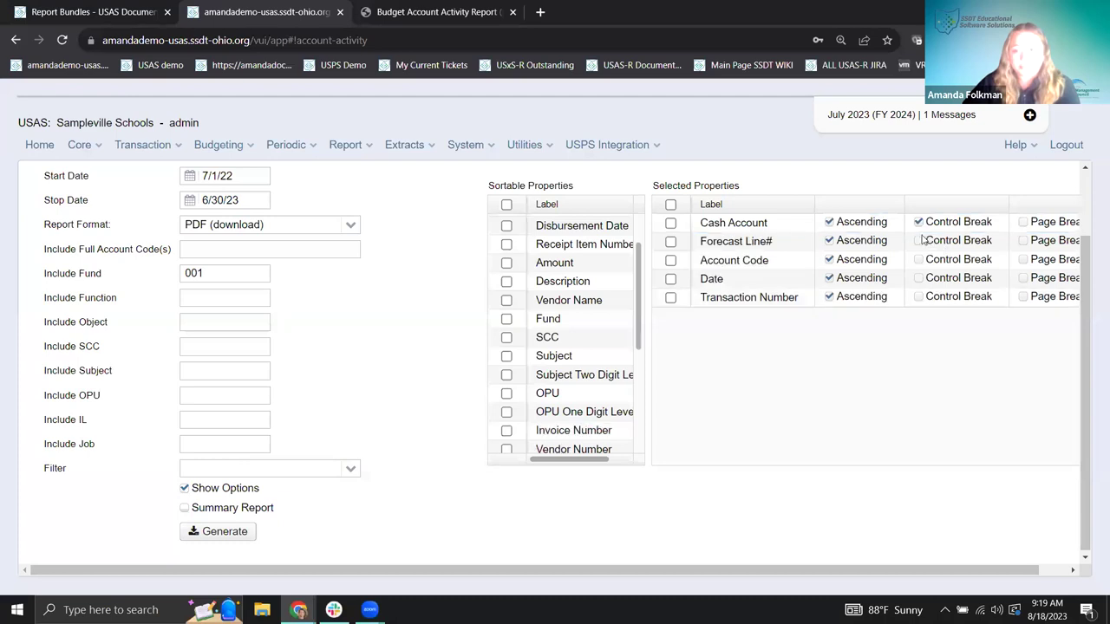
{"action": "left_click", "coordinate": [918, 241]}
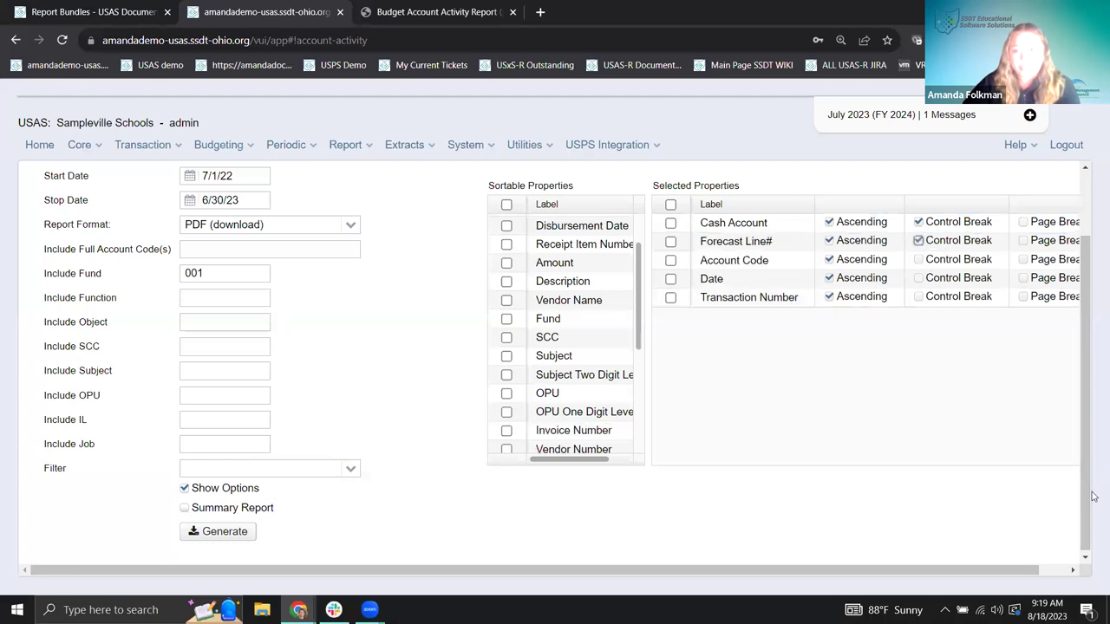
Generate the report, open the newly downloaded PDF and go past its report options to the first page of account activity.
{"action": "left_click", "coordinate": [231, 534]}
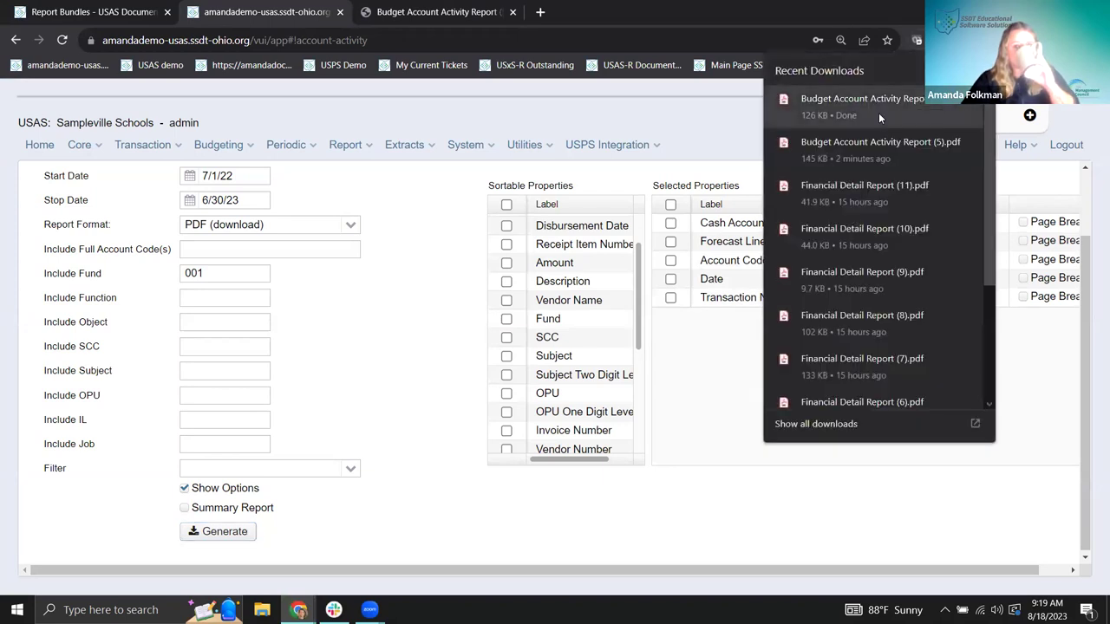
{"action": "left_click", "coordinate": [878, 111]}
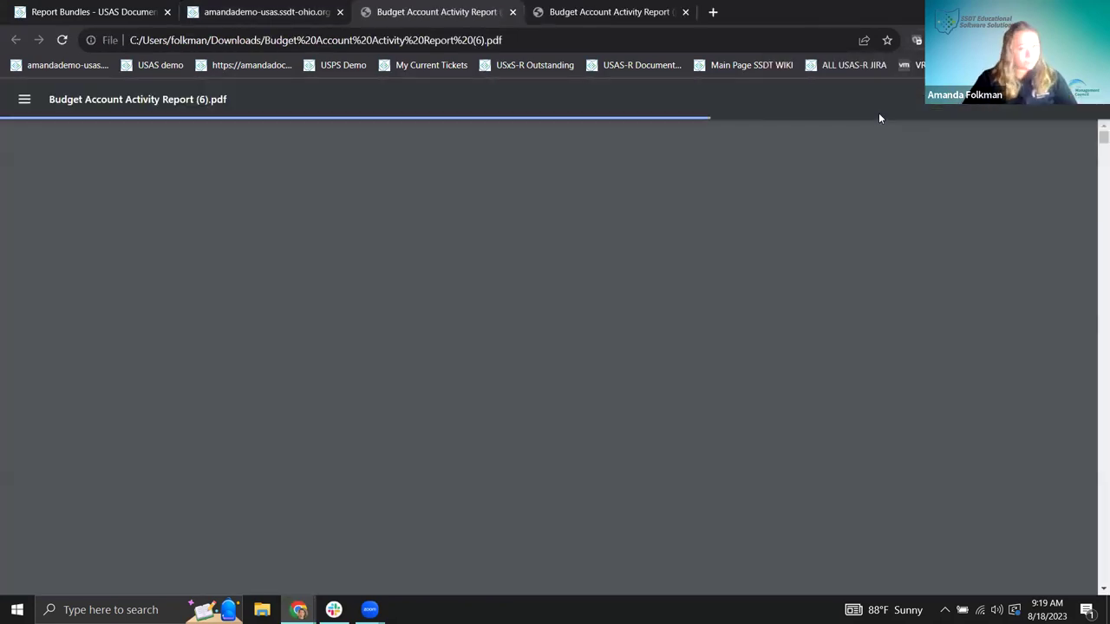
{"action": "scroll", "coordinate": [659, 287], "scroll_direction": "down", "scroll_amount": 5}
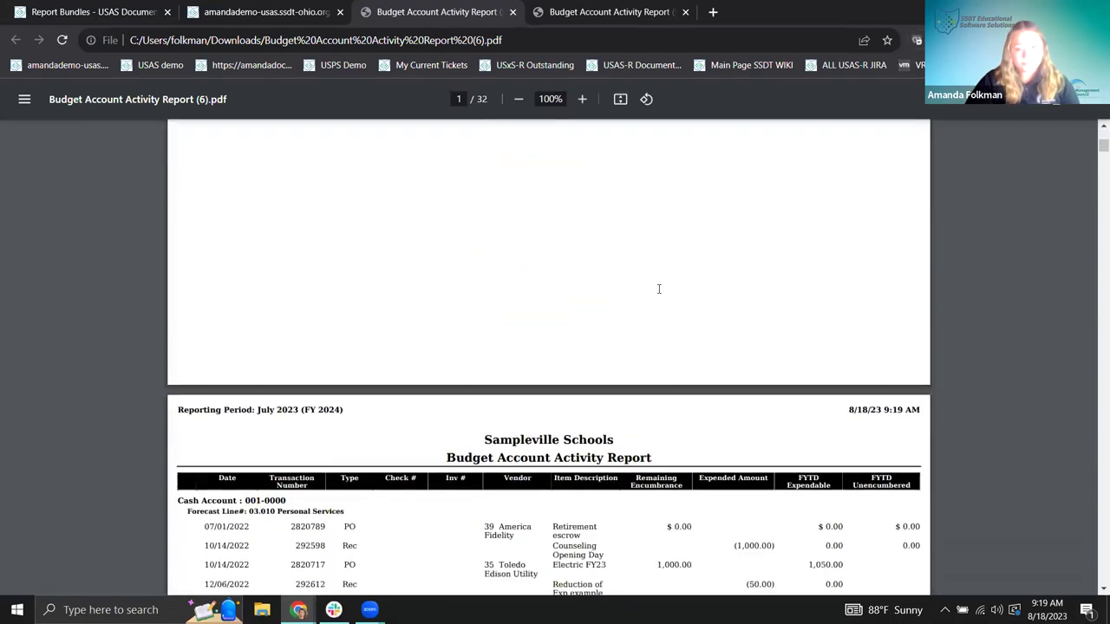
{"action": "scroll", "coordinate": [678, 312], "scroll_direction": "down", "scroll_amount": 1}
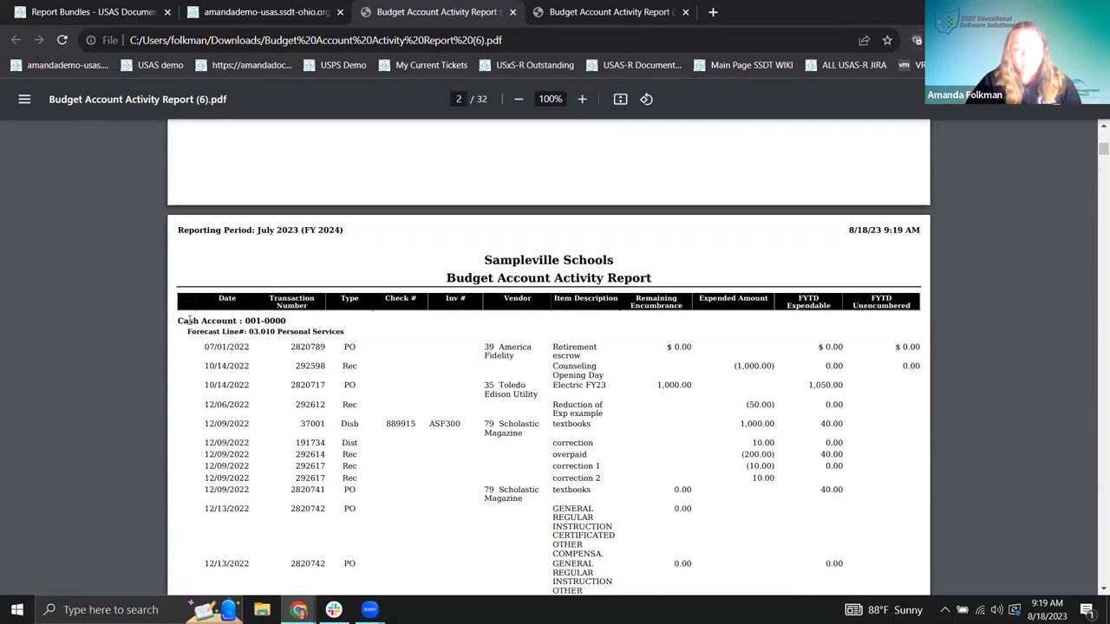
Examine the cash account and forecast line headings, the transactions under 03.010 Personal Services and their expended amount subtotal.
{"action": "left_click_drag", "start_coordinate": [178, 321], "coordinate": [288, 321]}
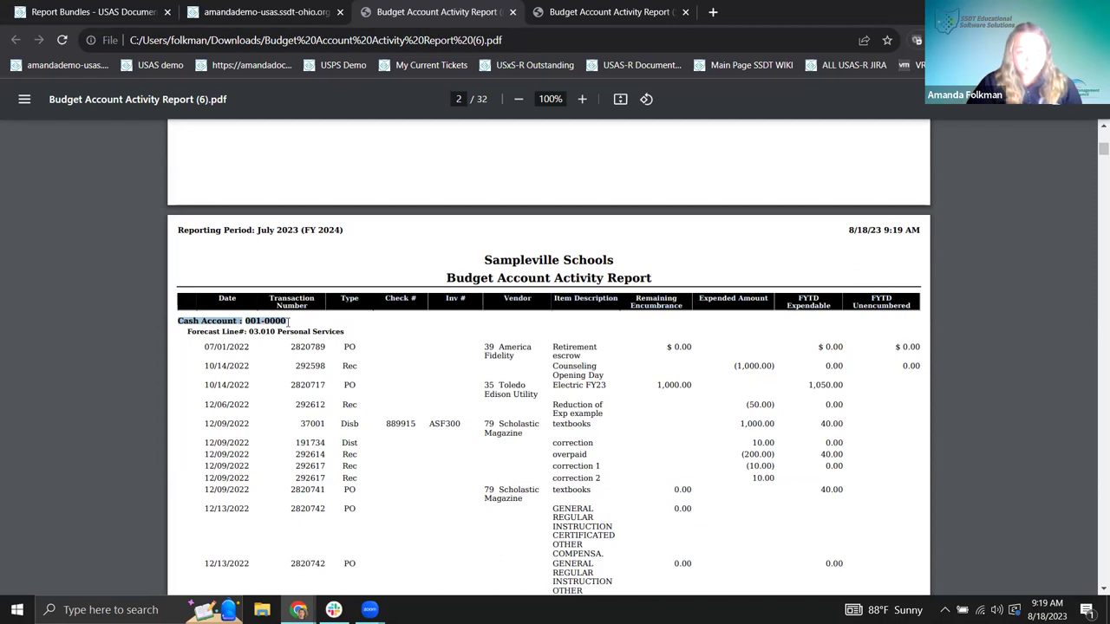
{"action": "left_click_drag", "start_coordinate": [186, 339], "coordinate": [347, 332]}
{"action": "scroll", "coordinate": [563, 349], "scroll_direction": "down", "scroll_amount": 1}
{"action": "scroll", "coordinate": [562, 348], "scroll_direction": "down", "scroll_amount": 5}
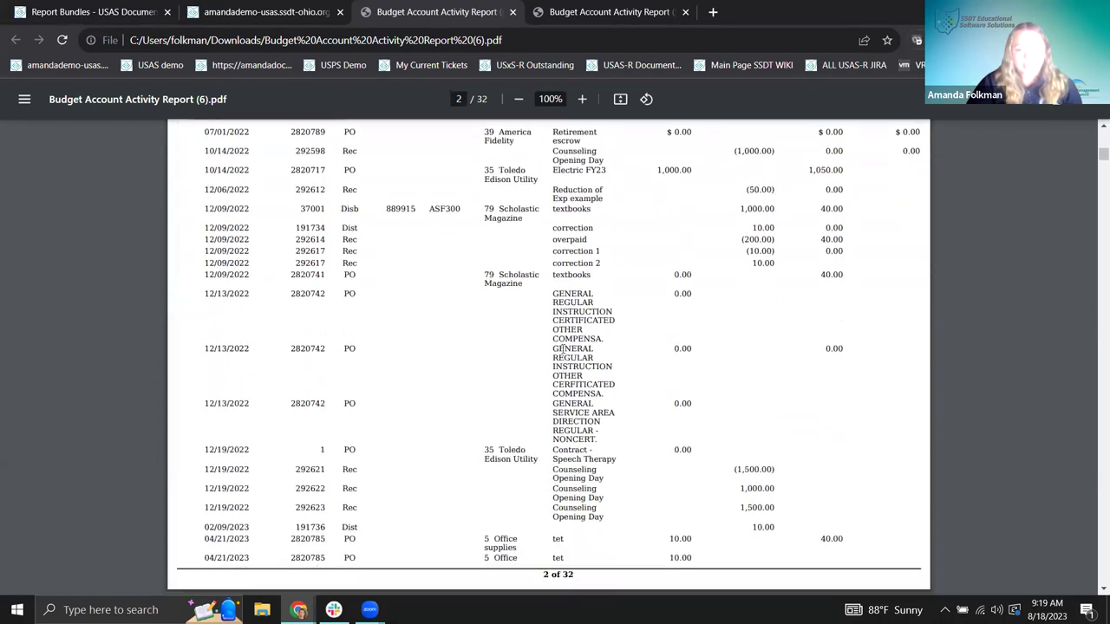
{"action": "scroll", "coordinate": [563, 349], "scroll_direction": "down", "scroll_amount": 10}
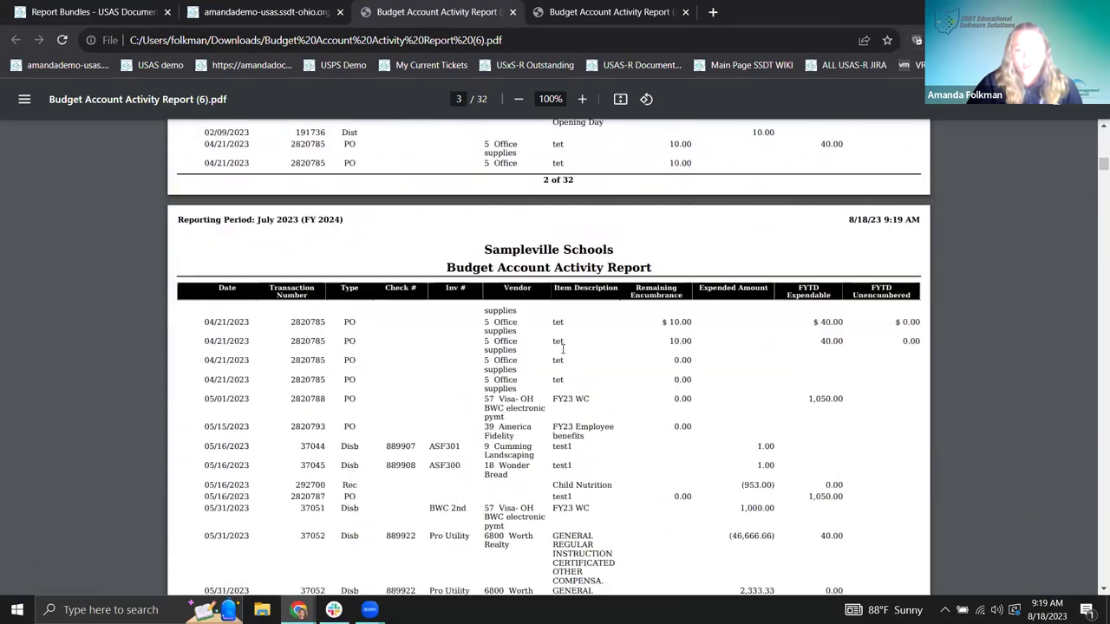
{"action": "scroll", "coordinate": [563, 348], "scroll_direction": "down", "scroll_amount": 5}
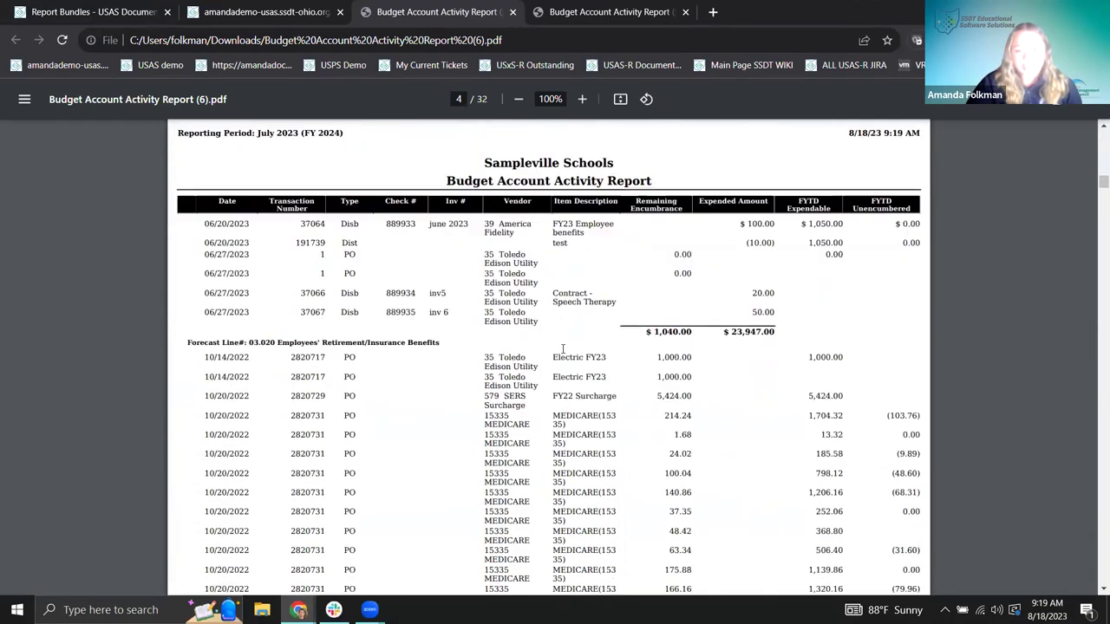
{"action": "scroll", "coordinate": [745, 407], "scroll_direction": "up", "scroll_amount": 3}
{"action": "left_click_drag", "start_coordinate": [733, 404], "coordinate": [784, 404]}
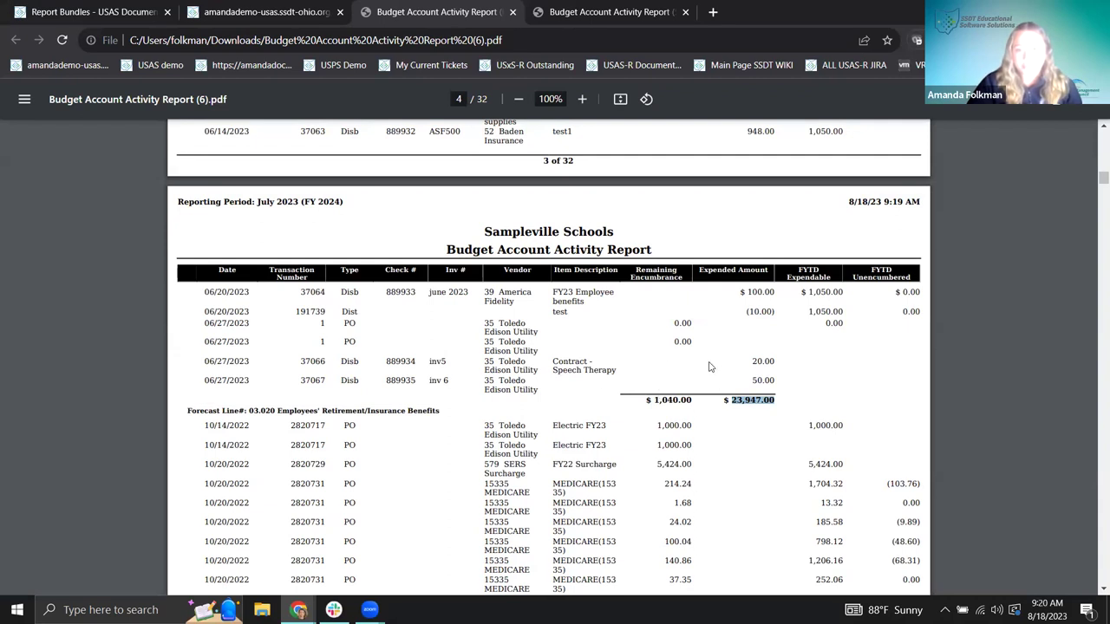
{"action": "scroll", "coordinate": [711, 368], "scroll_direction": "up", "scroll_amount": 2}
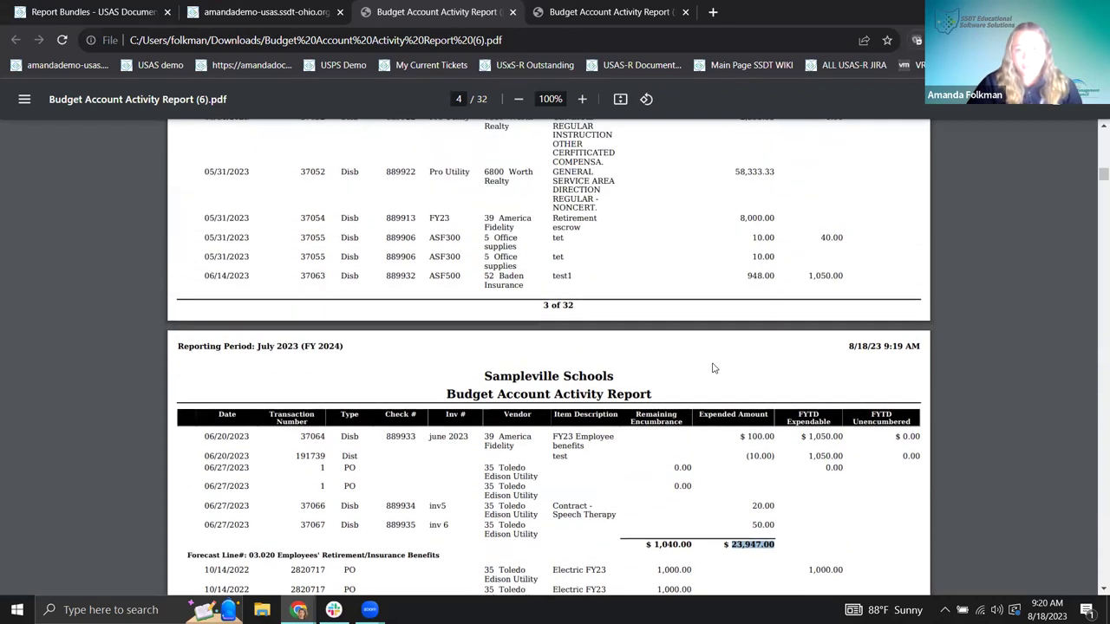
{"action": "scroll", "coordinate": [713, 368], "scroll_direction": "up", "scroll_amount": 4}
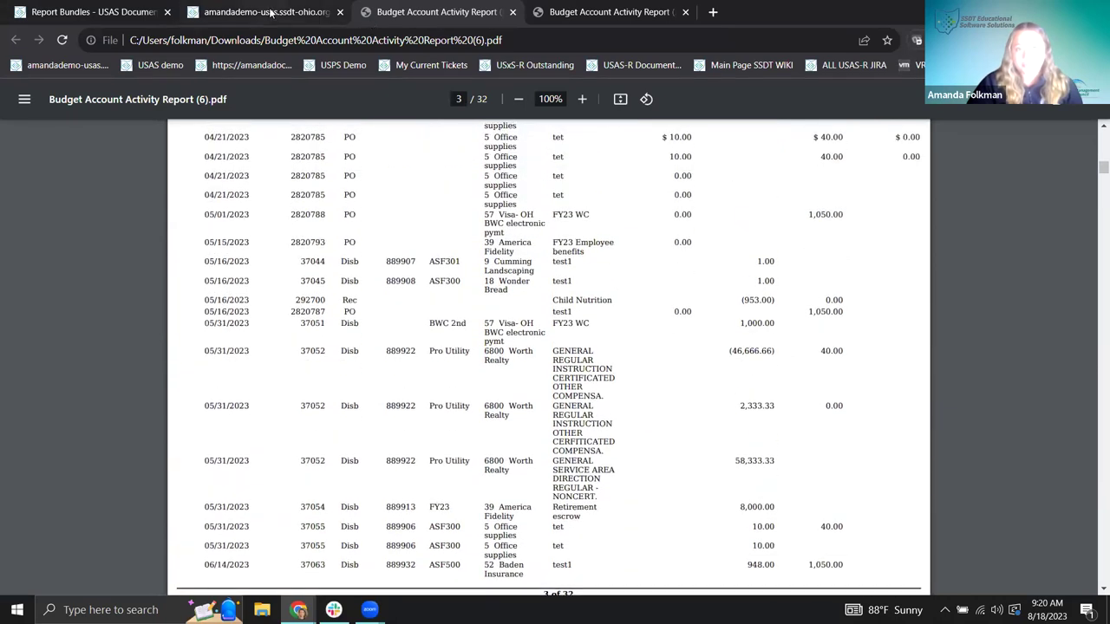
Check the Account Activity Report settings in USAS, and review the start date, stop date and fund query parameters on the PDF's Report Options page.
{"action": "left_click", "coordinate": [272, 12]}
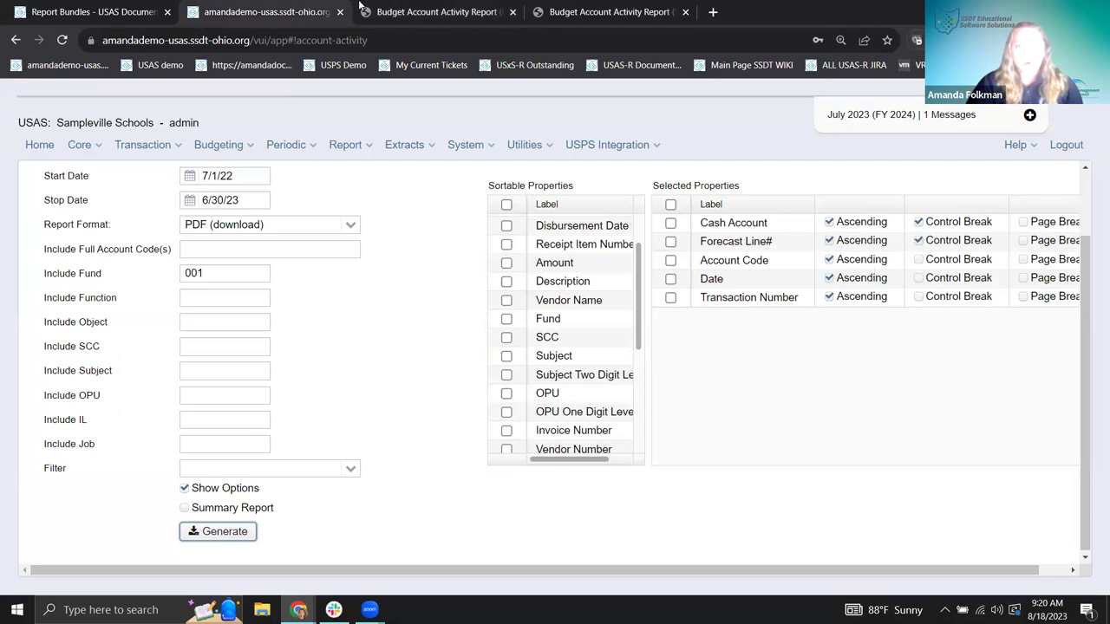
{"action": "left_click", "coordinate": [432, 12]}
{"action": "scroll", "coordinate": [687, 321], "scroll_direction": "up", "scroll_amount": 15}
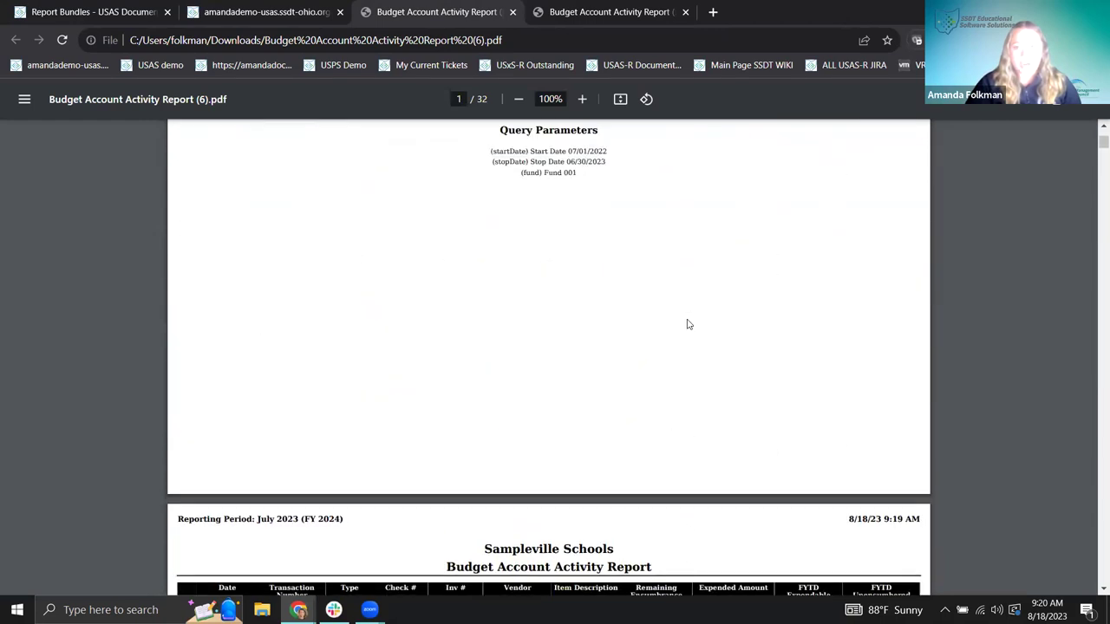
{"action": "scroll", "coordinate": [687, 325], "scroll_direction": "up", "scroll_amount": 3}
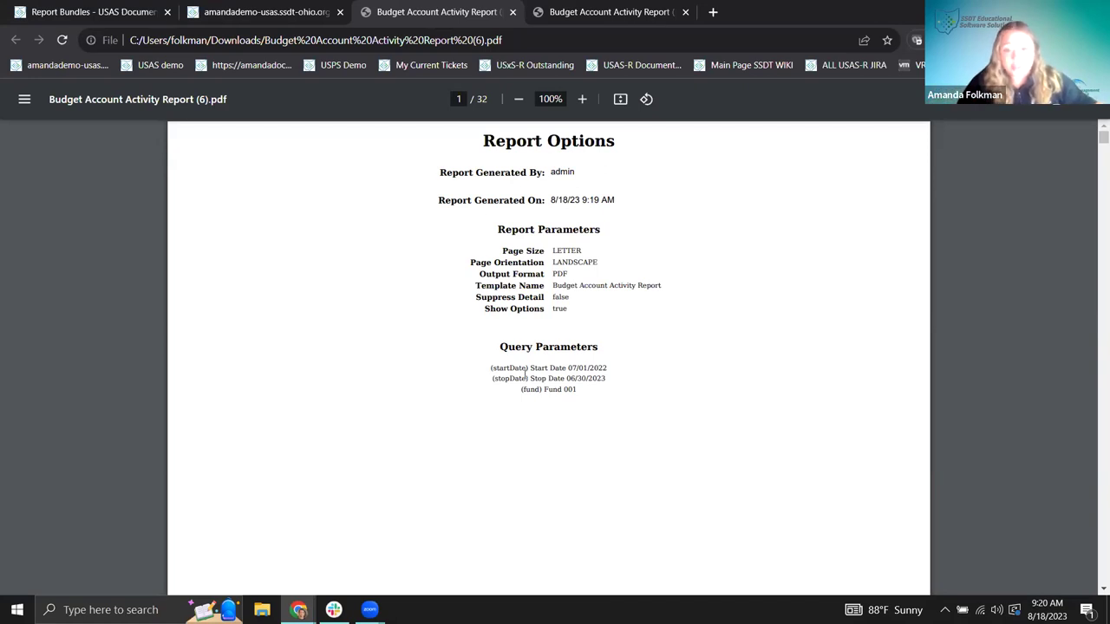
{"action": "left_click_drag", "start_coordinate": [581, 367], "coordinate": [624, 376]}
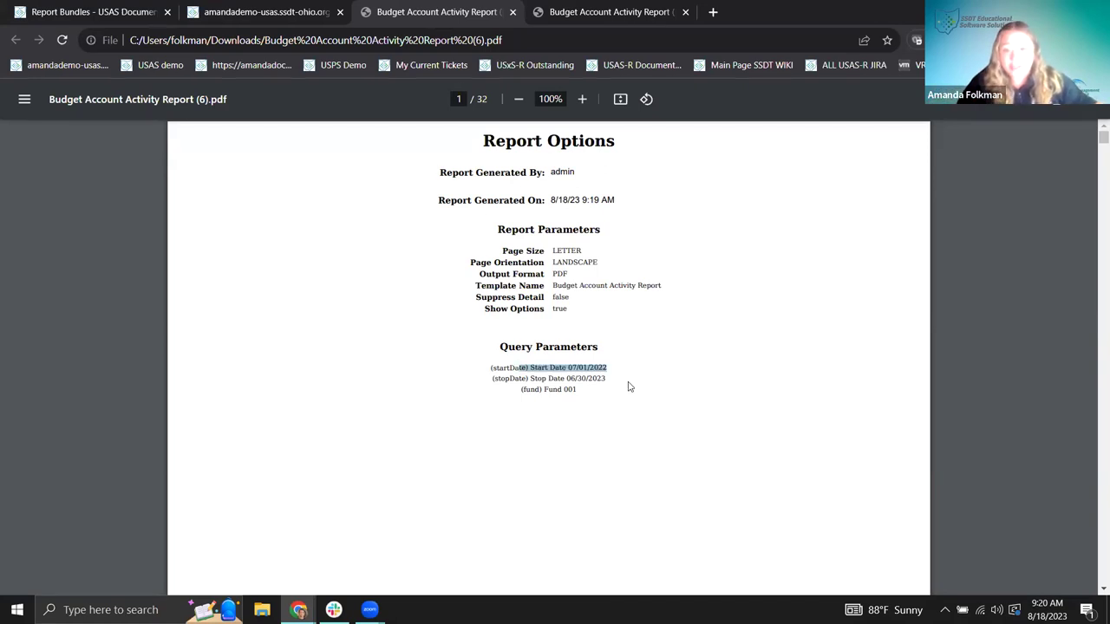
{"action": "left_click_drag", "start_coordinate": [534, 396], "coordinate": [656, 486]}
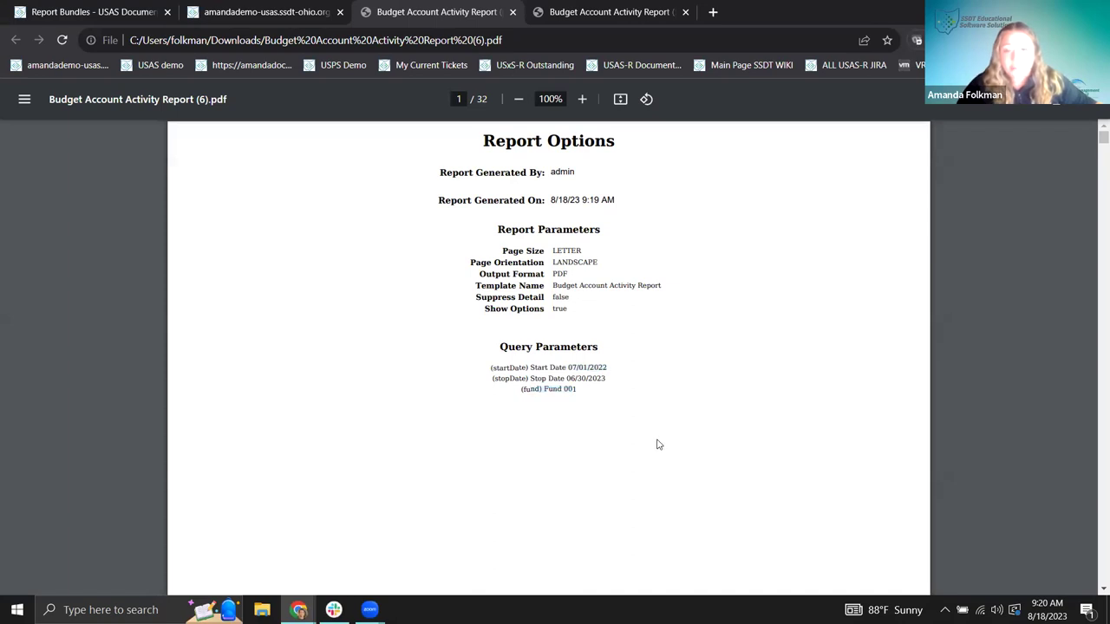
{"action": "left_click", "coordinate": [630, 288]}
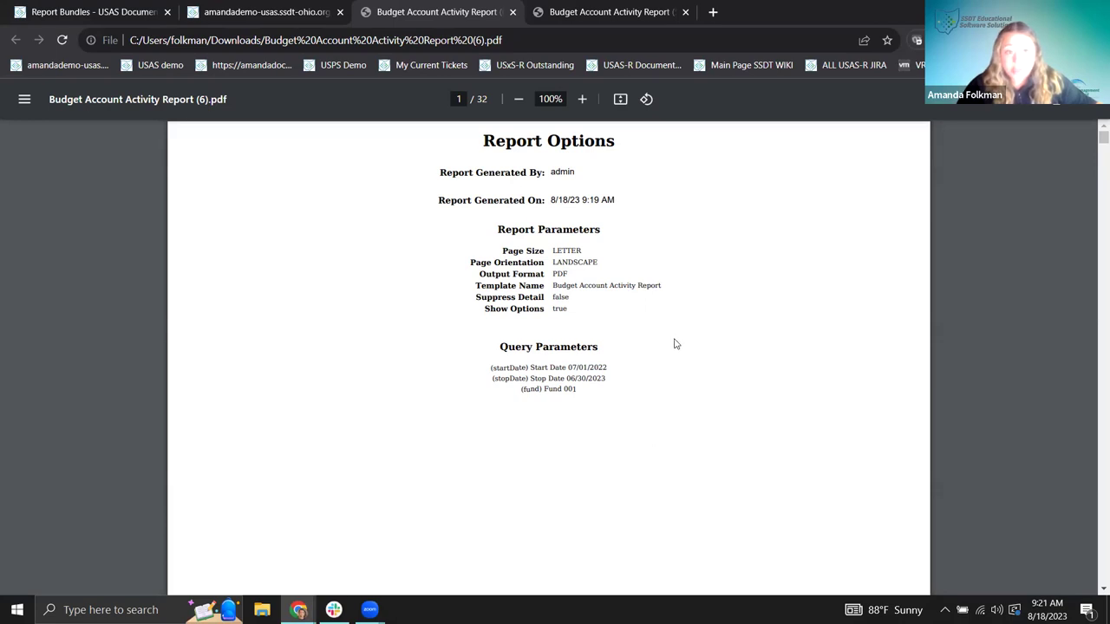
Examine the reporting period and generation timestamp in the PDF's page header, and return to the Account Activity Report options in USAS.
{"action": "scroll", "coordinate": [676, 345], "scroll_direction": "down", "scroll_amount": 6}
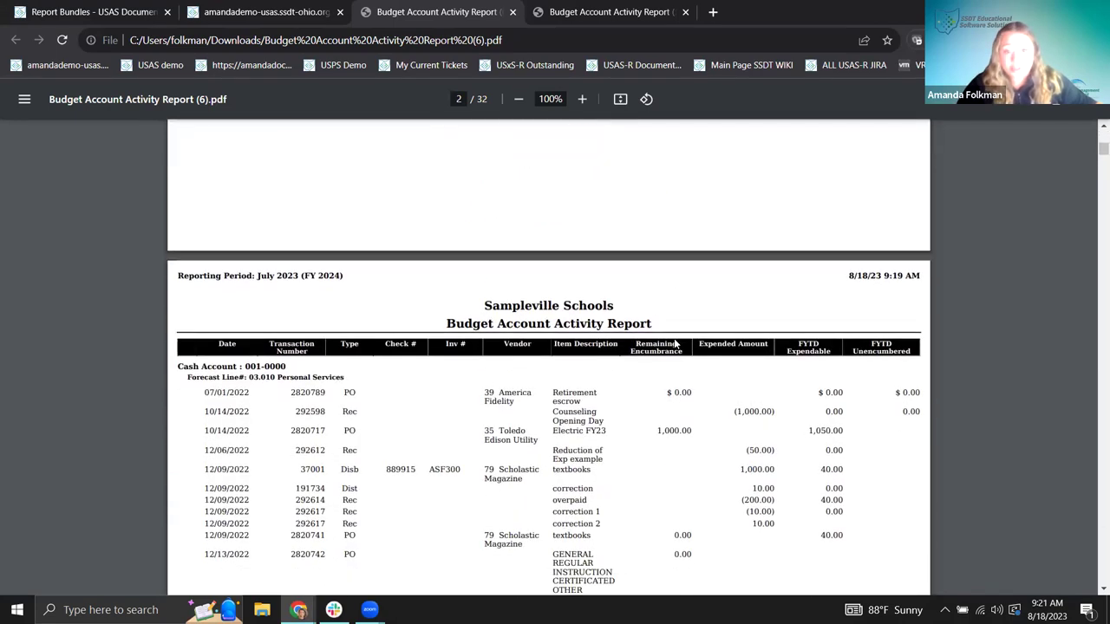
{"action": "left_click_drag", "start_coordinate": [176, 230], "coordinate": [347, 232]}
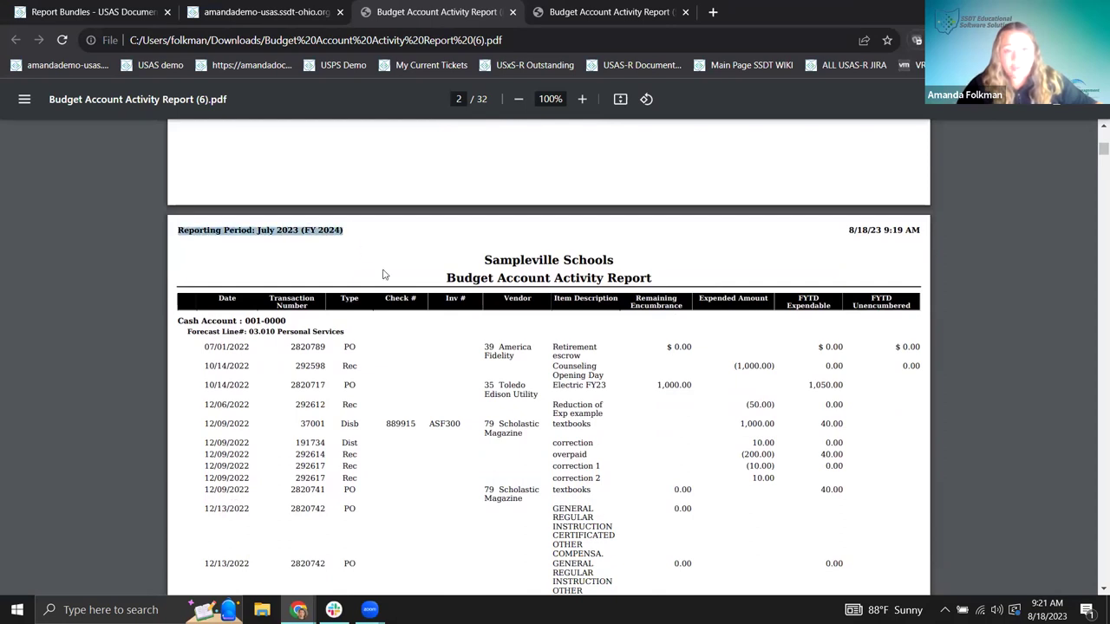
{"action": "left_click", "coordinate": [366, 251]}
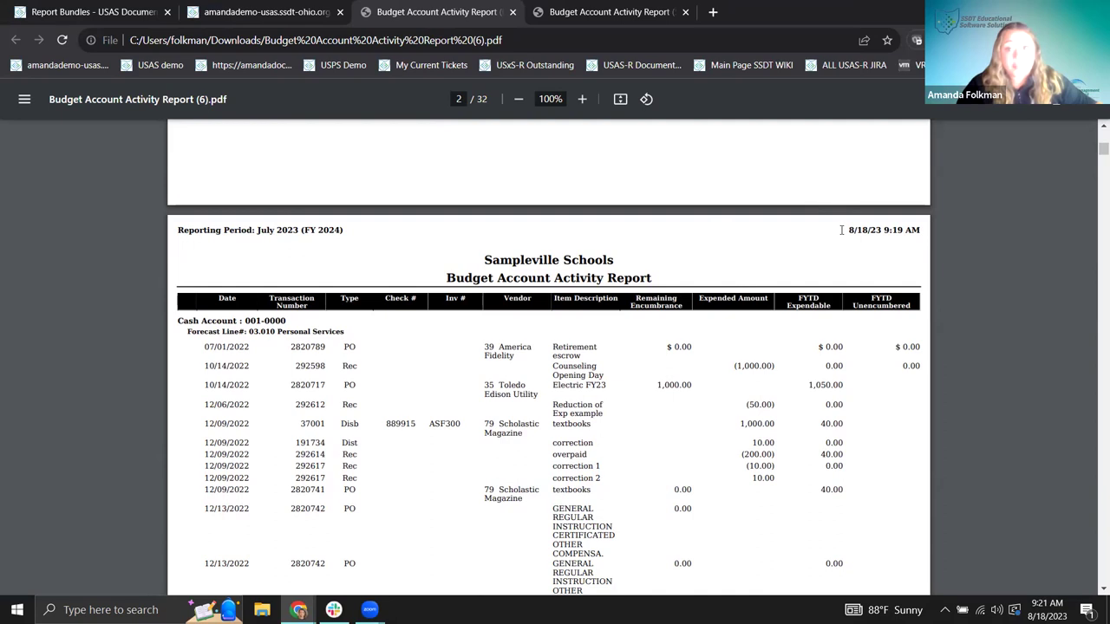
{"action": "left_click_drag", "start_coordinate": [846, 231], "coordinate": [939, 225]}
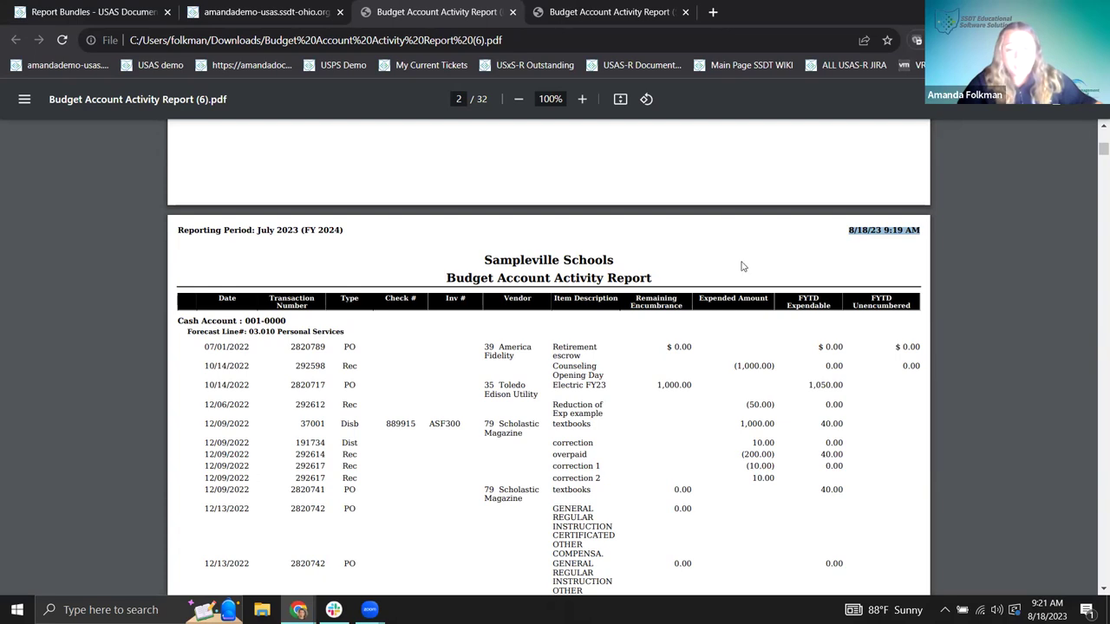
{"action": "scroll", "coordinate": [526, 295], "scroll_direction": "up", "scroll_amount": 2}
{"action": "scroll", "coordinate": [529, 286], "scroll_direction": "up", "scroll_amount": 2}
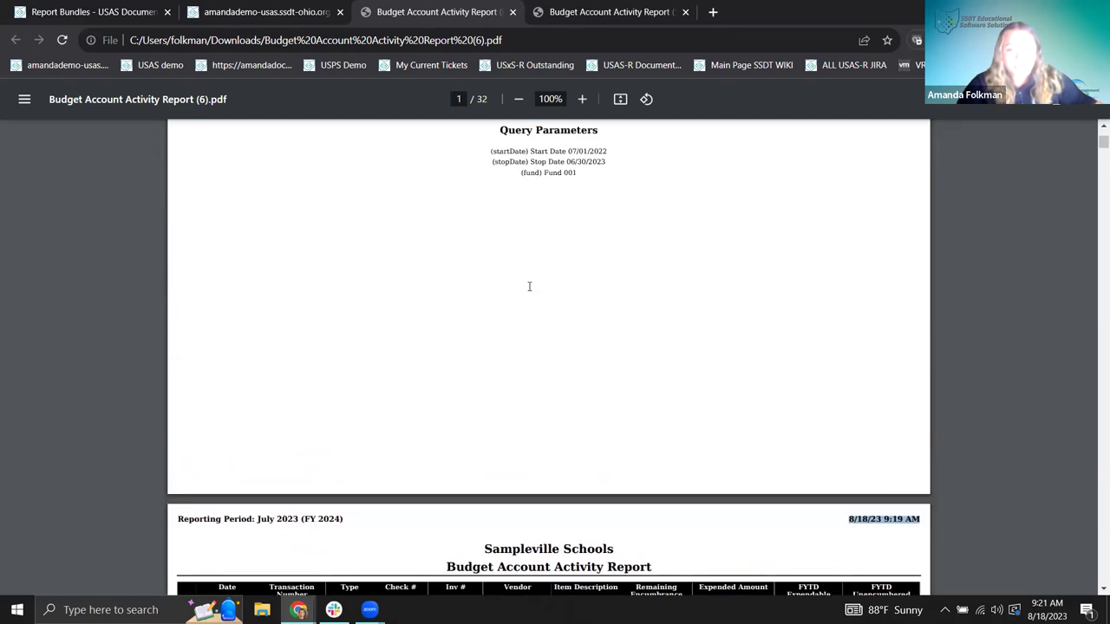
{"action": "left_click", "coordinate": [267, 12]}
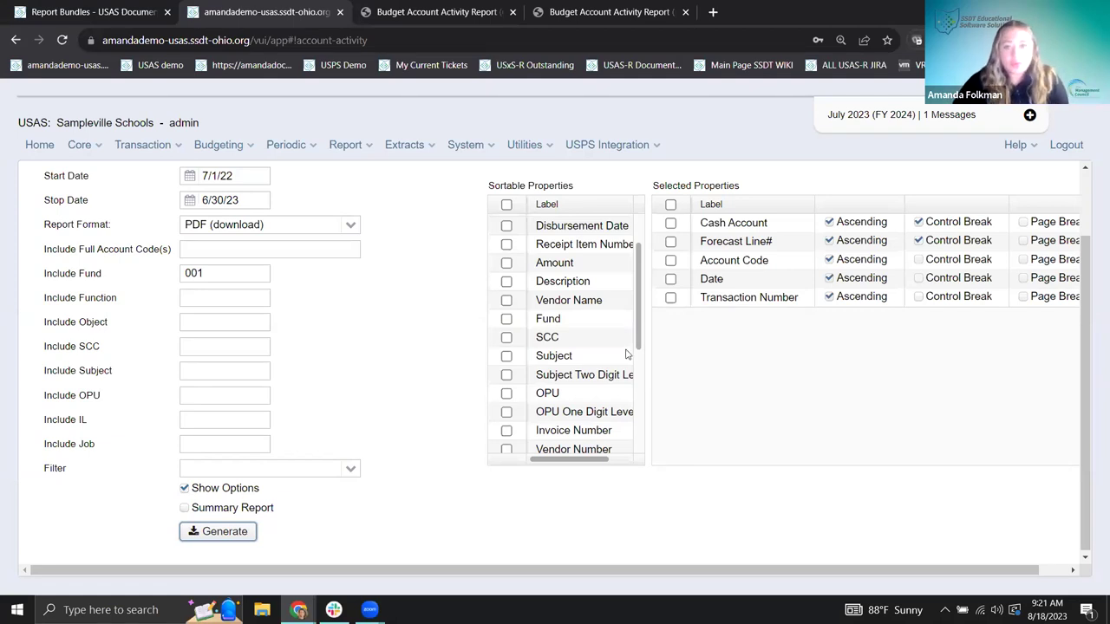
Change the Account Activity Report's format to Excel-Data and look over the available sortable properties.
{"action": "scroll", "coordinate": [422, 364], "scroll_direction": "up", "scroll_amount": 2}
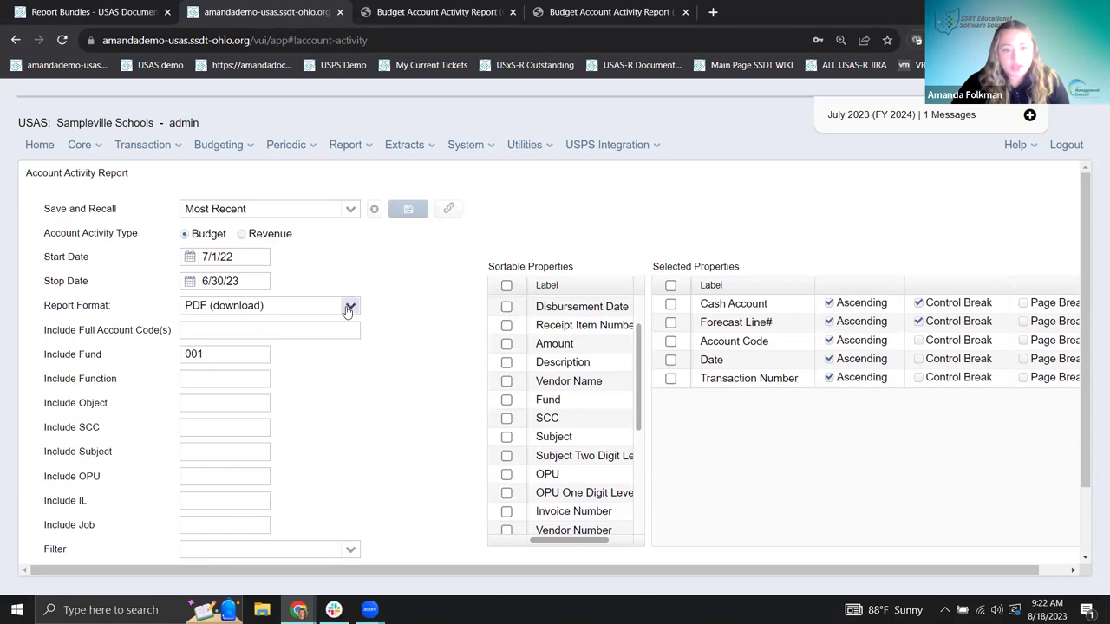
{"action": "left_click", "coordinate": [345, 306]}
{"action": "type", "text": "Excel-Data"}
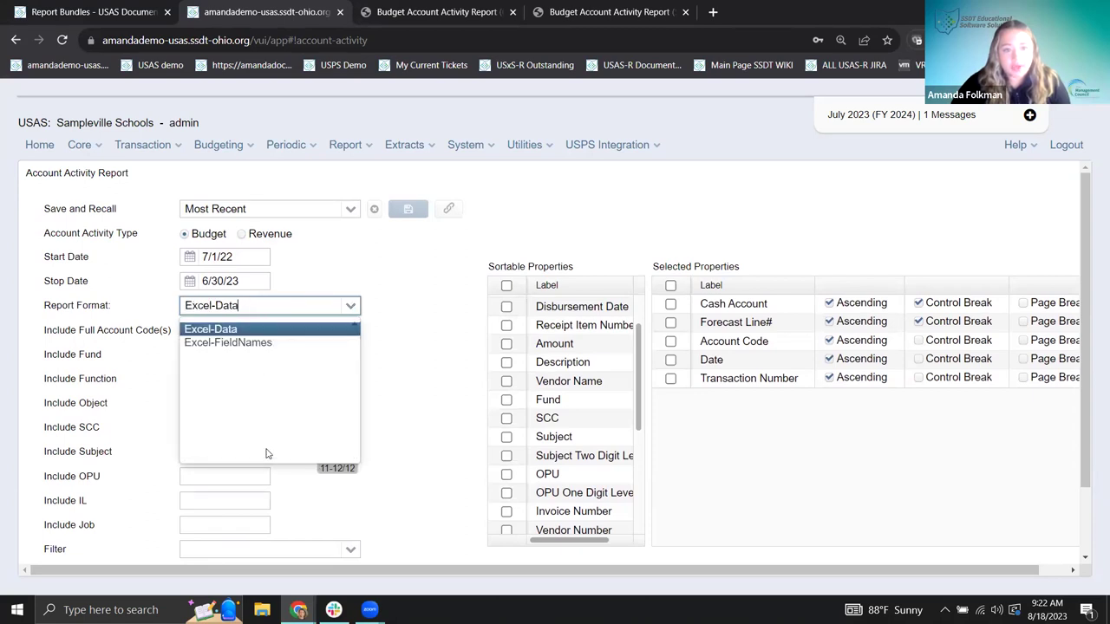
{"action": "left_click", "coordinate": [229, 328]}
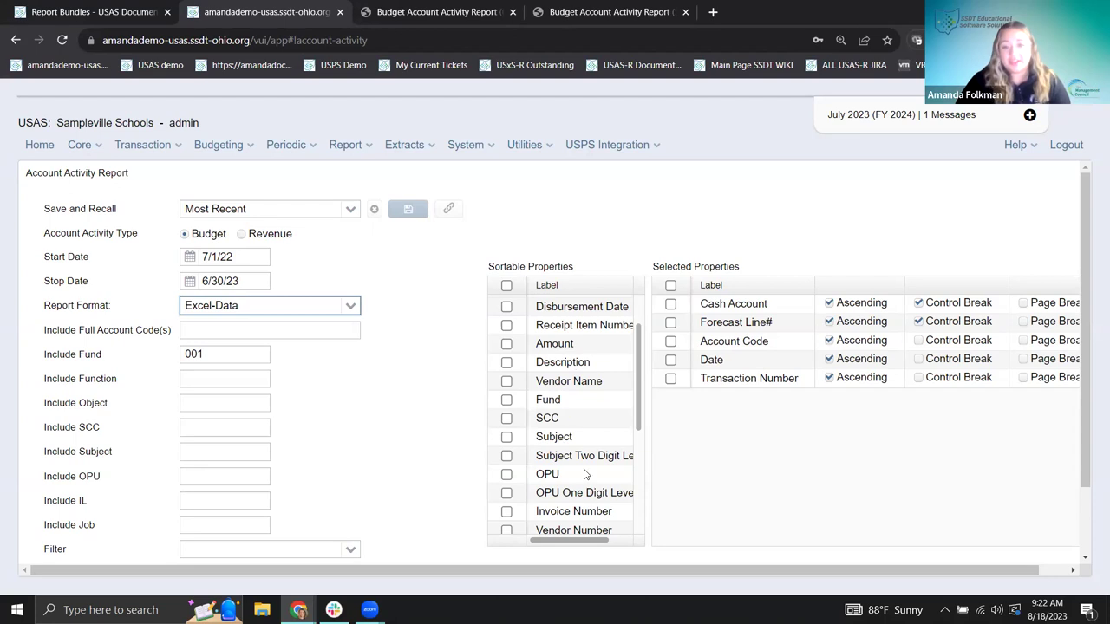
{"action": "scroll", "coordinate": [548, 481], "scroll_direction": "down", "scroll_amount": 1}
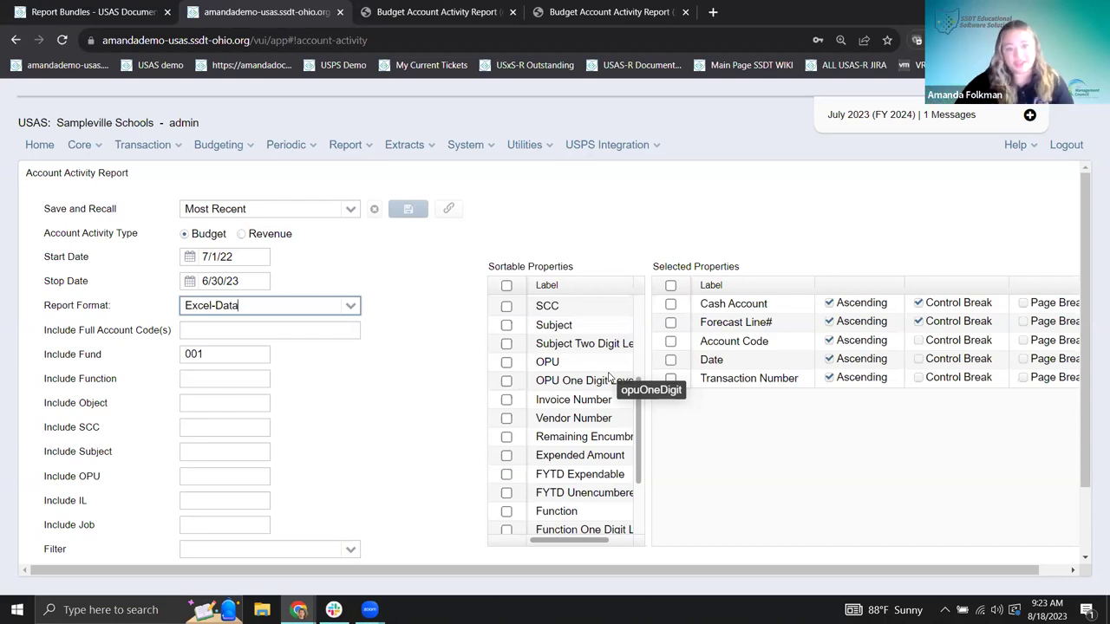
{"action": "left_click", "coordinate": [378, 365]}
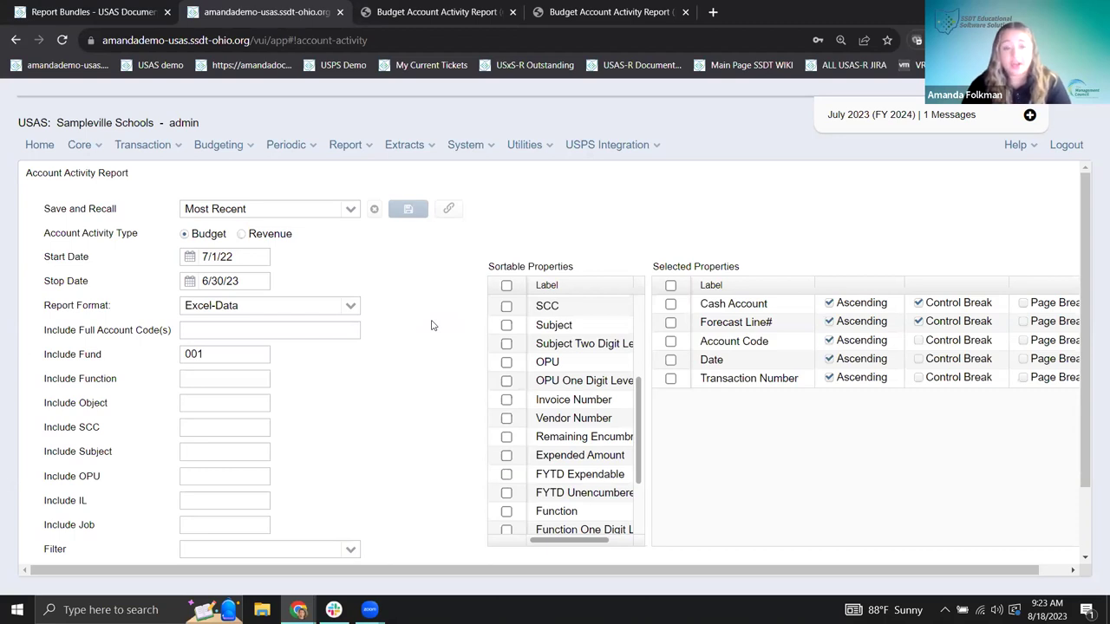
Generate the Budget Account Activity Report in the Excel-Data format.
{"action": "scroll", "coordinate": [377, 383], "scroll_direction": "down", "scroll_amount": 2}
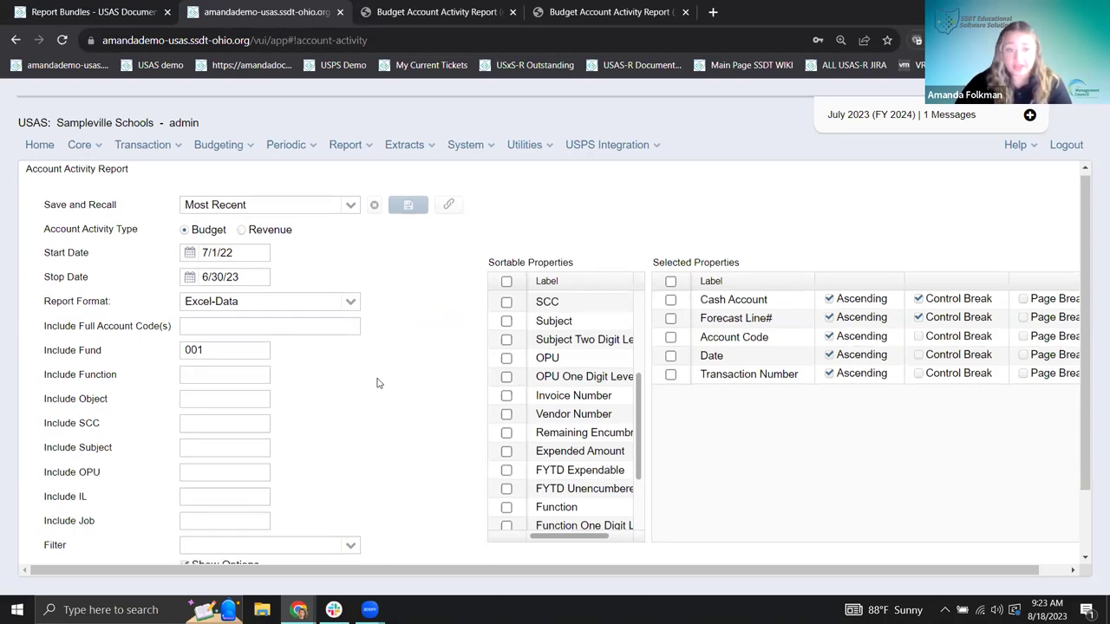
{"action": "left_click", "coordinate": [230, 539]}
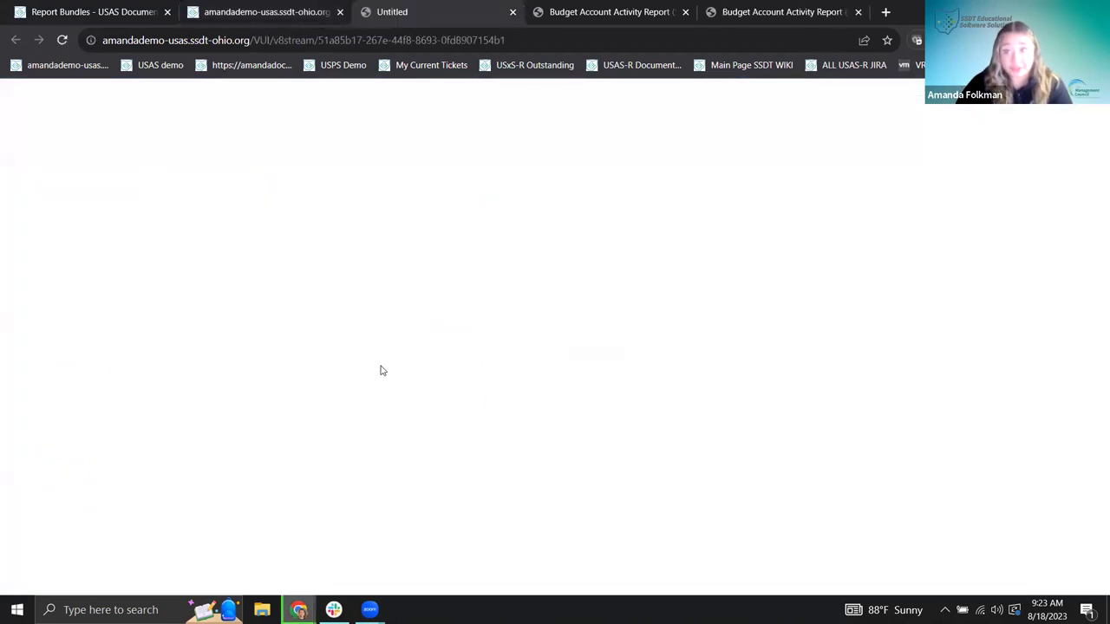
{"action": "key", "text": "Return"}
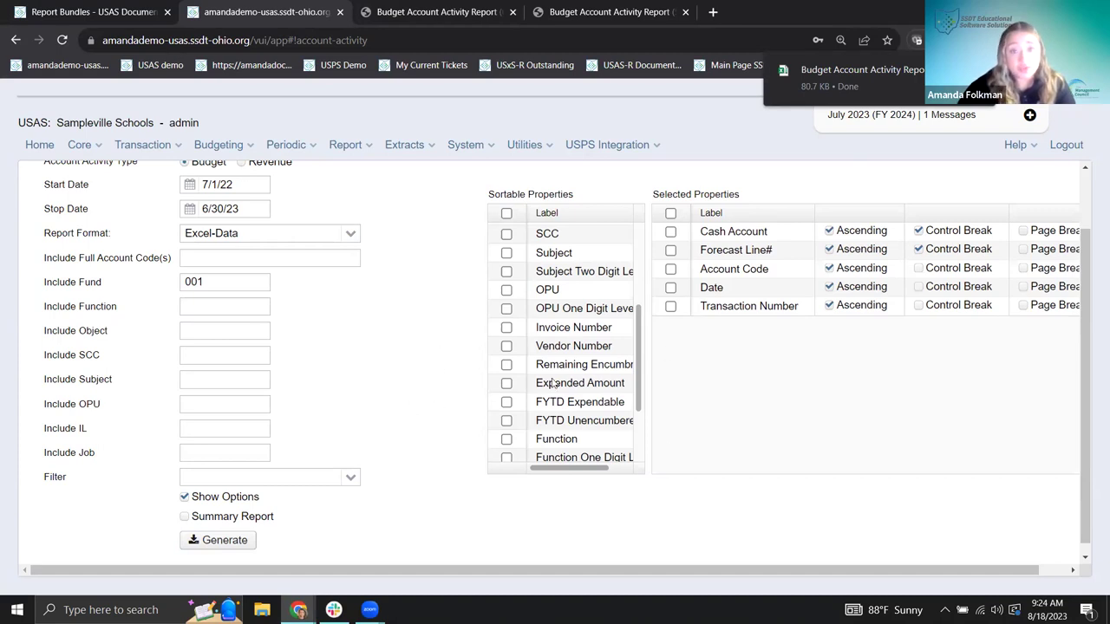
Open the downloaded Budget Account Activity Report in Excel for editing and autofit all its column widths and row heights.
{"action": "left_click", "coordinate": [855, 85]}
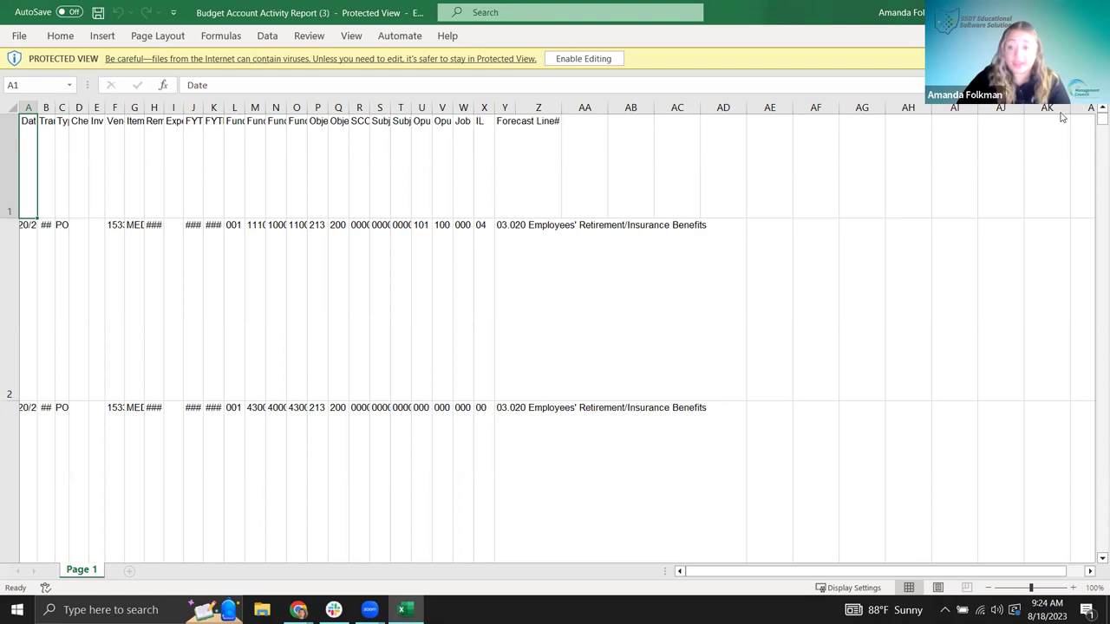
{"action": "left_click", "coordinate": [583, 60]}
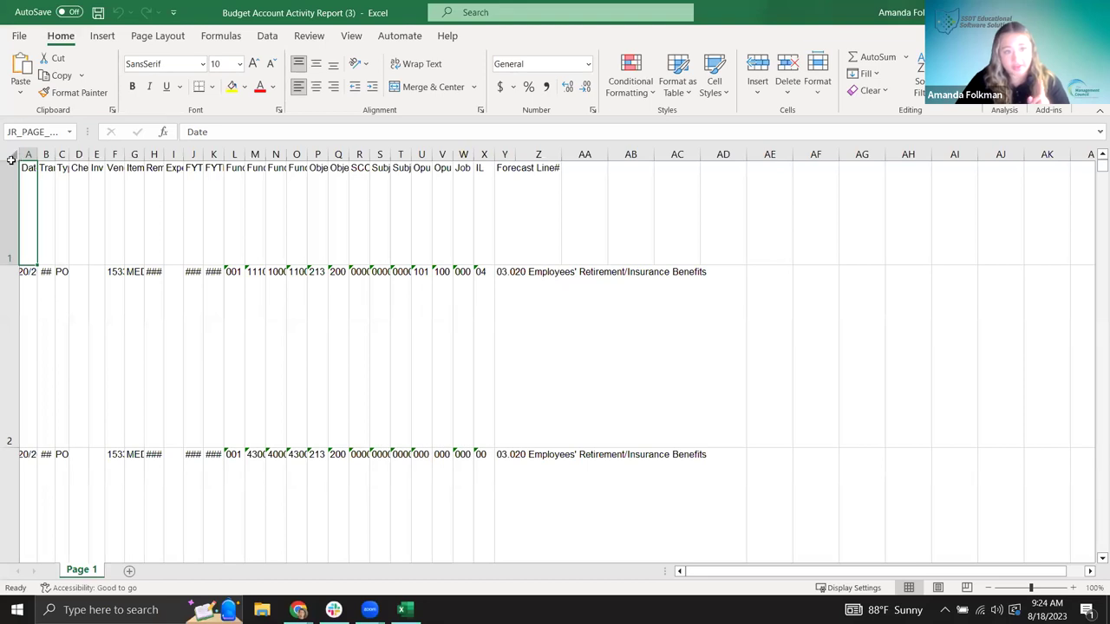
{"action": "left_click", "coordinate": [15, 155]}
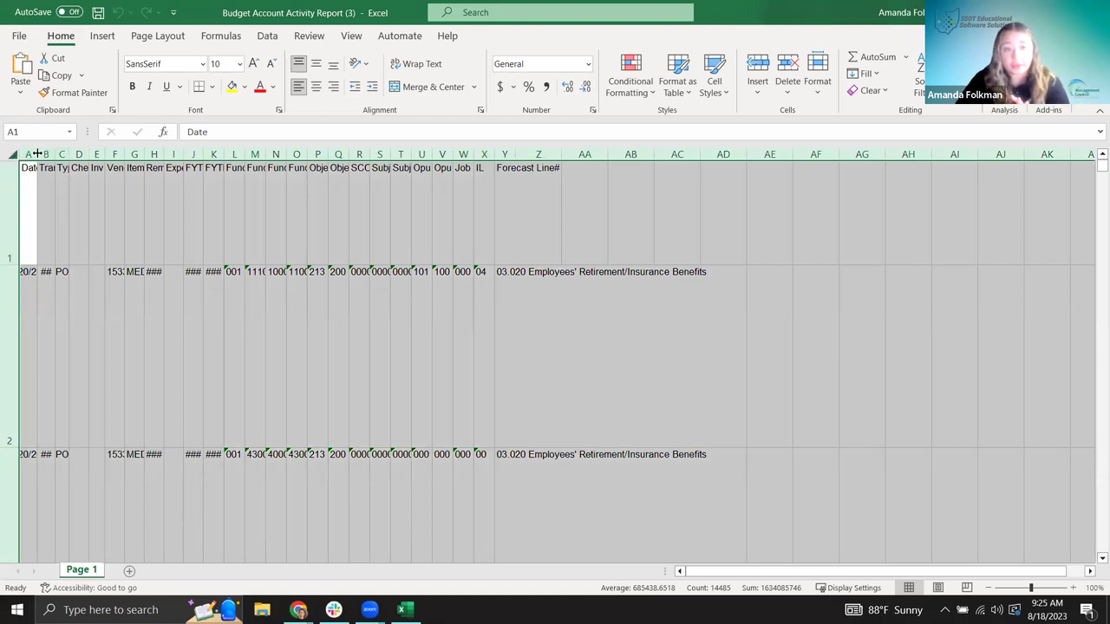
{"action": "double_click", "coordinate": [329, 153]}
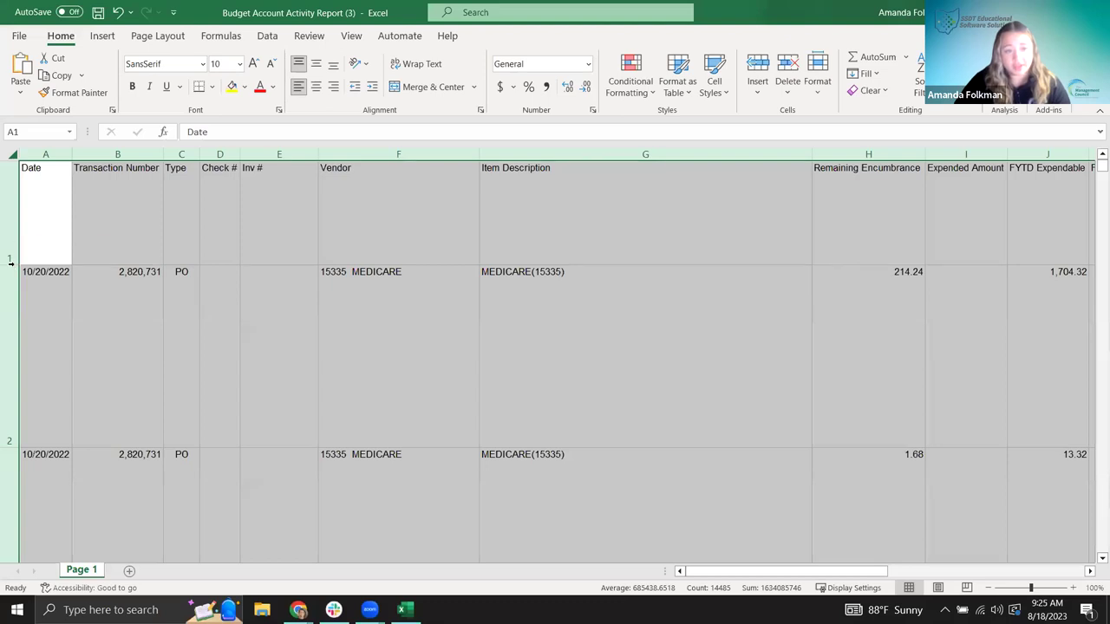
{"action": "double_click", "coordinate": [13, 262]}
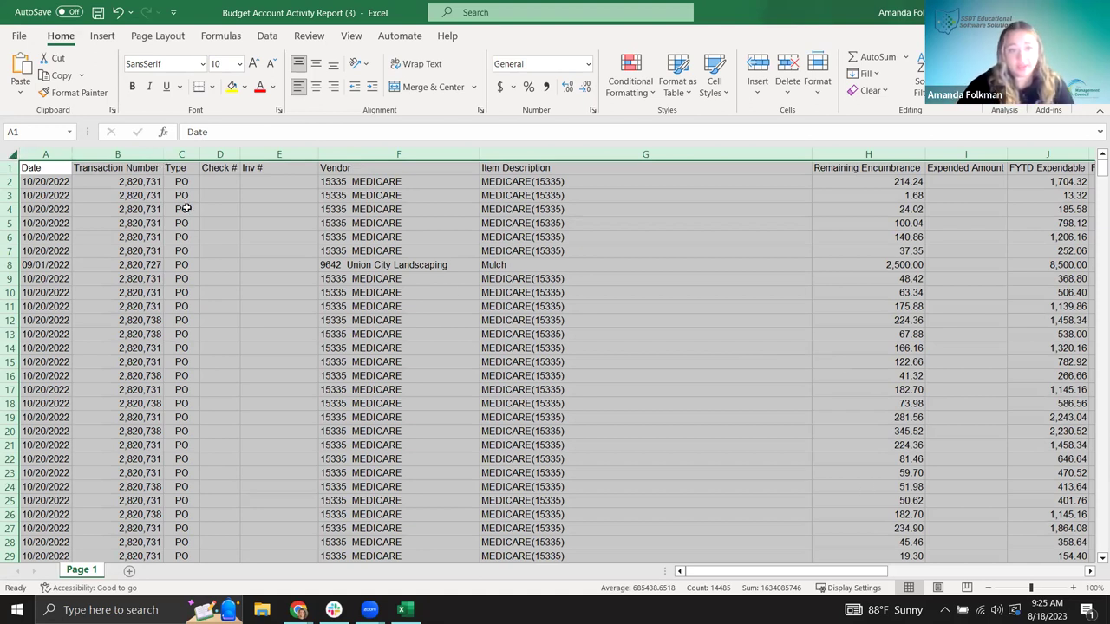
{"action": "left_click", "coordinate": [269, 290]}
{"action": "left_click", "coordinate": [310, 469]}
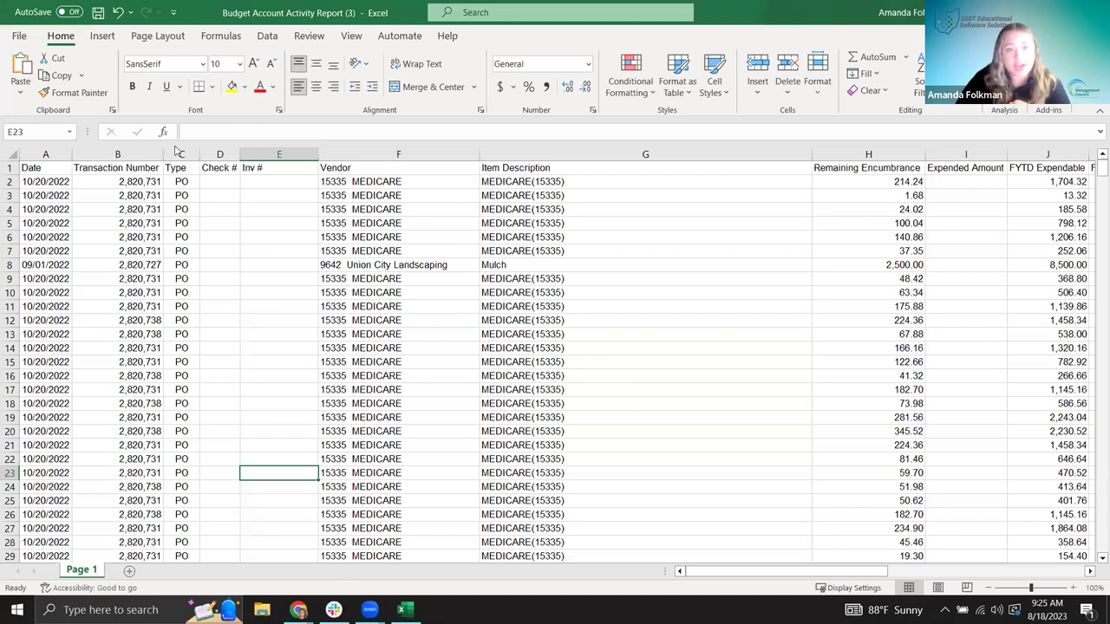
Apply the Normal cell style to the Transaction Number column so its values have no thousands separators.
{"action": "left_click", "coordinate": [113, 153]}
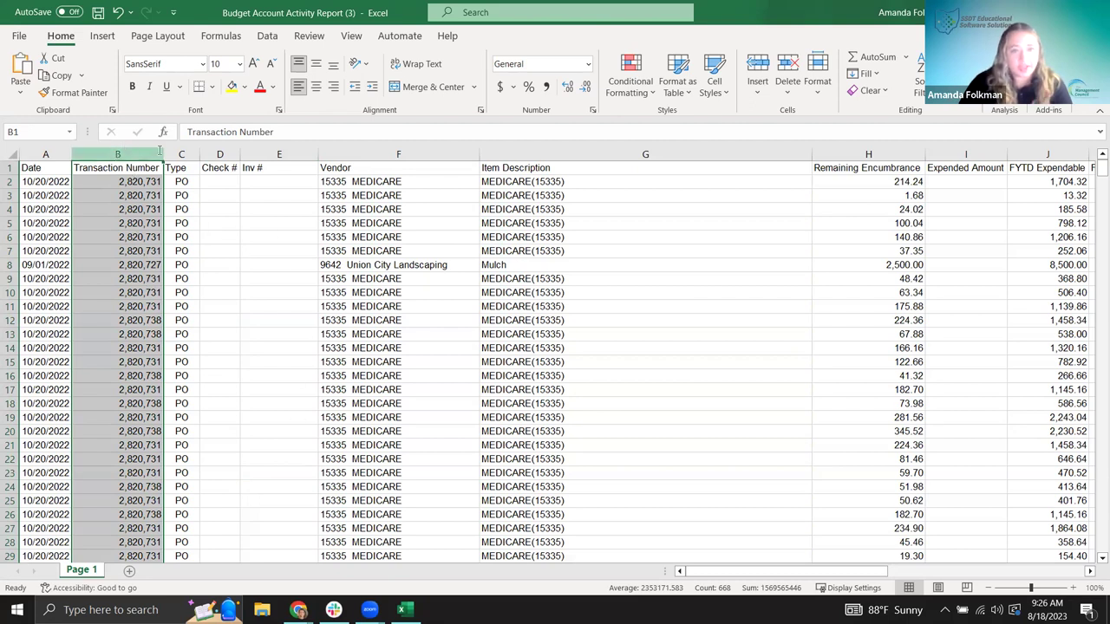
{"action": "left_click", "coordinate": [588, 66]}
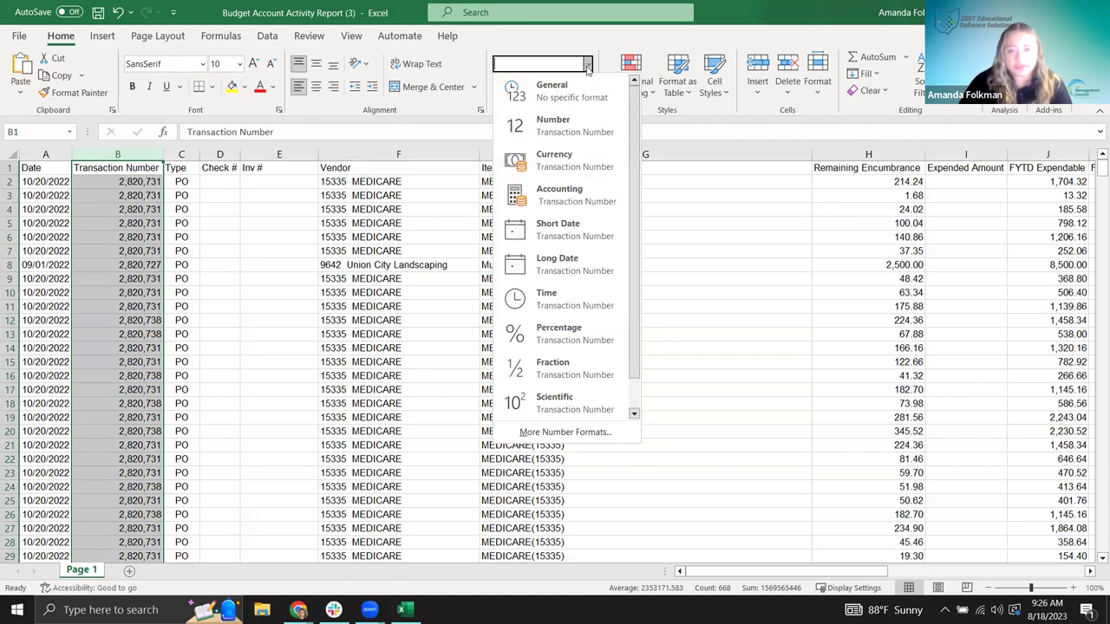
{"action": "type", "text": "Normal"}
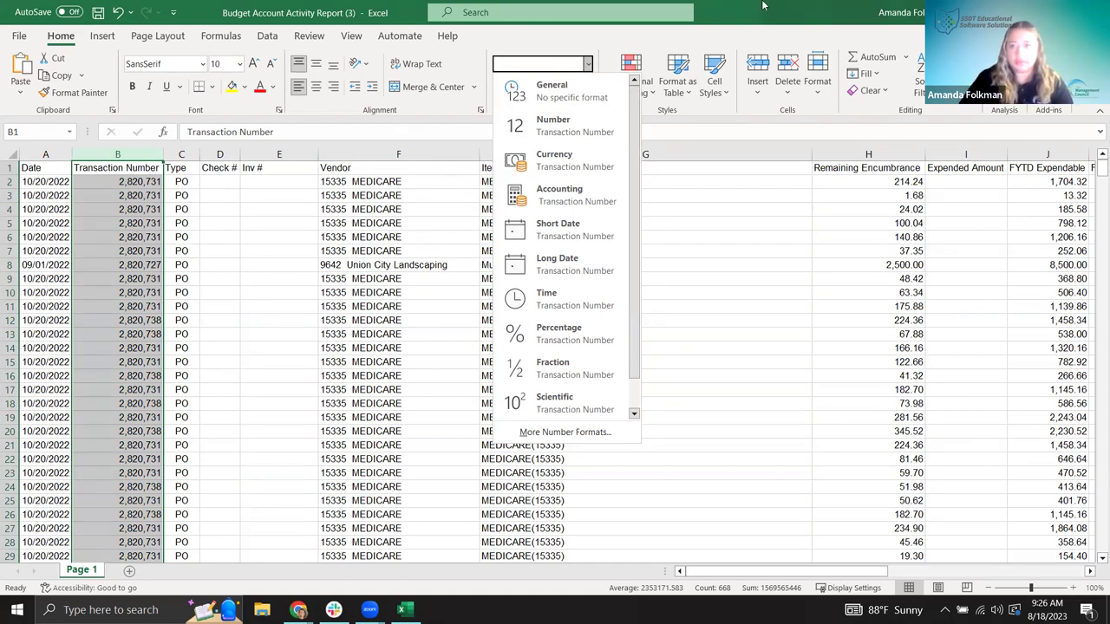
{"action": "key", "text": "Escape"}
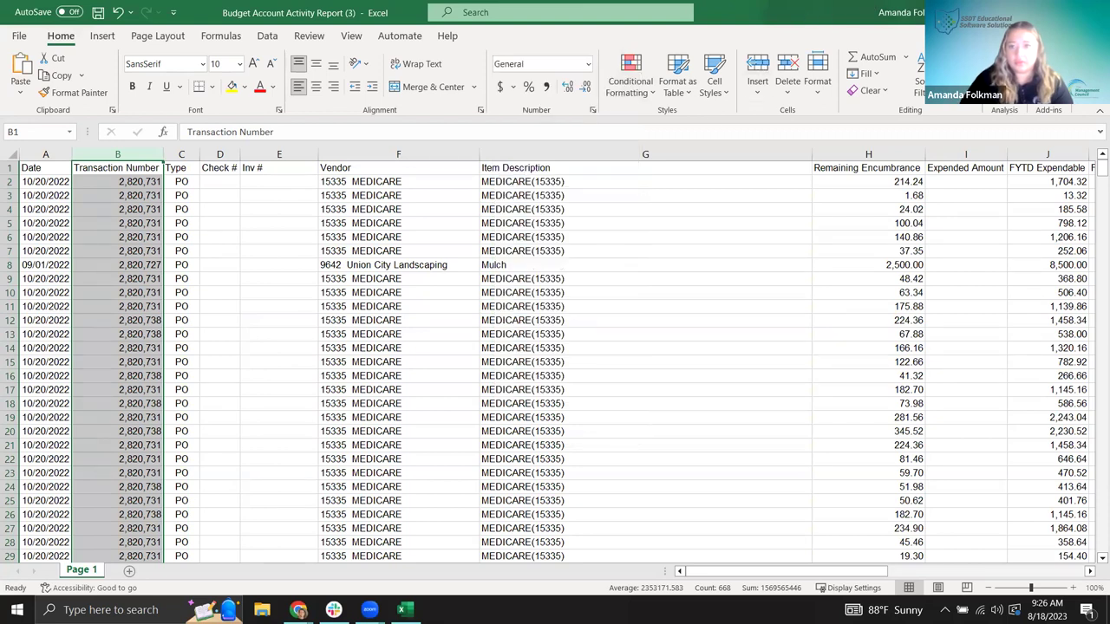
{"action": "left_click_drag", "start_coordinate": [260, 12], "coordinate": [247, 176]}
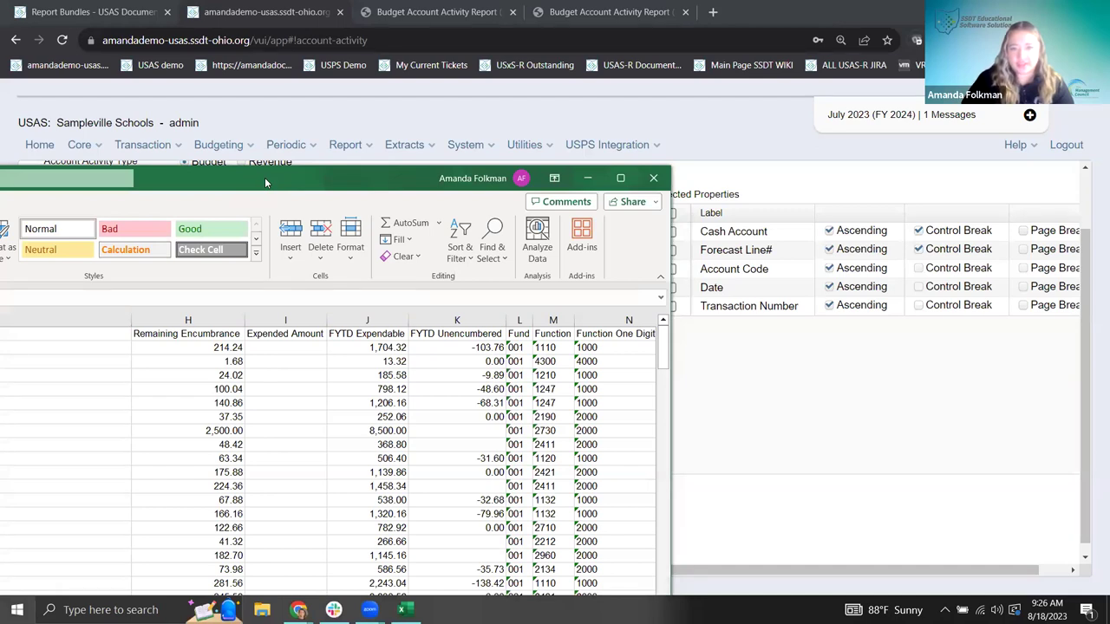
{"action": "double_click", "coordinate": [265, 182]}
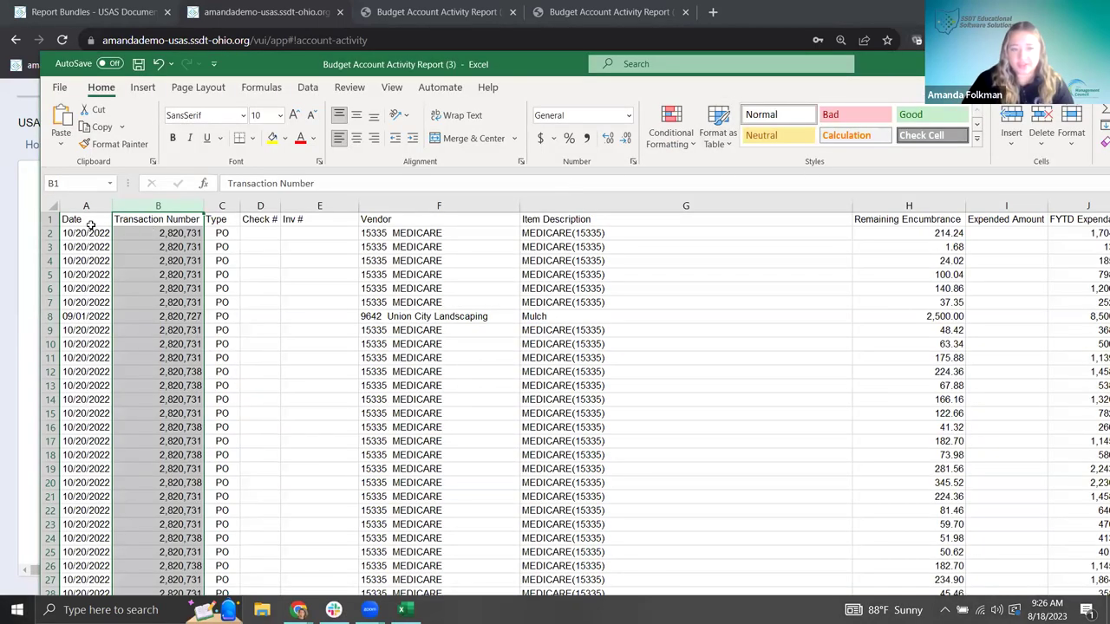
{"action": "left_click", "coordinate": [767, 119]}
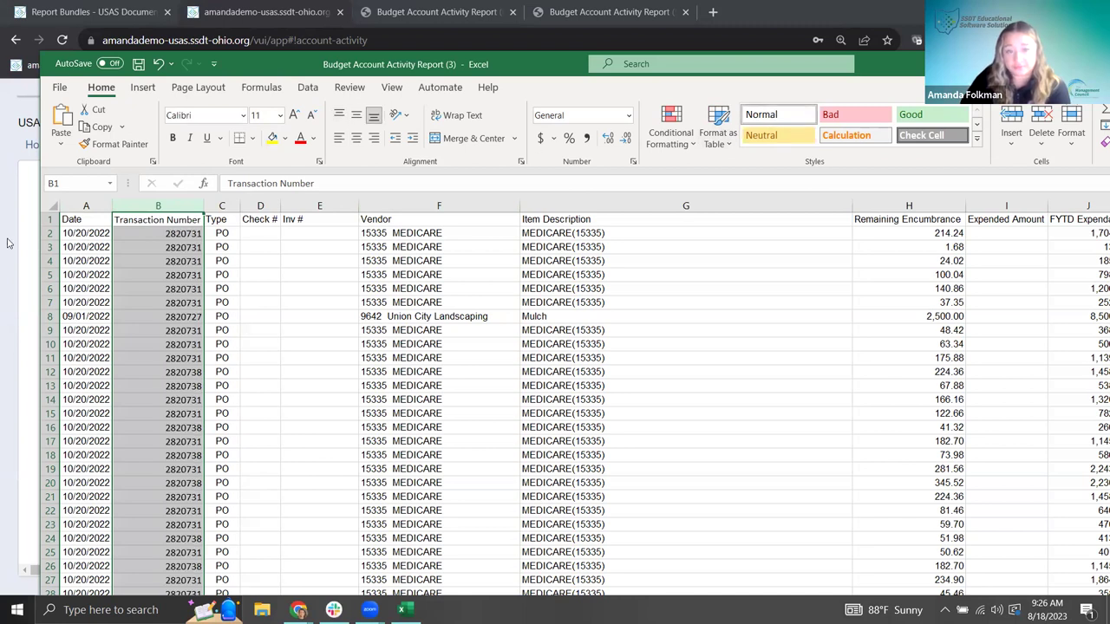
Apply the Normal cell style to the Inv # and Check # columns.
{"action": "left_click", "coordinate": [318, 201]}
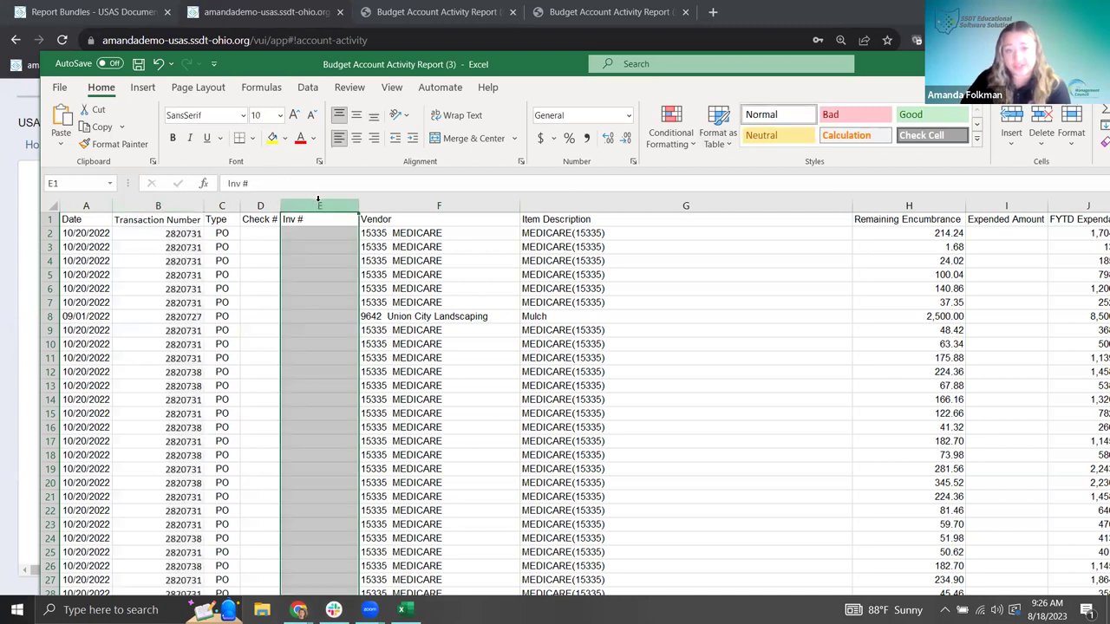
{"action": "left_click", "coordinate": [779, 124]}
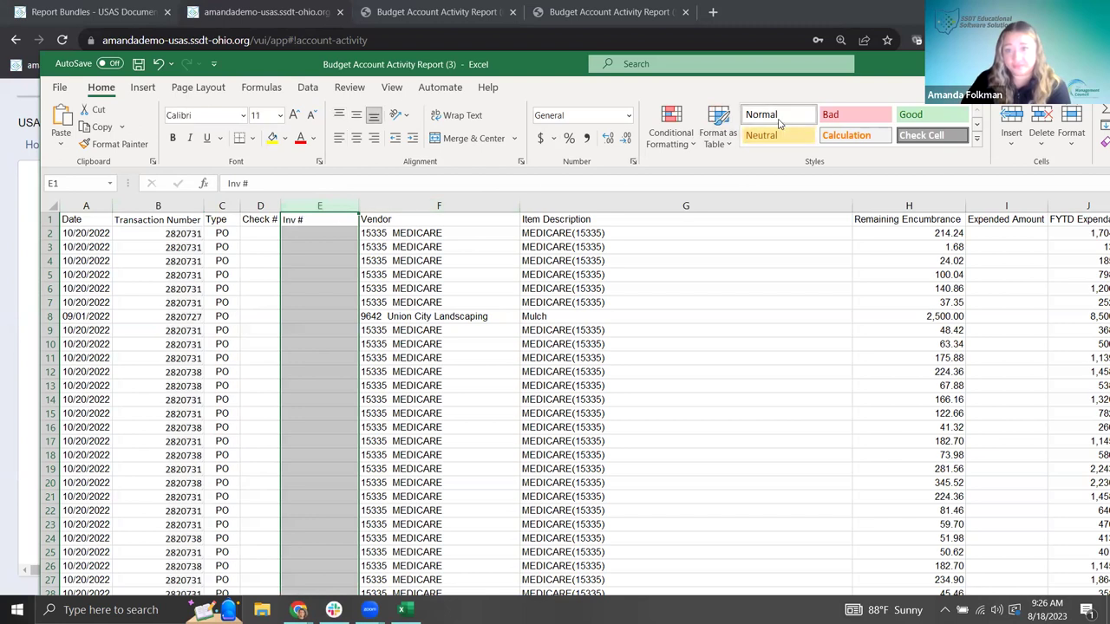
{"action": "scroll", "coordinate": [294, 444], "scroll_direction": "down", "scroll_amount": 5}
{"action": "scroll", "coordinate": [294, 444], "scroll_direction": "down", "scroll_amount": 20}
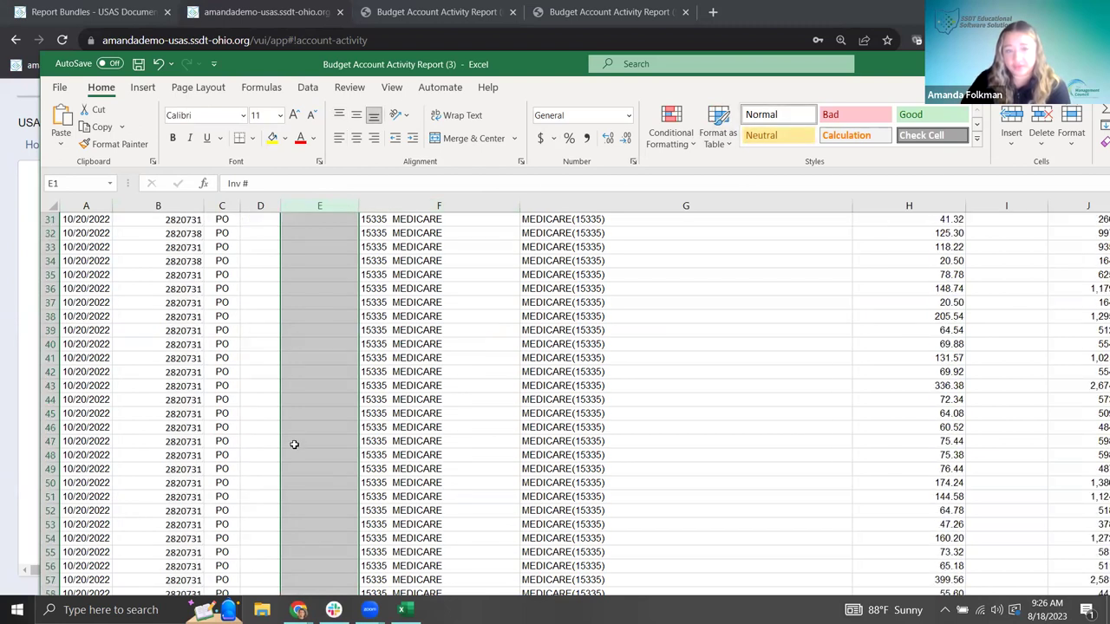
{"action": "scroll", "coordinate": [294, 444], "scroll_direction": "down", "scroll_amount": 20}
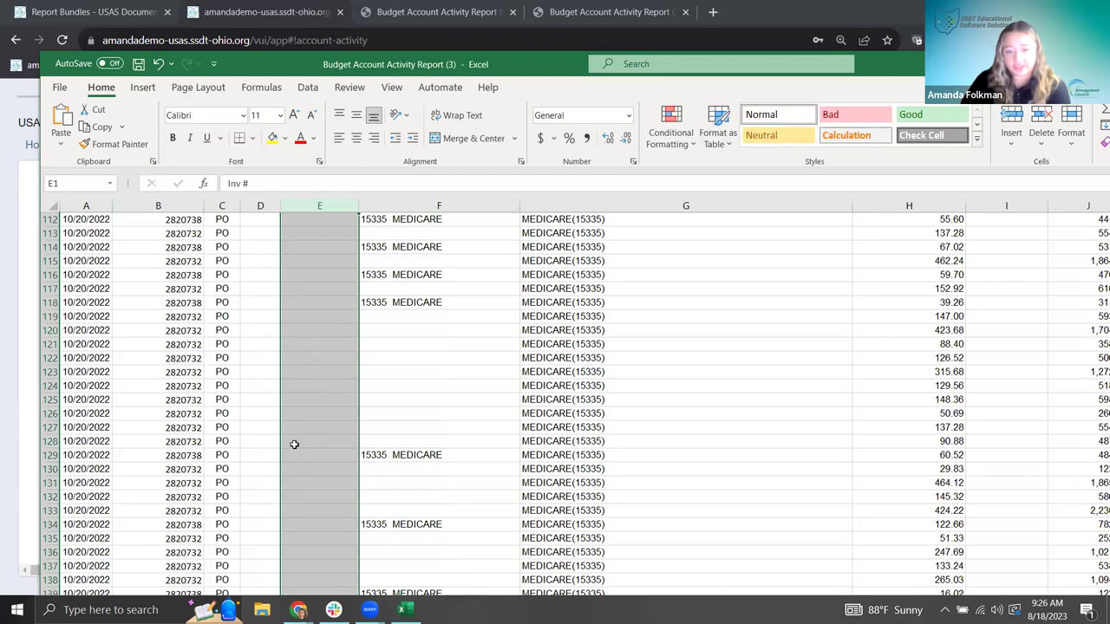
{"action": "scroll", "coordinate": [298, 453], "scroll_direction": "down", "scroll_amount": 5}
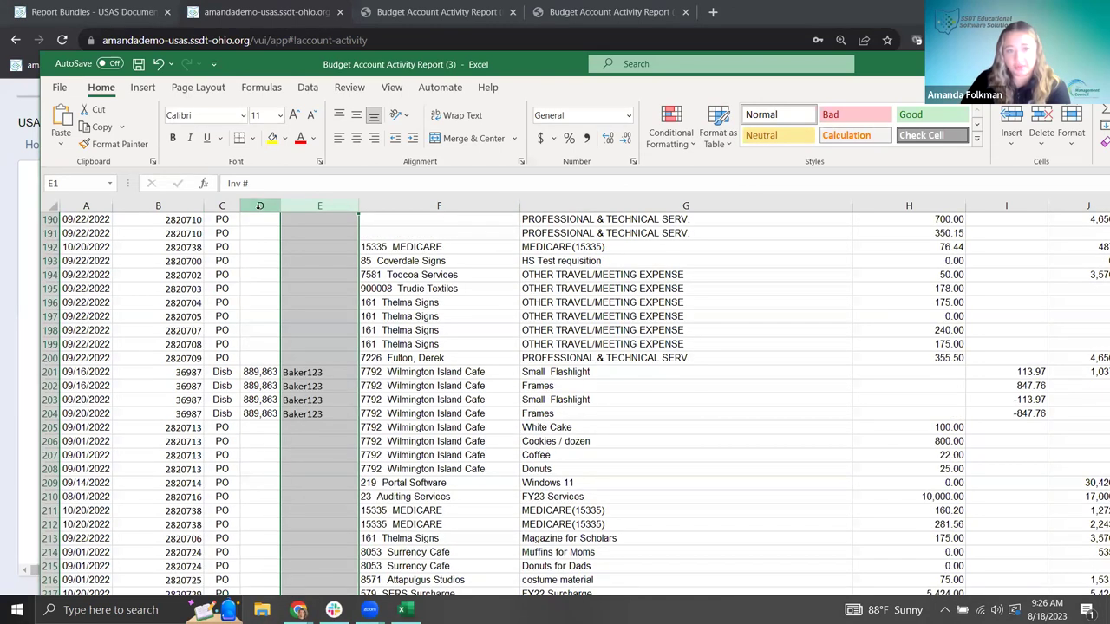
{"action": "left_click", "coordinate": [259, 206]}
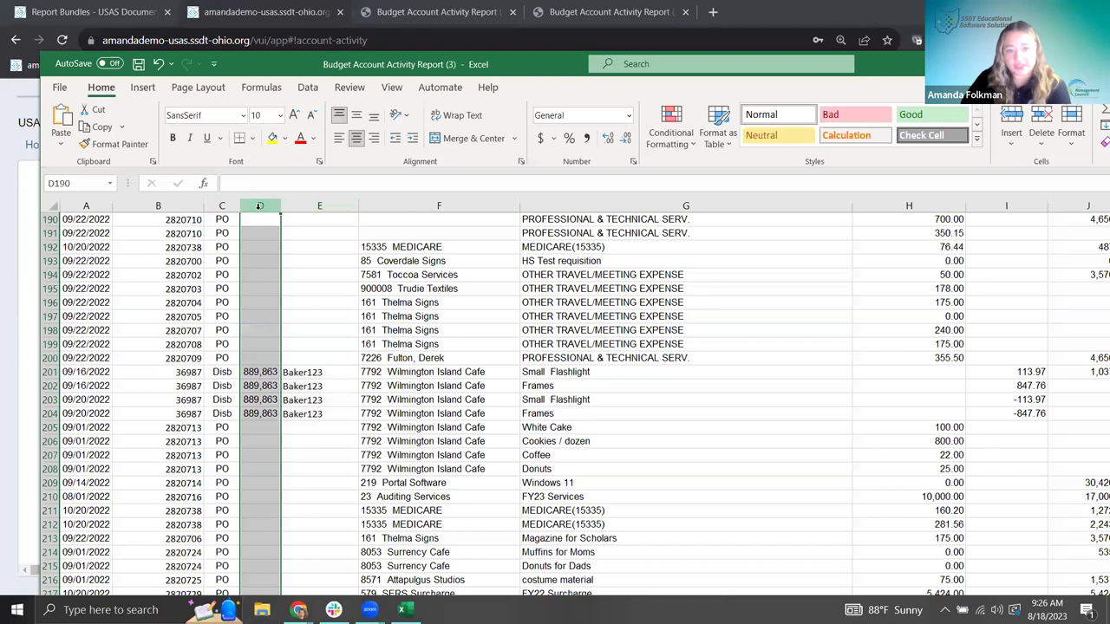
{"action": "left_click", "coordinate": [792, 115]}
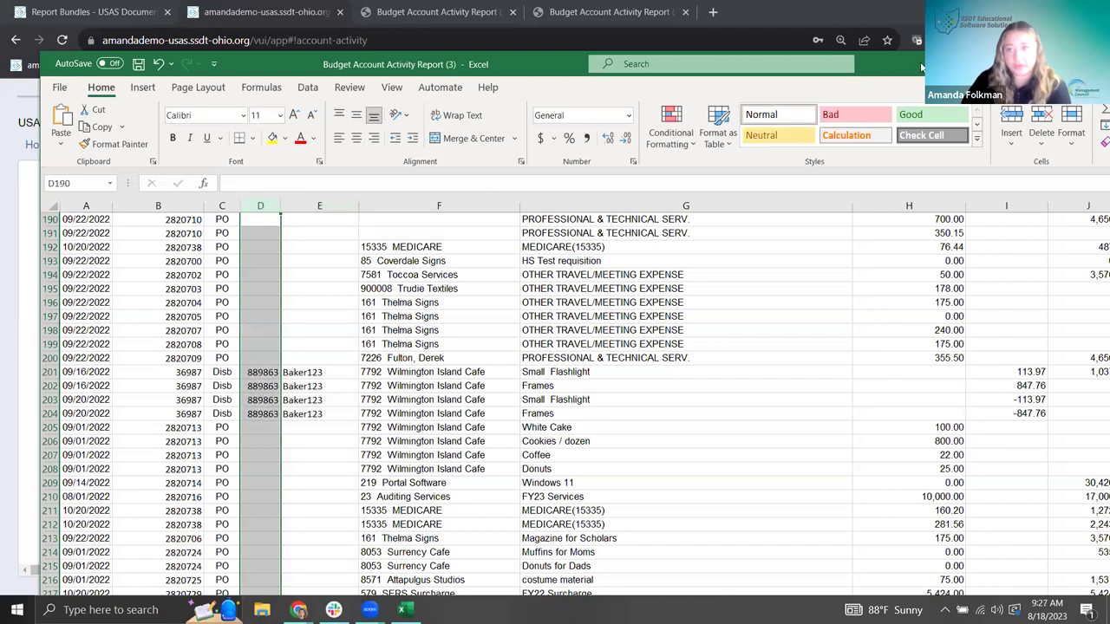
Maximize the workbook window, return to the top rows, and check where the Normal style sits in the cell styles gallery.
{"action": "left_click_drag", "start_coordinate": [921, 67], "coordinate": [573, 74]}
{"action": "double_click", "coordinate": [574, 71]}
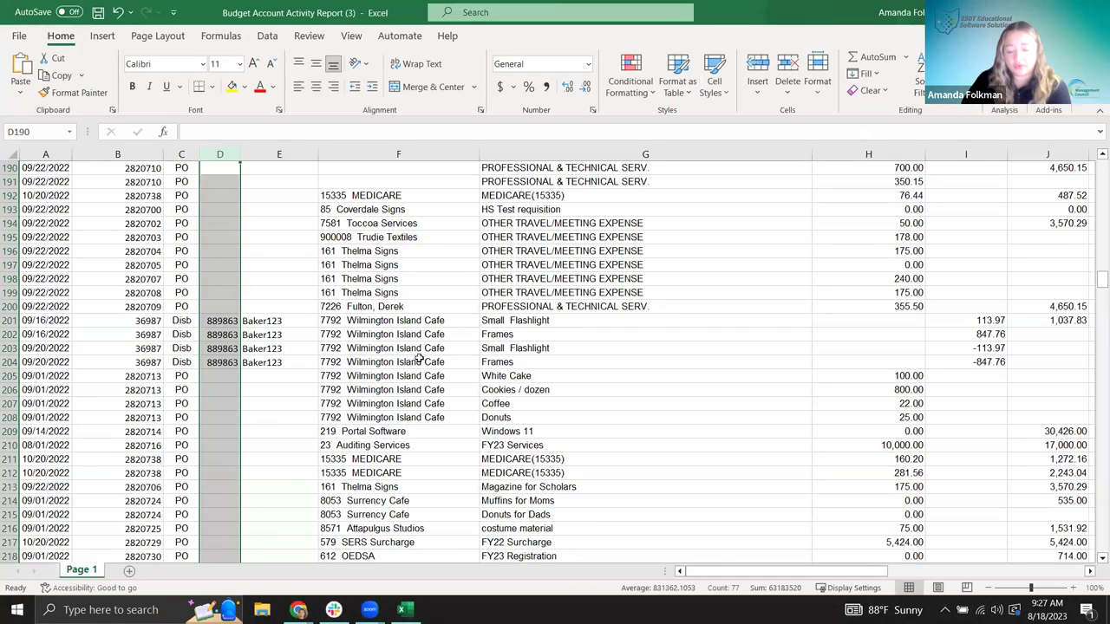
{"action": "scroll", "coordinate": [425, 346], "scroll_direction": "up", "scroll_amount": 10}
{"action": "scroll", "coordinate": [429, 339], "scroll_direction": "up", "scroll_amount": 20}
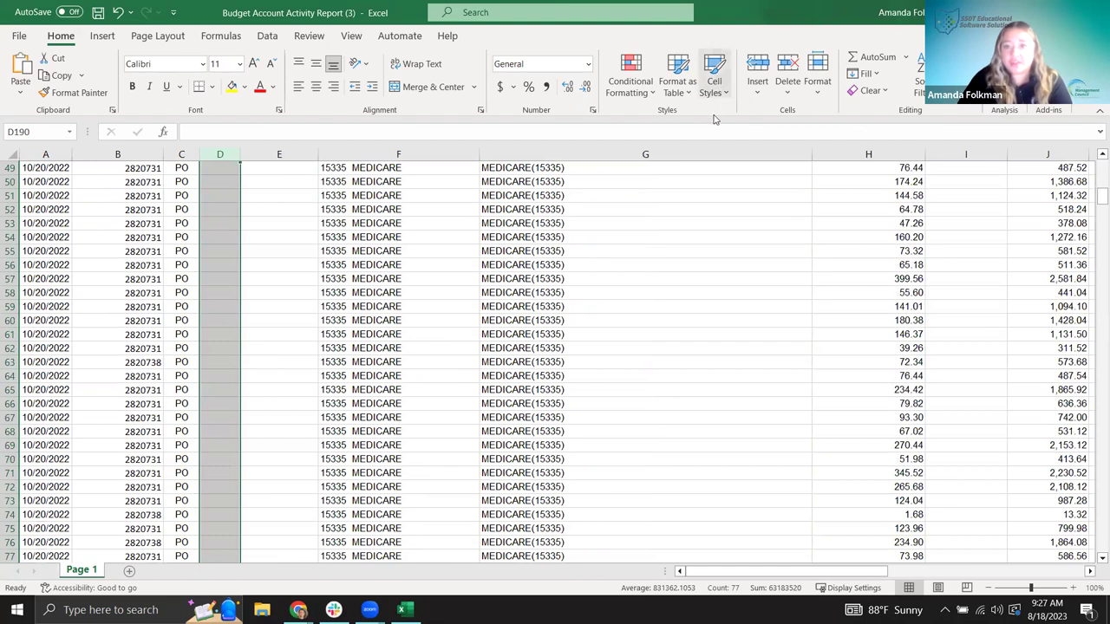
{"action": "scroll", "coordinate": [664, 339], "scroll_direction": "up", "scroll_amount": 16}
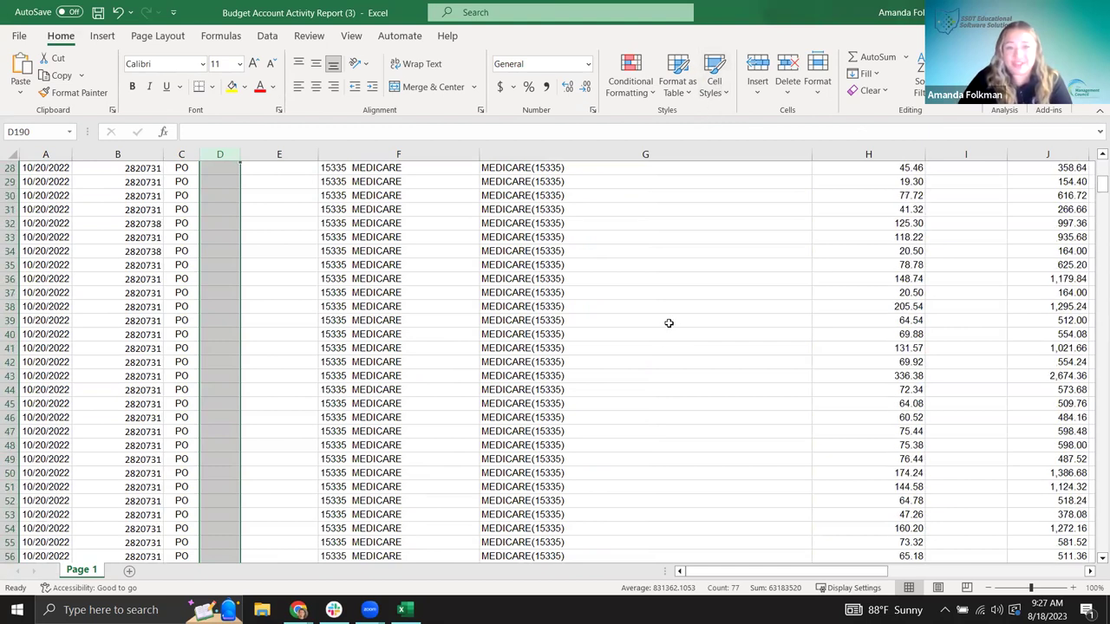
{"action": "left_click", "coordinate": [716, 90]}
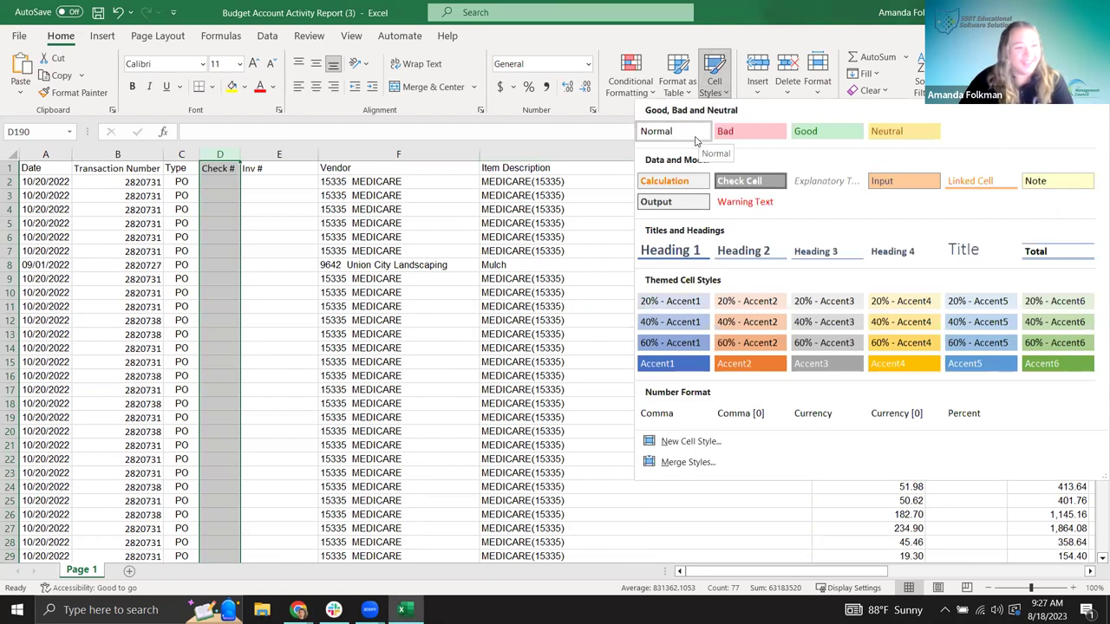
{"action": "left_click", "coordinate": [715, 97]}
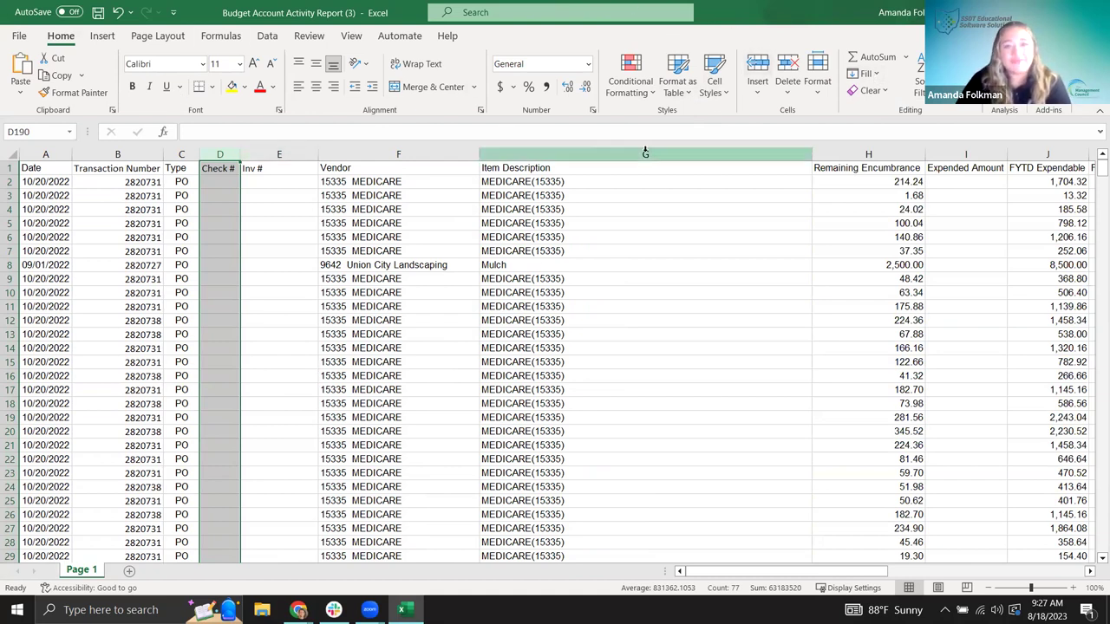
Turn on filtering for the report's header row and check the Vendor column's filter.
{"action": "left_click", "coordinate": [411, 169]}
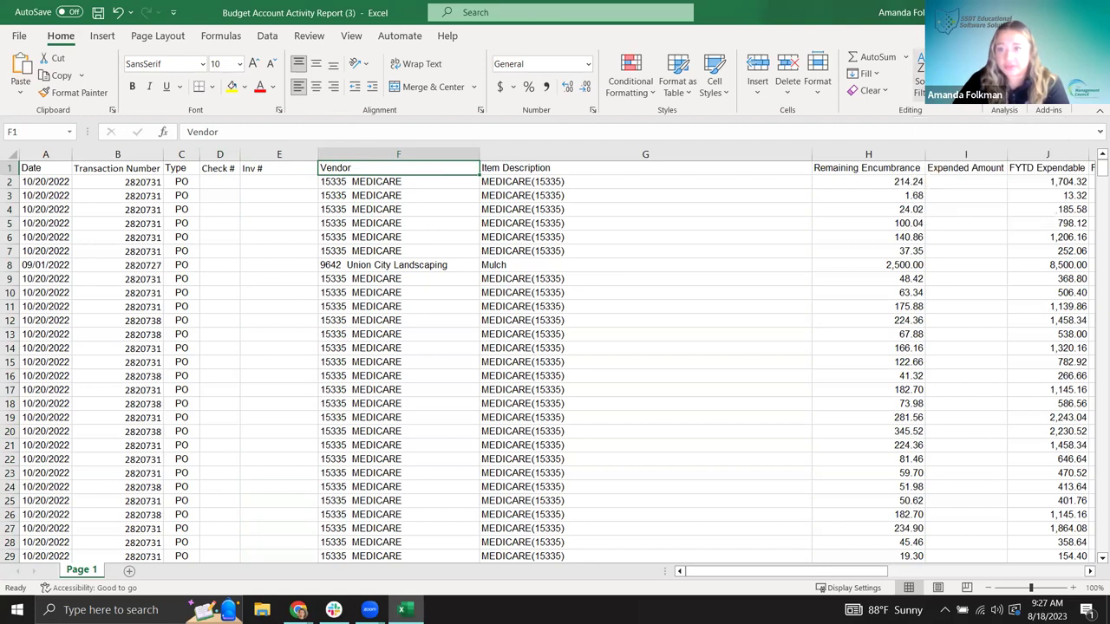
{"action": "left_click", "coordinate": [920, 76]}
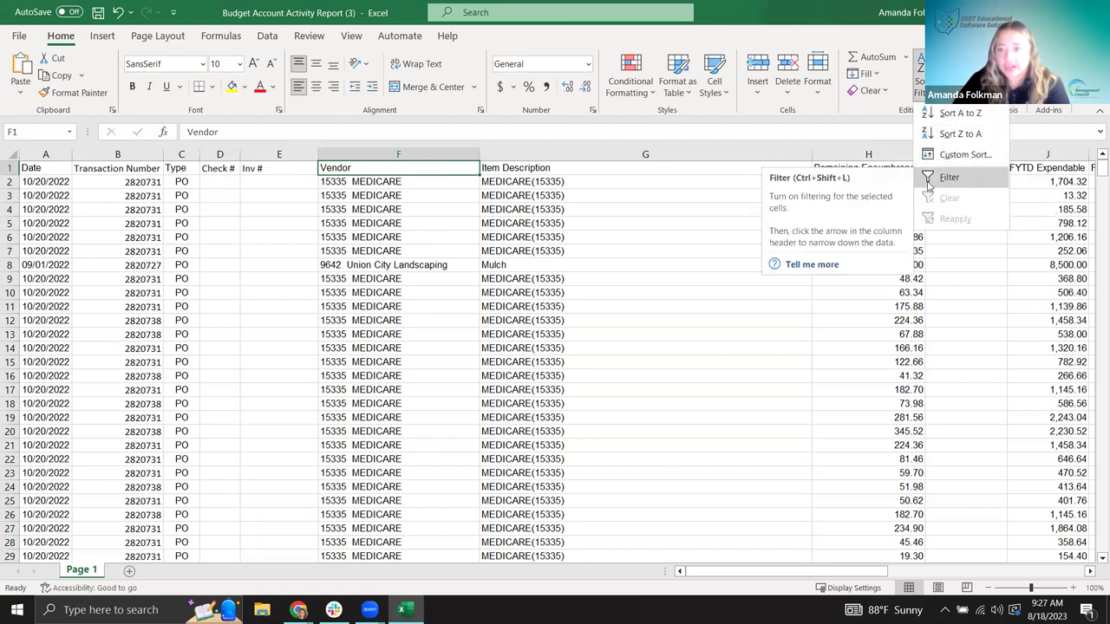
{"action": "left_click", "coordinate": [949, 177]}
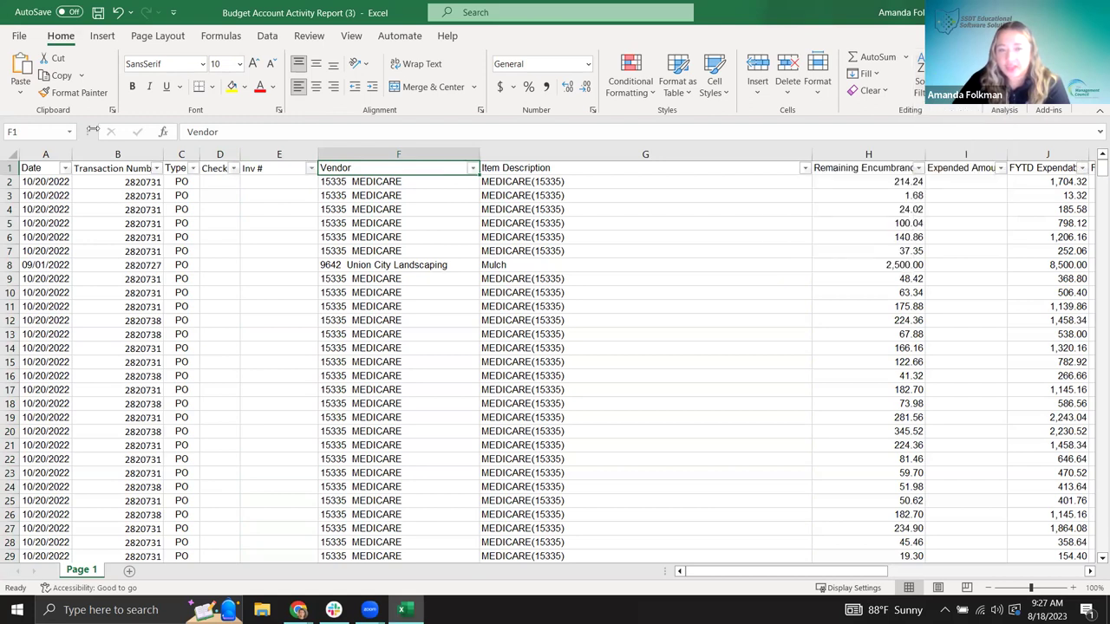
{"action": "left_click", "coordinate": [473, 167]}
{"action": "left_click", "coordinate": [473, 167]}
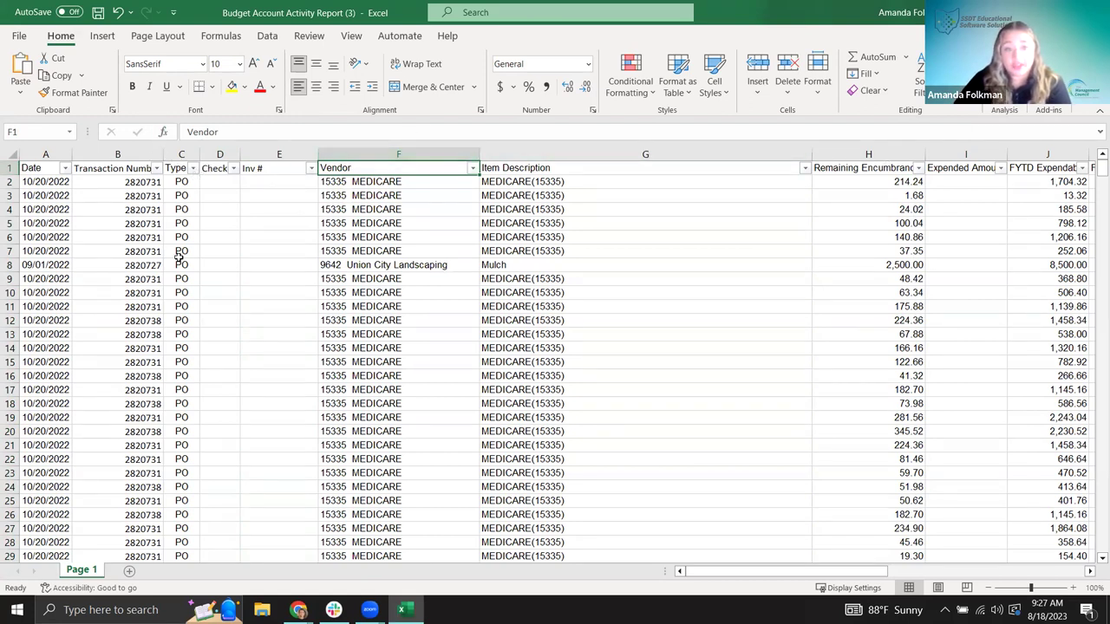
Filter the Type column to exclude PO transactions.
{"action": "left_click", "coordinate": [192, 168]}
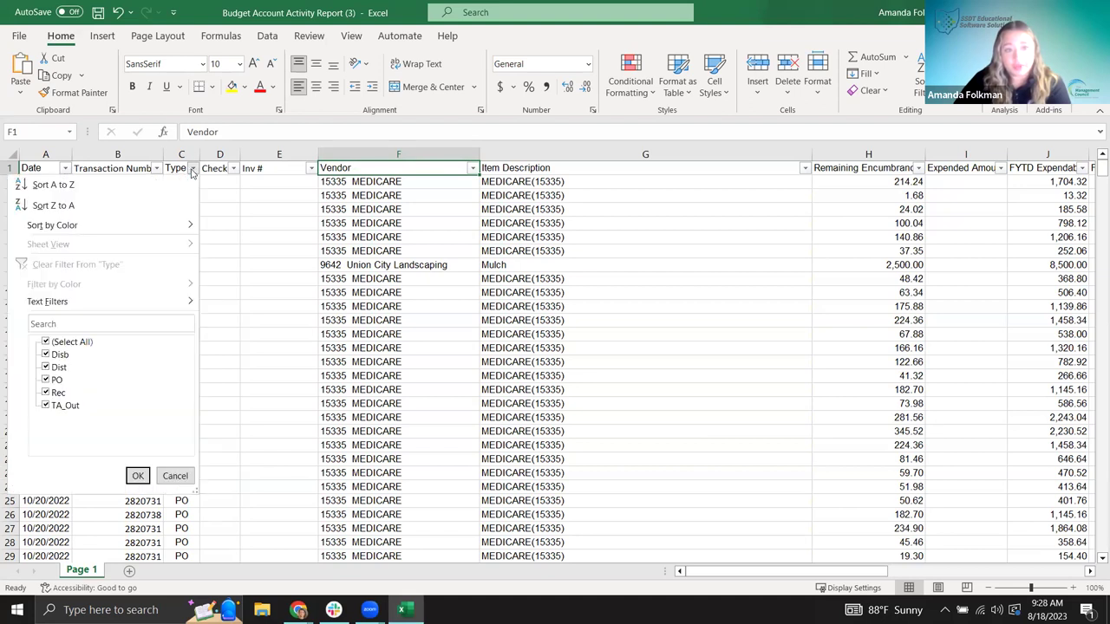
{"action": "left_click", "coordinate": [46, 379]}
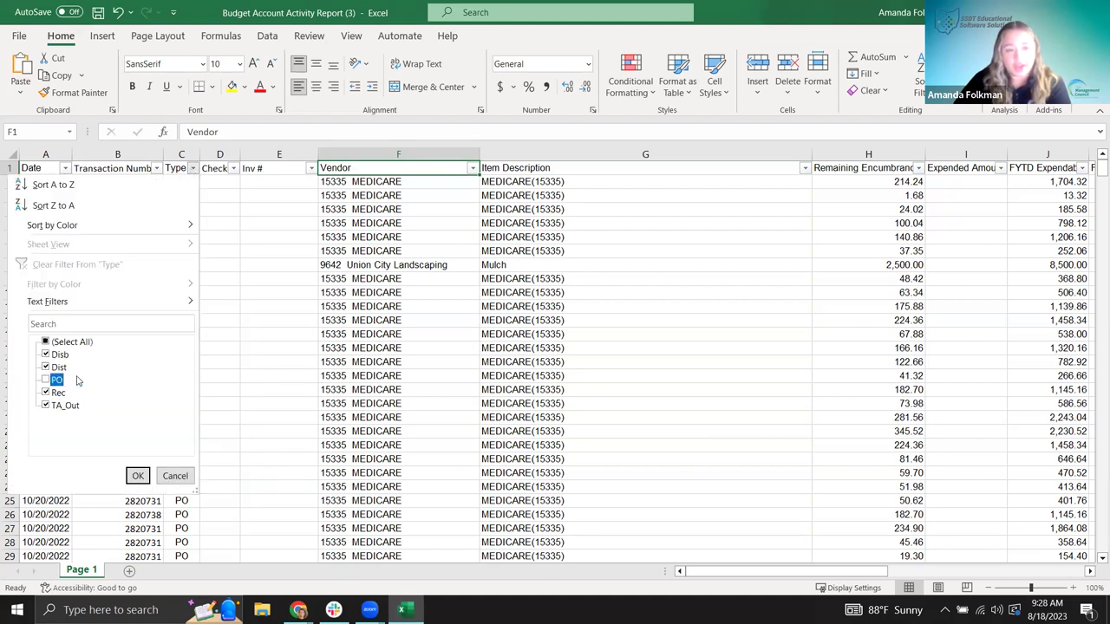
{"action": "left_click", "coordinate": [138, 475]}
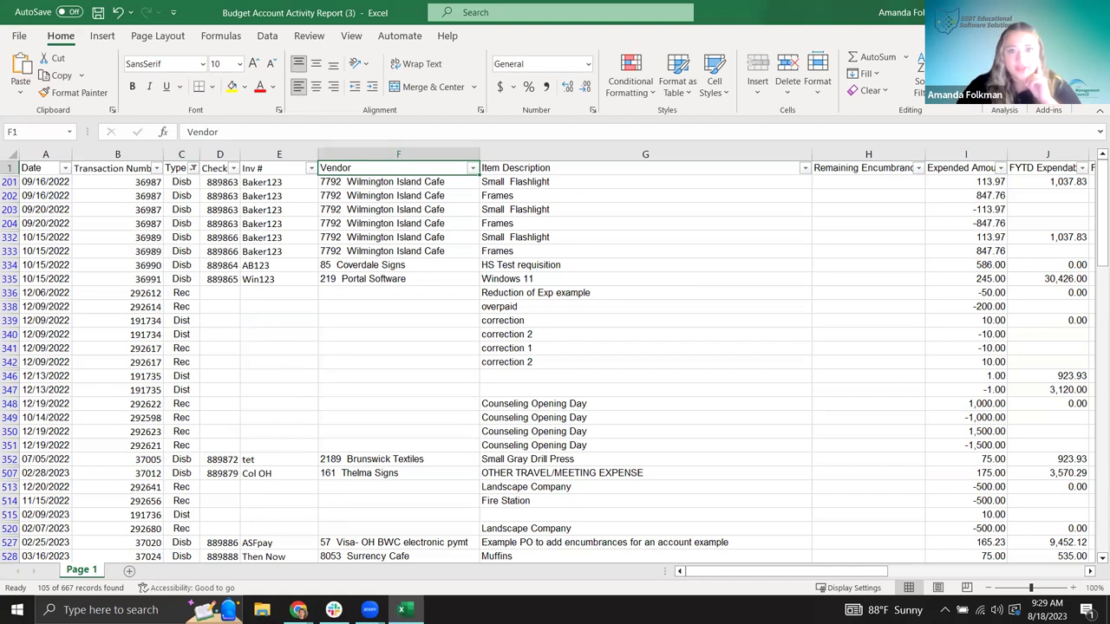
Switch back to USAS and generate the Budget Account Activity Report in the Comma Separated Values format.
{"action": "key", "text": "alt+Tab"}
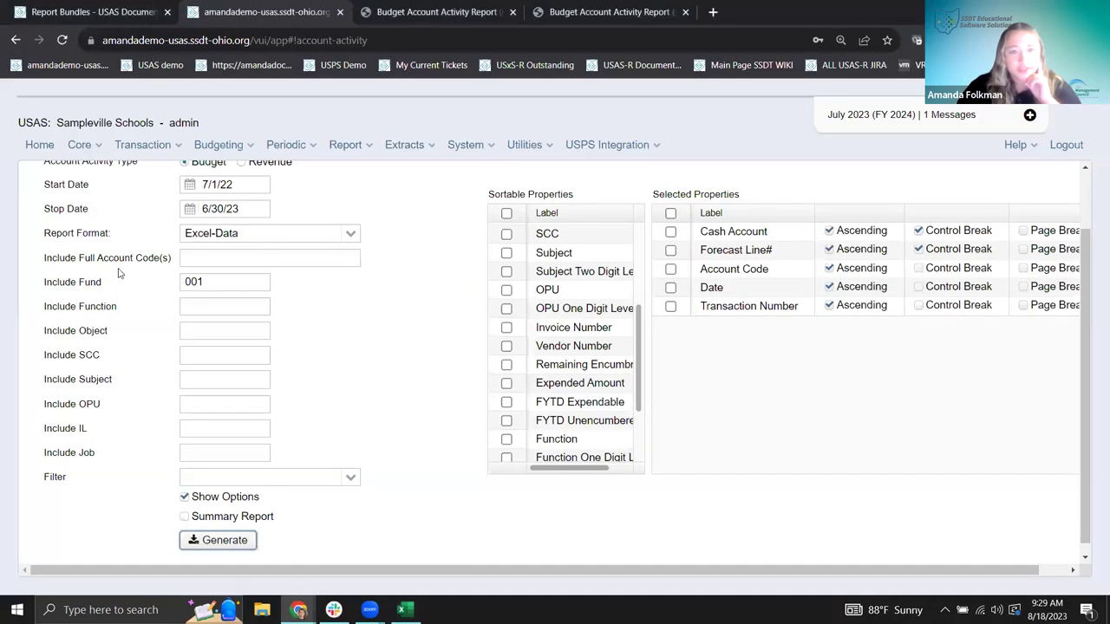
{"action": "left_click", "coordinate": [268, 233]}
{"action": "left_click", "coordinate": [243, 268]}
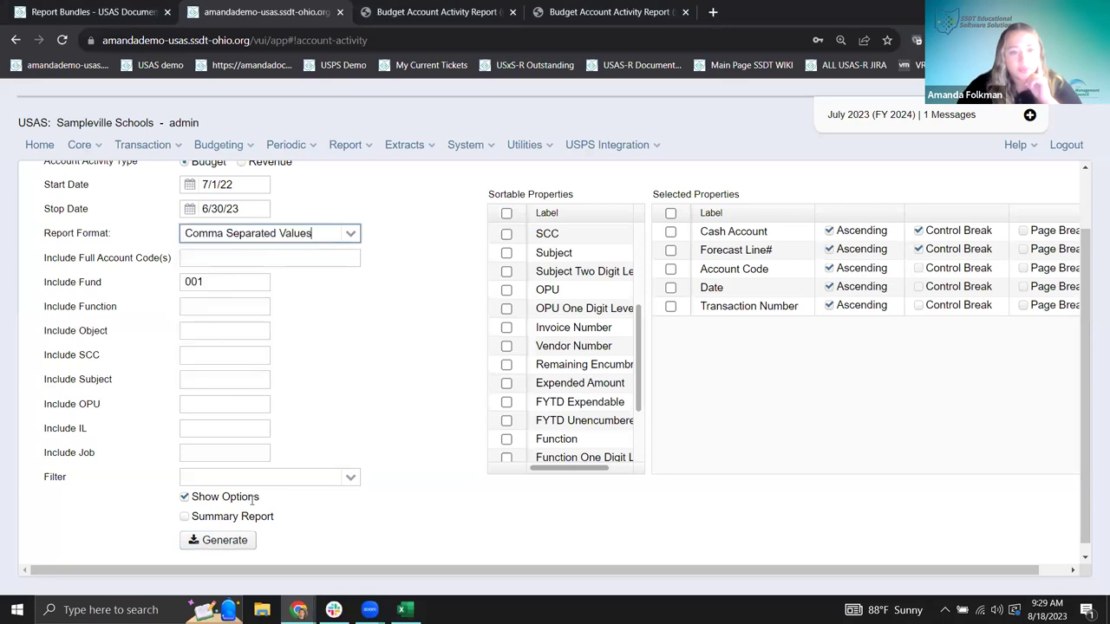
{"action": "left_click", "coordinate": [226, 540]}
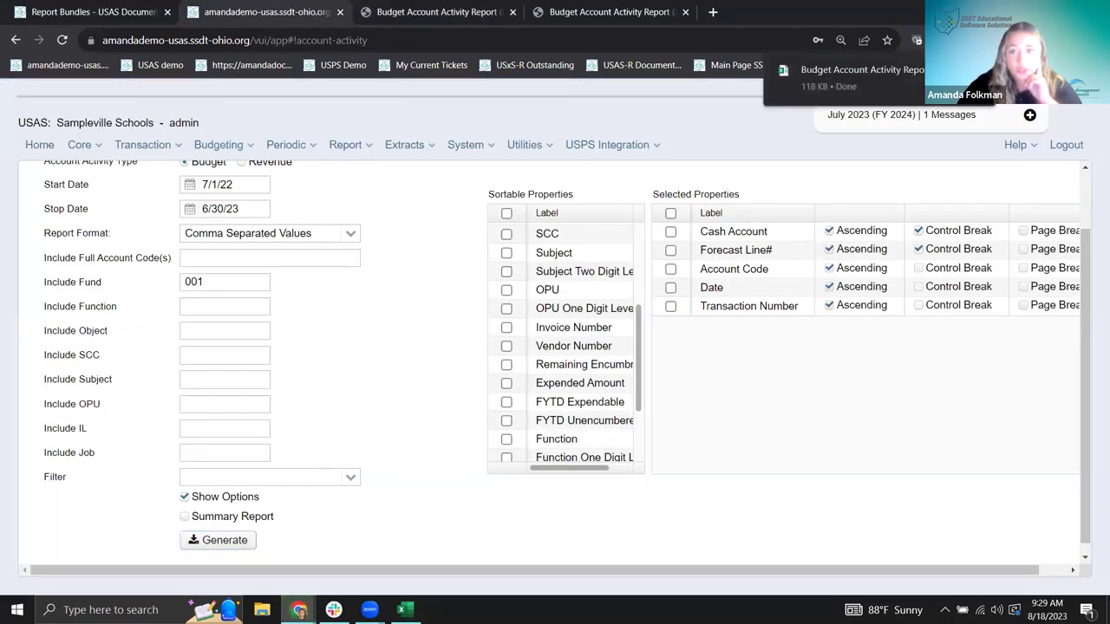
Open the newly downloaded CSV version of the Budget Account Activity Report in Excel.
{"action": "left_click", "coordinate": [916, 40]}
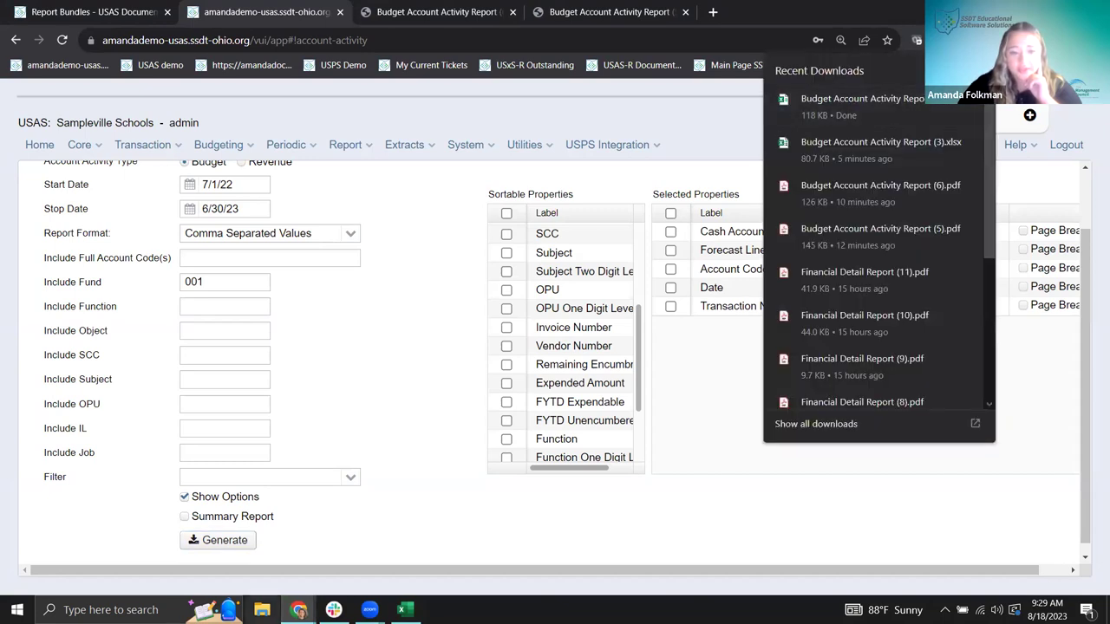
{"action": "key", "text": "Escape"}
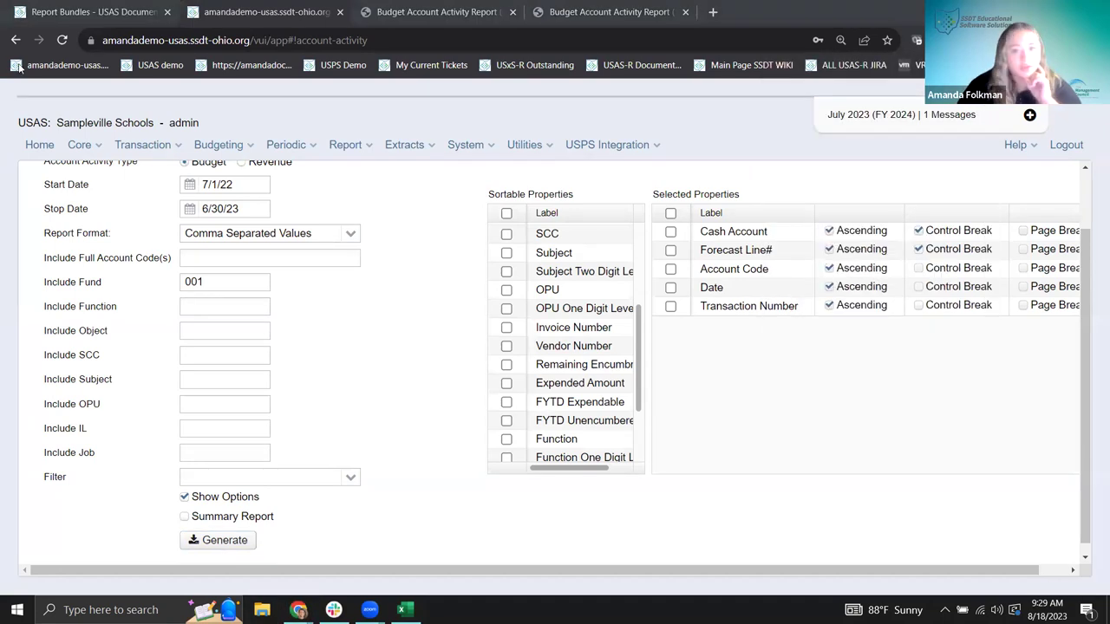
{"action": "left_click", "coordinate": [917, 40]}
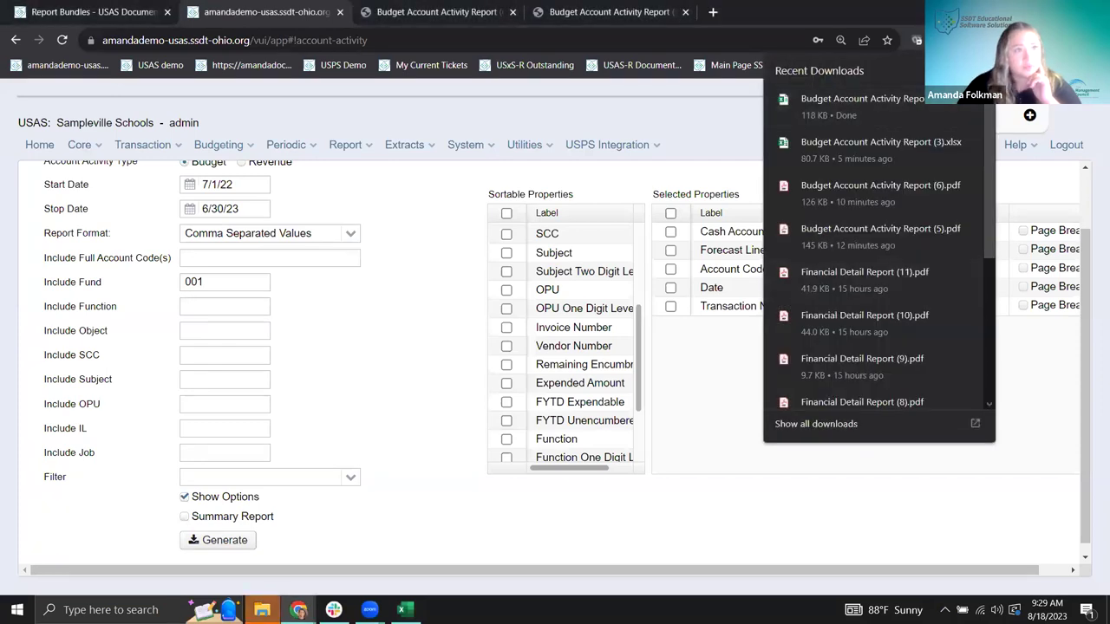
{"action": "left_click", "coordinate": [299, 609]}
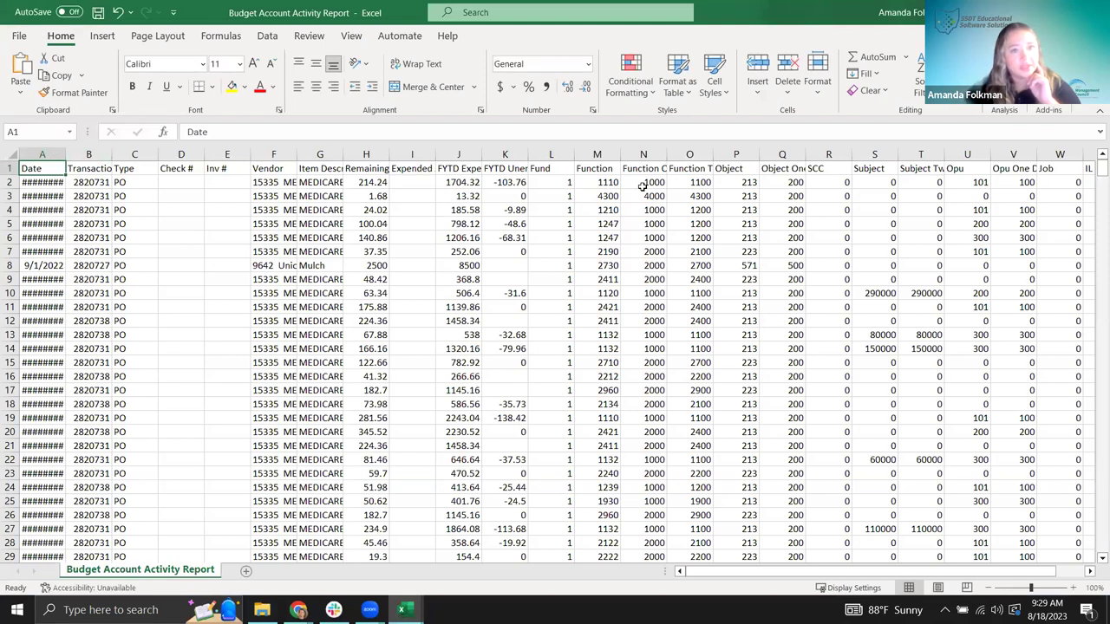
Compare the CSV report's workbook with the formatted Budget Account Activity Report (3) workbook.
{"action": "mouse_move", "coordinate": [402, 609]}
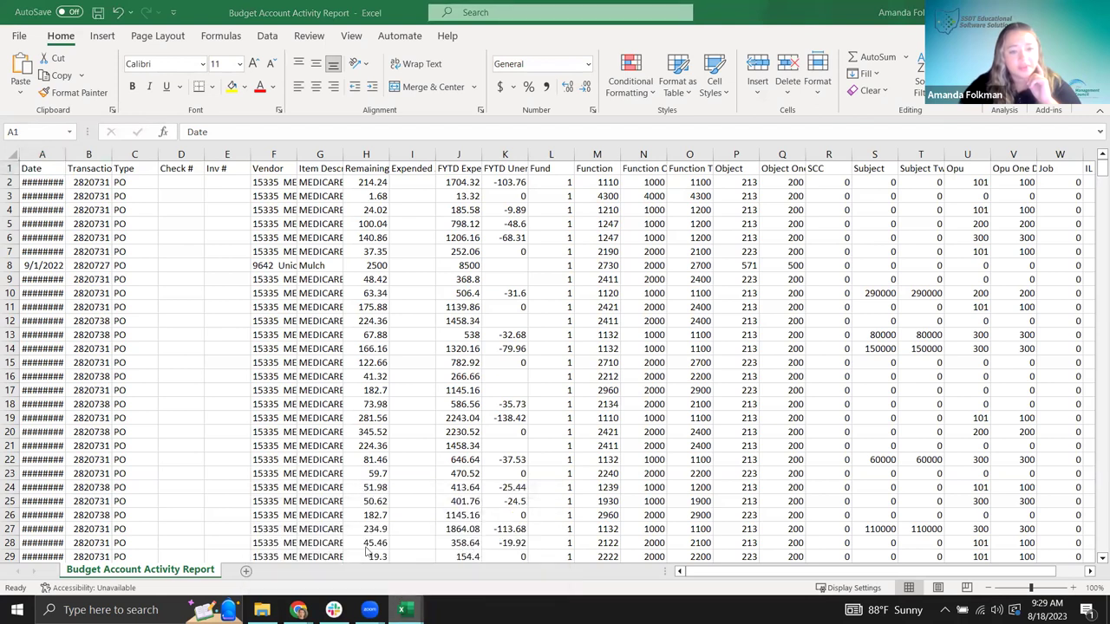
{"action": "left_click", "coordinate": [365, 547]}
{"action": "mouse_move", "coordinate": [401, 610]}
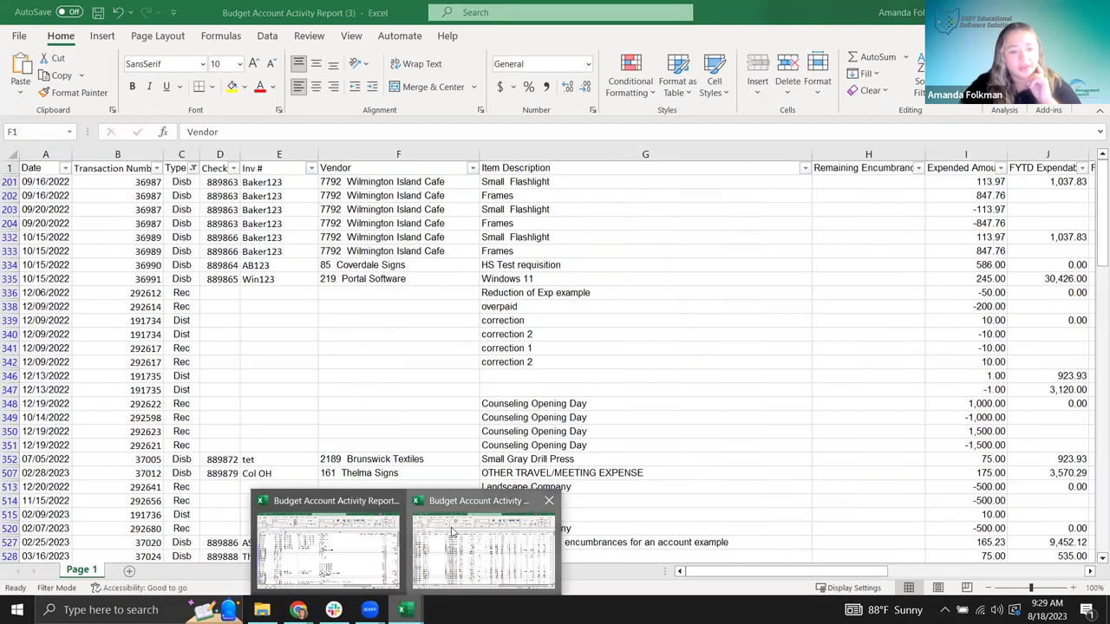
{"action": "left_click", "coordinate": [483, 542]}
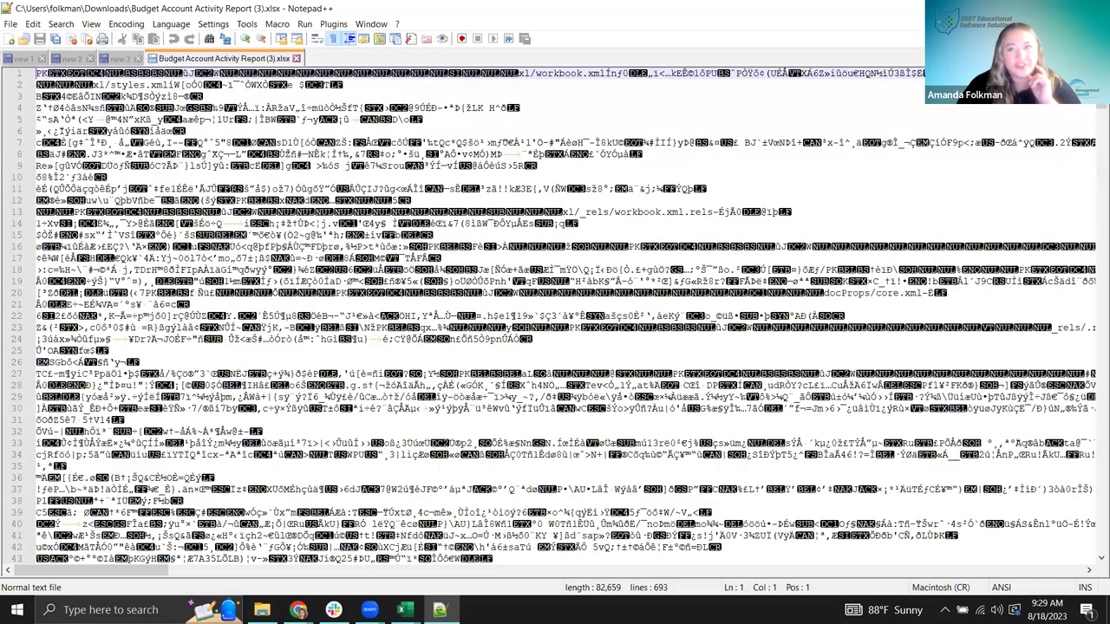
Close the wrongly opened xlsx text view, examine the CSV report's raw text in Notepad++, highlighting a transaction number, and close it.
{"action": "key", "text": "alt+F4"}
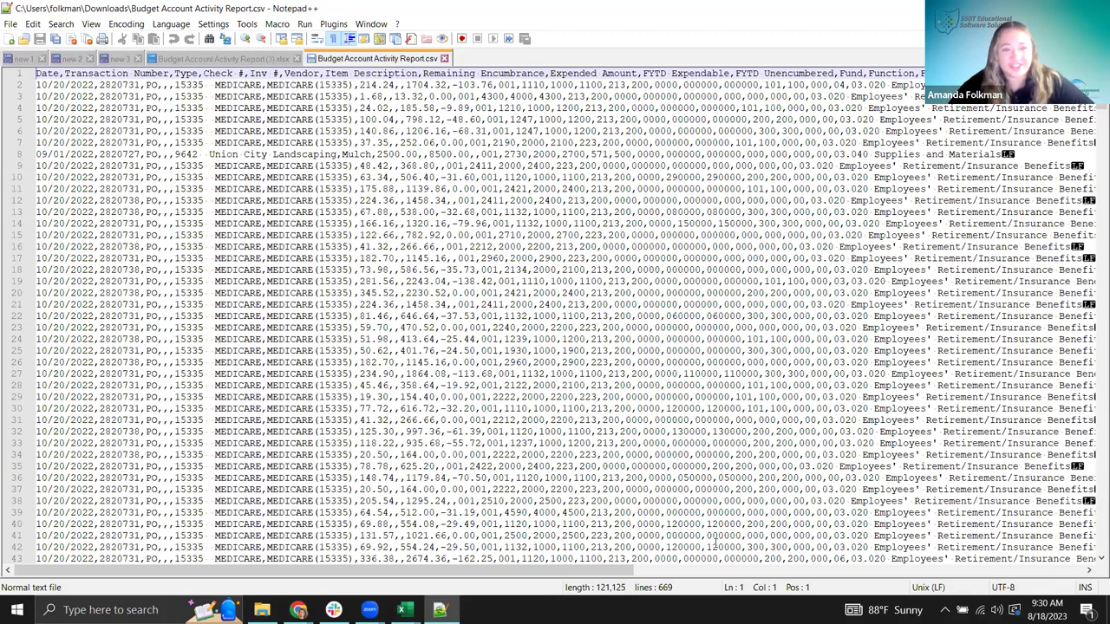
{"action": "left_click_drag", "start_coordinate": [124, 85], "coordinate": [122, 98]}
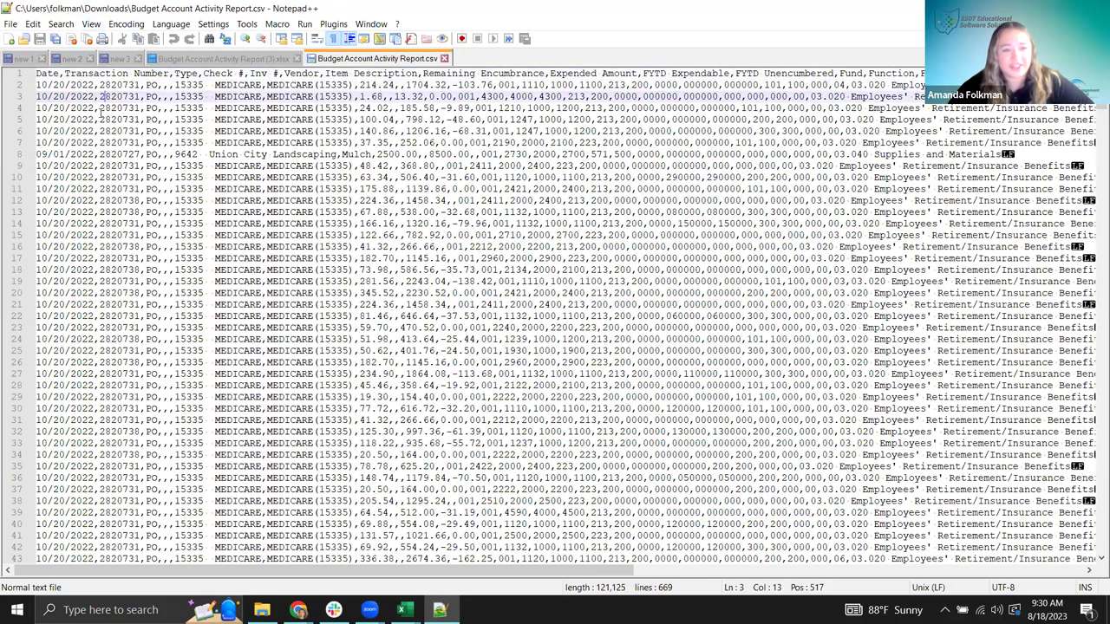
{"action": "double_click", "coordinate": [122, 108]}
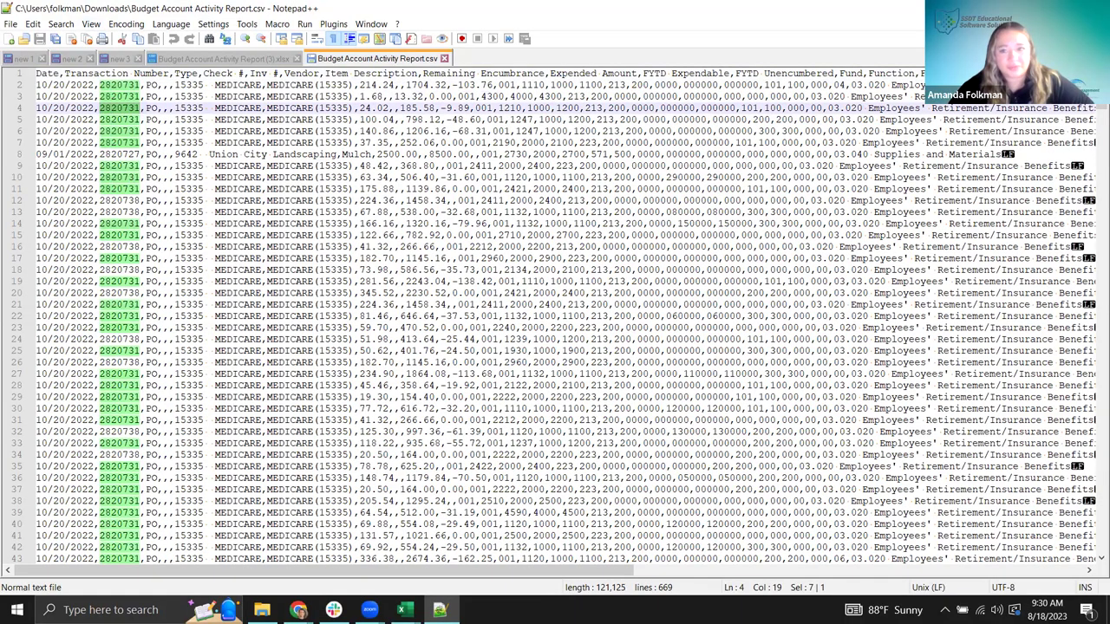
{"action": "key", "text": "alt+F4"}
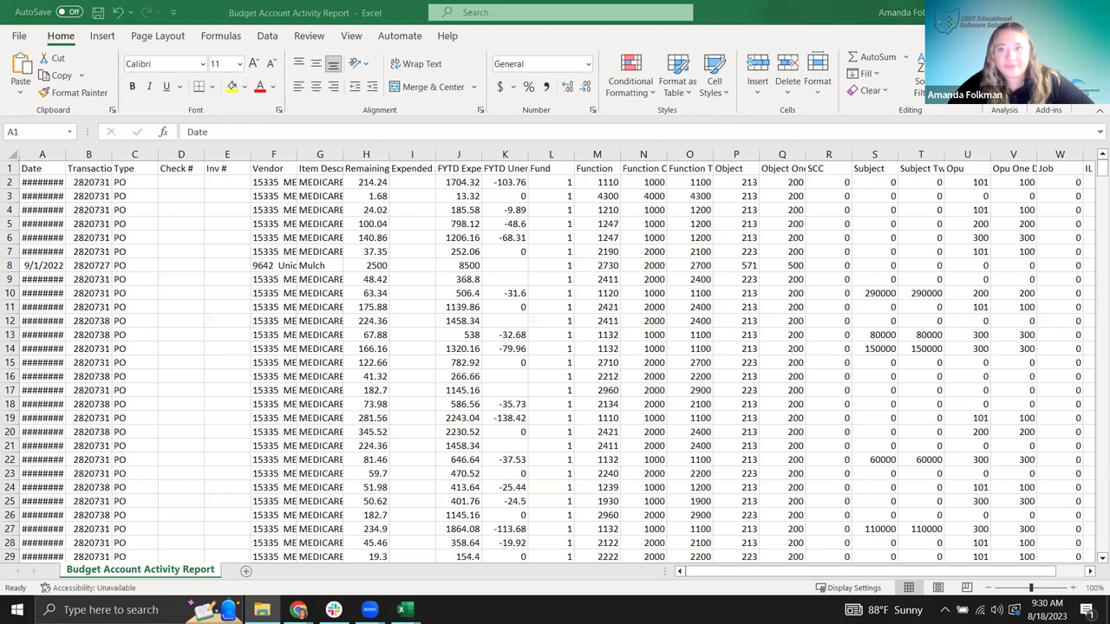
Switch to the Budget Account Activity Report (3) workbook in Excel and narrow its Item Description column.
{"action": "key", "text": "alt+Tab"}
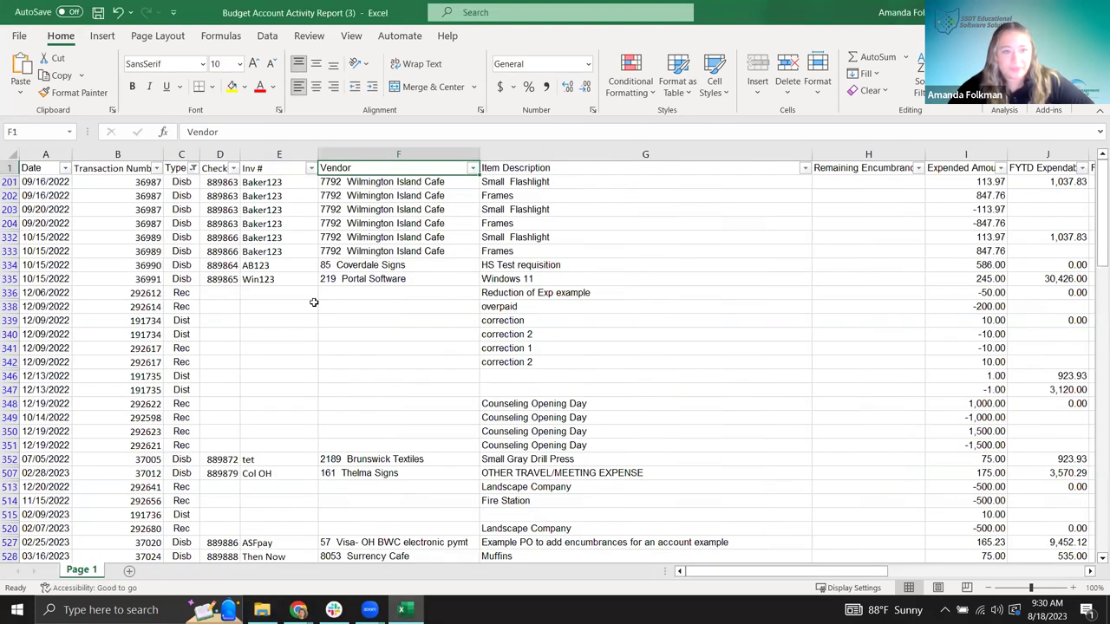
{"action": "key", "text": "alt+Tab"}
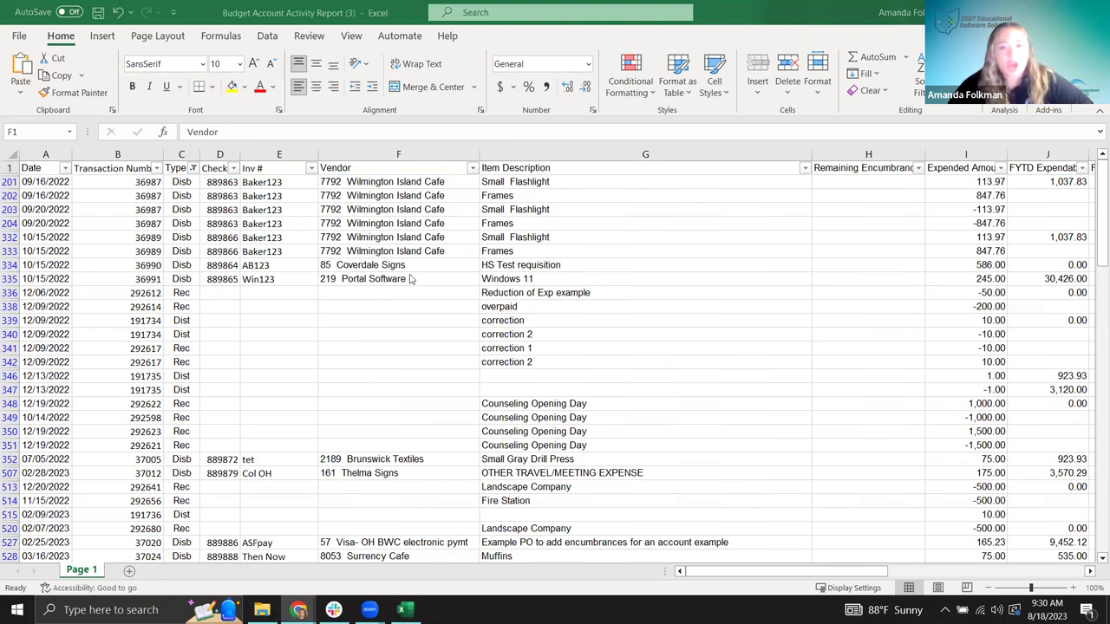
{"action": "left_click", "coordinate": [802, 158]}
{"action": "left_click_drag", "start_coordinate": [809, 158], "coordinate": [621, 162]}
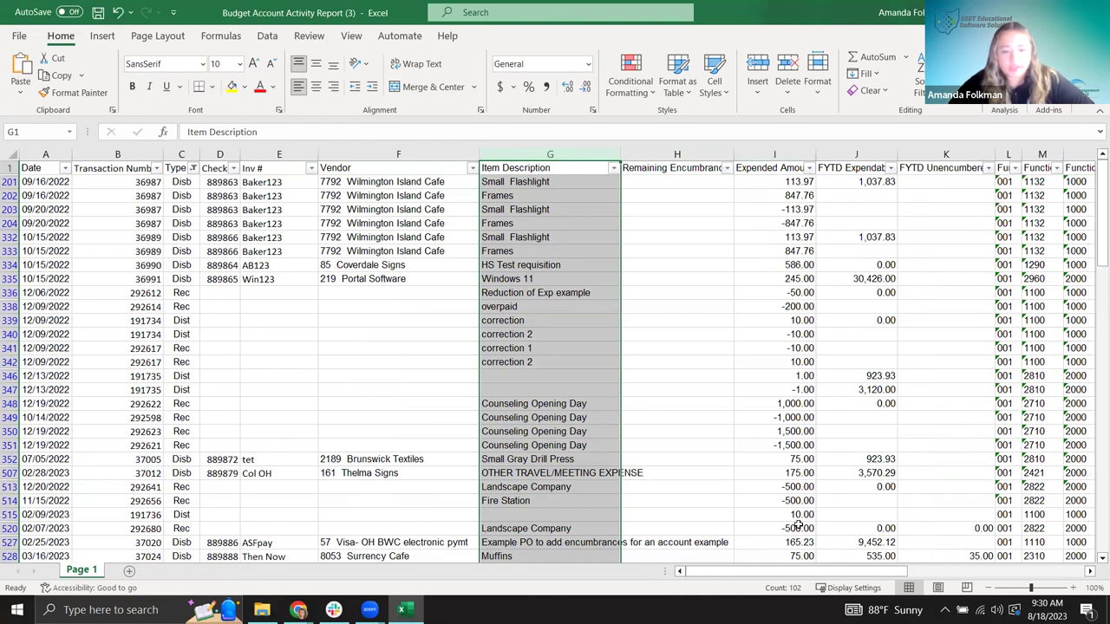
Filter the Opu column to show only 101 and review the remaining transactions across the report's columns.
{"action": "left_click", "coordinate": [1089, 572]}
{"action": "left_click", "coordinate": [1089, 572]}
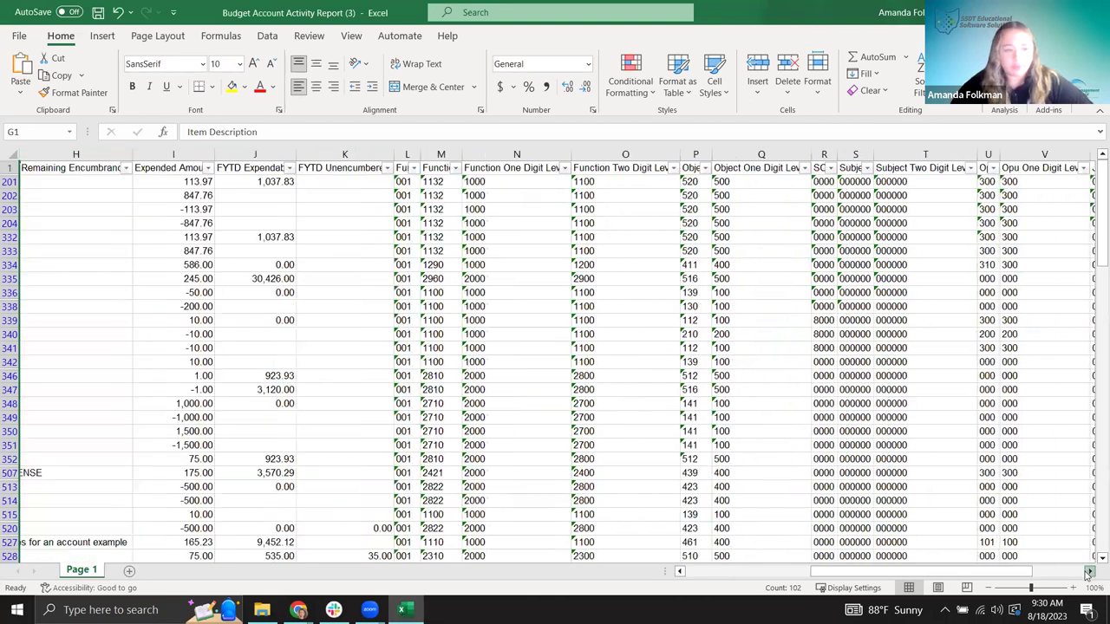
{"action": "left_click", "coordinate": [1089, 571]}
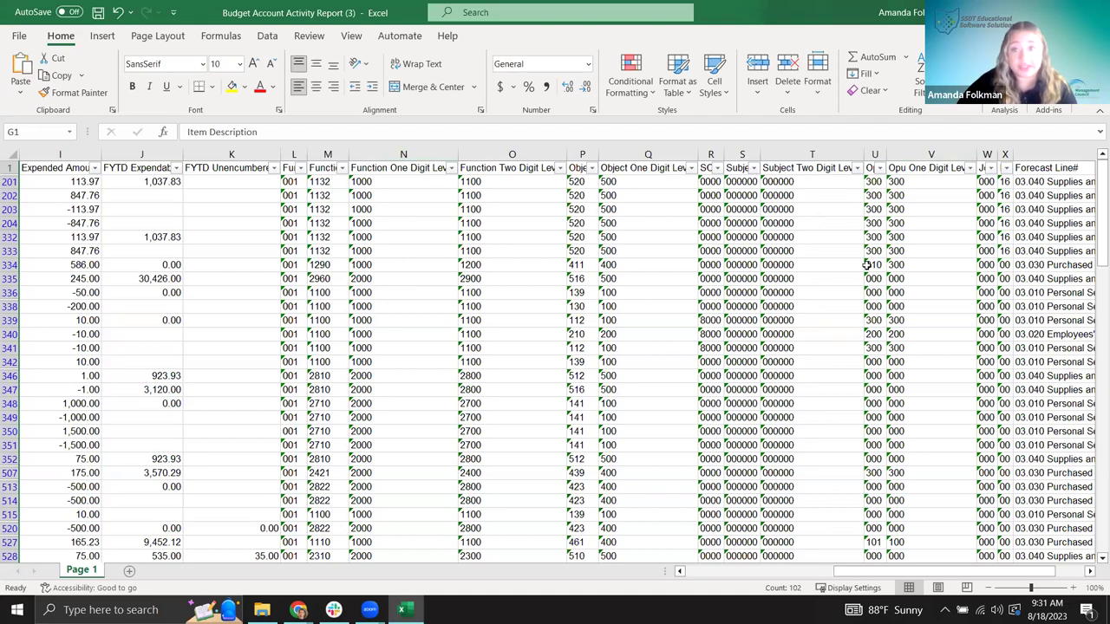
{"action": "left_click", "coordinate": [880, 169]}
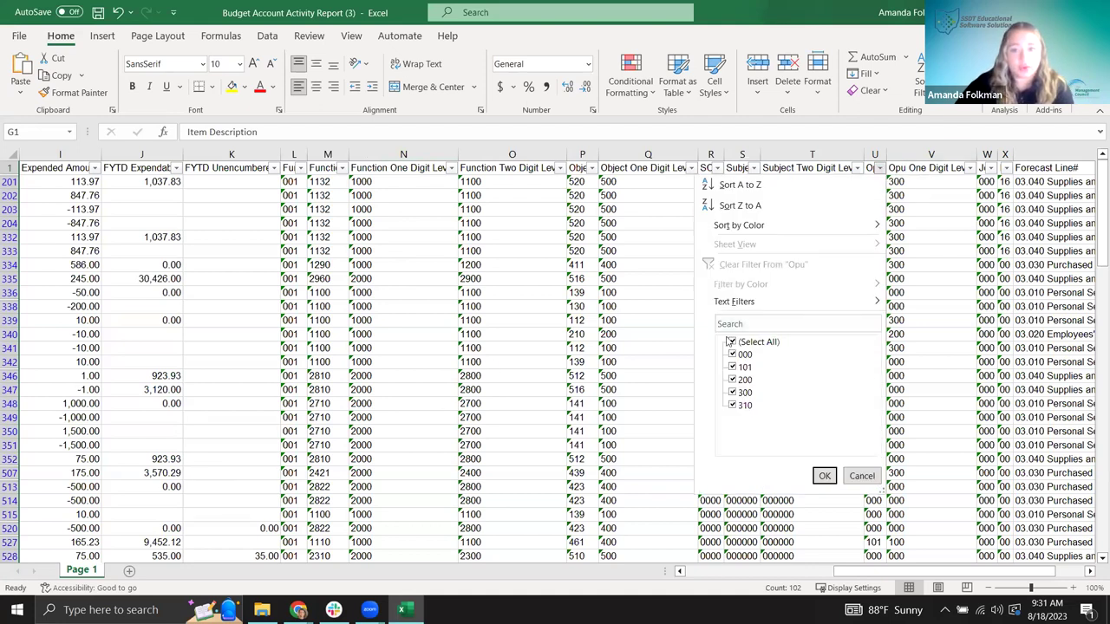
{"action": "left_click", "coordinate": [732, 342]}
{"action": "left_click", "coordinate": [731, 366]}
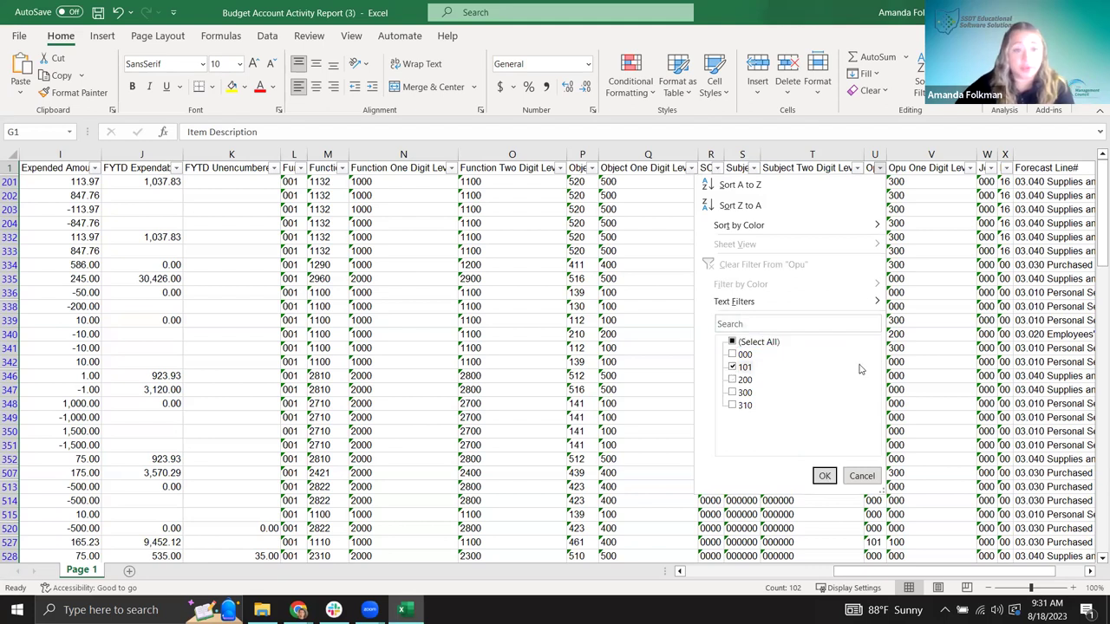
{"action": "left_click", "coordinate": [824, 475]}
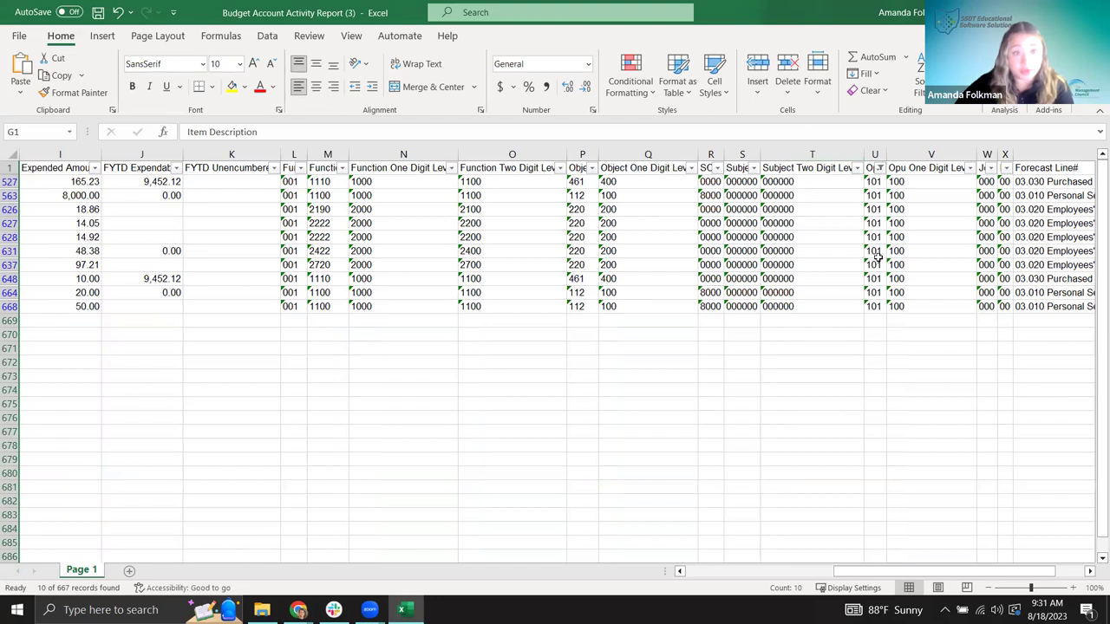
{"action": "left_click_drag", "start_coordinate": [840, 571], "coordinate": [817, 571]}
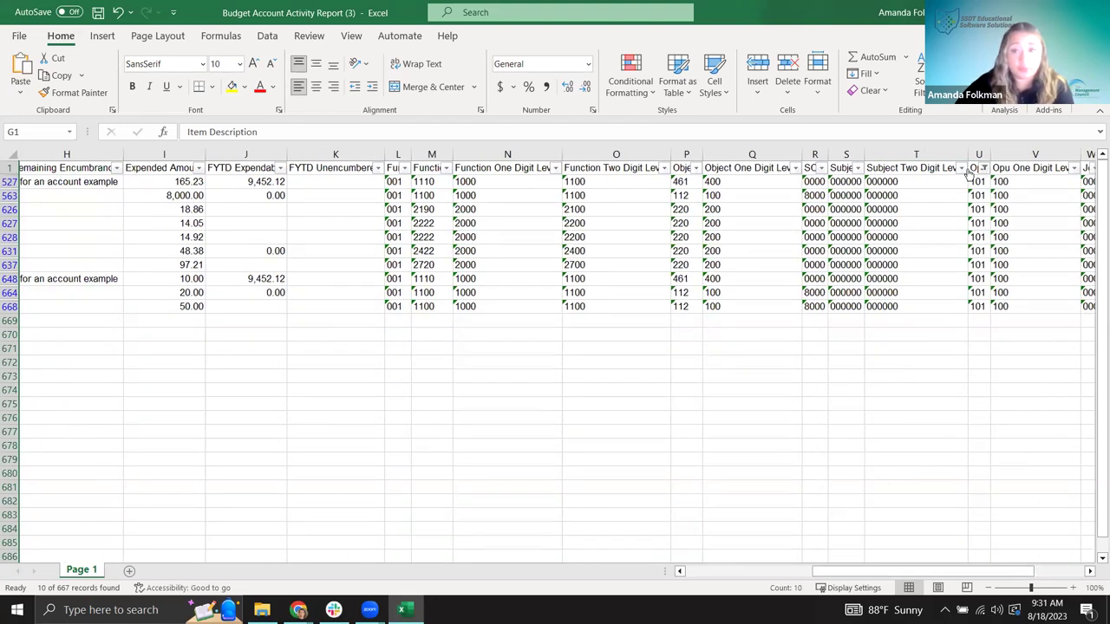
{"action": "left_click_drag", "start_coordinate": [899, 572], "coordinate": [951, 575]}
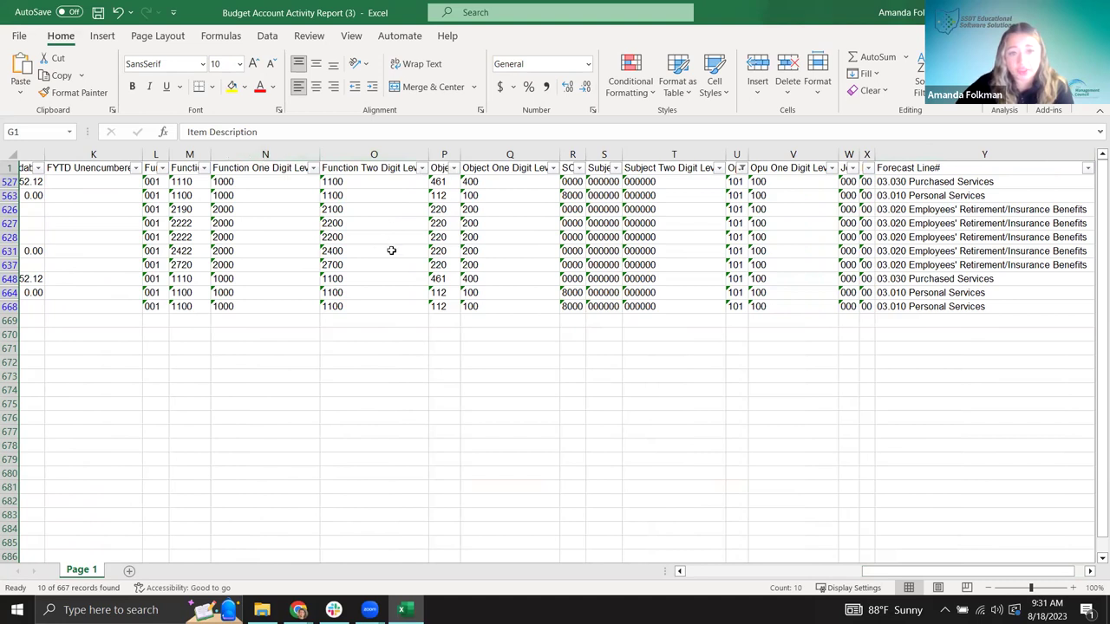
{"action": "left_click_drag", "start_coordinate": [899, 578], "coordinate": [715, 576]}
{"action": "left_click", "coordinate": [256, 401]}
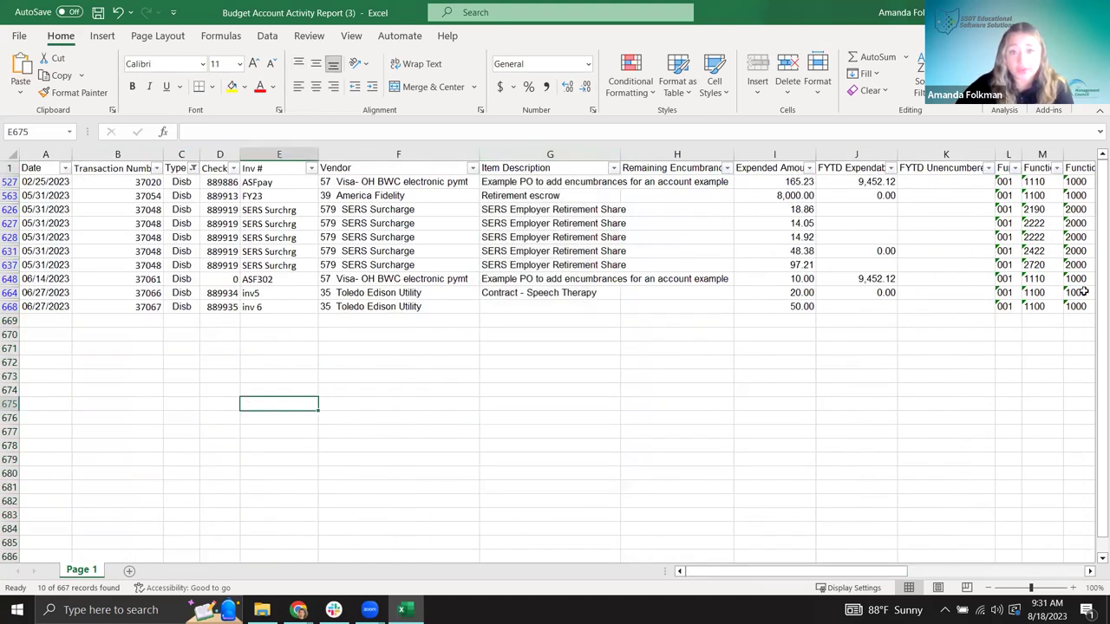
Delete the columns from Function One Digit Level through Forecast Line#.
{"action": "left_click_drag", "start_coordinate": [742, 574], "coordinate": [892, 576]}
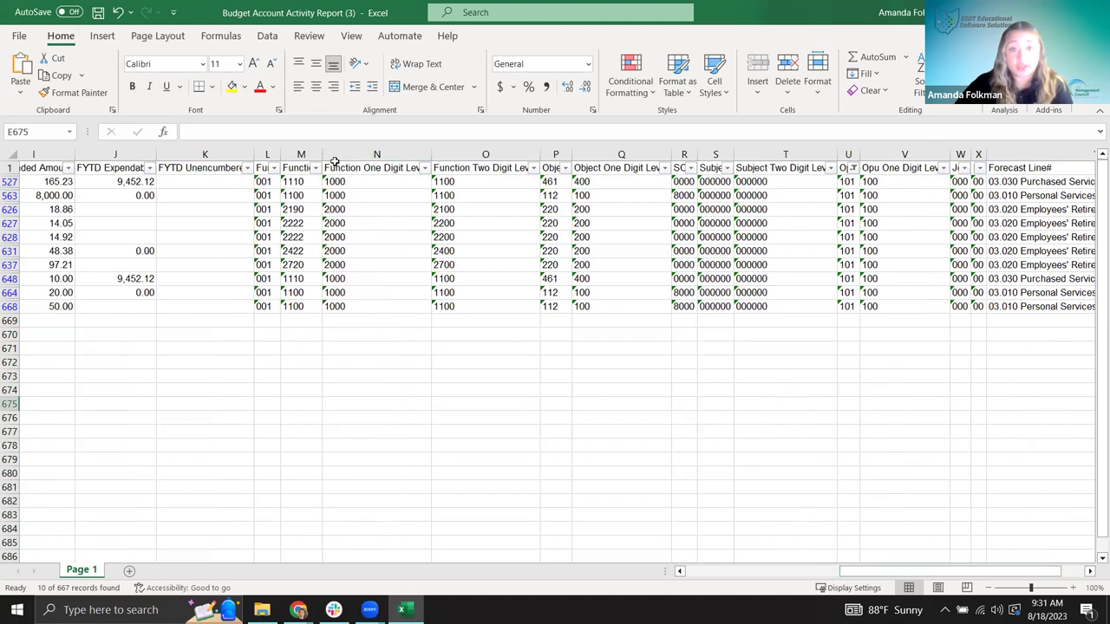
{"action": "left_click_drag", "start_coordinate": [338, 154], "coordinate": [867, 156]}
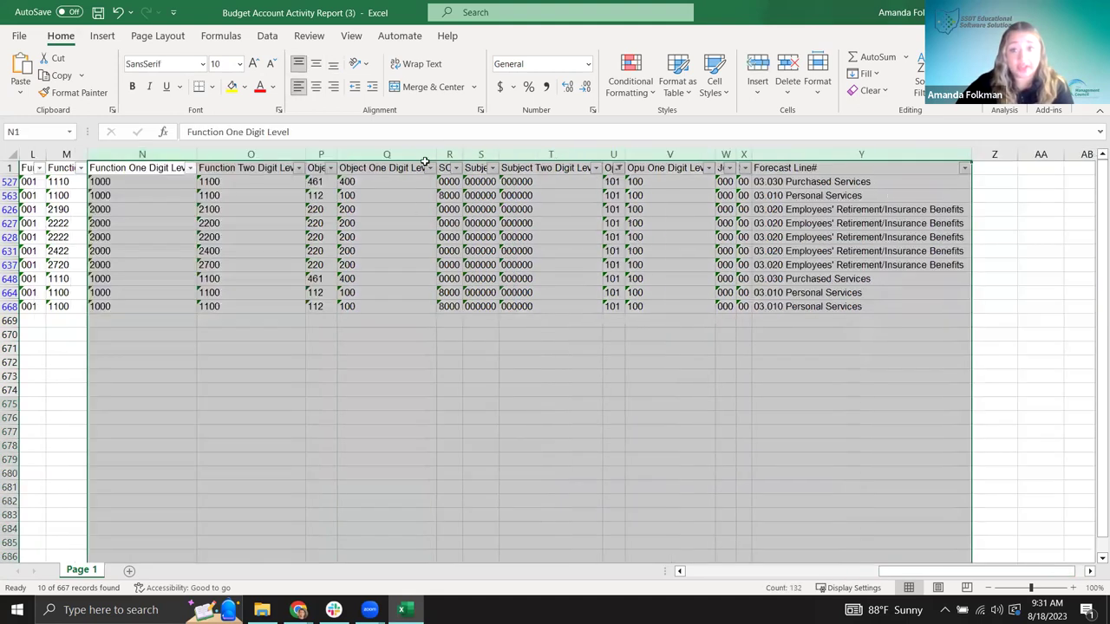
{"action": "right_click", "coordinate": [547, 180]}
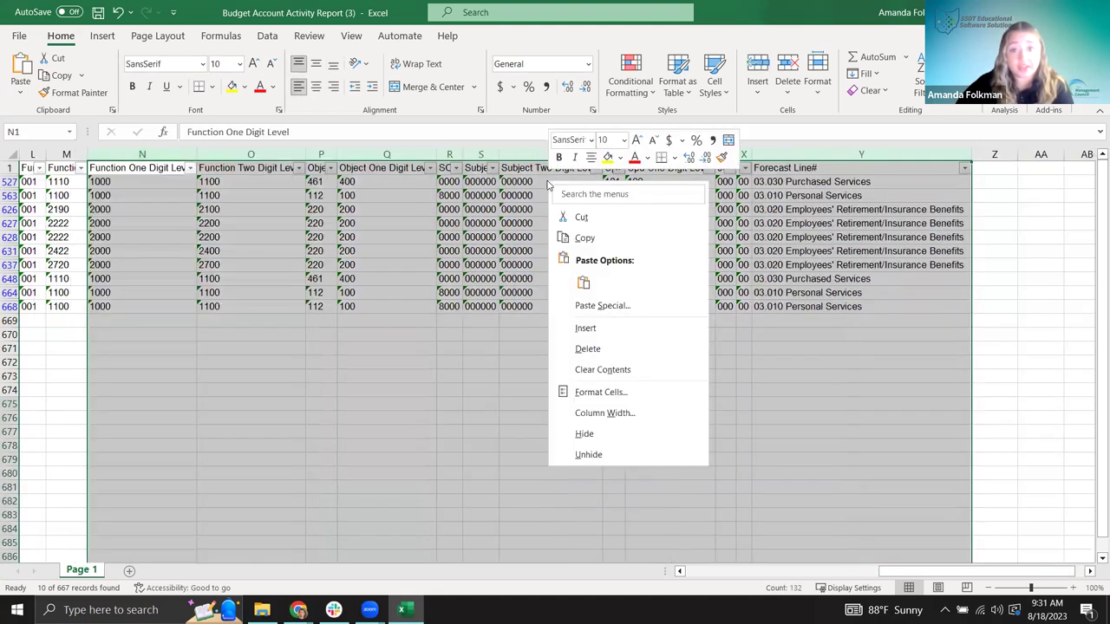
{"action": "left_click", "coordinate": [602, 354]}
Close the Budget Account Activity Report (3) workbook without saving the changes.
{"action": "scroll", "coordinate": [726, 545], "scroll_direction": "left", "scroll_amount": 5}
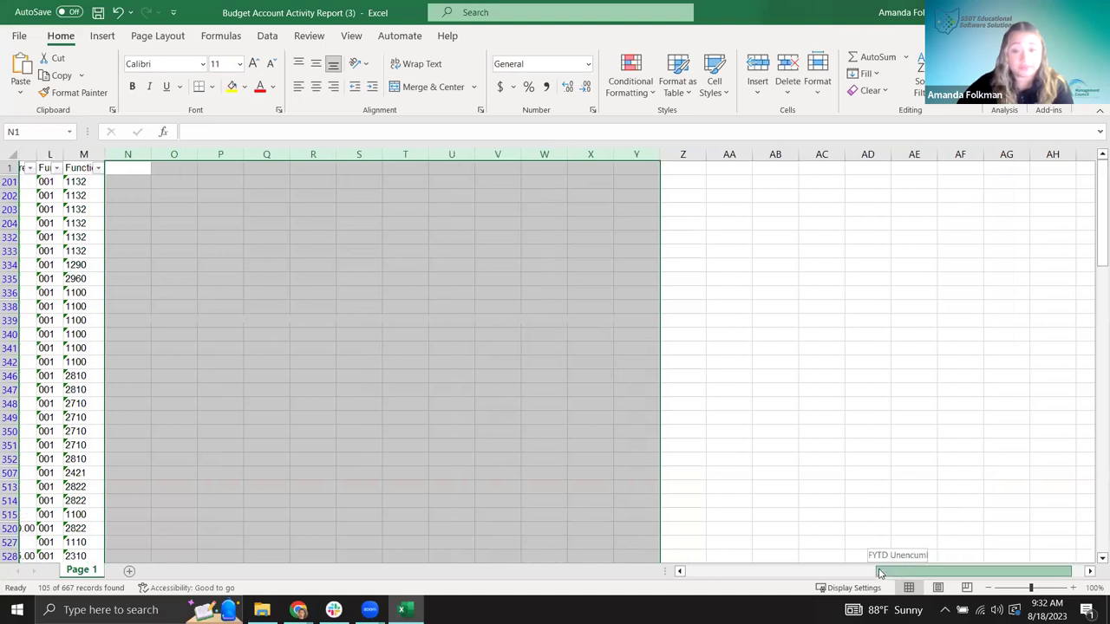
{"action": "scroll", "coordinate": [727, 544], "scroll_direction": "left", "scroll_amount": 5}
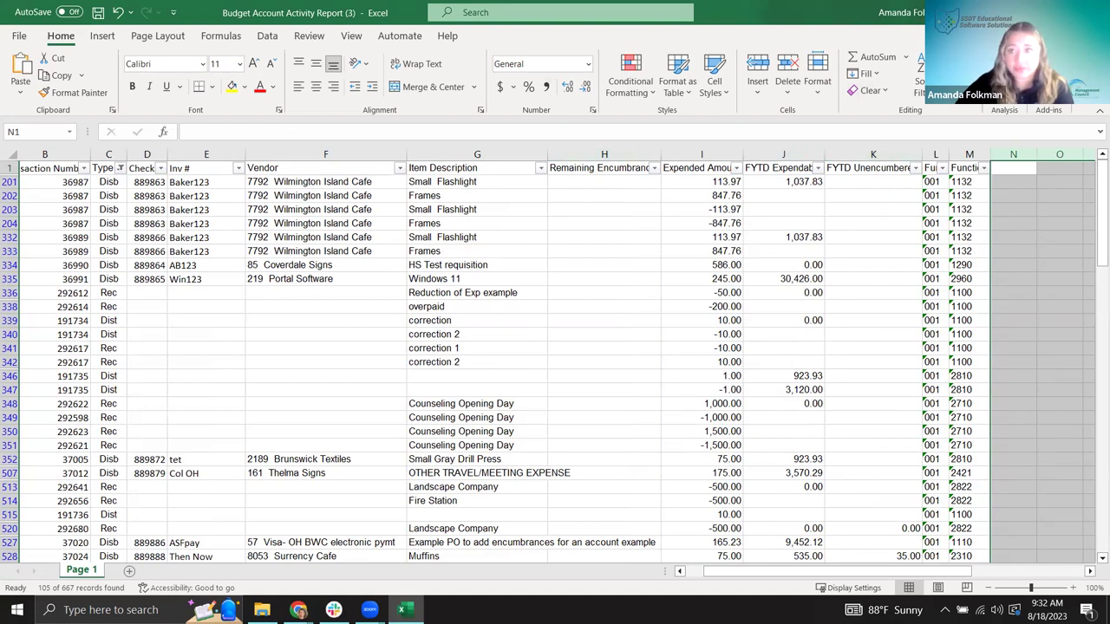
{"action": "left_click", "coordinate": [1090, 13]}
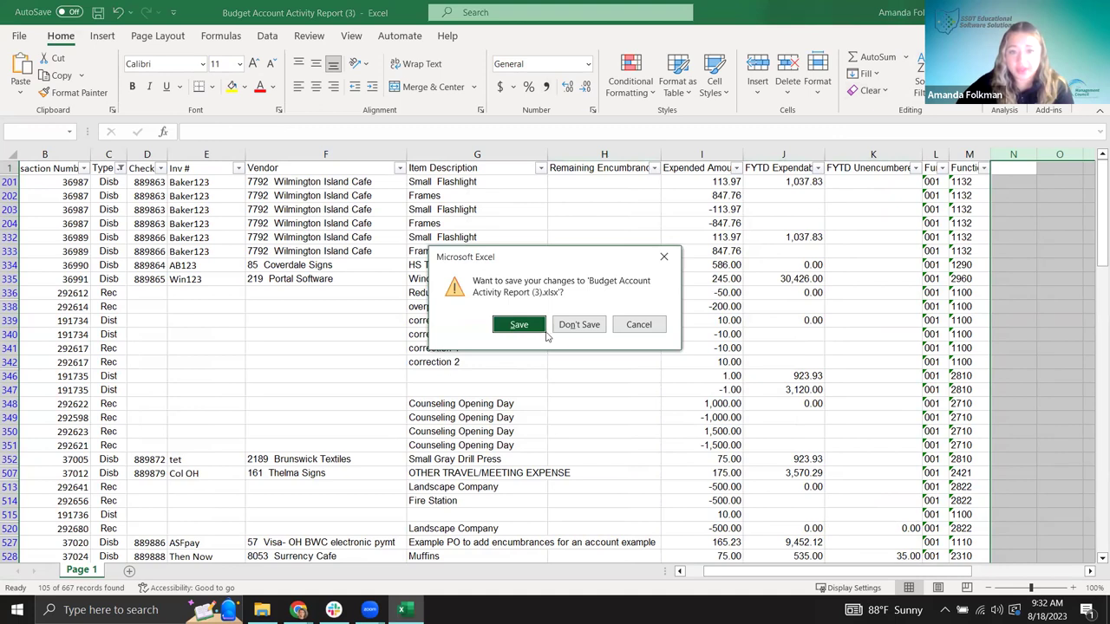
{"action": "left_click", "coordinate": [572, 323]}
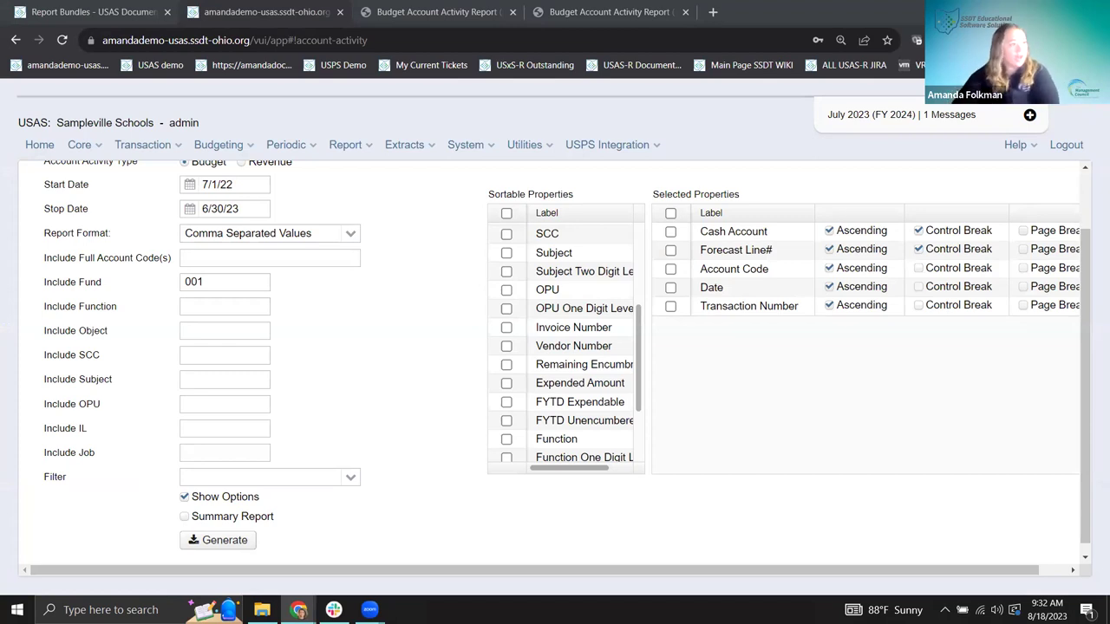
Set the Account Activity Report's format to Excel and generate the report.
{"action": "left_click", "coordinate": [350, 239]}
{"action": "left_click", "coordinate": [224, 314]}
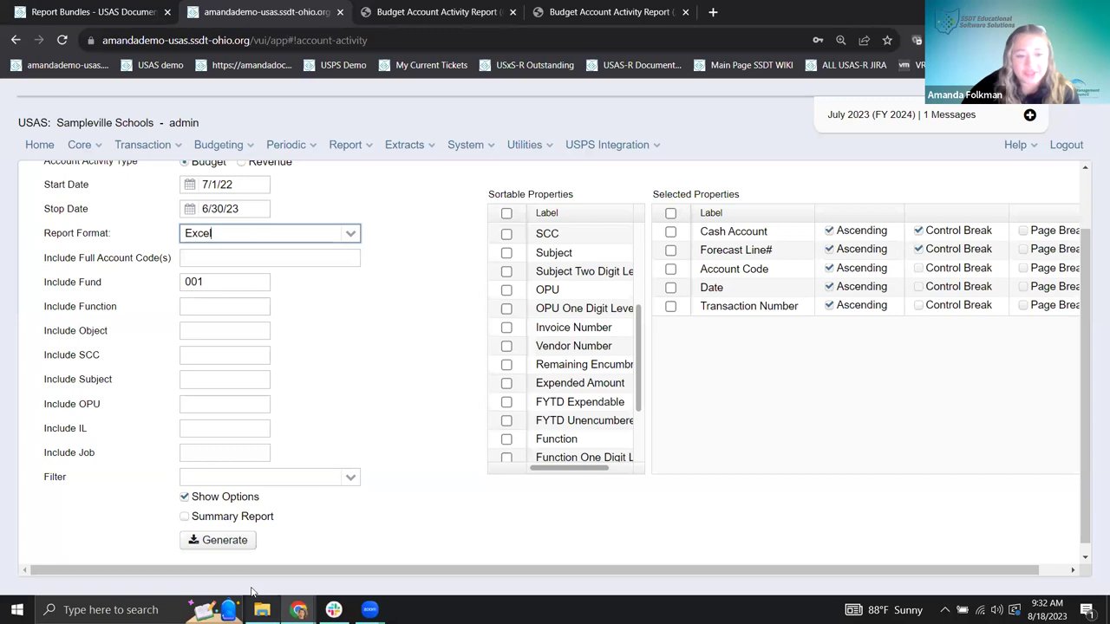
{"action": "left_click", "coordinate": [225, 541]}
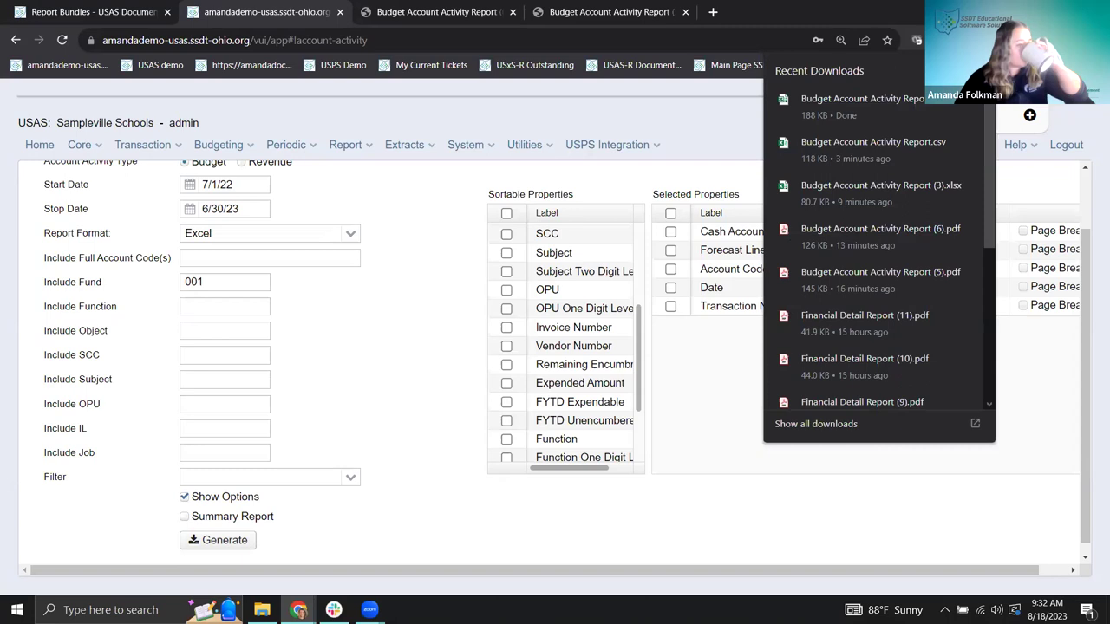
Open the downloaded Excel-format report, enable editing, and enlarge the sheet view to 130%.
{"action": "left_click", "coordinate": [877, 121]}
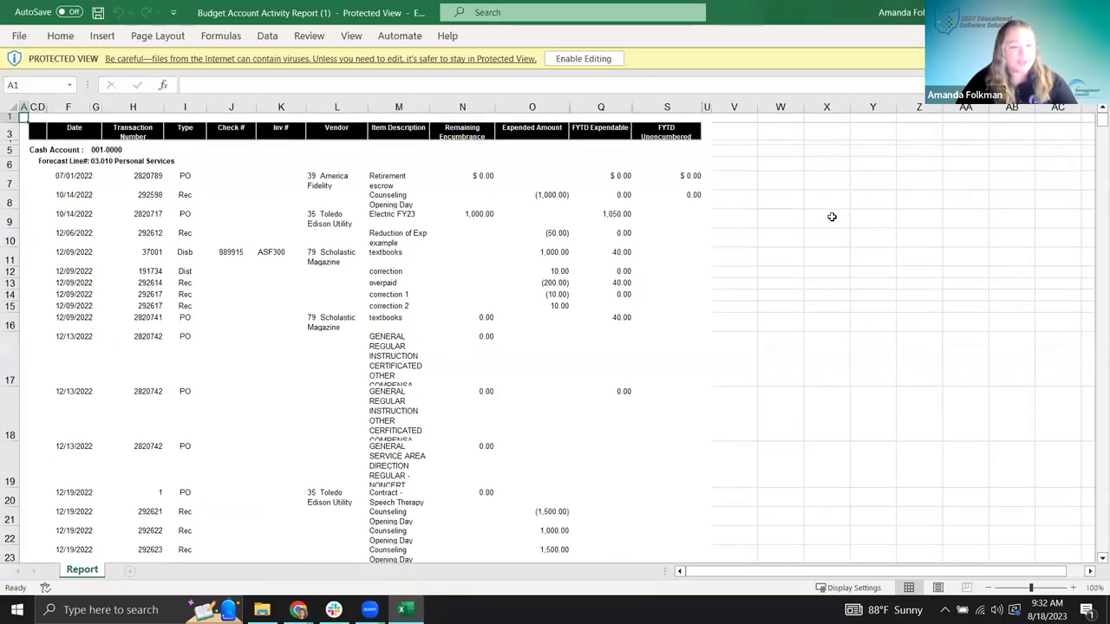
{"action": "left_click", "coordinate": [584, 58]}
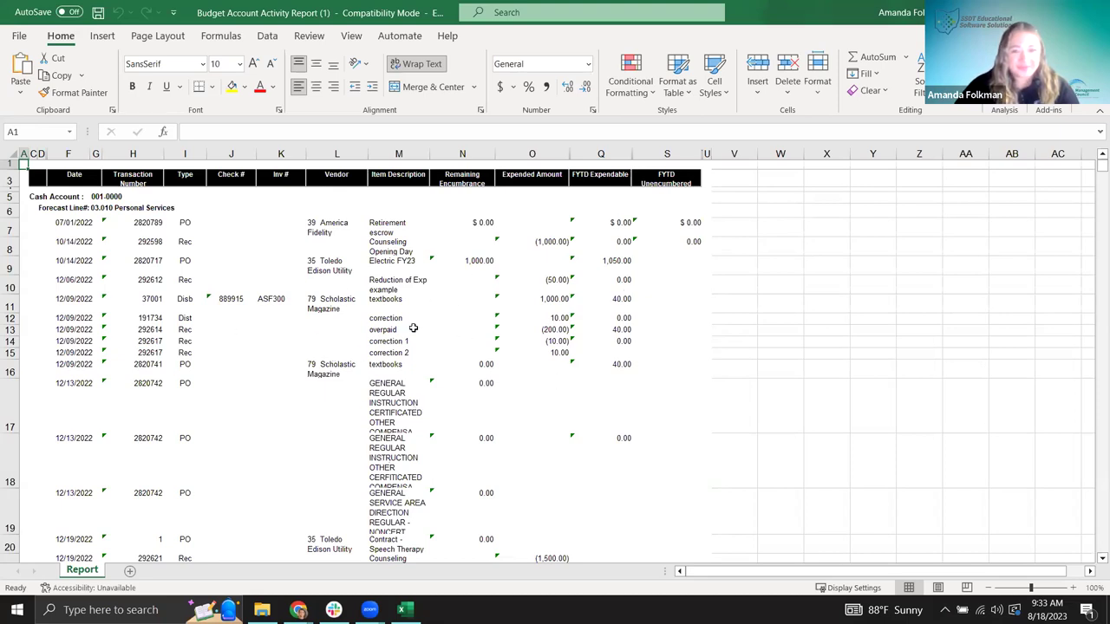
{"action": "left_click", "coordinate": [726, 364]}
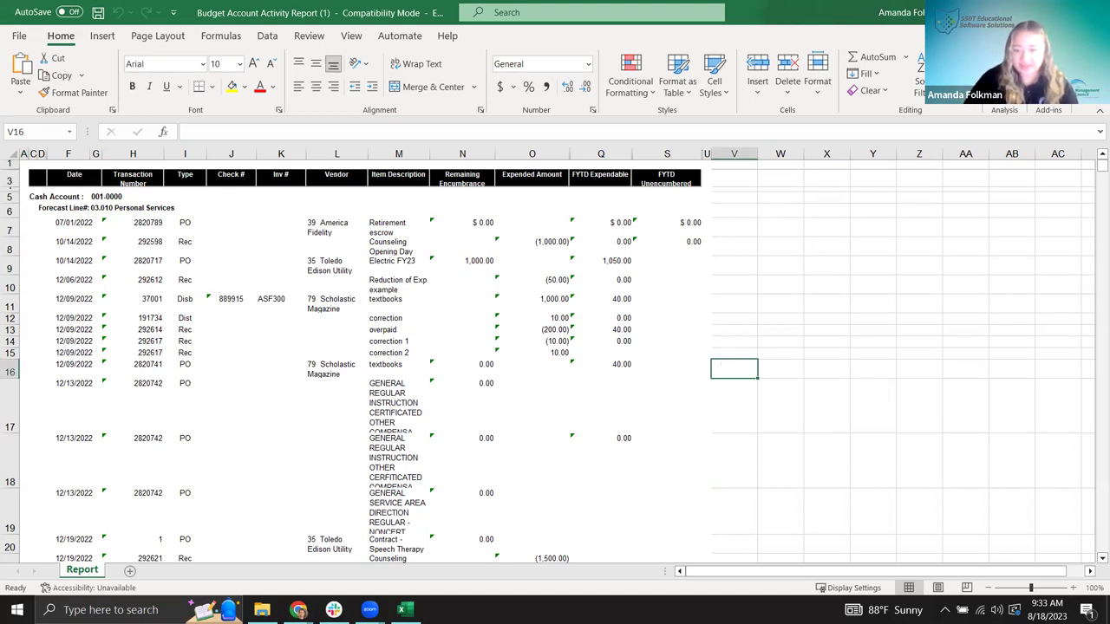
{"action": "left_click", "coordinate": [1073, 588]}
{"action": "left_click", "coordinate": [1072, 588]}
{"action": "left_click", "coordinate": [1072, 588]}
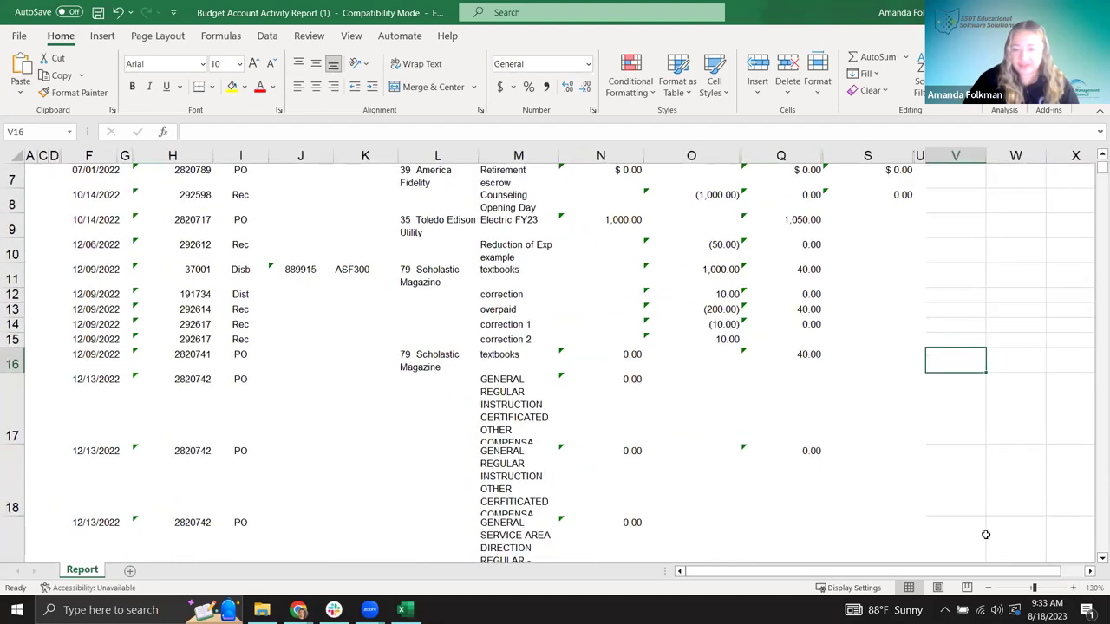
Increase the height of header row 3 so the two-line column headings fit, and look through the report rows.
{"action": "scroll", "coordinate": [958, 312], "scroll_direction": "up", "scroll_amount": 2}
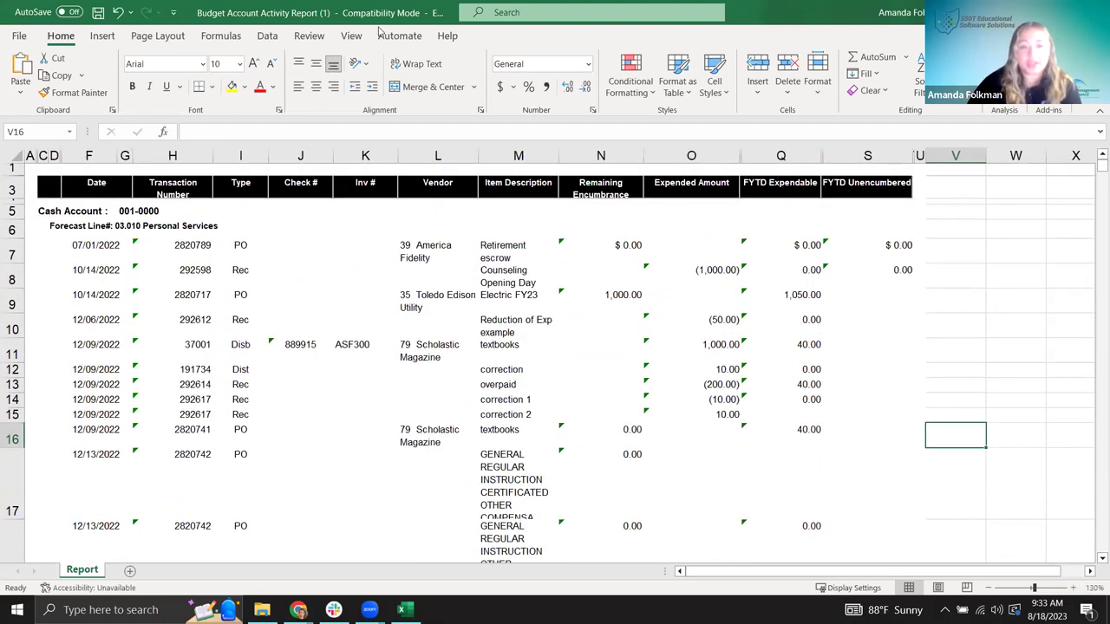
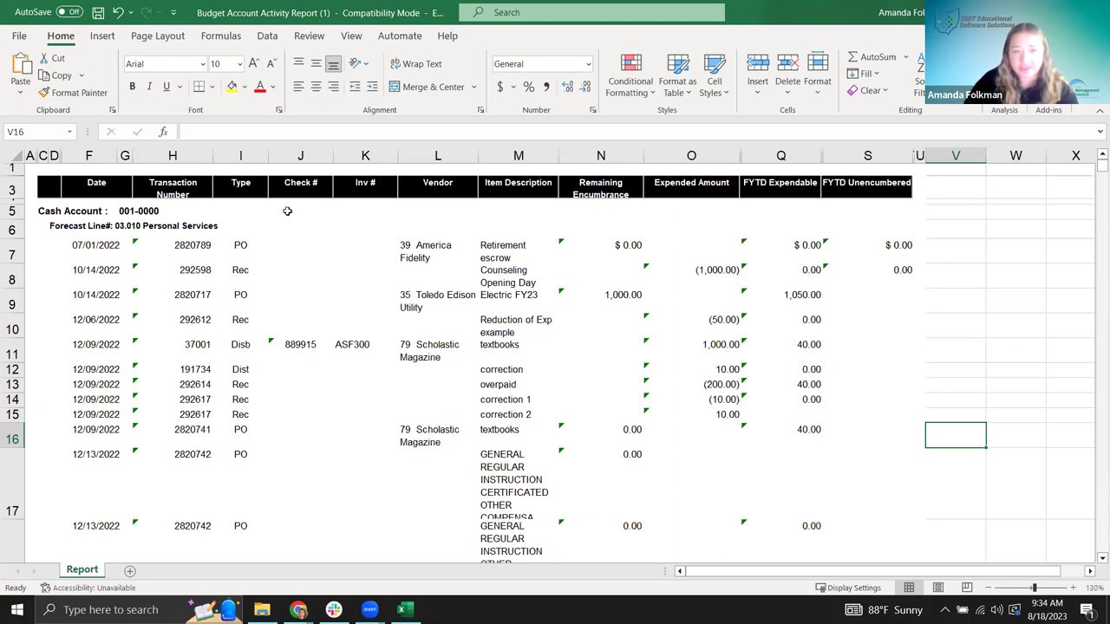
{"action": "left_click_drag", "start_coordinate": [19, 197], "coordinate": [19, 203]}
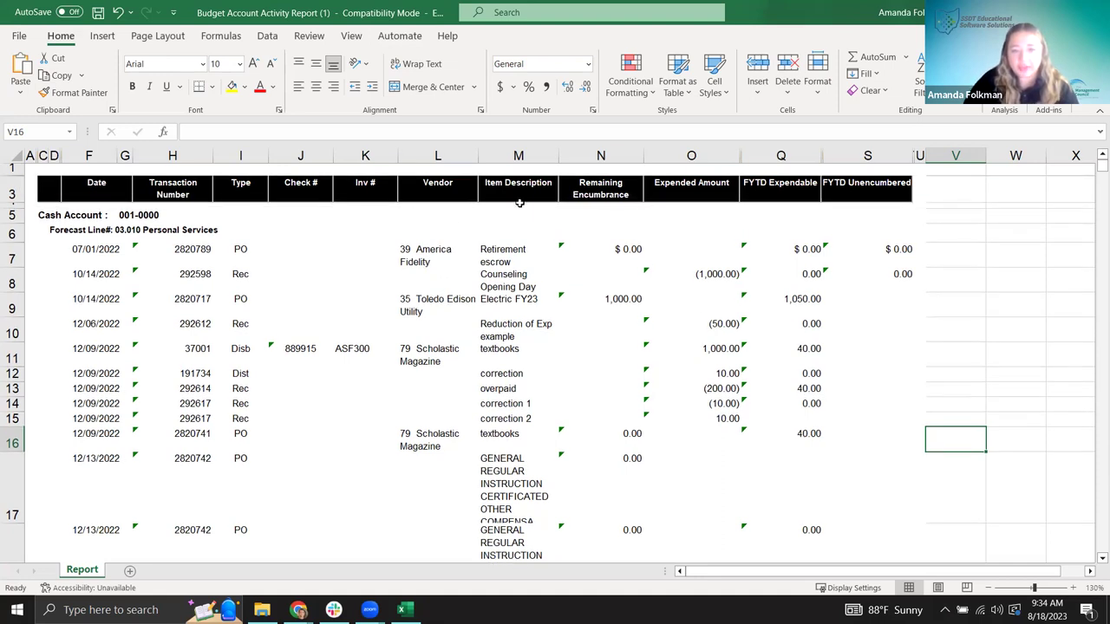
{"action": "scroll", "coordinate": [511, 356], "scroll_direction": "down", "scroll_amount": 5}
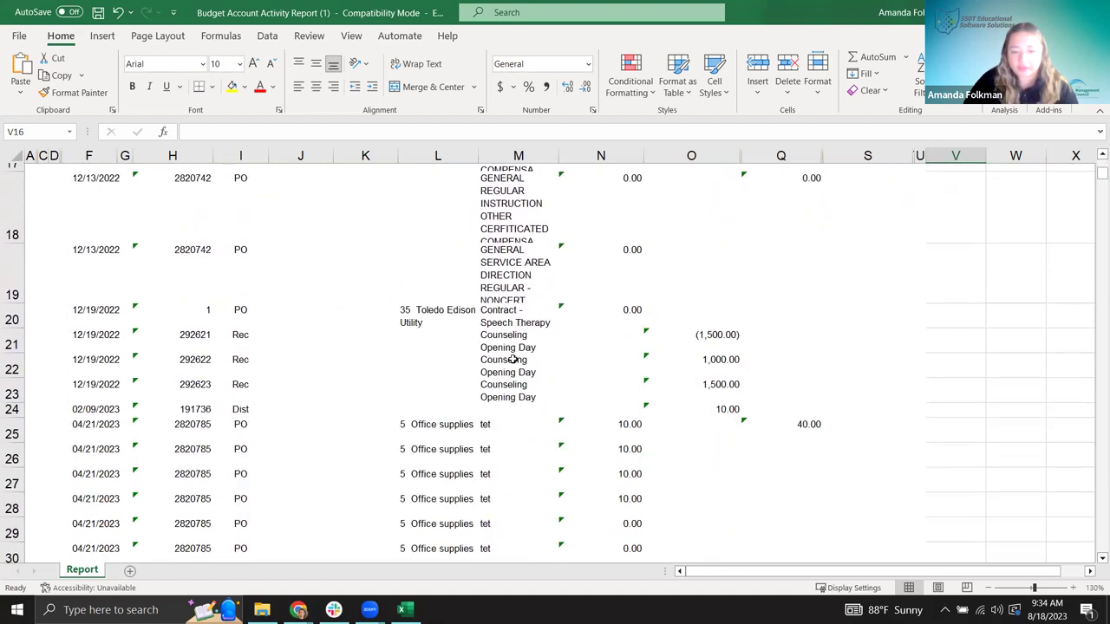
{"action": "scroll", "coordinate": [512, 359], "scroll_direction": "down", "scroll_amount": 1}
{"action": "scroll", "coordinate": [512, 359], "scroll_direction": "up", "scroll_amount": 6}
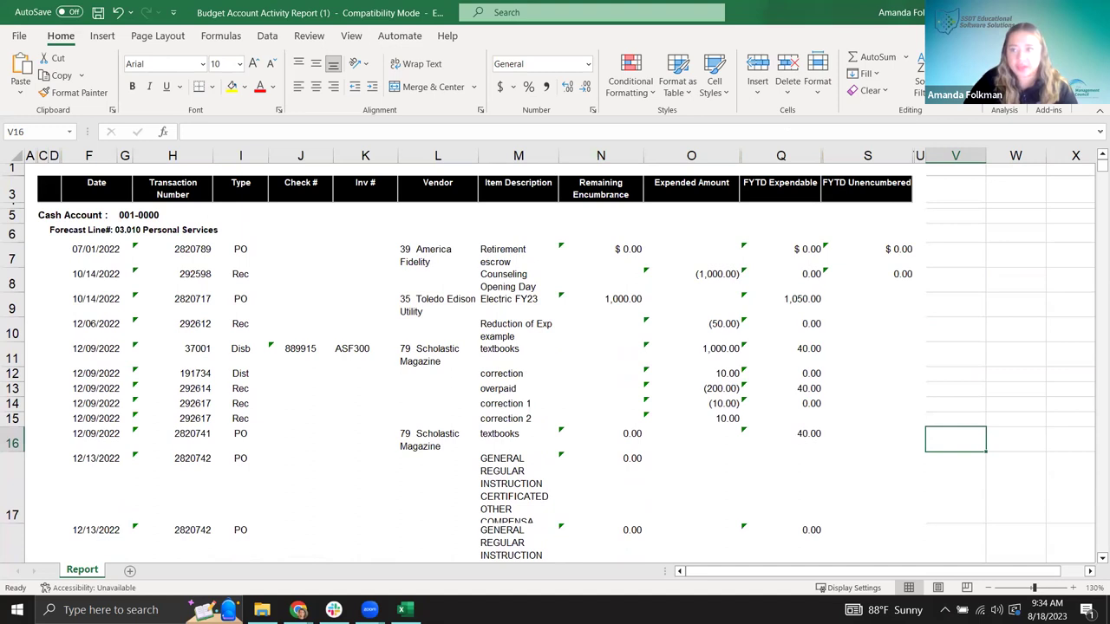
Close the Budget Account Activity Report (1) workbook without saving the changes.
{"action": "key", "text": "ctrl+w"}
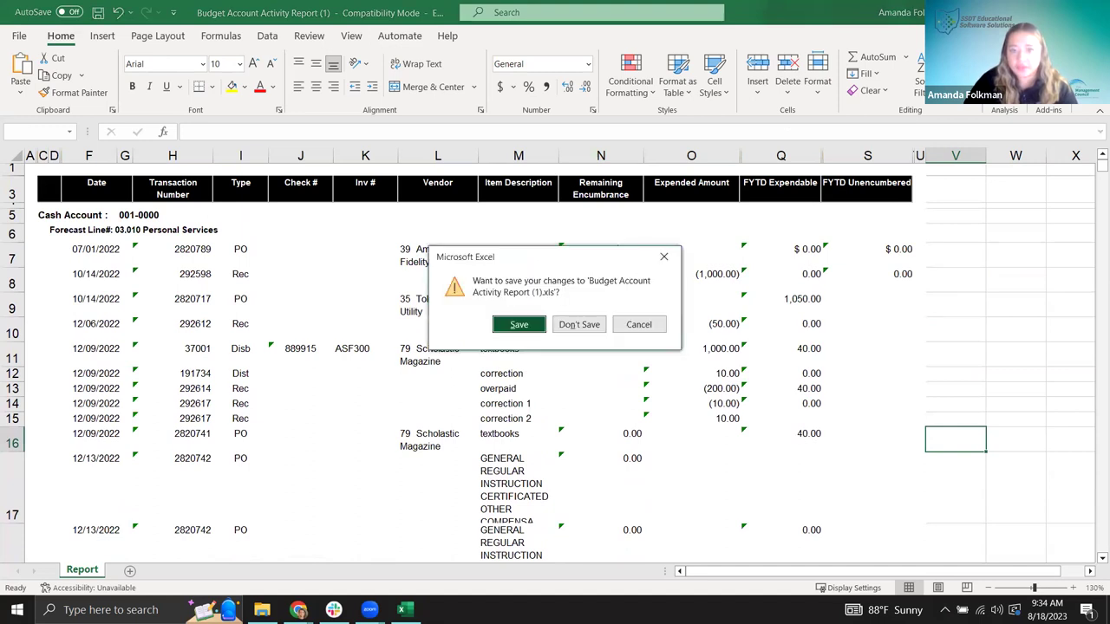
{"action": "left_click", "coordinate": [572, 326]}
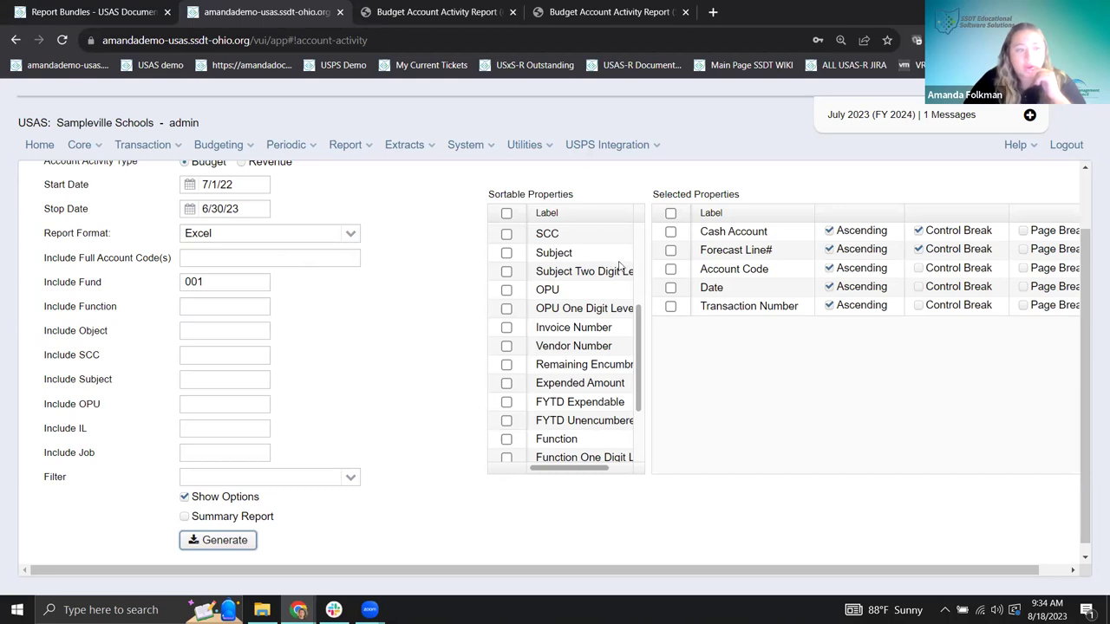
Open the Financial Detail Report form in USAS and zoom the page out one level.
{"action": "left_click", "coordinate": [345, 145]}
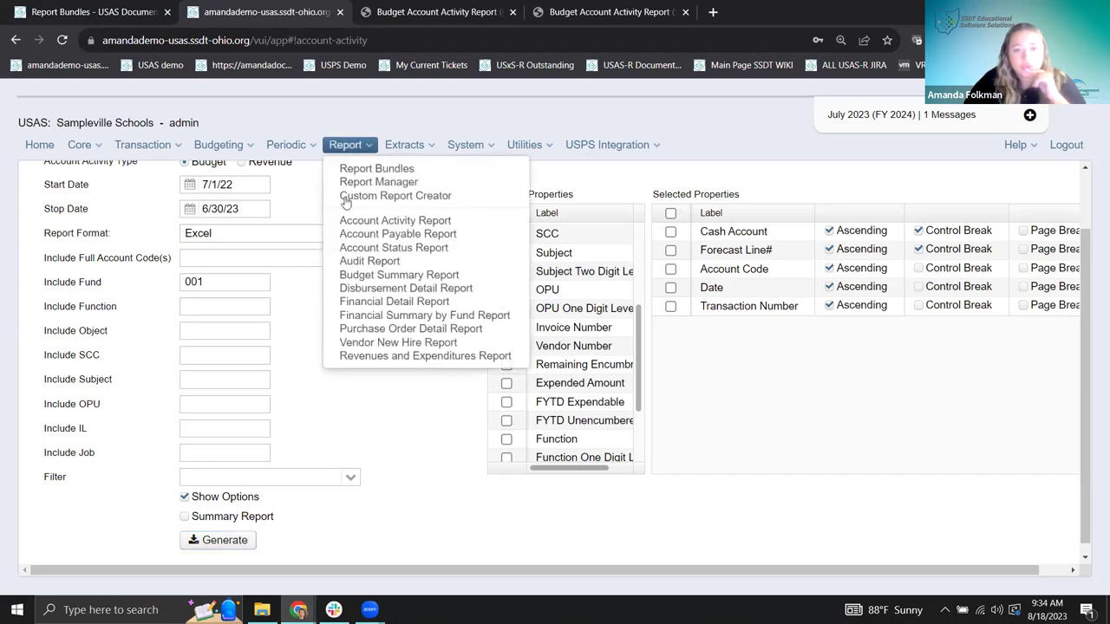
{"action": "left_click", "coordinate": [370, 303]}
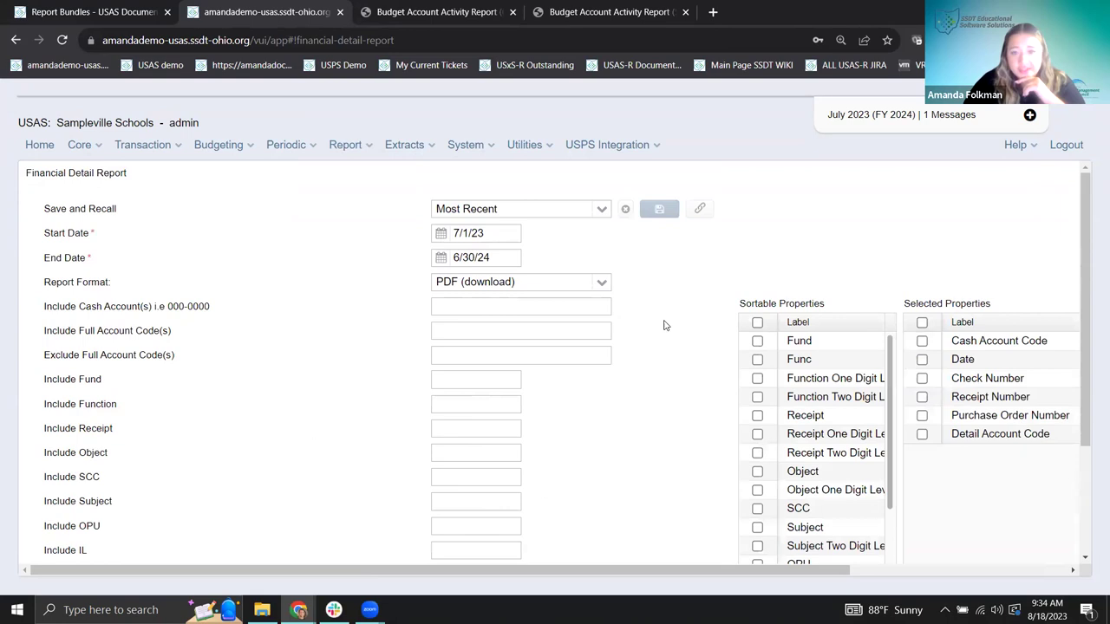
{"action": "key", "text": "ctrl+minus"}
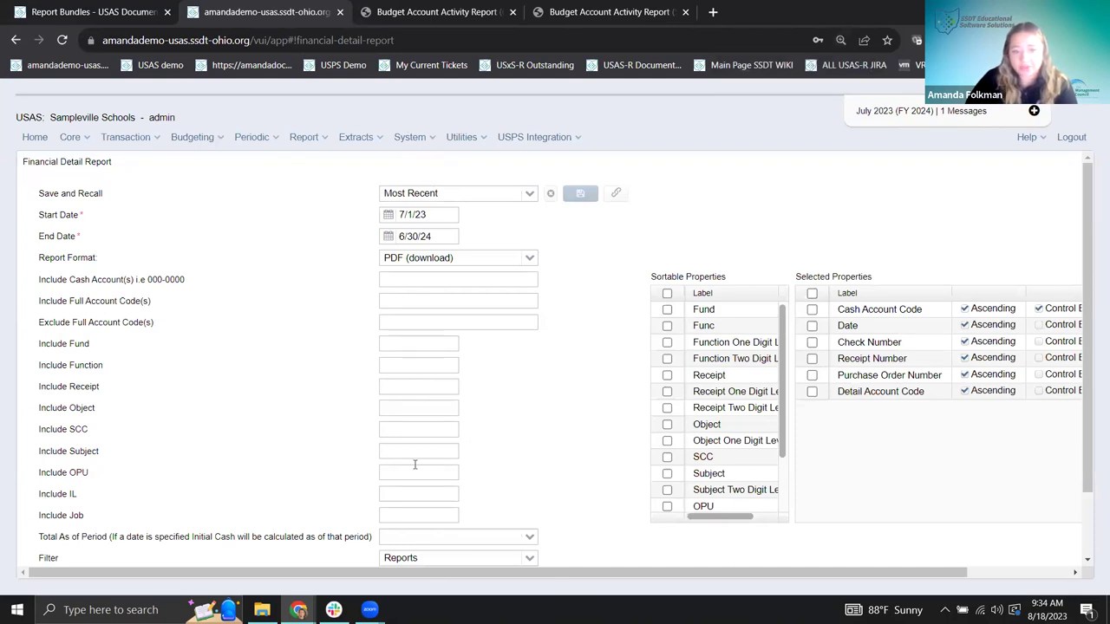
{"action": "left_click_drag", "start_coordinate": [445, 575], "coordinate": [392, 576]}
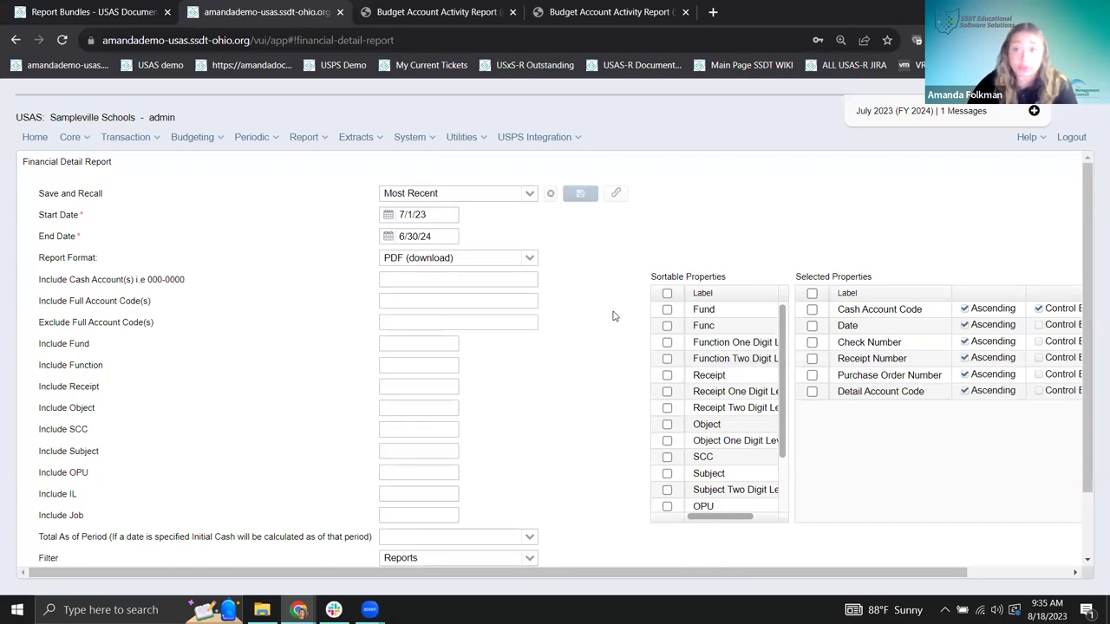
{"action": "left_click", "coordinate": [308, 138]}
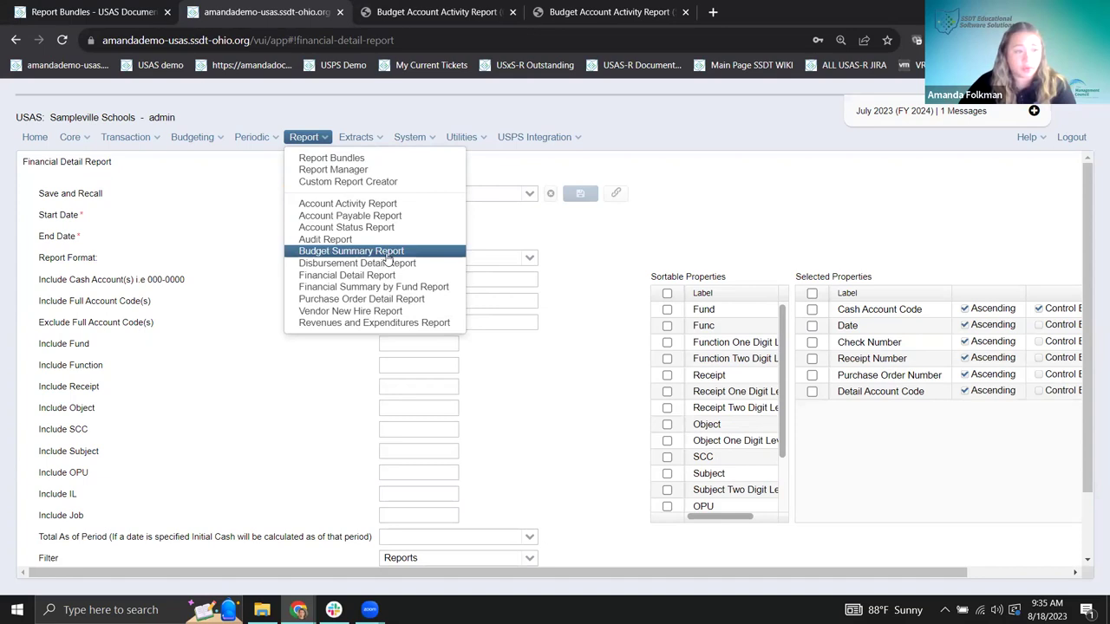
{"action": "left_click", "coordinate": [241, 459]}
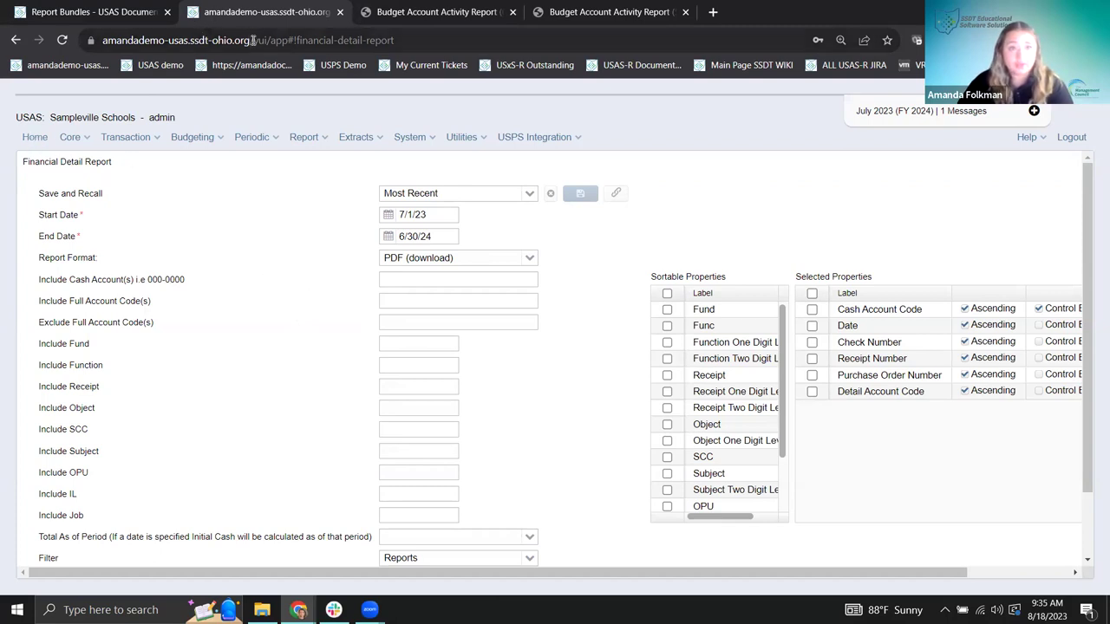
Open the USAS base address in a new browser tab and close both Budget Account Activity Report PDF tabs.
{"action": "left_click_drag", "start_coordinate": [251, 40], "coordinate": [54, 43]}
{"action": "key", "text": "ctrl+c"}
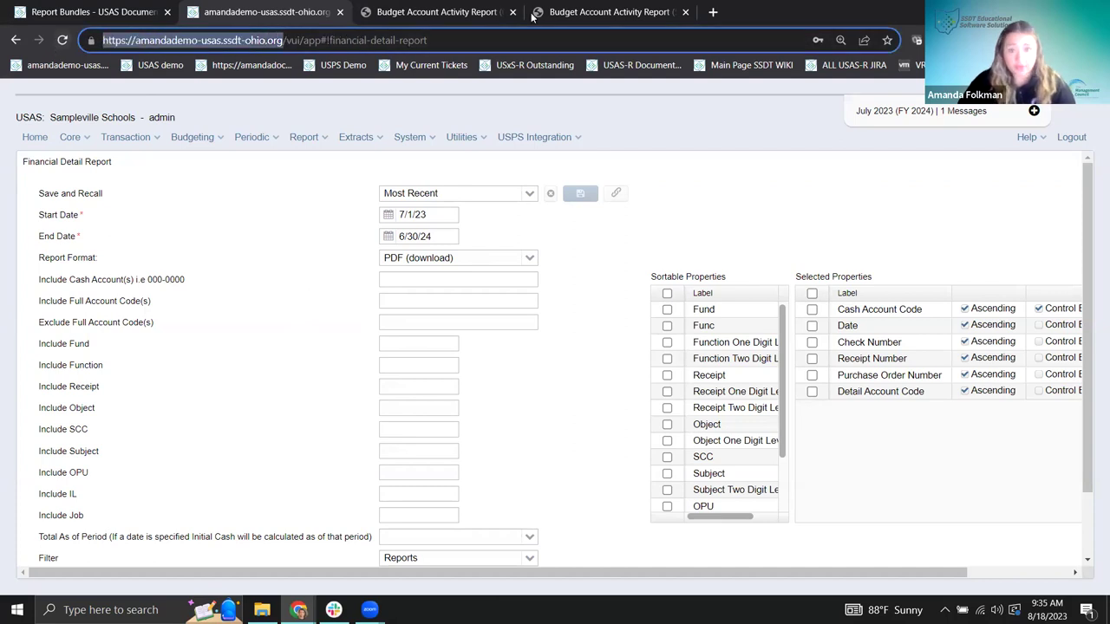
{"action": "left_click", "coordinate": [713, 12]}
{"action": "key", "text": "ctrl+v"}
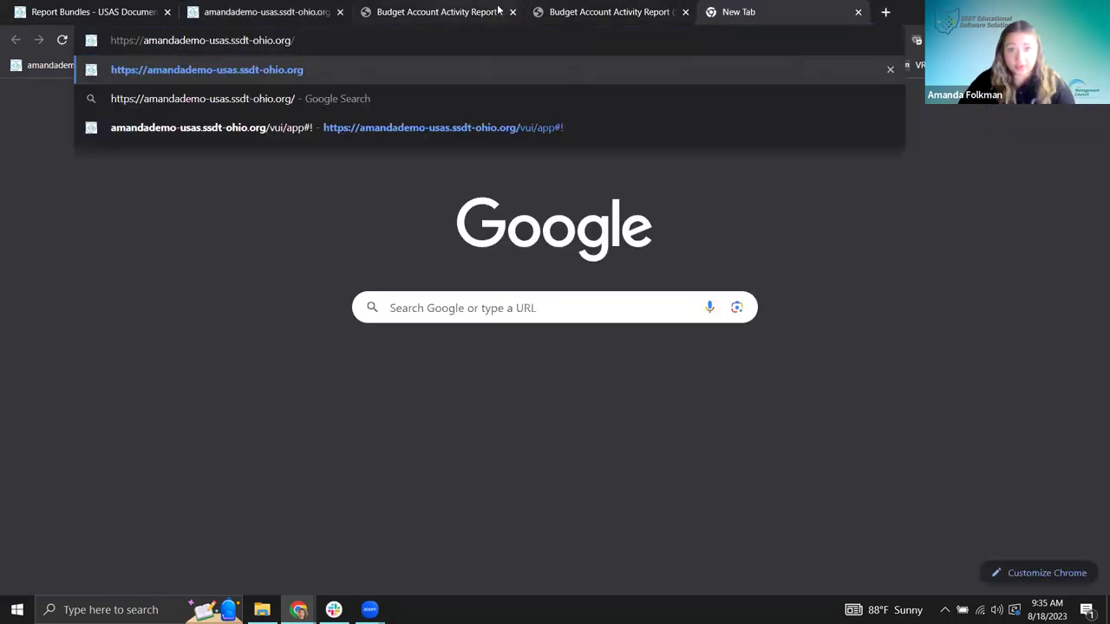
{"action": "key", "text": "Return"}
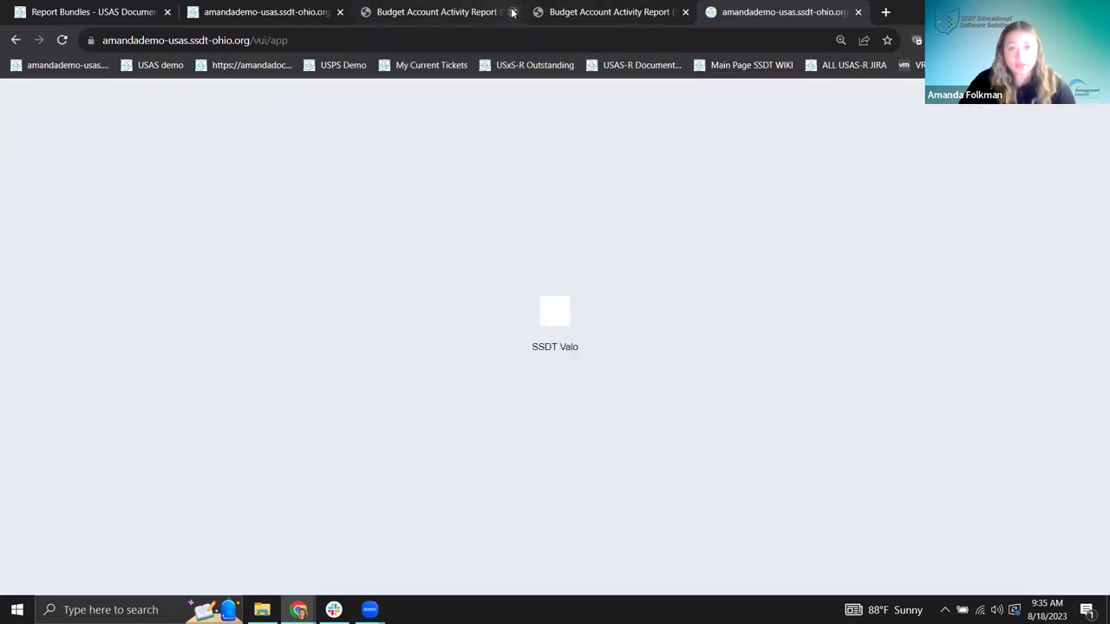
{"action": "left_click", "coordinate": [513, 12]}
{"action": "left_click", "coordinate": [512, 13]}
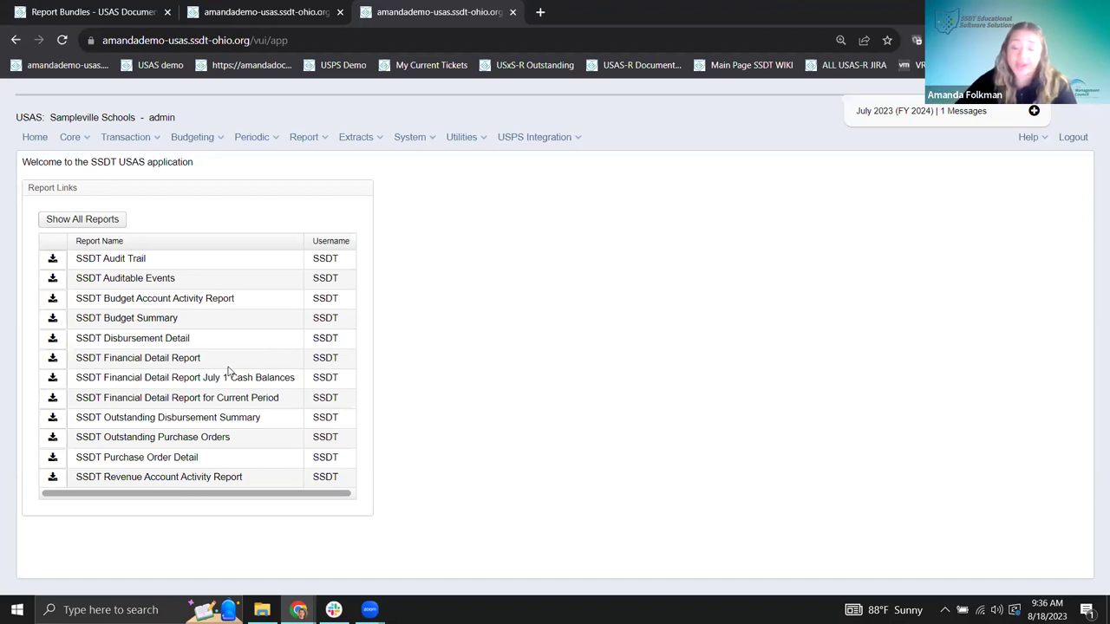
Clear the Reports filter on the Financial Detail Report, generate it as a PDF download, and open the downloaded file.
{"action": "left_click", "coordinate": [308, 140]}
{"action": "left_click", "coordinate": [347, 275]}
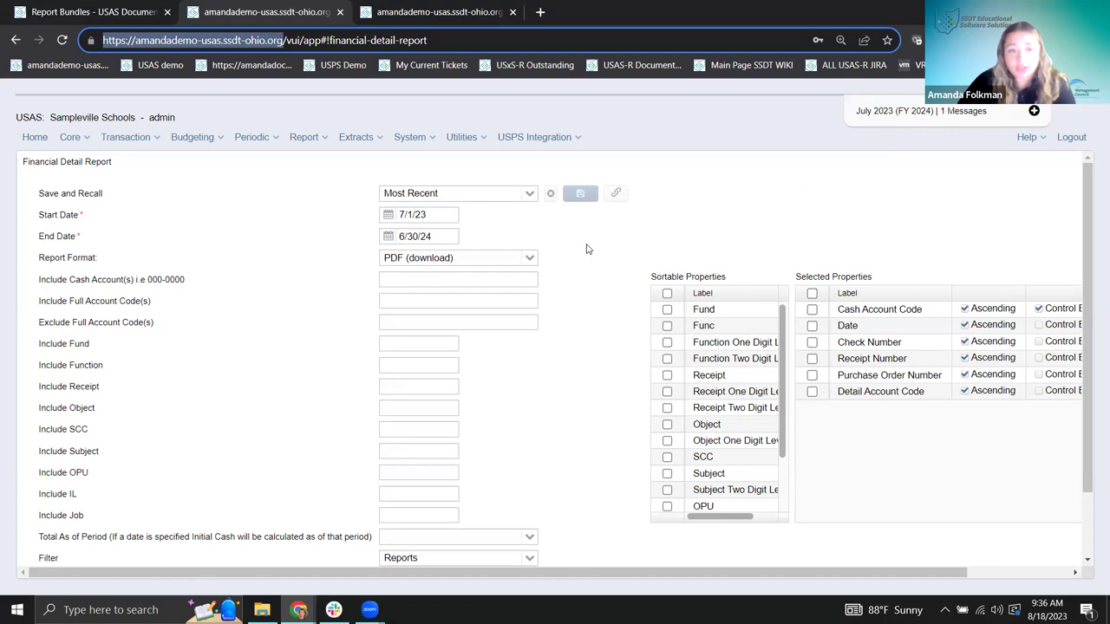
{"action": "scroll", "coordinate": [520, 424], "scroll_direction": "down", "scroll_amount": 1}
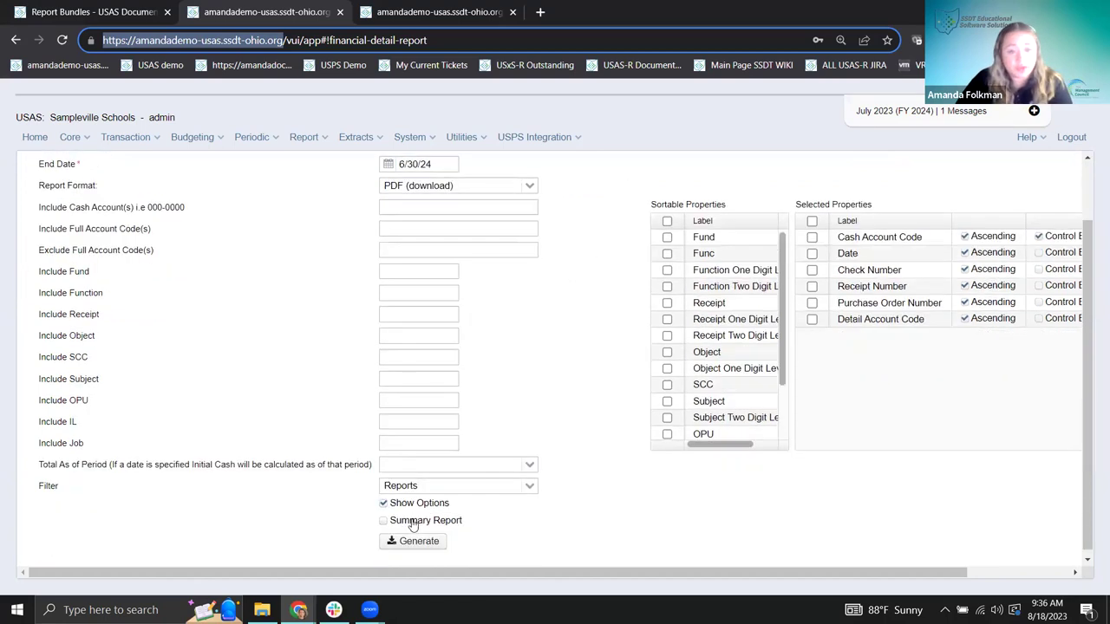
{"action": "left_click", "coordinate": [528, 486]}
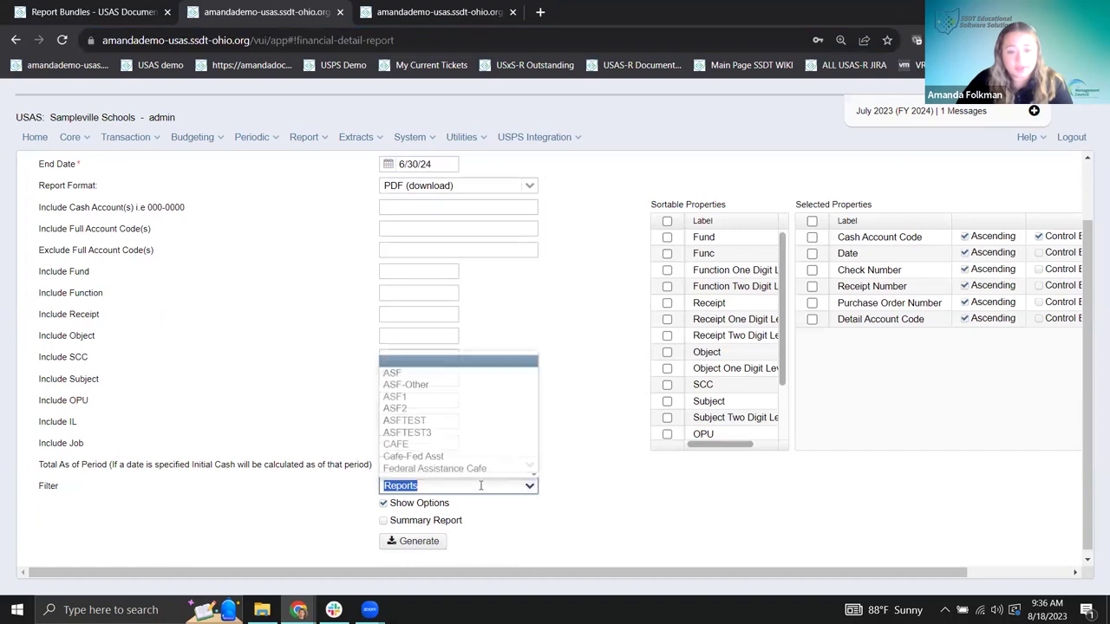
{"action": "left_click", "coordinate": [409, 361]}
{"action": "left_click", "coordinate": [418, 543]}
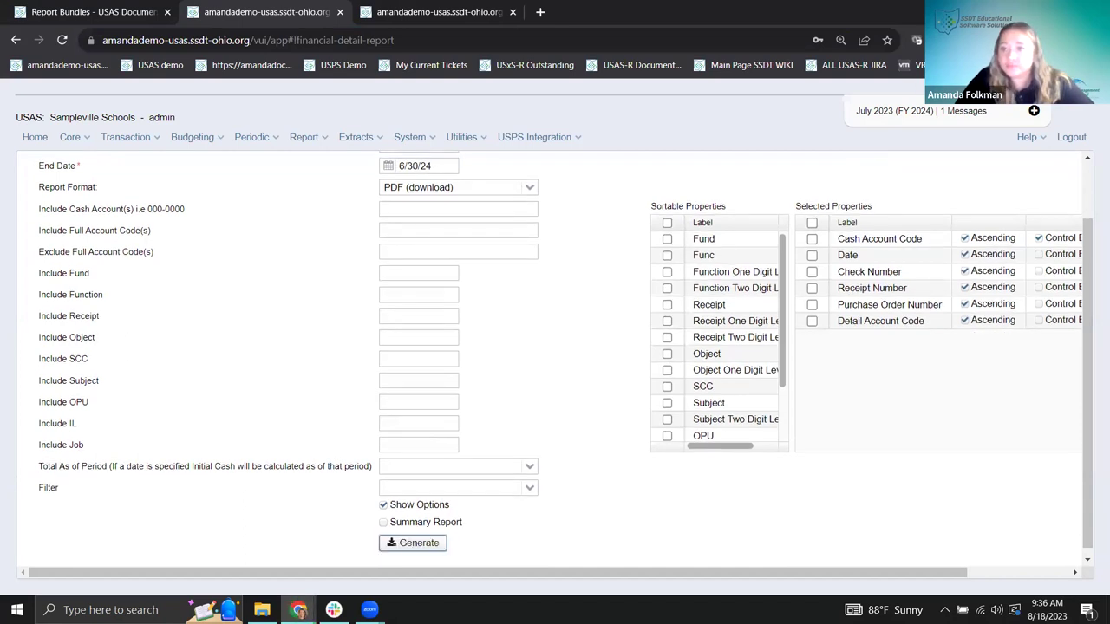
{"action": "left_click", "coordinate": [872, 107]}
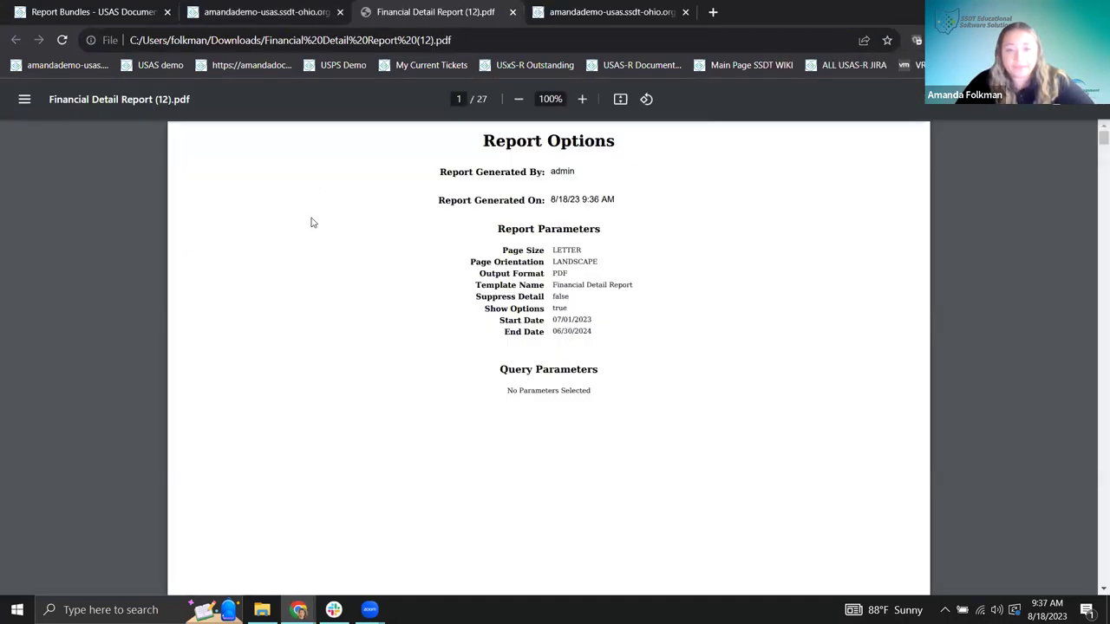
Examine the opening pages of the Financial Detail Report, including the general fund's starting balance and its transaction lines.
{"action": "scroll", "coordinate": [473, 252], "scroll_direction": "down", "scroll_amount": 5}
{"action": "scroll", "coordinate": [474, 255], "scroll_direction": "down", "scroll_amount": 3}
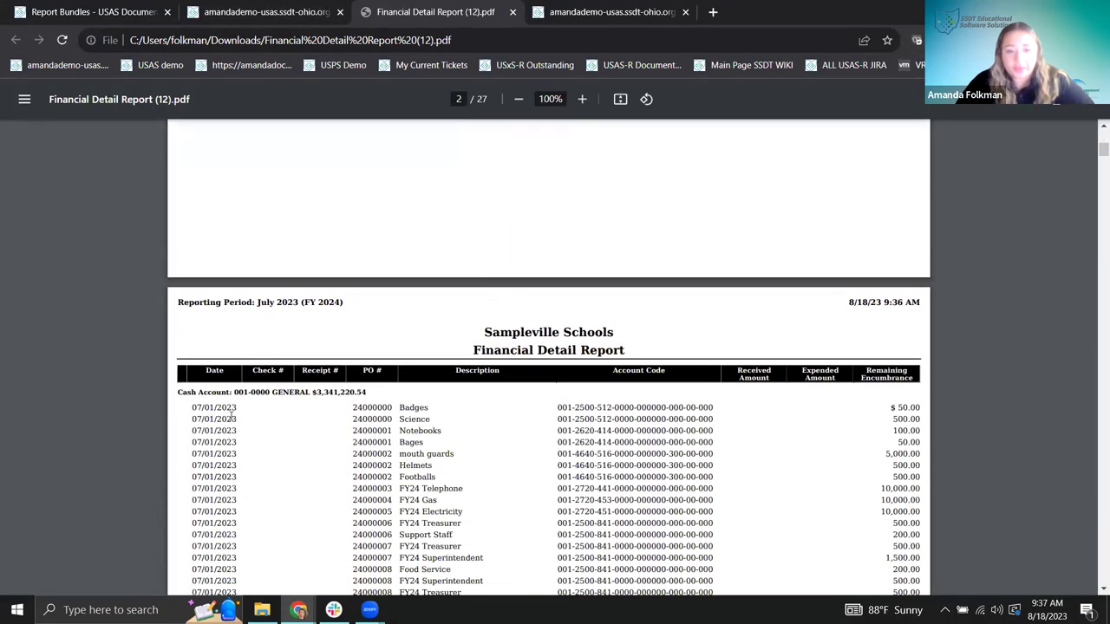
{"action": "left_click_drag", "start_coordinate": [376, 319], "coordinate": [314, 317]}
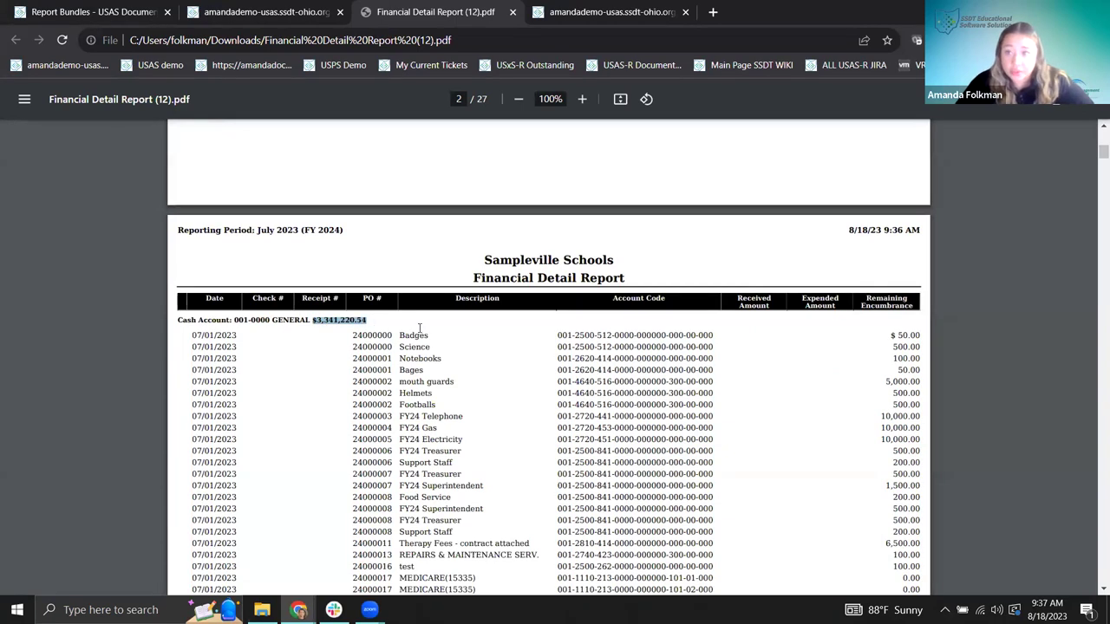
{"action": "scroll", "coordinate": [420, 328], "scroll_direction": "down", "scroll_amount": 10}
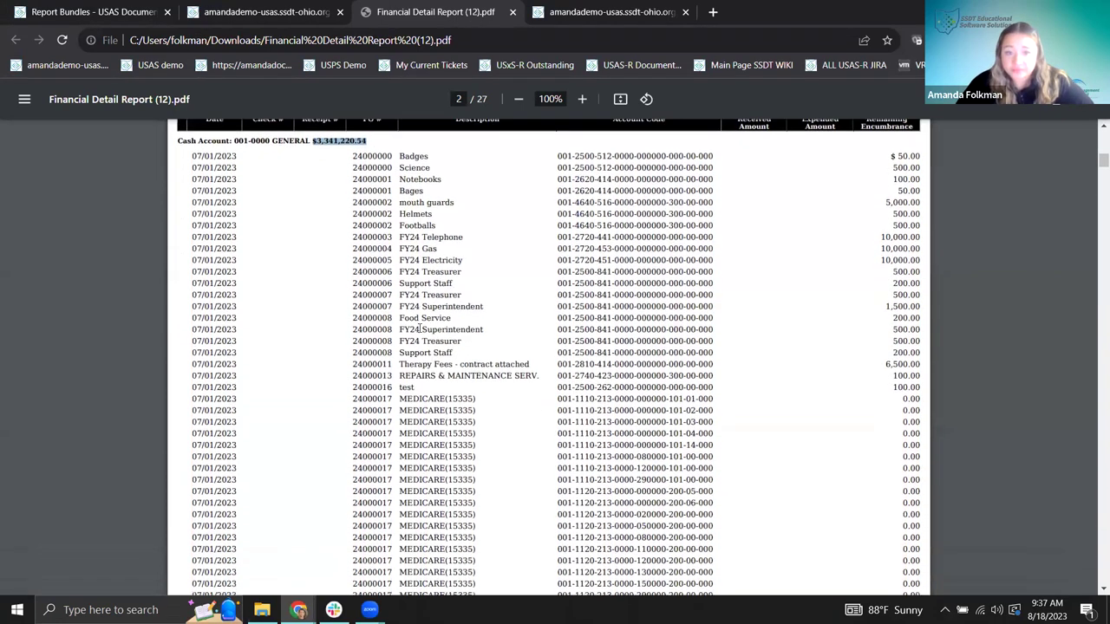
{"action": "scroll", "coordinate": [420, 327], "scroll_direction": "down", "scroll_amount": 15}
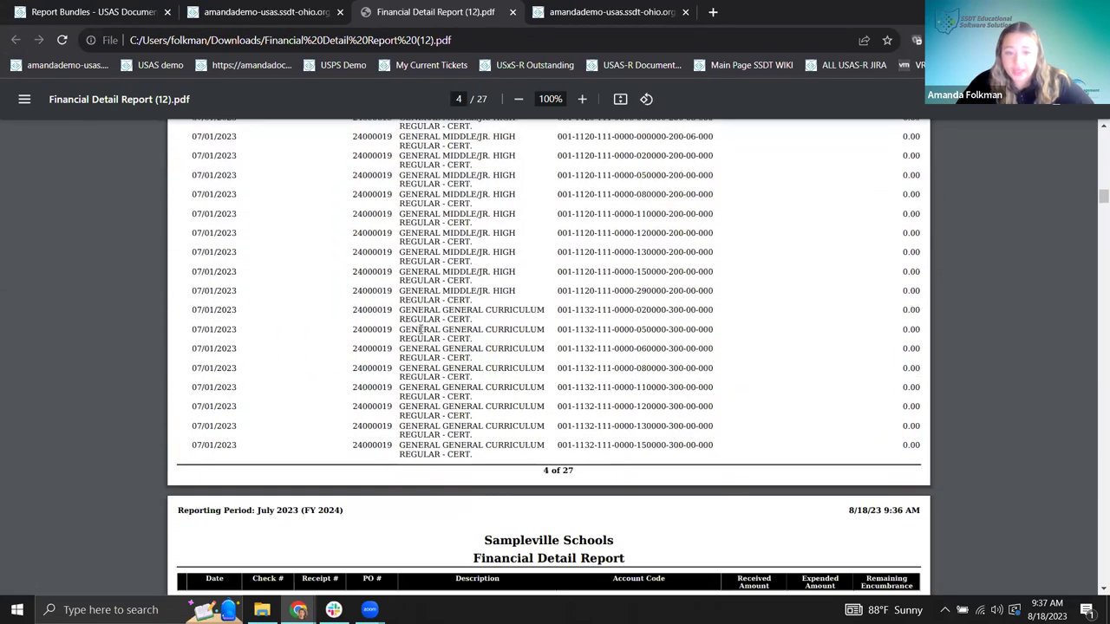
{"action": "scroll", "coordinate": [419, 328], "scroll_direction": "down", "scroll_amount": 5}
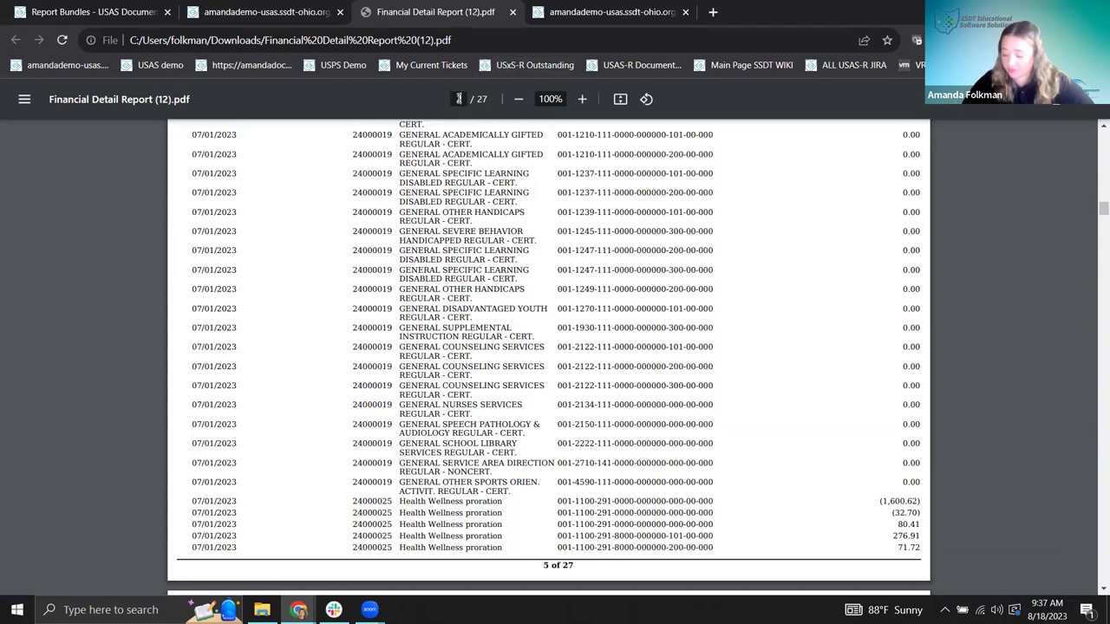
Go to page 27 of the report and compare the beginning and ending balances of cash account 599-9921.
{"action": "type", "text": "27"}
{"action": "key", "text": "Return"}
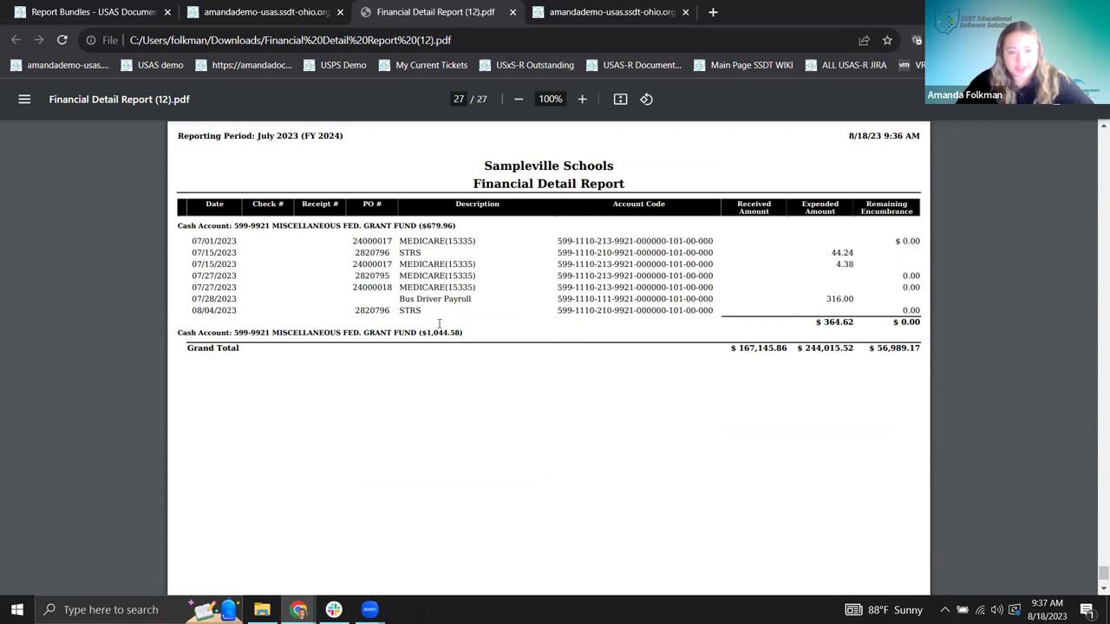
{"action": "left_click_drag", "start_coordinate": [419, 225], "coordinate": [454, 227]}
{"action": "left_click_drag", "start_coordinate": [416, 333], "coordinate": [460, 336]}
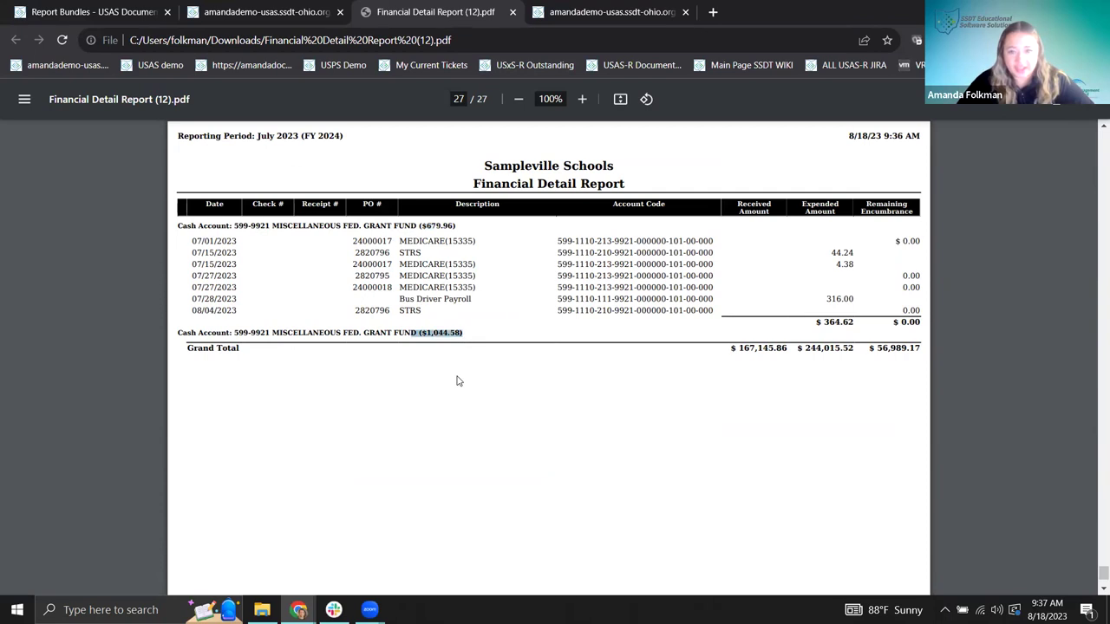
{"action": "scroll", "coordinate": [356, 310], "scroll_direction": "up", "scroll_amount": 1}
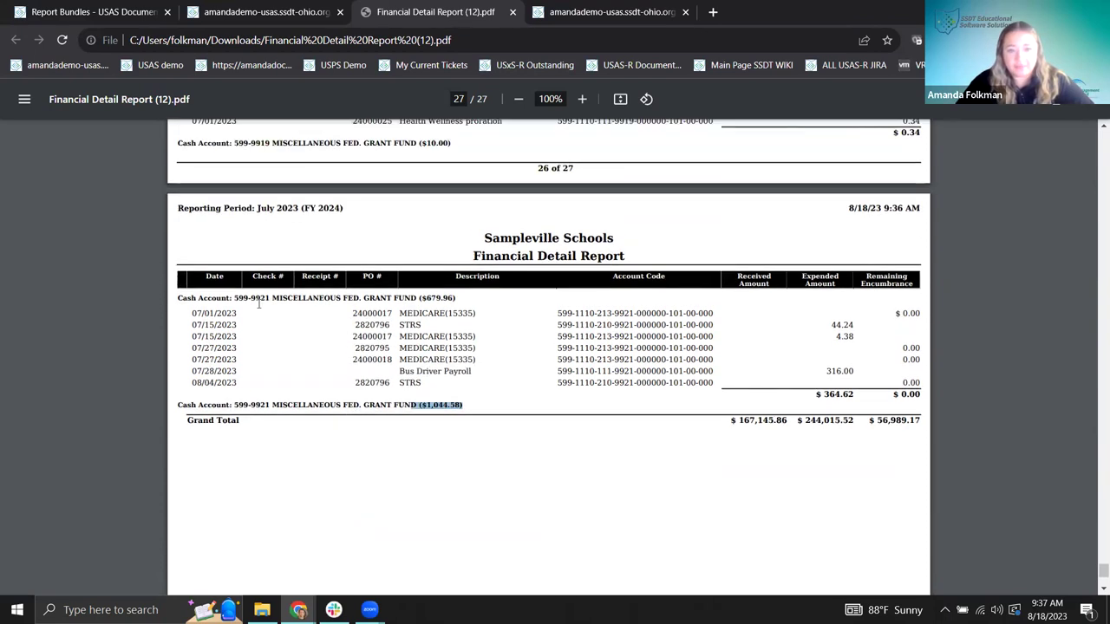
{"action": "scroll", "coordinate": [565, 301], "scroll_direction": "up", "scroll_amount": 3}
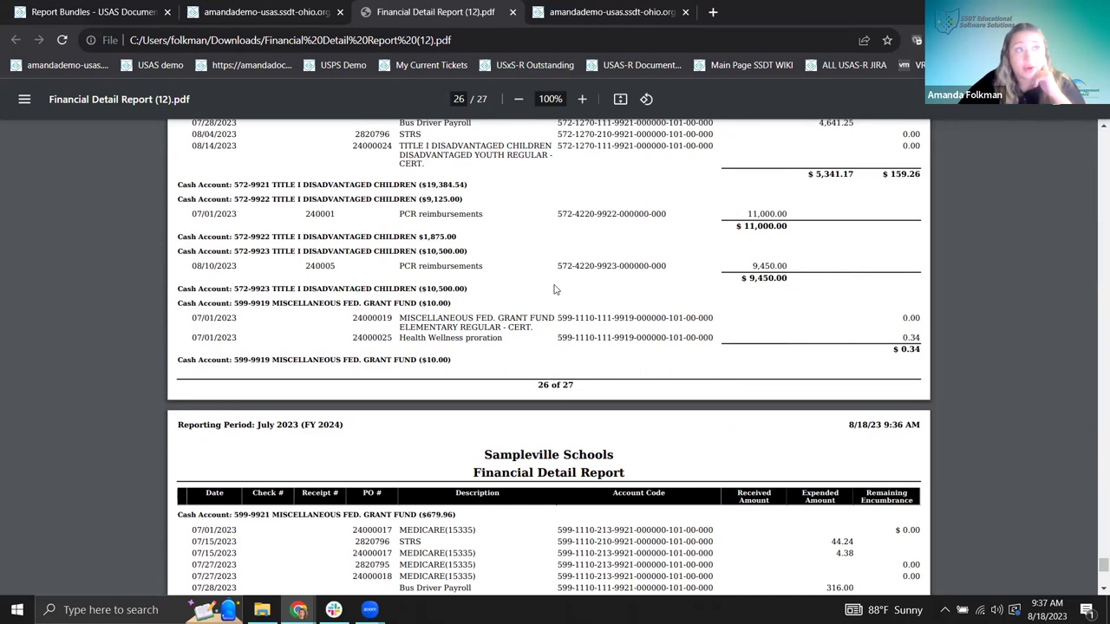
In the other USAS tab, open the cash accounts list and view the details of general cash account 001-0000.
{"action": "left_click", "coordinate": [603, 12]}
{"action": "left_click", "coordinate": [71, 136]}
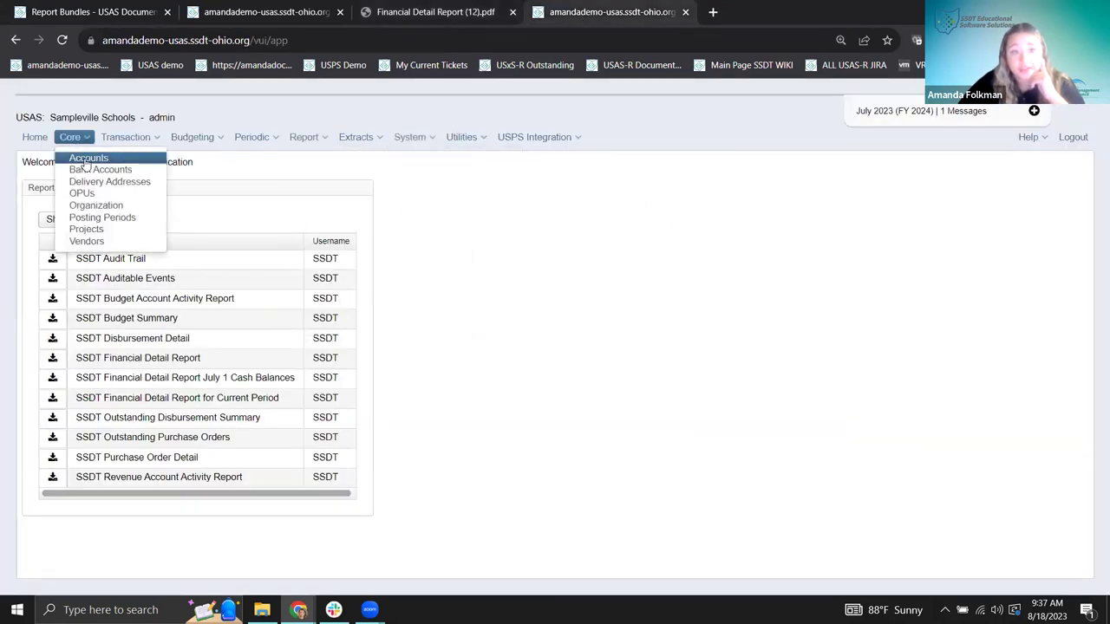
{"action": "left_click", "coordinate": [83, 157]}
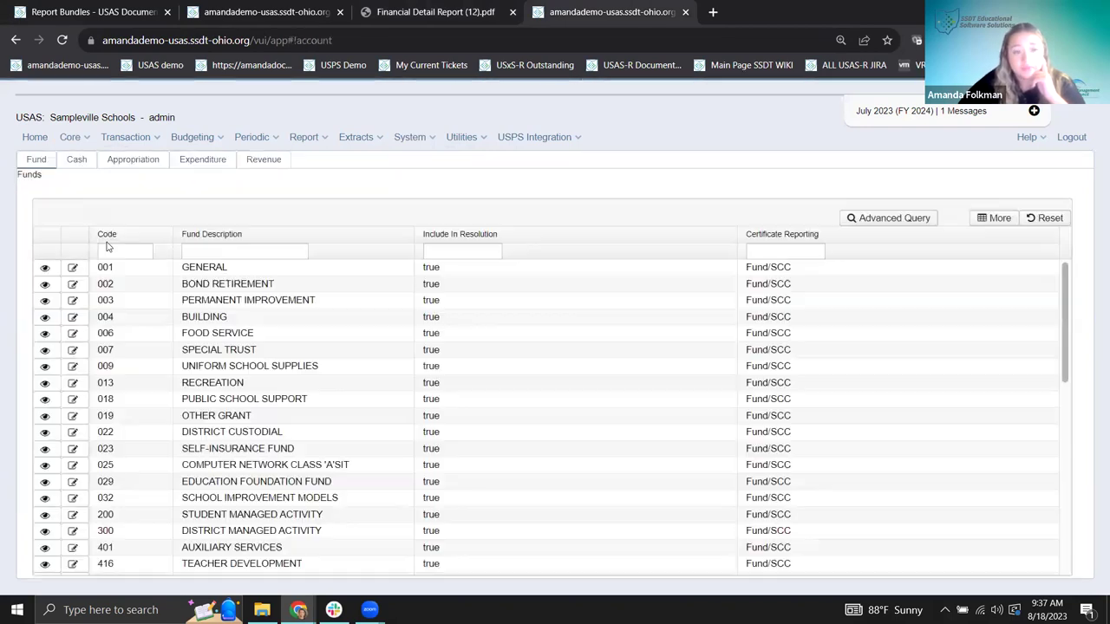
{"action": "left_click", "coordinate": [80, 166]}
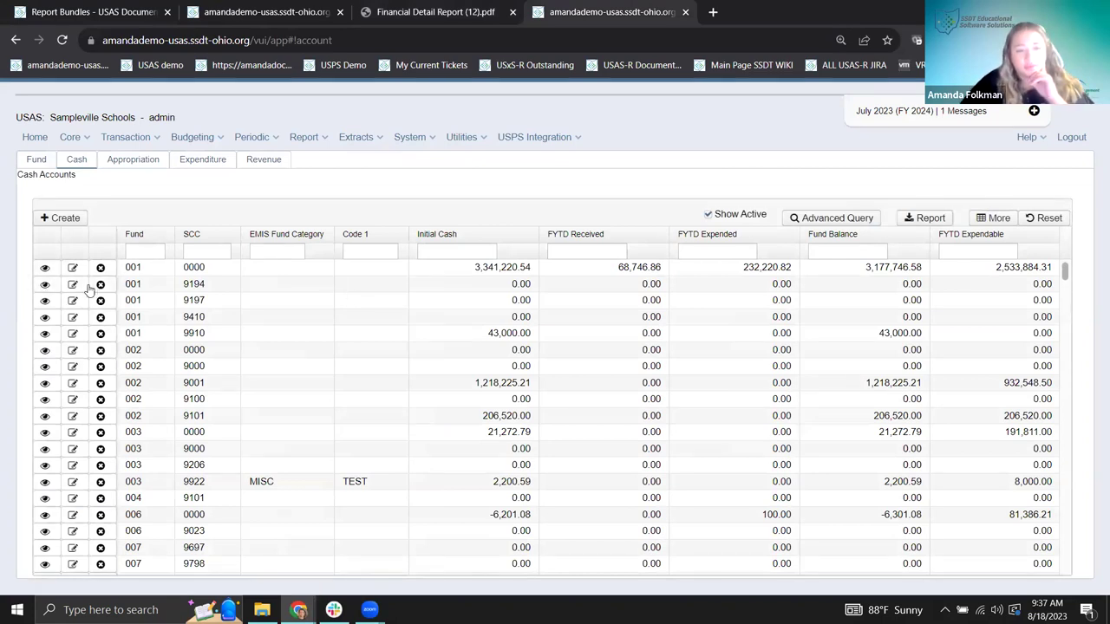
{"action": "left_click", "coordinate": [46, 269]}
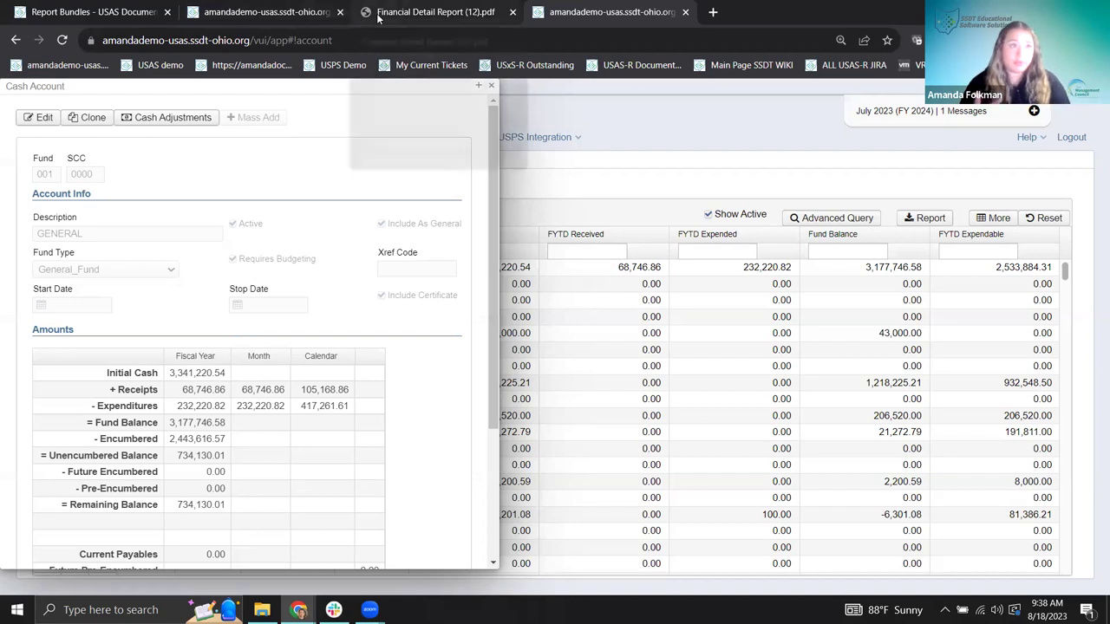
Switch between the Financial Detail Report form and its generated PDF to compare them, ending on the form.
{"action": "mouse_move", "coordinate": [378, 17]}
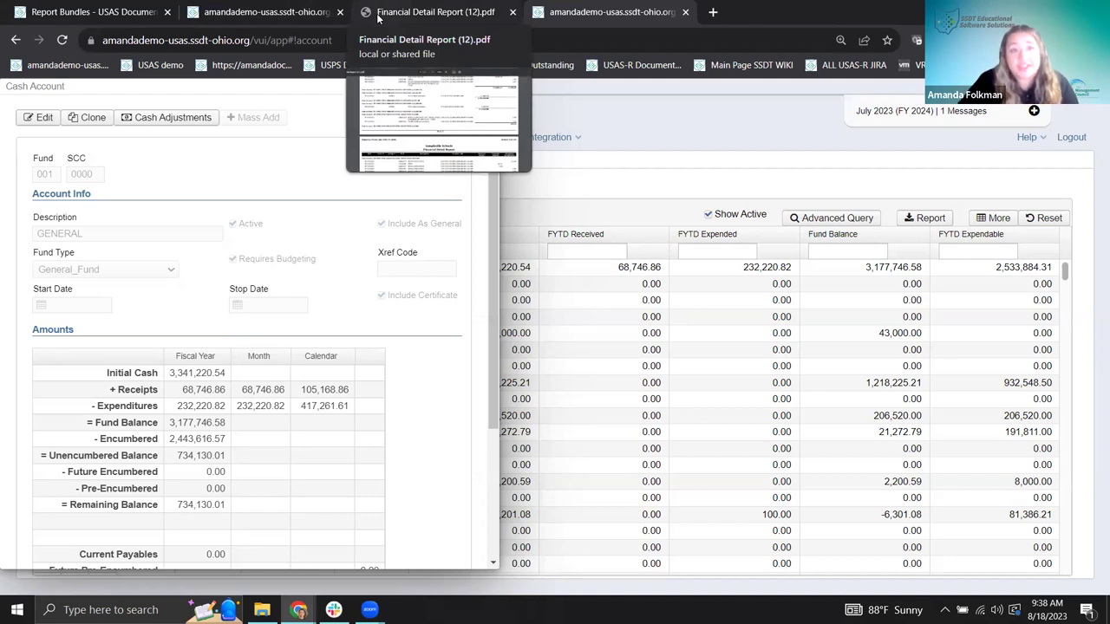
{"action": "left_click", "coordinate": [280, 9]}
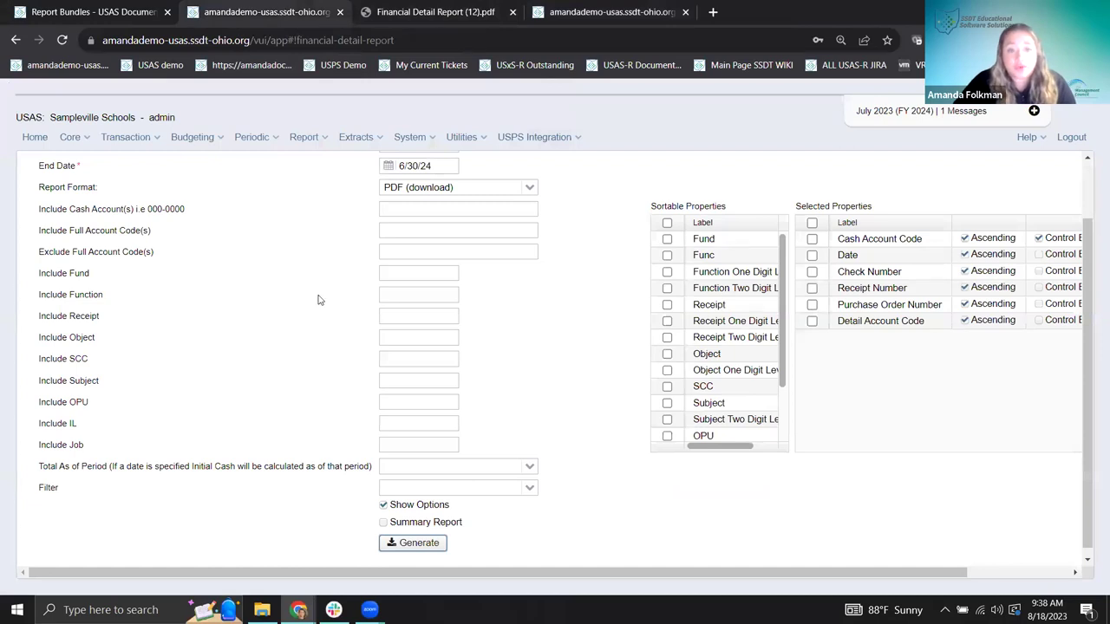
{"action": "scroll", "coordinate": [317, 299], "scroll_direction": "up", "scroll_amount": 1}
{"action": "left_click", "coordinate": [427, 14]}
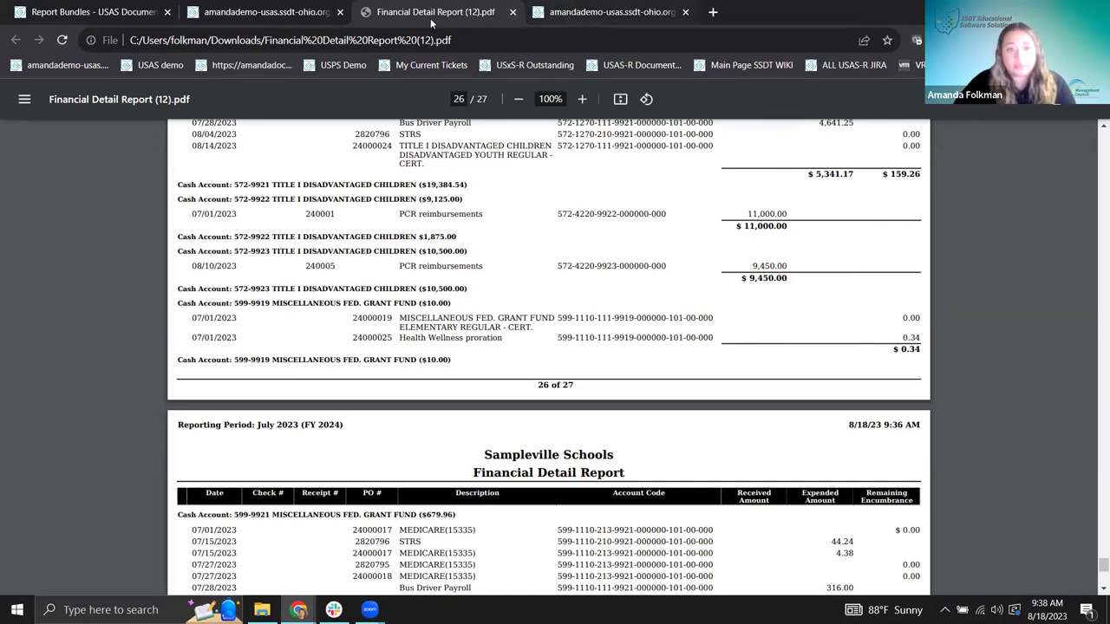
{"action": "left_click", "coordinate": [291, 13]}
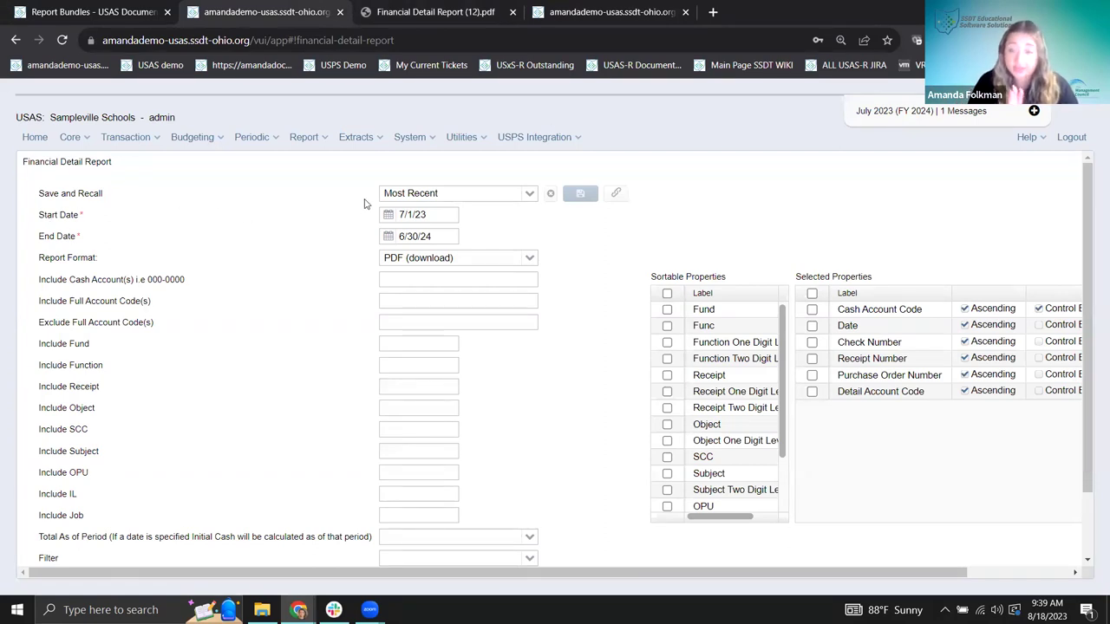
Examine the date, description, account code and expended amount of the second Medicare entry on the last page of the Financial Detail Report PDF.
{"action": "left_click", "coordinate": [395, 10]}
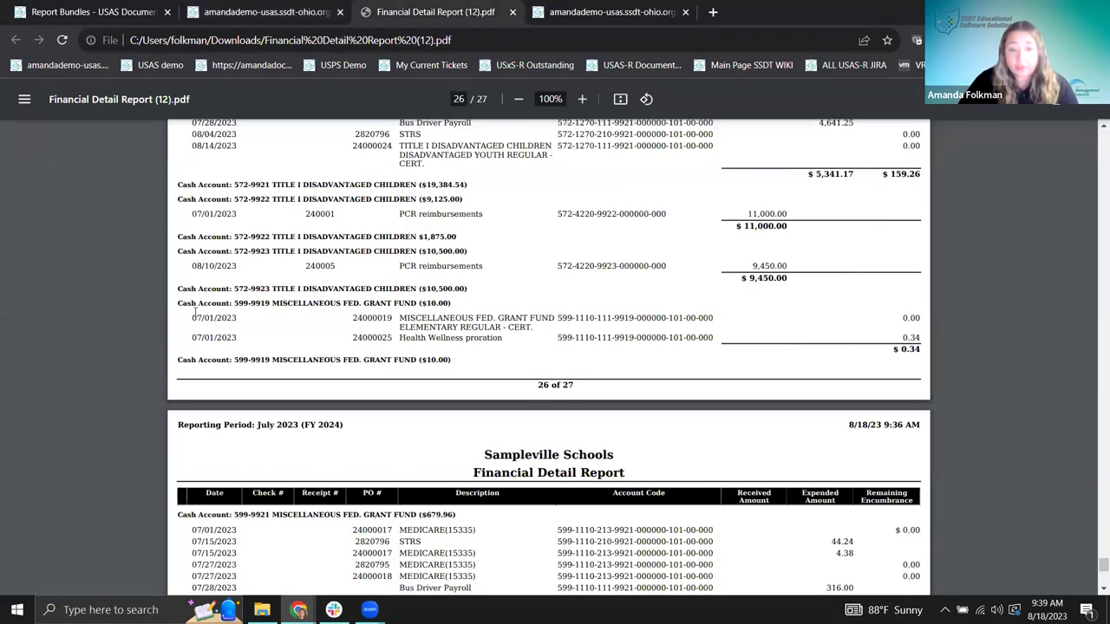
{"action": "scroll", "coordinate": [217, 494], "scroll_direction": "down", "scroll_amount": 3}
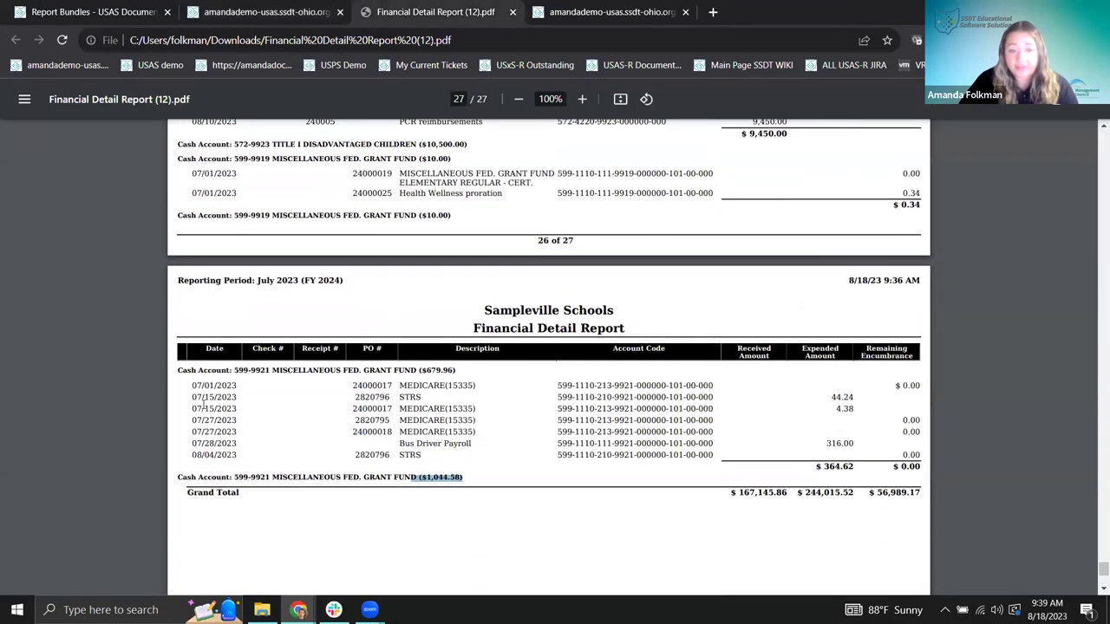
{"action": "left_click_drag", "start_coordinate": [195, 409], "coordinate": [234, 409]}
{"action": "left_click_drag", "start_coordinate": [363, 408], "coordinate": [856, 413]}
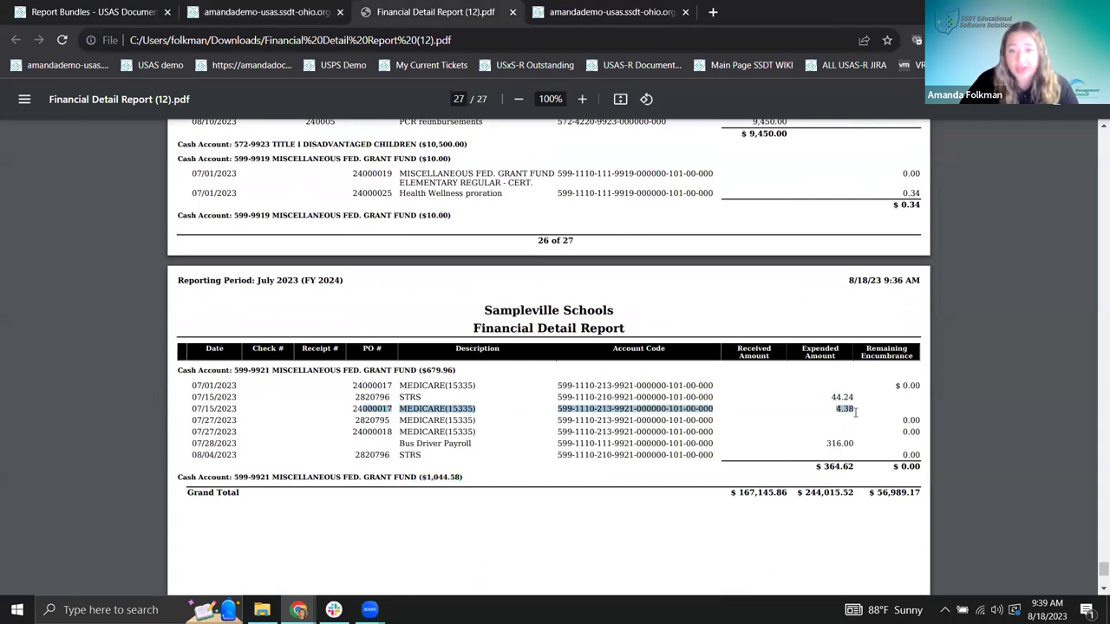
{"action": "left_click_drag", "start_coordinate": [192, 408], "coordinate": [243, 404]}
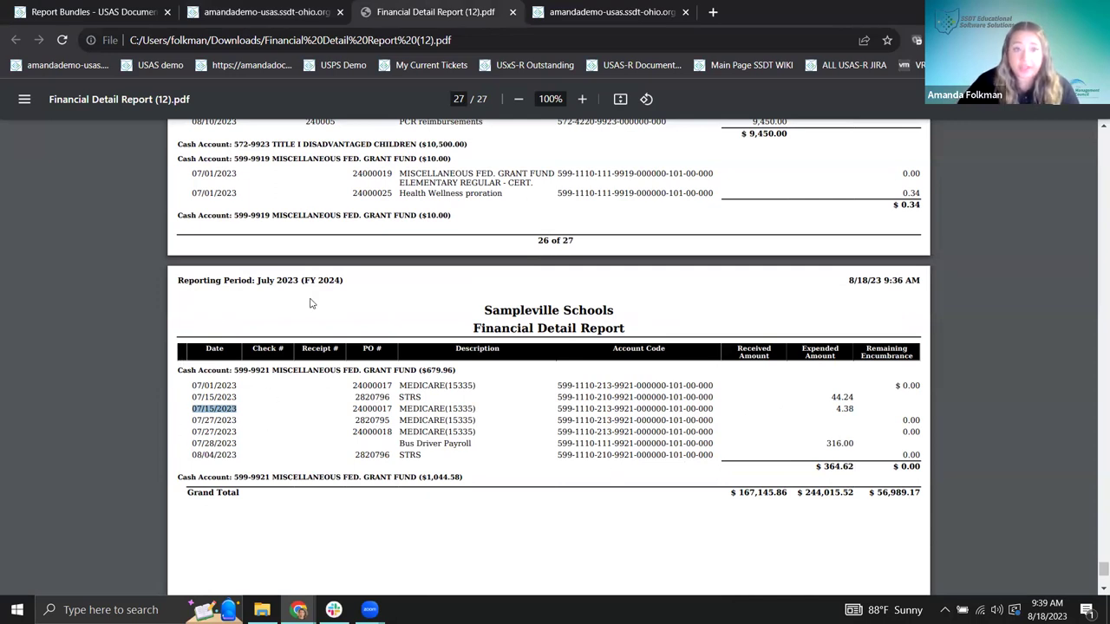
Generate the Budget Summary Report as a PDF download, excluding accounts with zero amounts.
{"action": "left_click", "coordinate": [277, 14]}
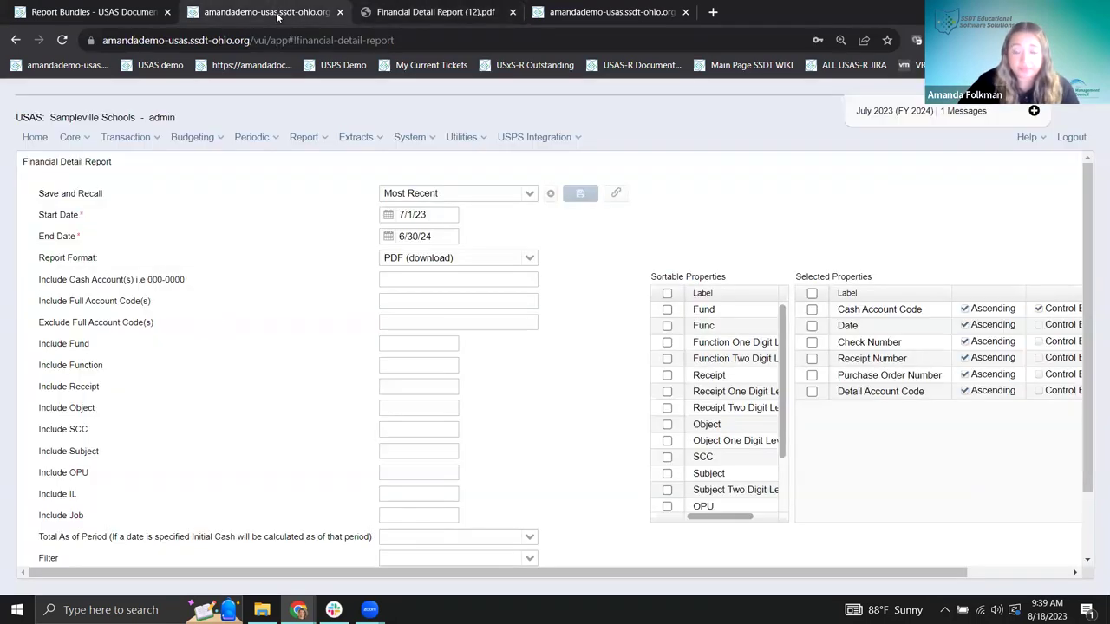
{"action": "left_click", "coordinate": [299, 137]}
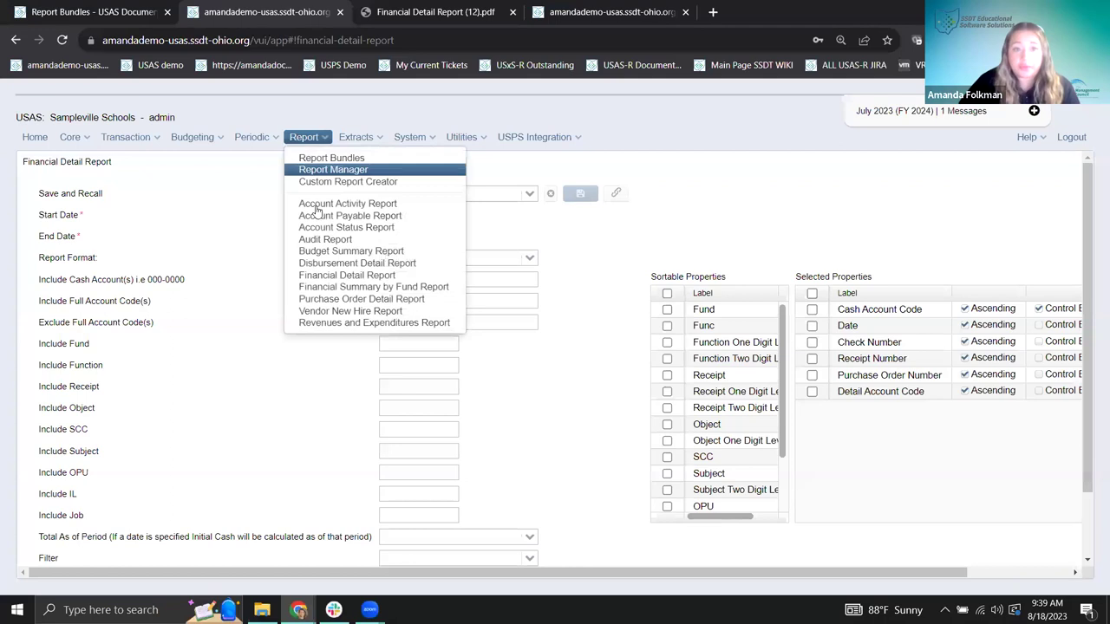
{"action": "left_click", "coordinate": [333, 251]}
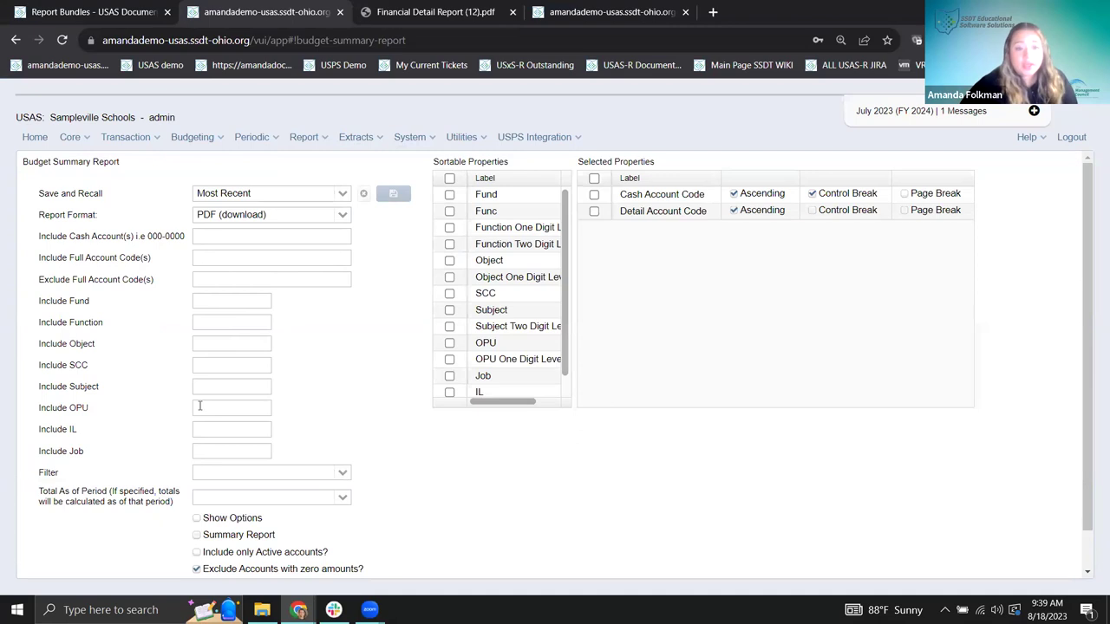
{"action": "scroll", "coordinate": [238, 500], "scroll_direction": "down", "scroll_amount": 2}
{"action": "scroll", "coordinate": [208, 280], "scroll_direction": "up", "scroll_amount": 2}
{"action": "scroll", "coordinate": [209, 280], "scroll_direction": "down", "scroll_amount": 2}
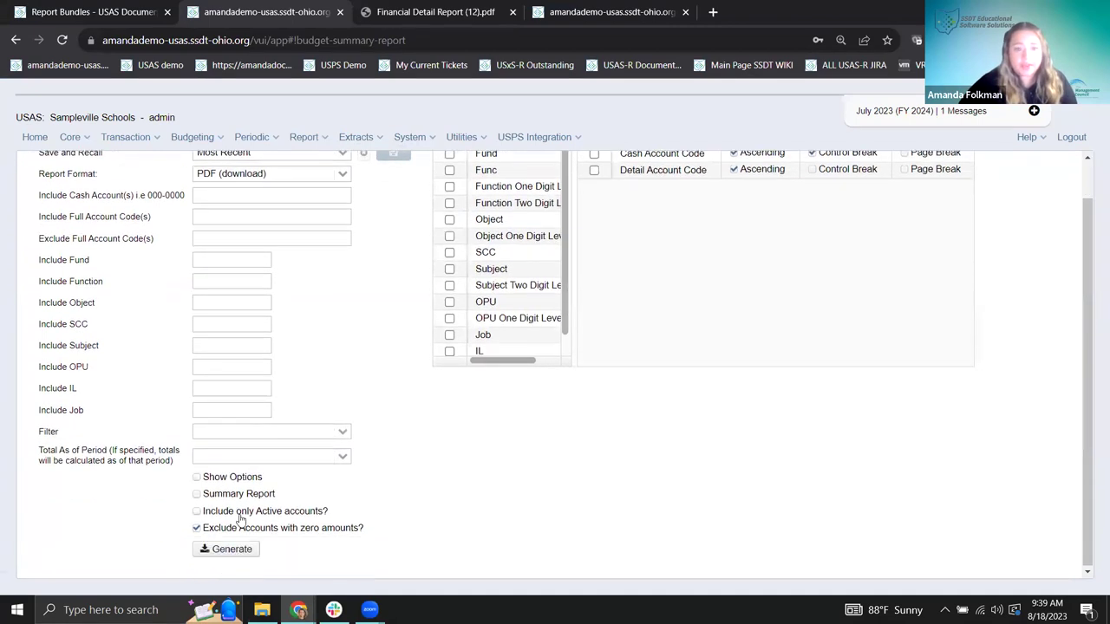
{"action": "left_click", "coordinate": [224, 550]}
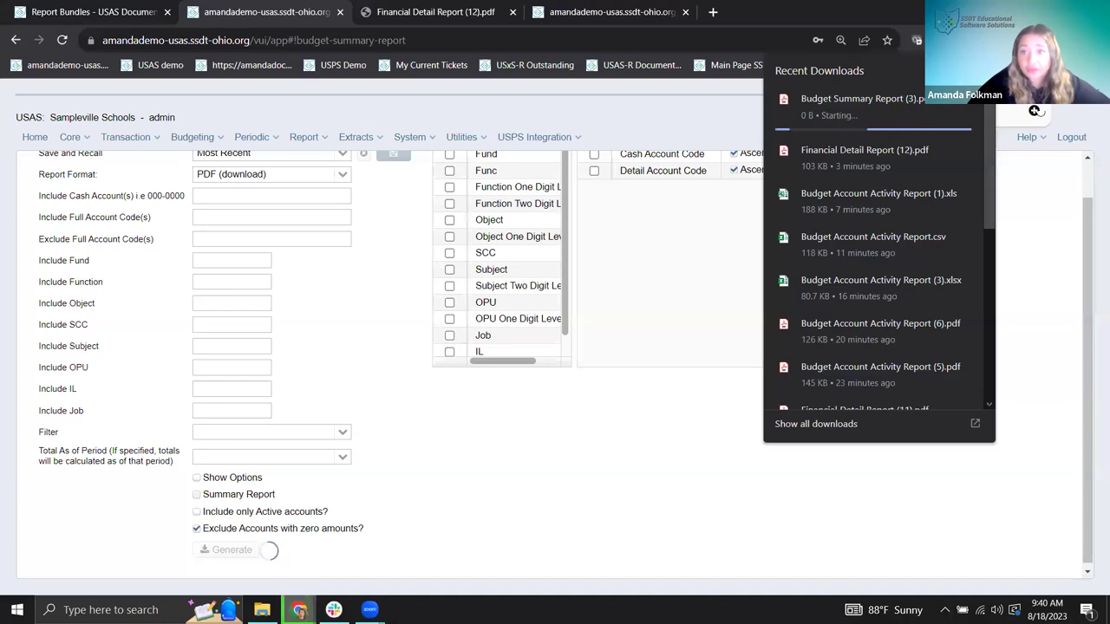
View the periods offered for Total As of Period without choosing one.
{"action": "left_click", "coordinate": [345, 457]}
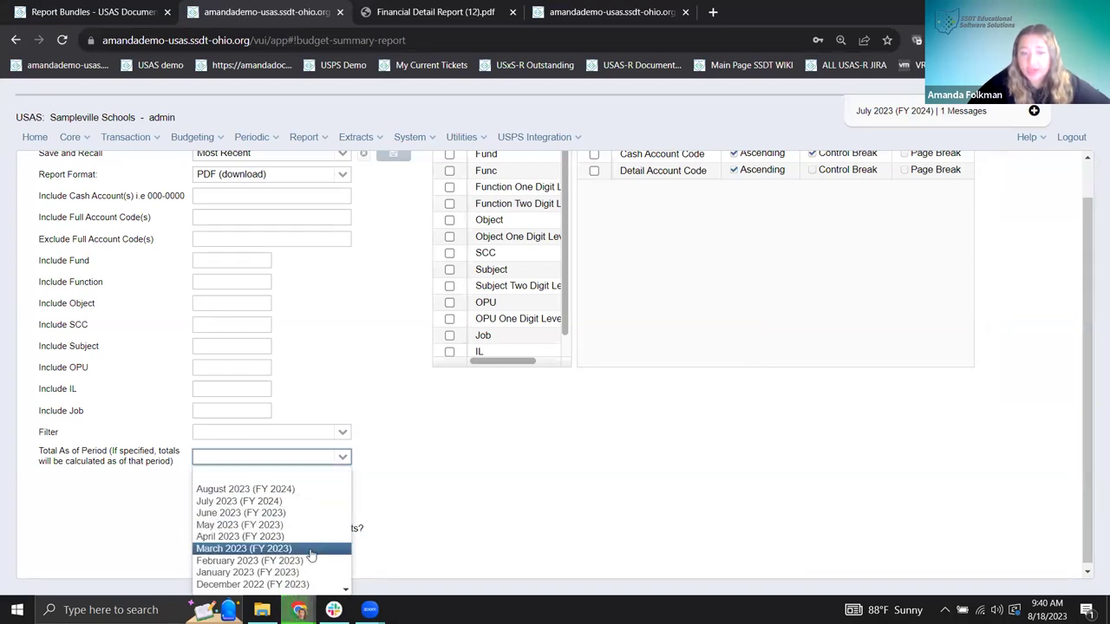
{"action": "left_click", "coordinate": [529, 463]}
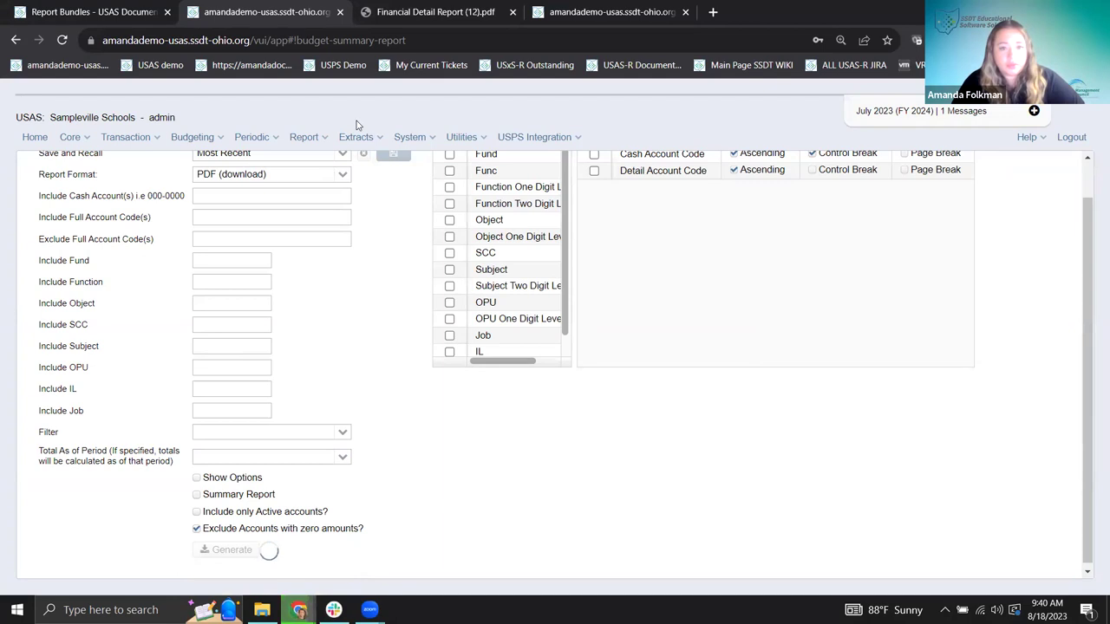
{"action": "scroll", "coordinate": [359, 391], "scroll_direction": "up", "scroll_amount": 1}
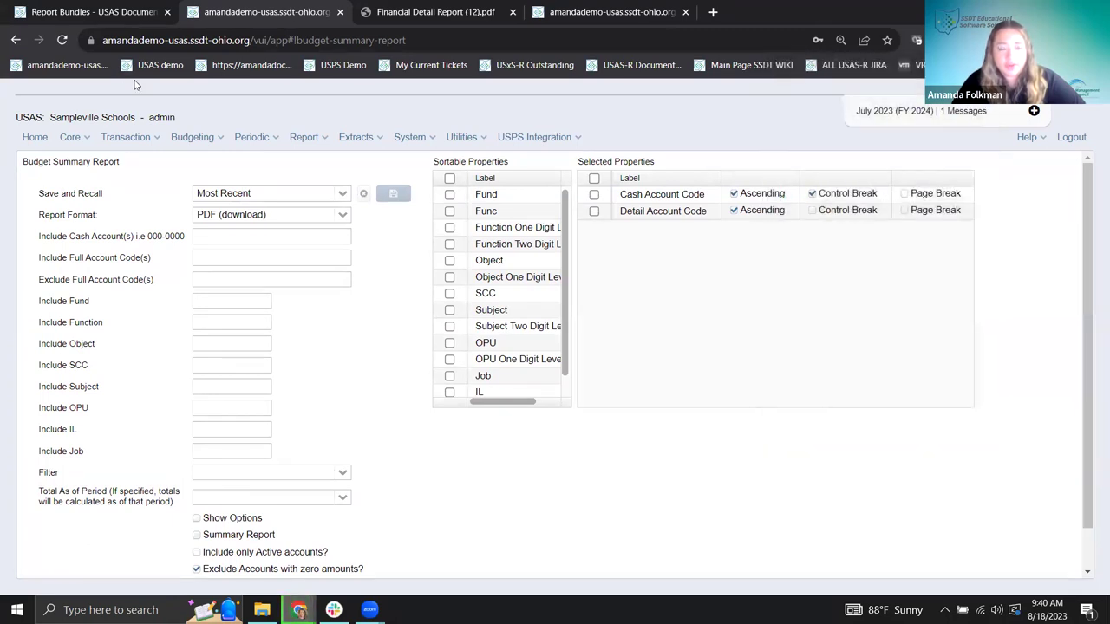
Close the cash account details in the other USAS browser page, go to the home page and show the available reports.
{"action": "key", "text": "ctrl+4"}
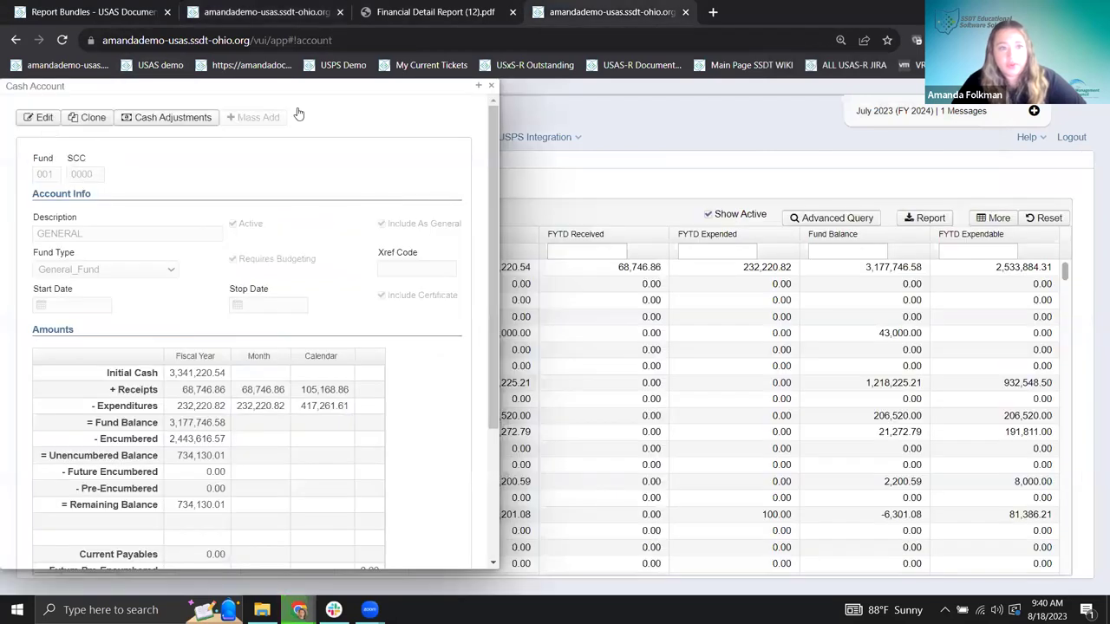
{"action": "left_click", "coordinate": [35, 140]}
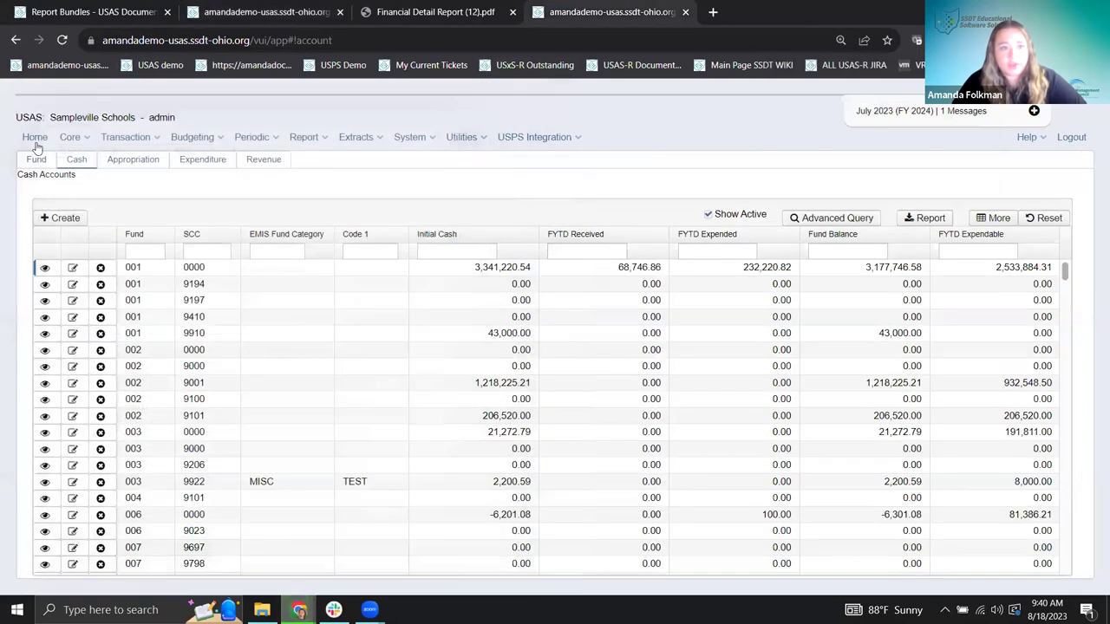
{"action": "left_click", "coordinate": [33, 141]}
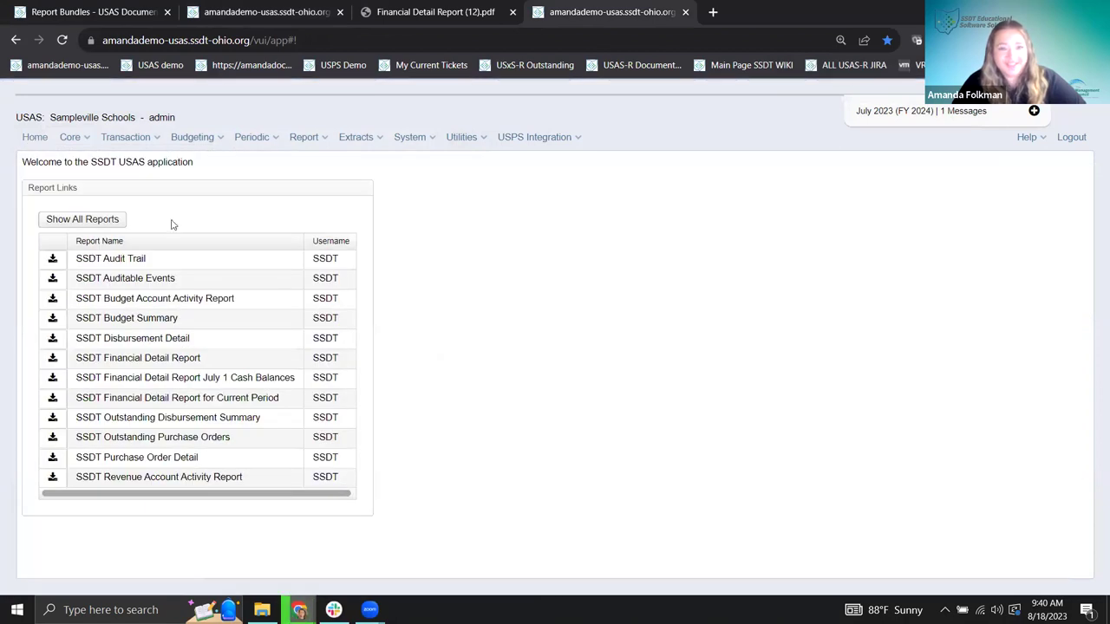
{"action": "left_click", "coordinate": [303, 141]}
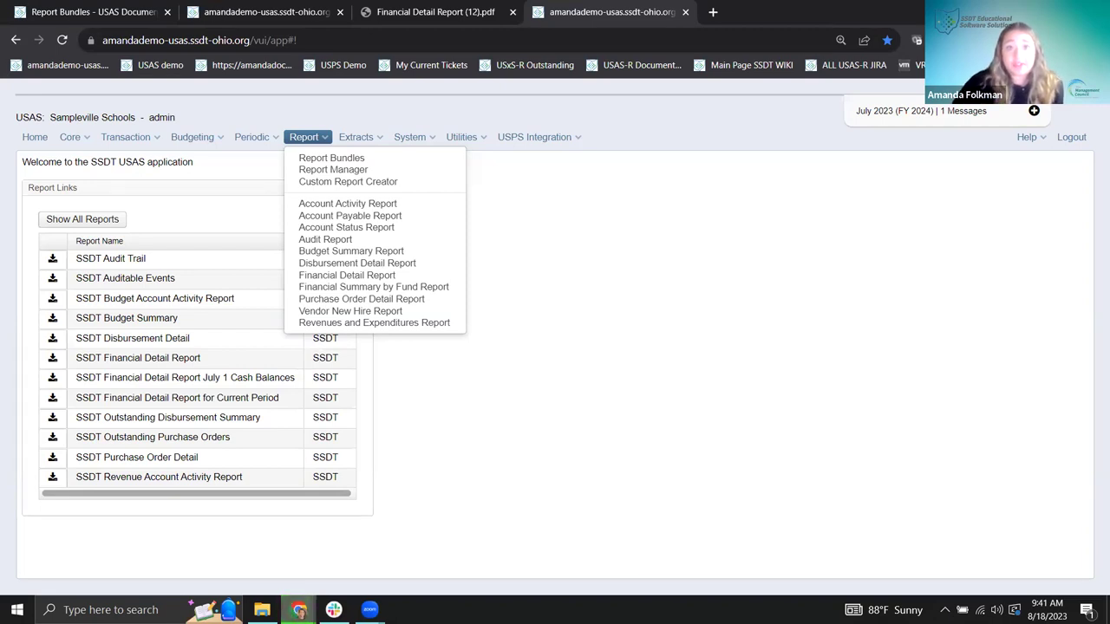
Examine the PO number of the 07/15/2023 Medicare entry and the receipt number of the IDEA Part B Grants reimbursement in the PDF.
{"action": "left_click", "coordinate": [399, 13]}
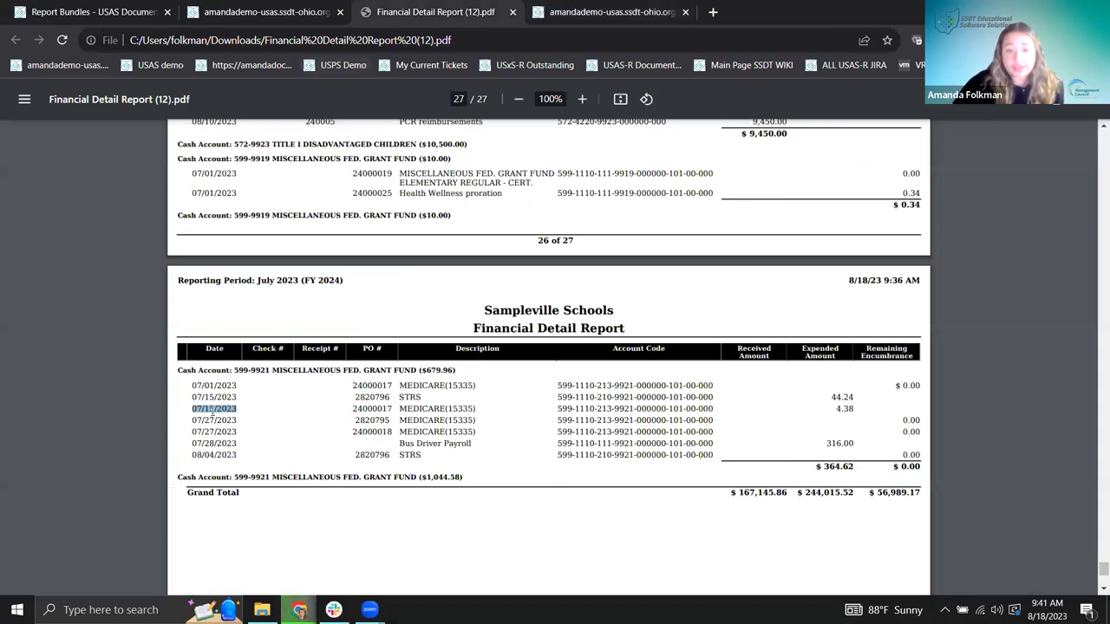
{"action": "left_click_drag", "start_coordinate": [352, 408], "coordinate": [398, 408]}
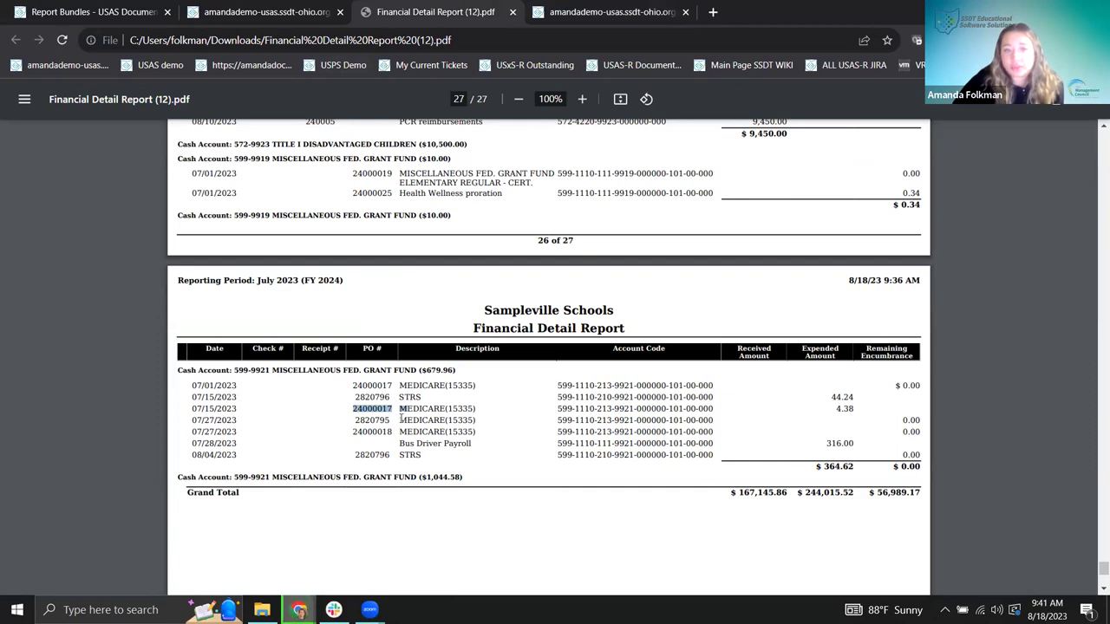
{"action": "scroll", "coordinate": [401, 417], "scroll_direction": "up", "scroll_amount": 5}
{"action": "scroll", "coordinate": [311, 287], "scroll_direction": "up", "scroll_amount": 2}
{"action": "left_click_drag", "start_coordinate": [305, 307], "coordinate": [332, 310]}
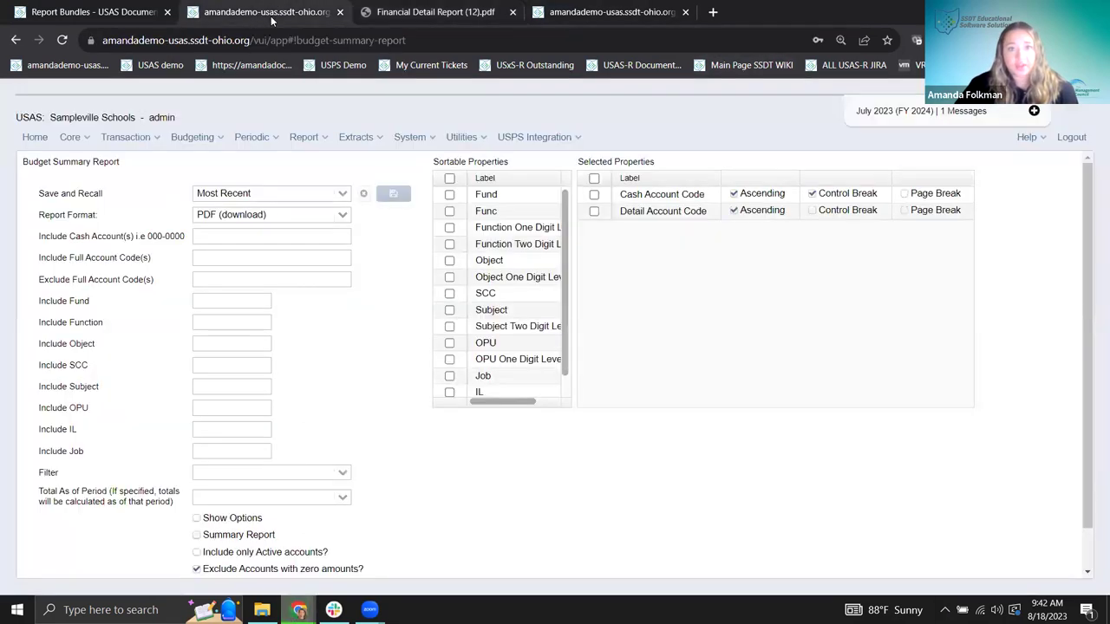
Open the Financial Detail Report options in the USAS browser page showing the home screen.
{"action": "left_click", "coordinate": [270, 18]}
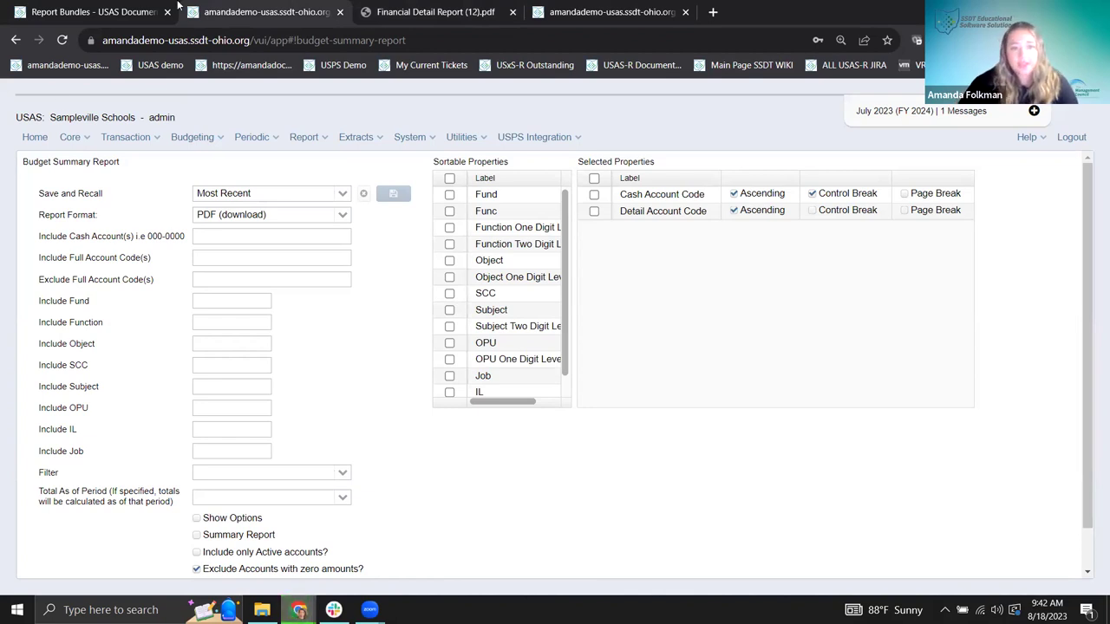
{"action": "left_click", "coordinate": [572, 31]}
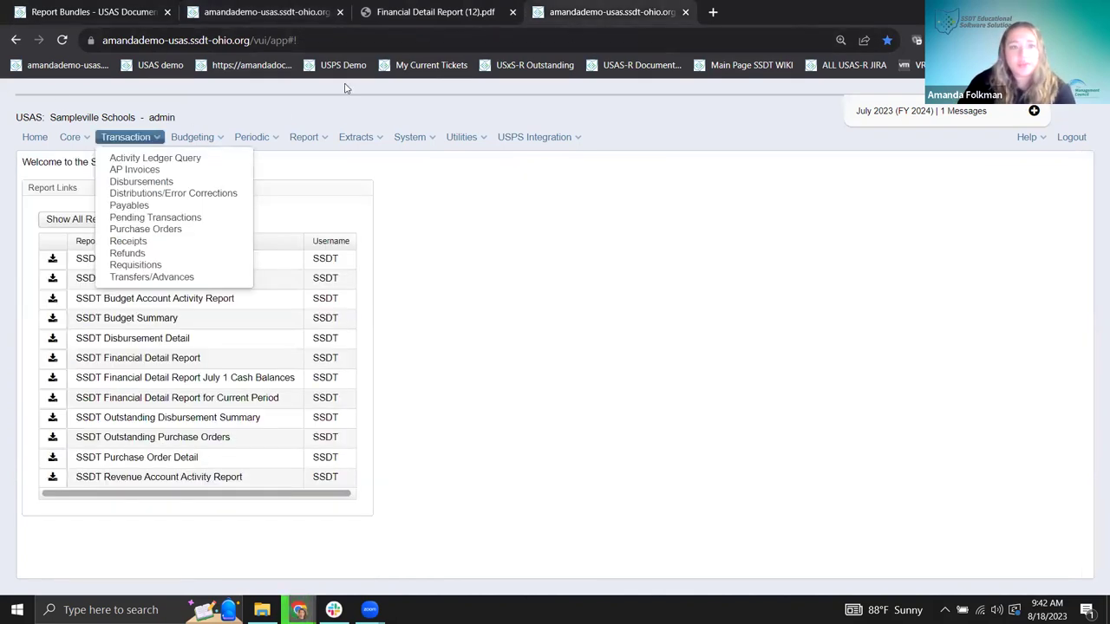
{"action": "mouse_move", "coordinate": [304, 137]}
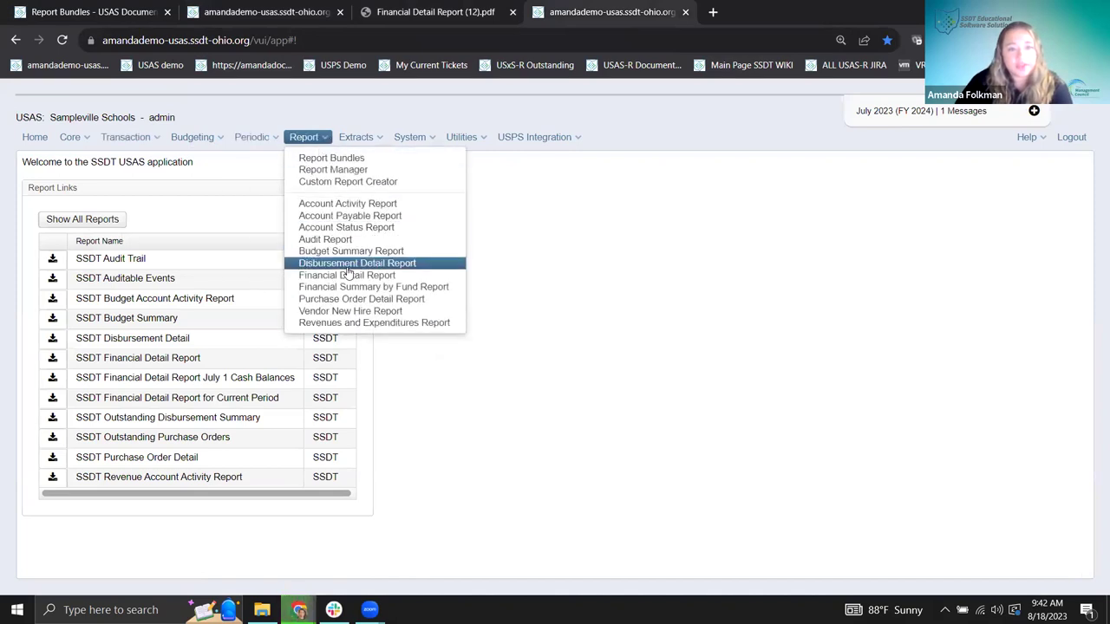
{"action": "left_click", "coordinate": [352, 277]}
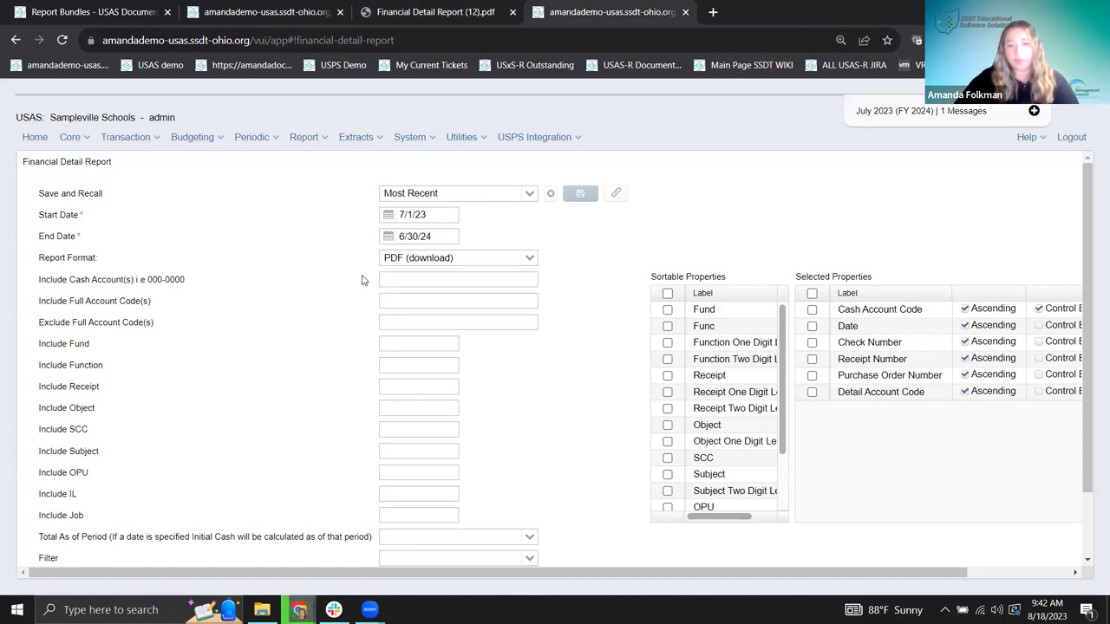
Try limiting the Financial Detail Report to fund 001, and clear the Include Fund filter.
{"action": "left_click", "coordinate": [400, 348]}
{"action": "type", "text": "001"}
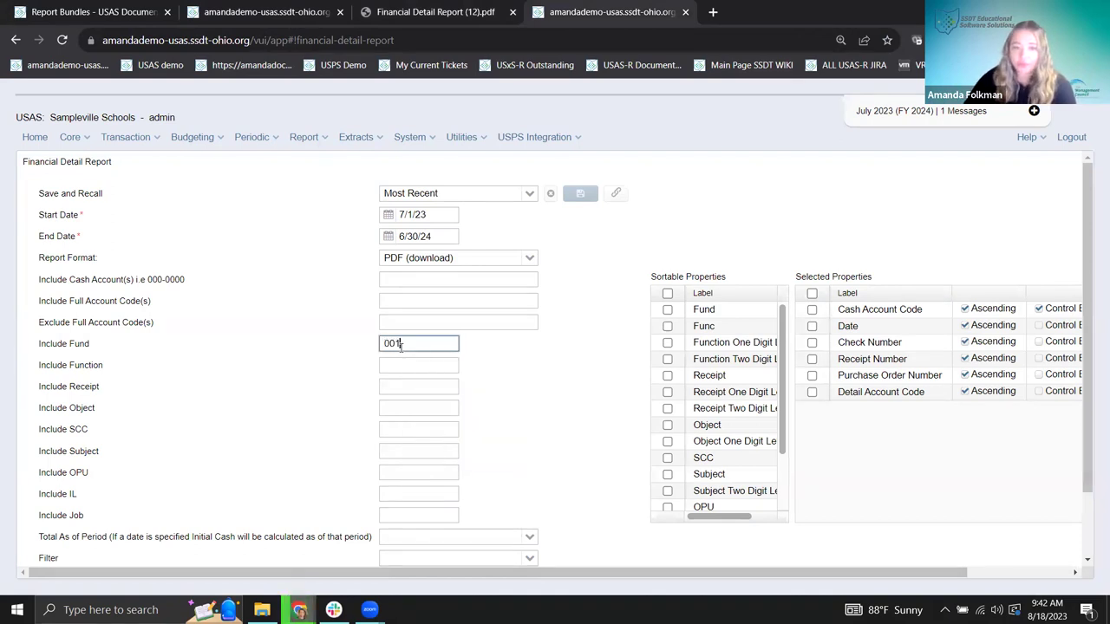
{"action": "left_click", "coordinate": [570, 373]}
{"action": "left_click", "coordinate": [386, 386]}
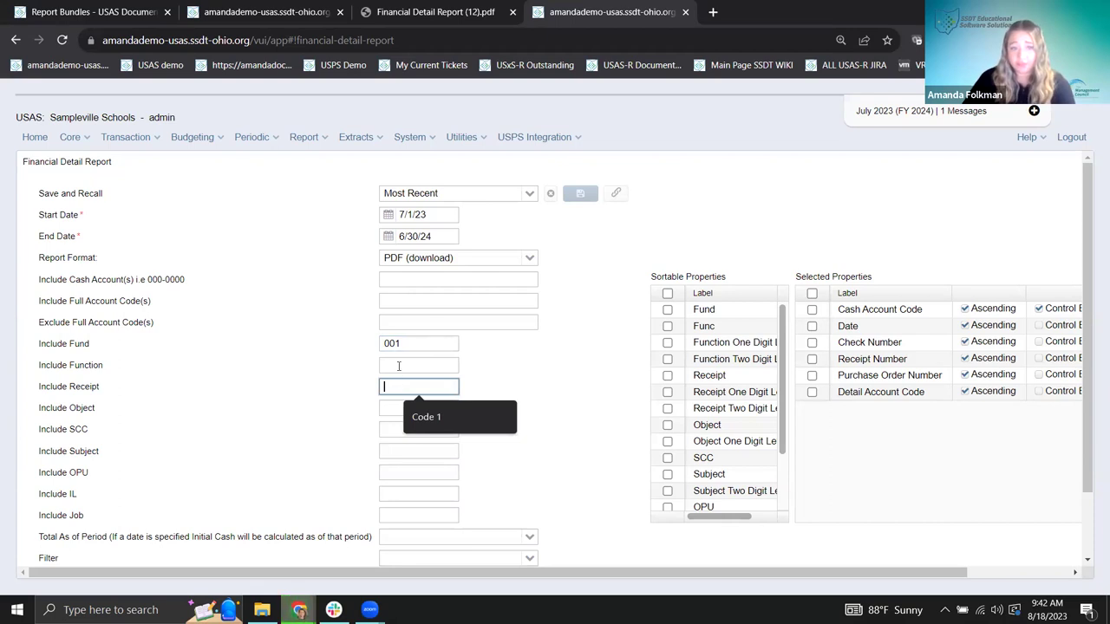
{"action": "left_click", "coordinate": [399, 364]}
{"action": "left_click_drag", "start_coordinate": [406, 346], "coordinate": [371, 334]}
{"action": "key", "text": "BackSpace"}
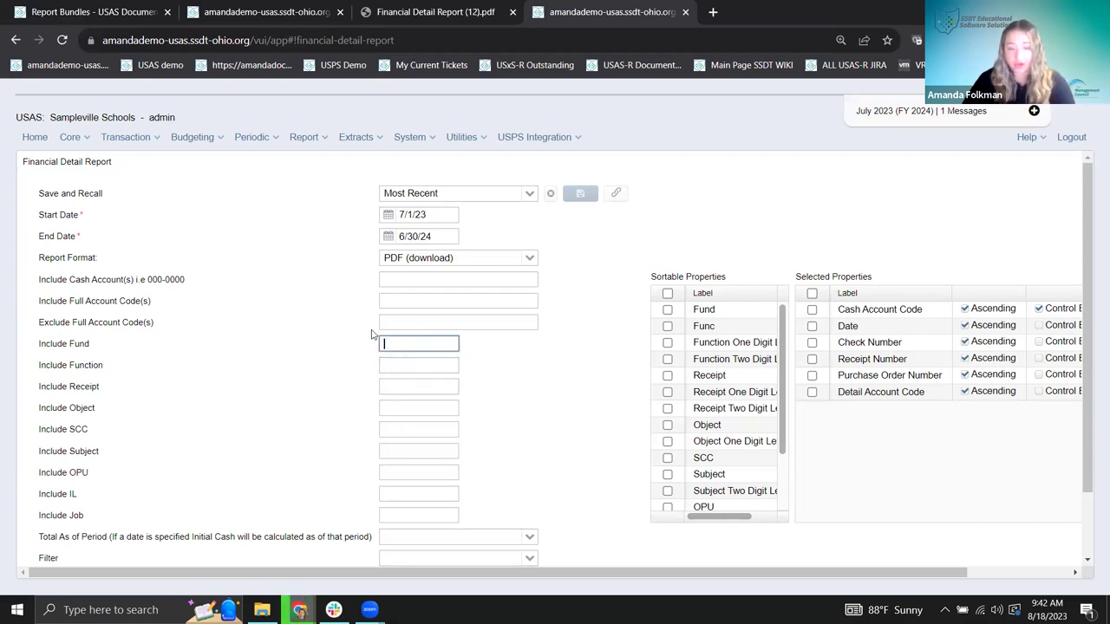
Try entering 001-000 as the included cash account, and clear the filter.
{"action": "left_click", "coordinate": [409, 275]}
{"action": "type", "text": "001-000"}
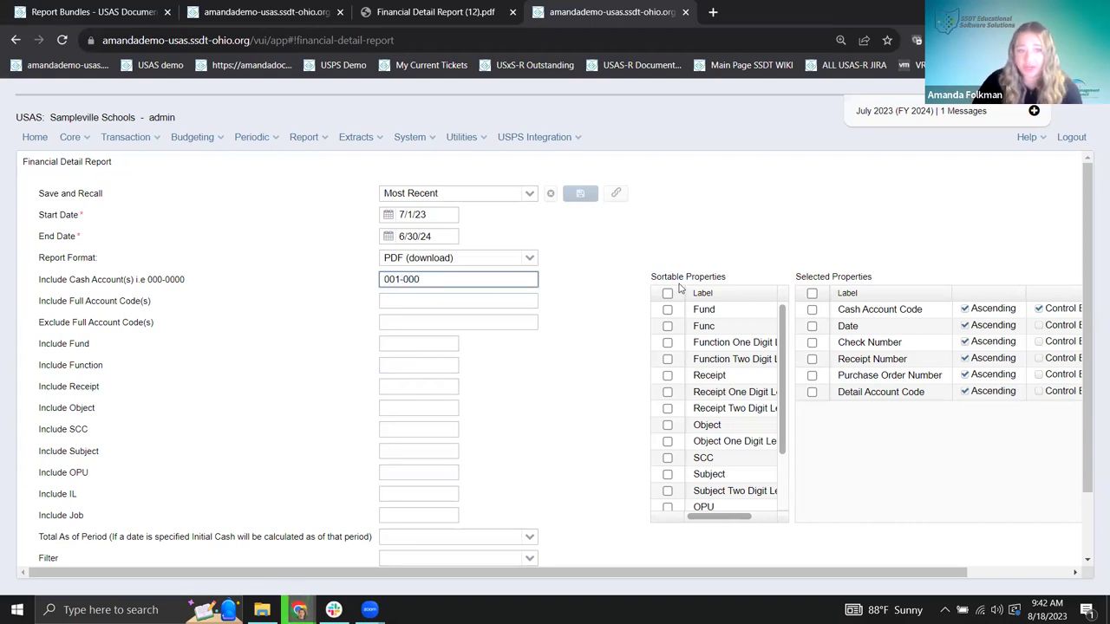
{"action": "key", "text": "BackSpace"}
{"action": "key", "text": "BackSpace"}
{"action": "key", "text": "BackSpace"}
{"action": "key", "text": "BackSpace"}
{"action": "key", "text": "BackSpace"}
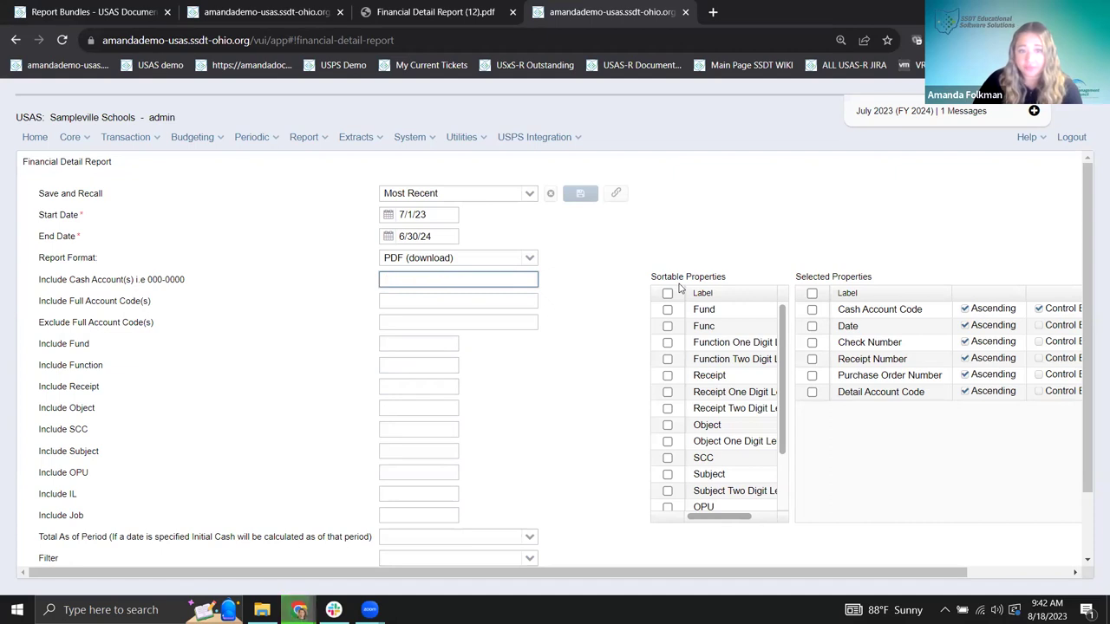
Copy the full account code of the first Title I Medicare entry from the PDF into the Include Cash Account(s) filter.
{"action": "left_click_drag", "start_coordinate": [39, 301], "coordinate": [153, 310]}
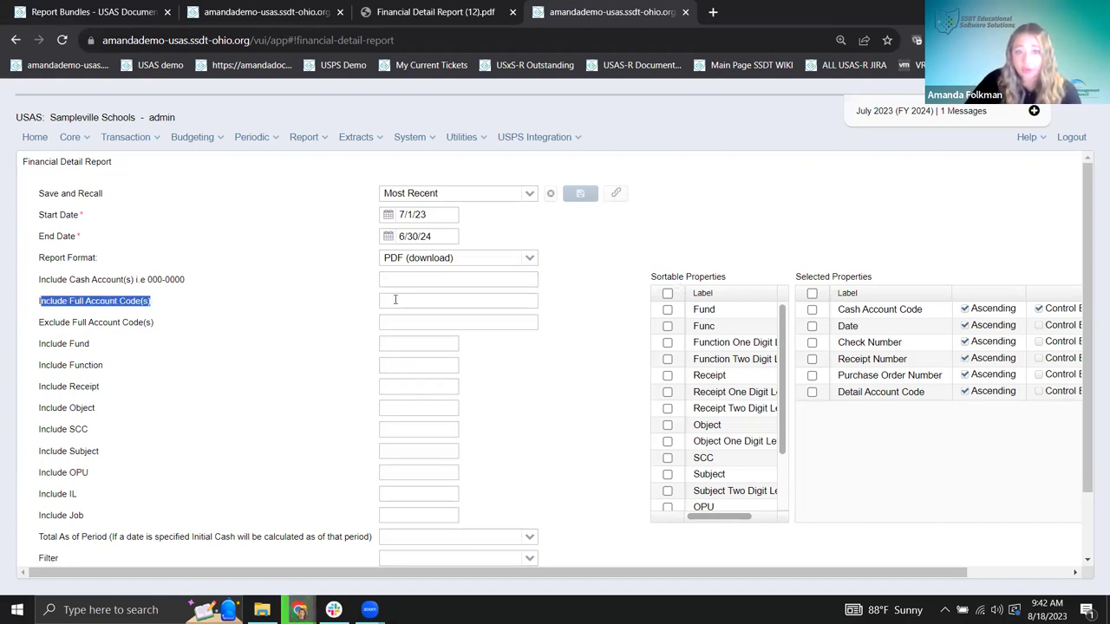
{"action": "left_click_drag", "start_coordinate": [55, 323], "coordinate": [158, 325]}
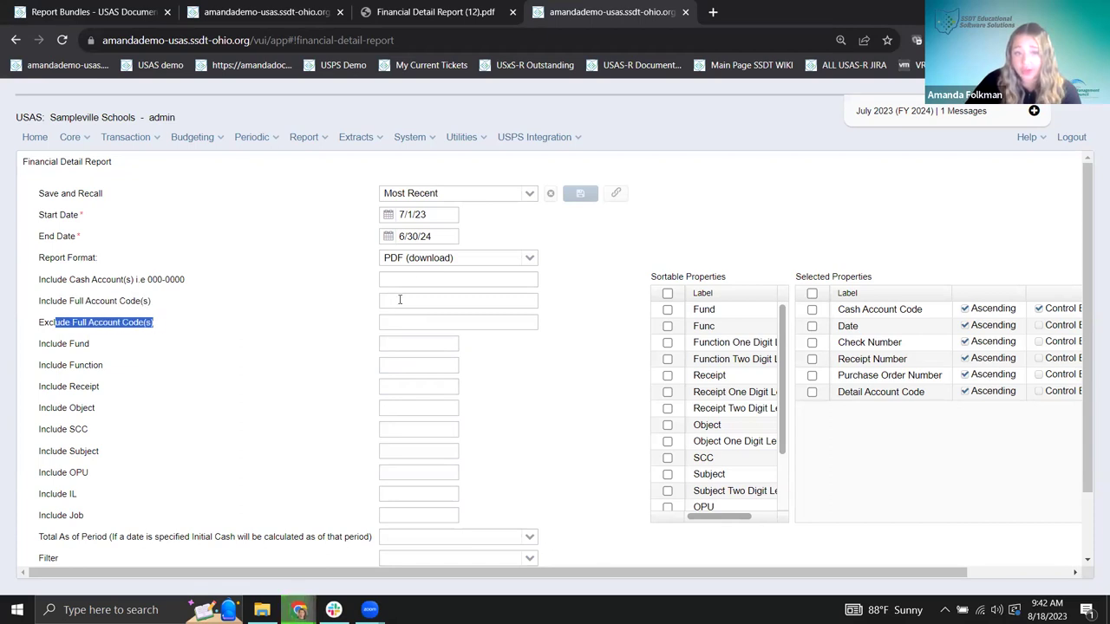
{"action": "left_click", "coordinate": [414, 277]}
{"action": "left_click", "coordinate": [403, 11]}
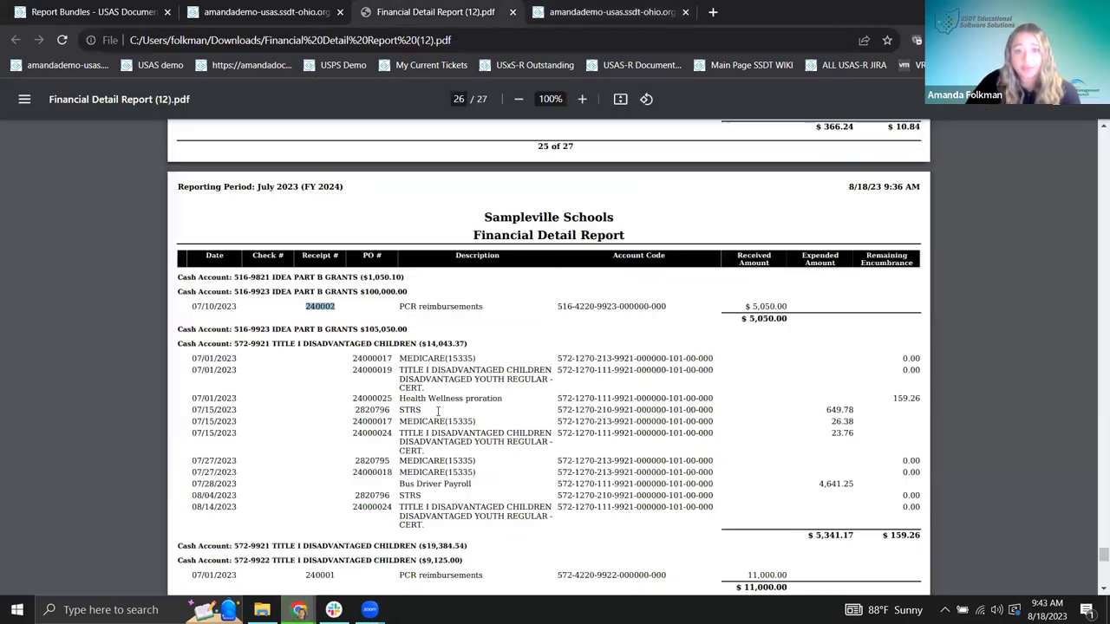
{"action": "left_click_drag", "start_coordinate": [558, 357], "coordinate": [712, 353]}
{"action": "key", "text": "ctrl+c"}
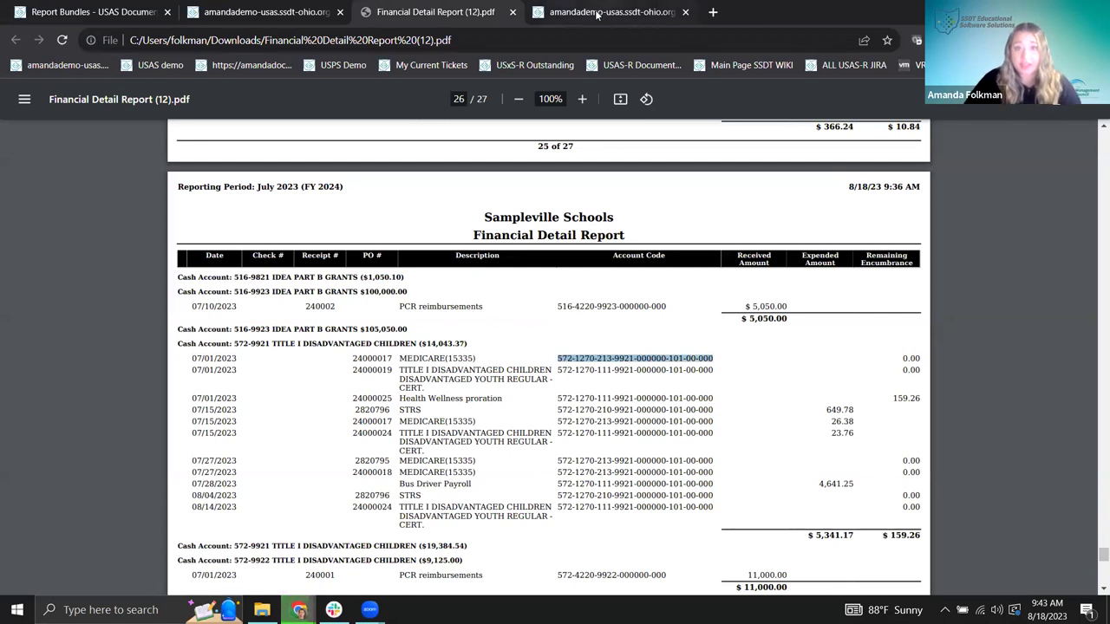
{"action": "left_click", "coordinate": [288, 11]}
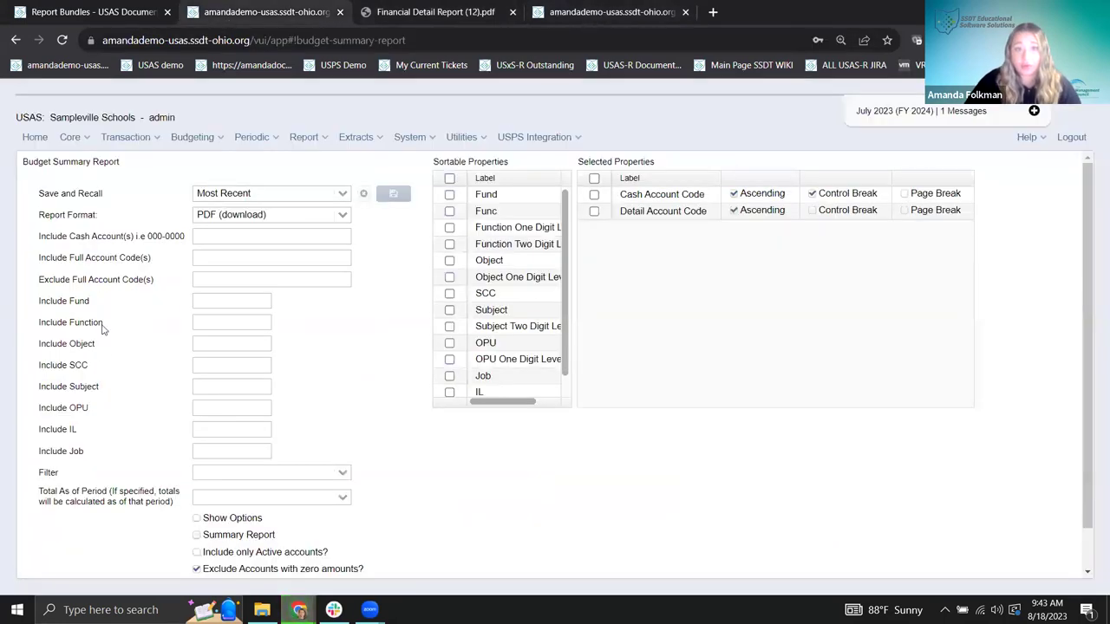
{"action": "left_click", "coordinate": [590, 12]}
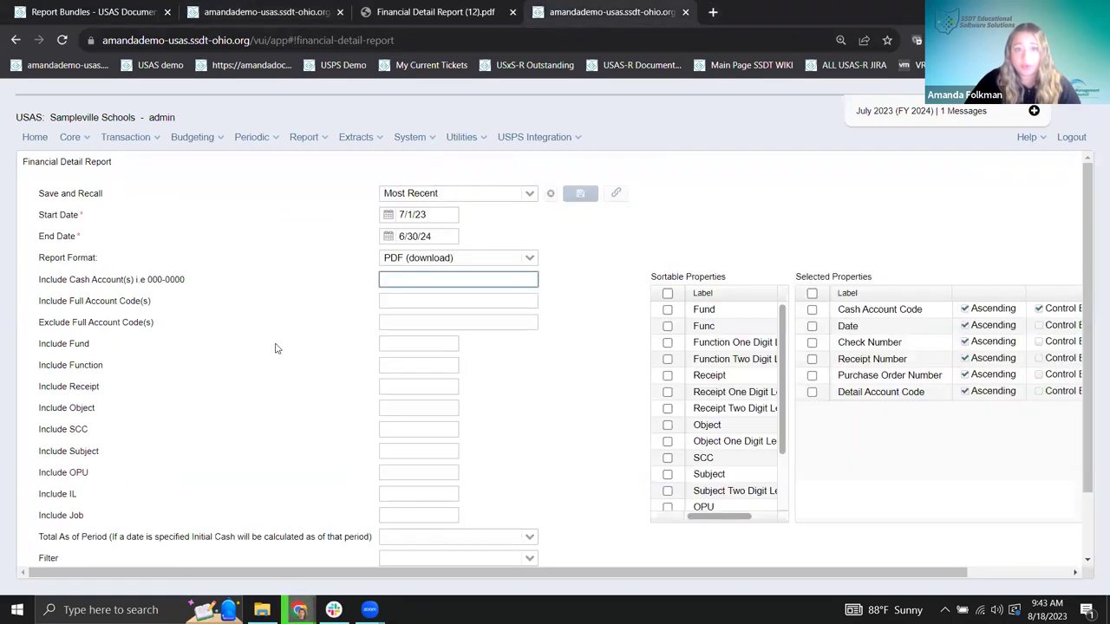
{"action": "key", "text": "ctrl+v"}
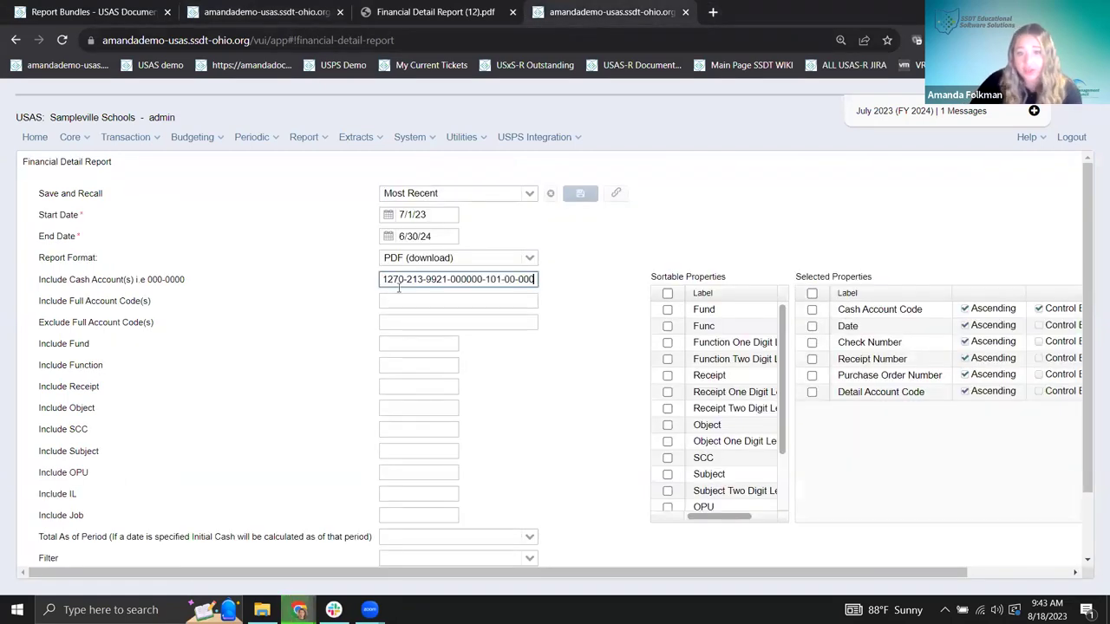
Check the beginning of the account code in the Include Cash Account(s) filter, and clear the filter.
{"action": "key", "text": "Left"}
{"action": "key", "text": "Left"}
{"action": "key", "text": "Left"}
{"action": "key", "text": "Left"}
{"action": "key", "text": "Left"}
{"action": "key", "text": "Left"}
{"action": "key", "text": "Left"}
{"action": "key", "text": "Left"}
{"action": "key", "text": "Left"}
{"action": "key", "text": "Left"}
{"action": "key", "text": "Left"}
{"action": "key", "text": "Left"}
{"action": "key", "text": "Left"}
{"action": "key", "text": "Left"}
{"action": "key", "text": "Left"}
{"action": "key", "text": "Left"}
{"action": "key", "text": "Left"}
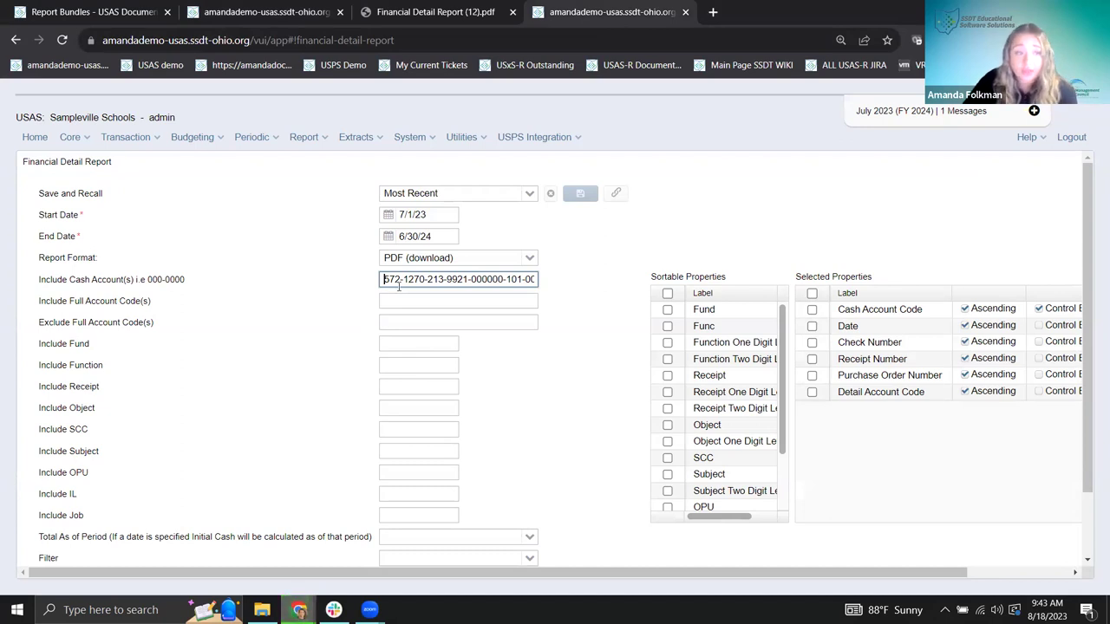
{"action": "left_click_drag", "start_coordinate": [382, 279], "coordinate": [549, 284]}
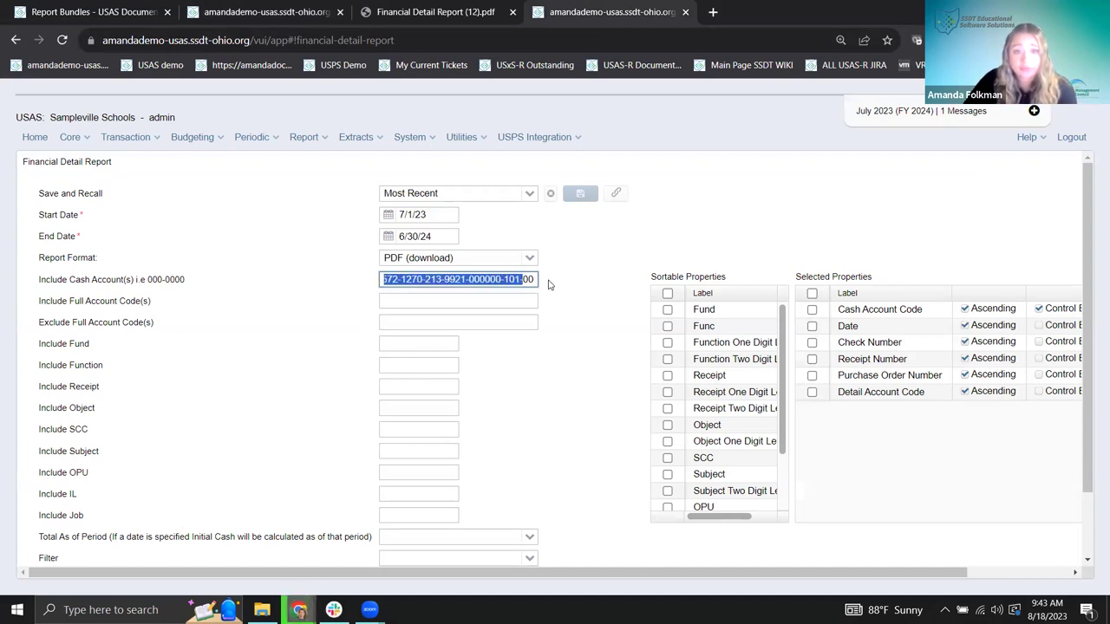
{"action": "key", "text": "BackSpace"}
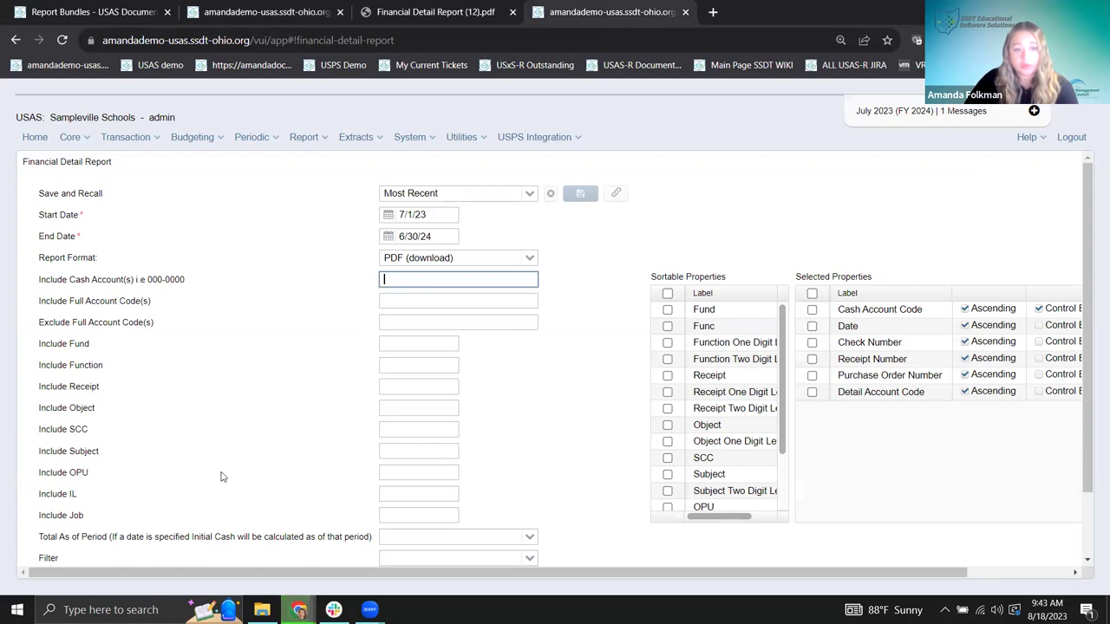
Browse the saved account filters offered for the Financial Detail Report without choosing one.
{"action": "scroll", "coordinate": [260, 477], "scroll_direction": "down", "scroll_amount": 1}
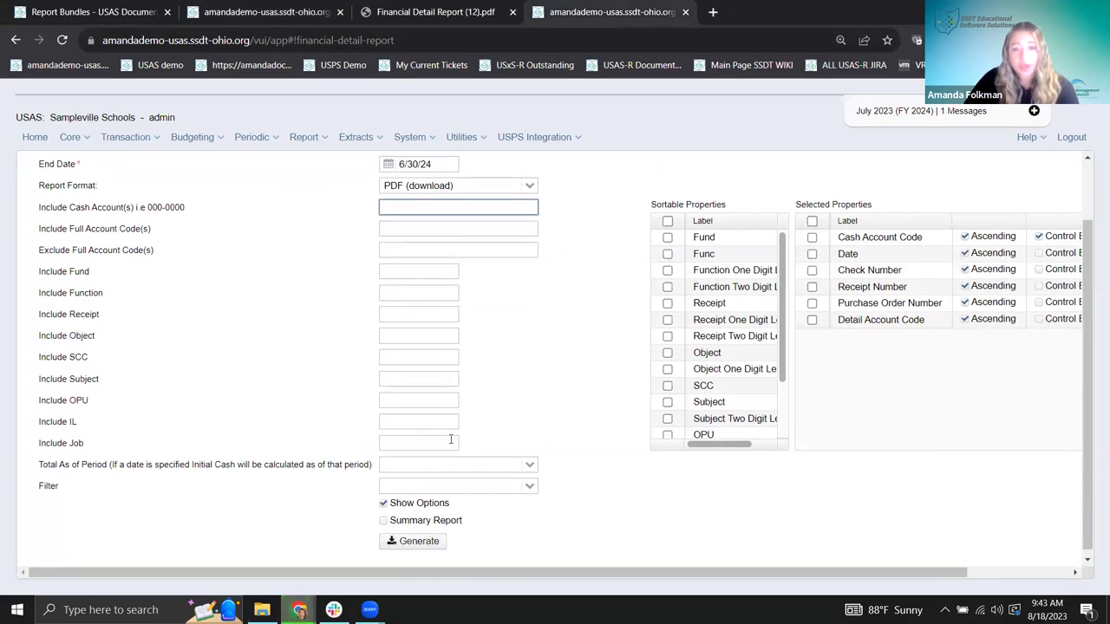
{"action": "scroll", "coordinate": [451, 440], "scroll_direction": "up", "scroll_amount": 1}
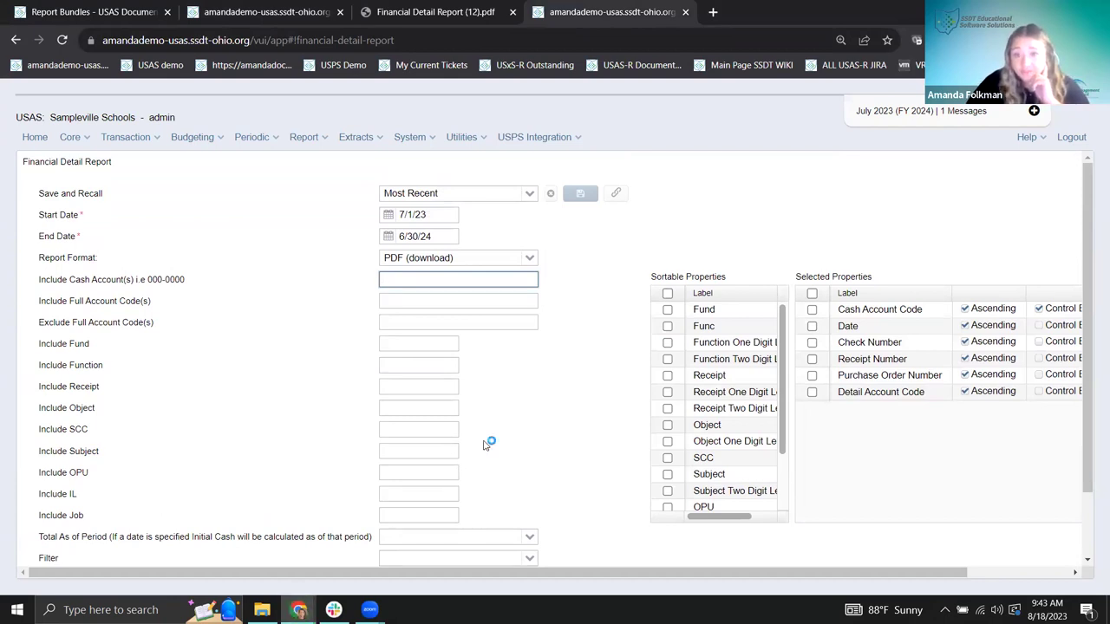
{"action": "scroll", "coordinate": [494, 442], "scroll_direction": "down", "scroll_amount": 1}
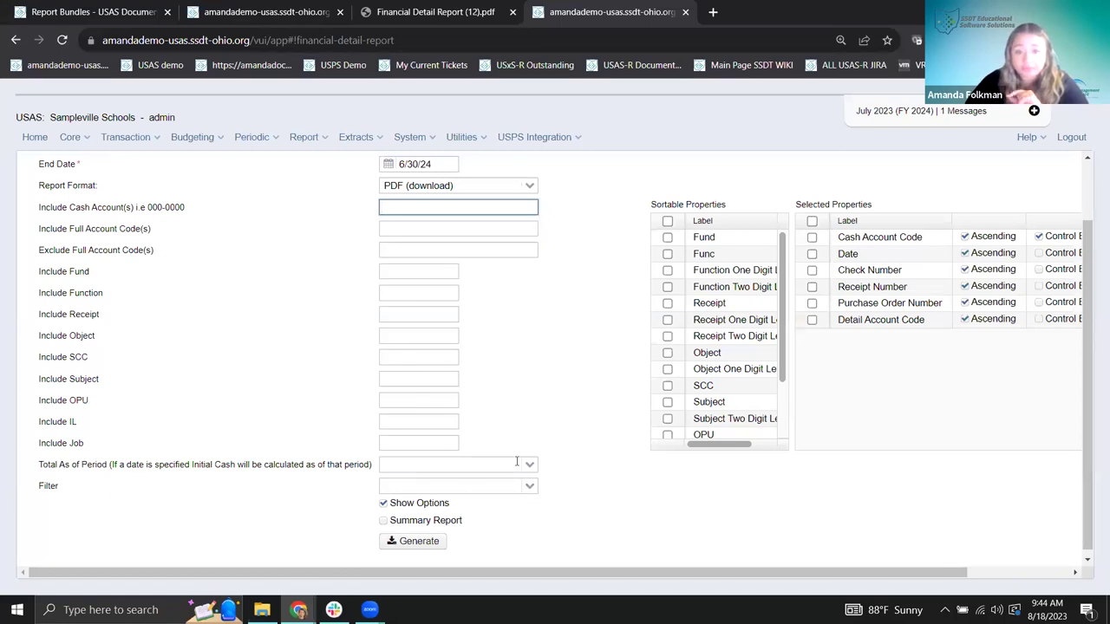
{"action": "left_click", "coordinate": [529, 487]}
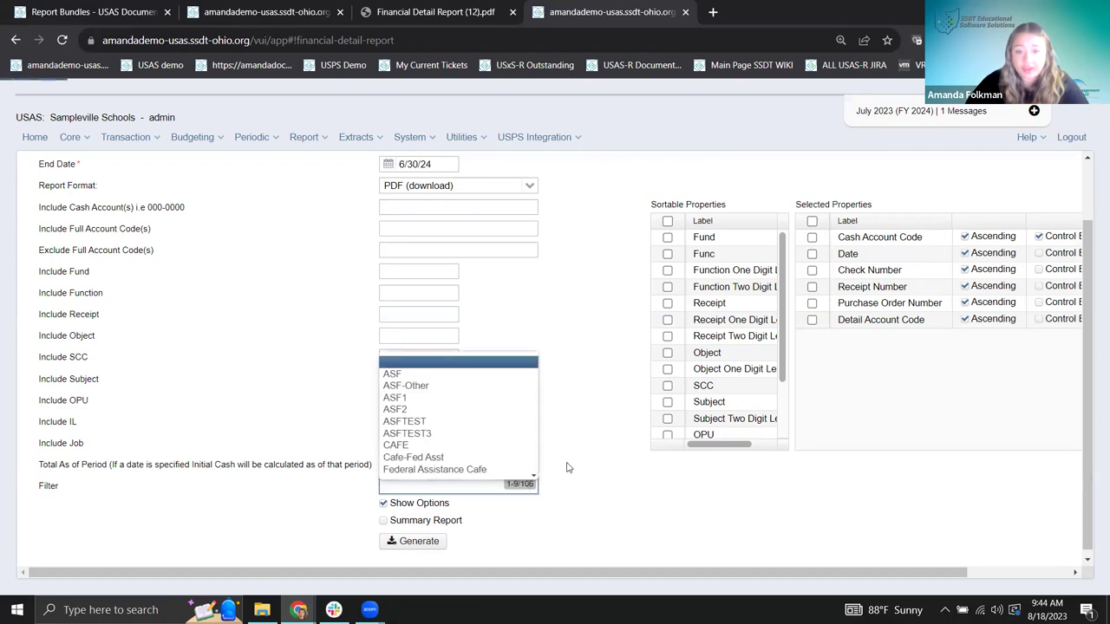
{"action": "left_click", "coordinate": [579, 426]}
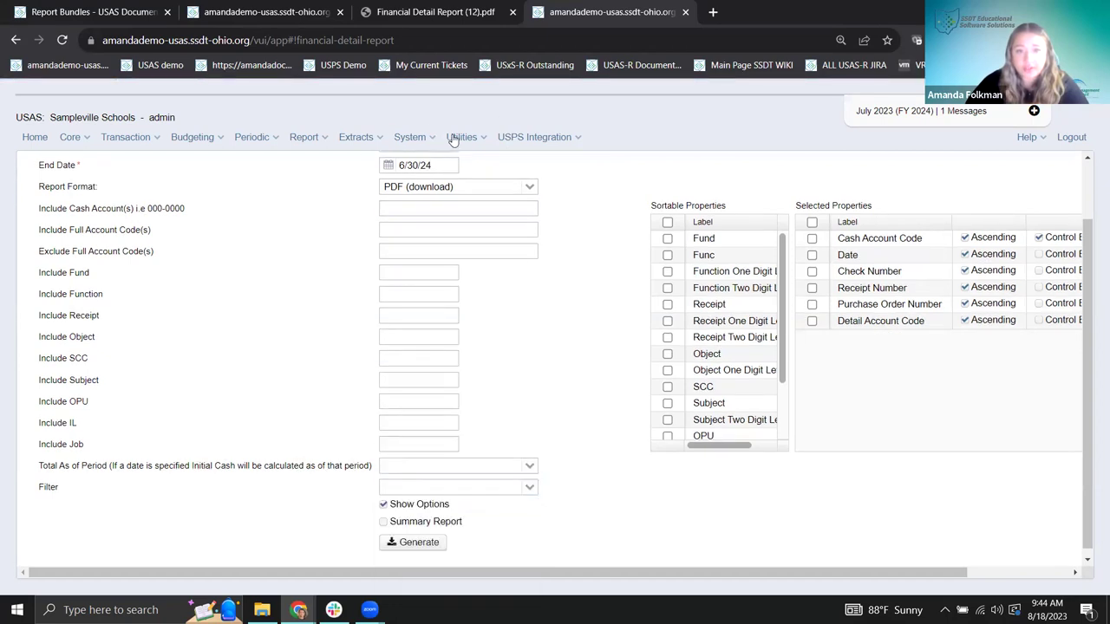
Search the Account Filters page for "report", and view the Reports filter's fund and access rows enlarged.
{"action": "left_click", "coordinate": [461, 137]}
{"action": "left_click", "coordinate": [468, 158]}
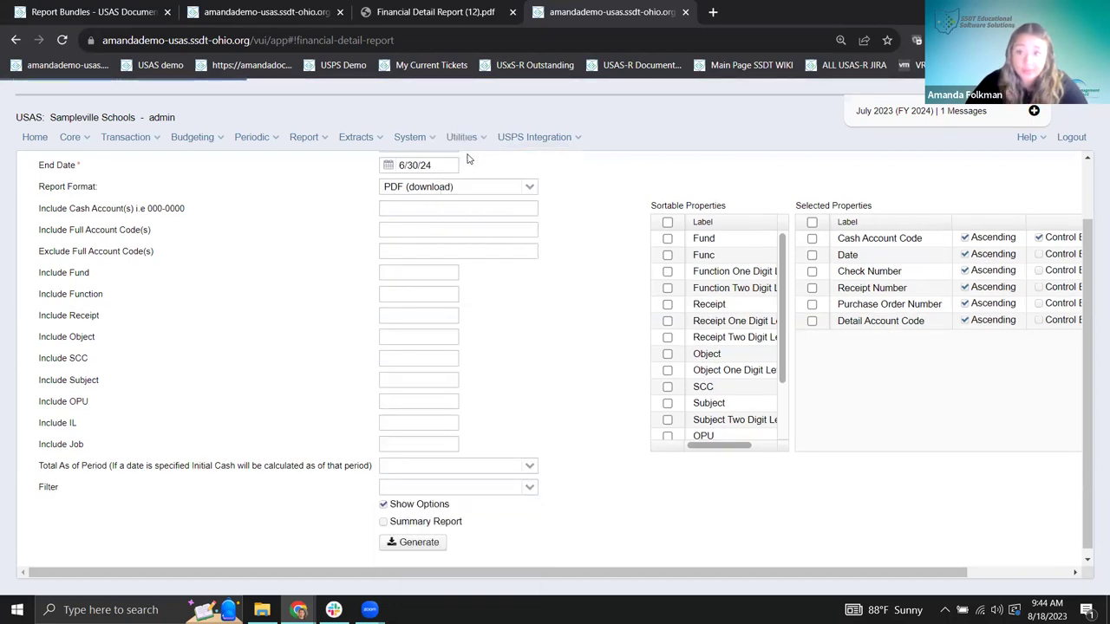
{"action": "left_click", "coordinate": [142, 231]}
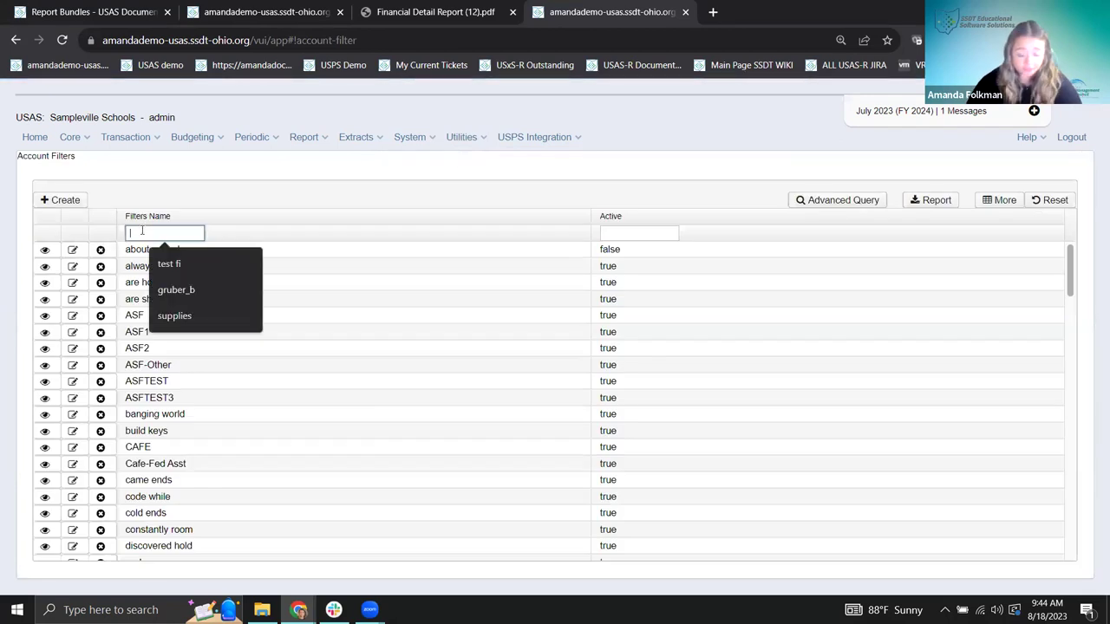
{"action": "type", "text": "report"}
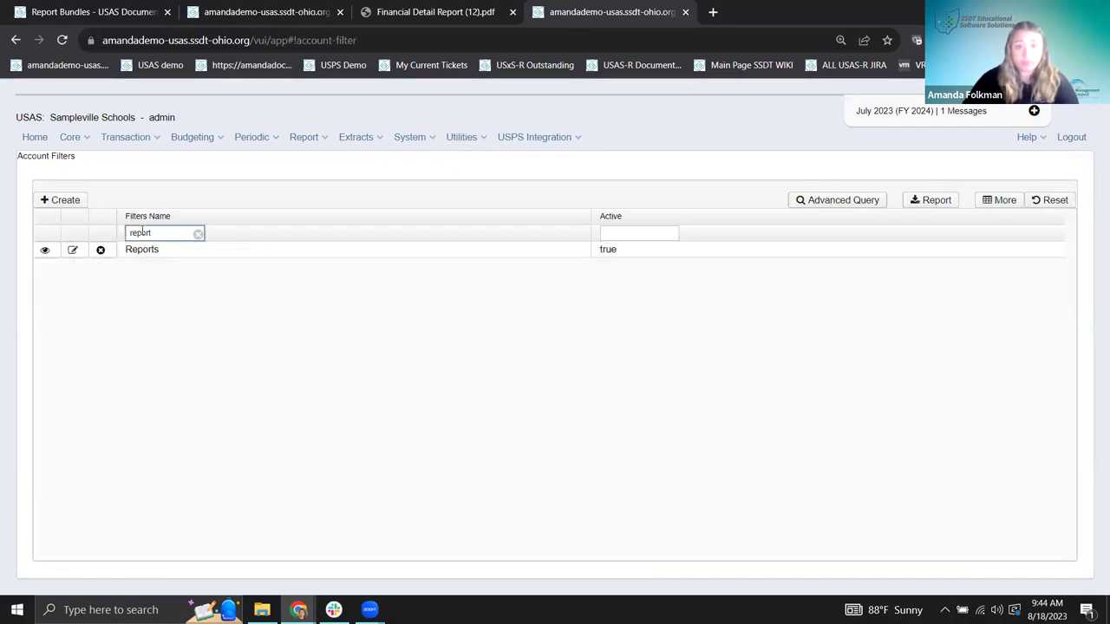
{"action": "left_click", "coordinate": [44, 249]}
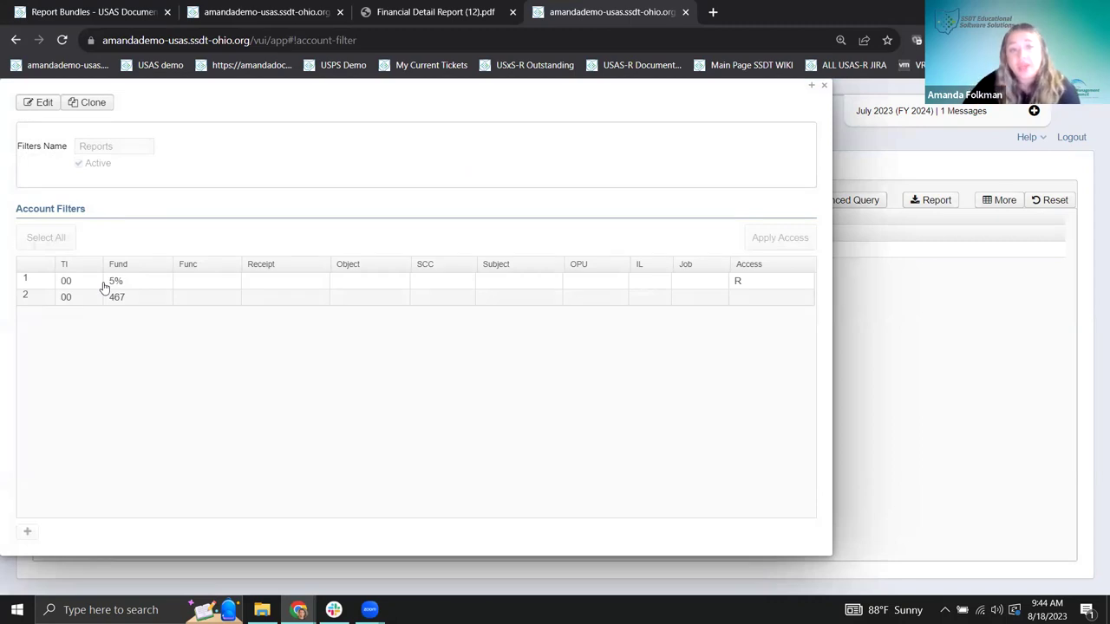
{"action": "left_click", "coordinate": [165, 358]}
{"action": "key", "text": "ctrl+plus"}
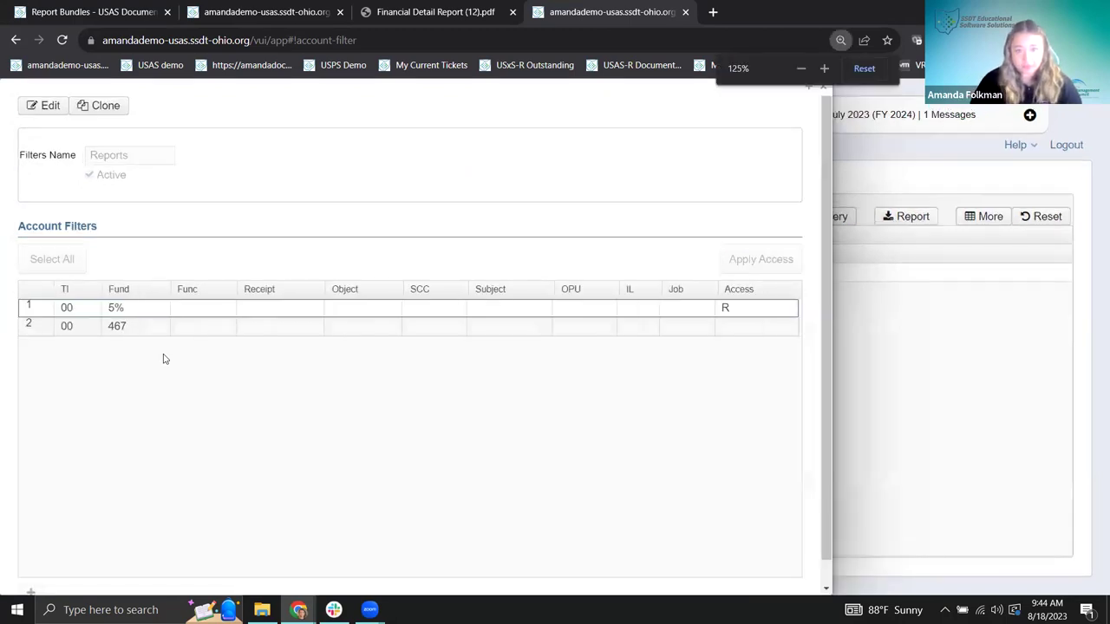
{"action": "key", "text": "ctrl+plus"}
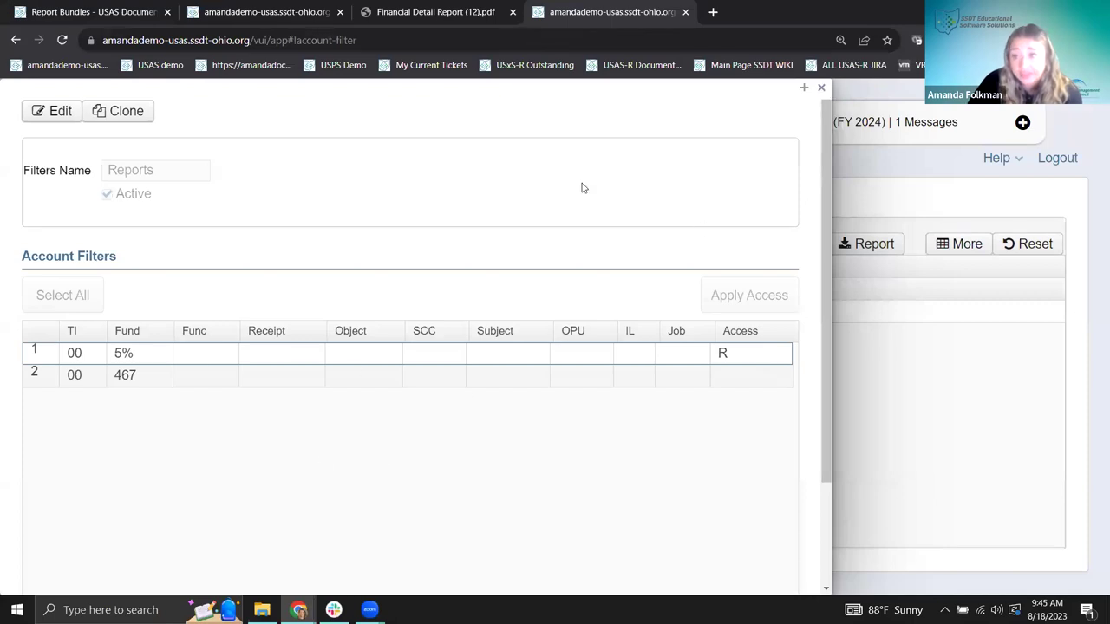
Open the Financial Detail Report options in the browser page showing the Budget Summary Report.
{"action": "left_click", "coordinate": [265, 13]}
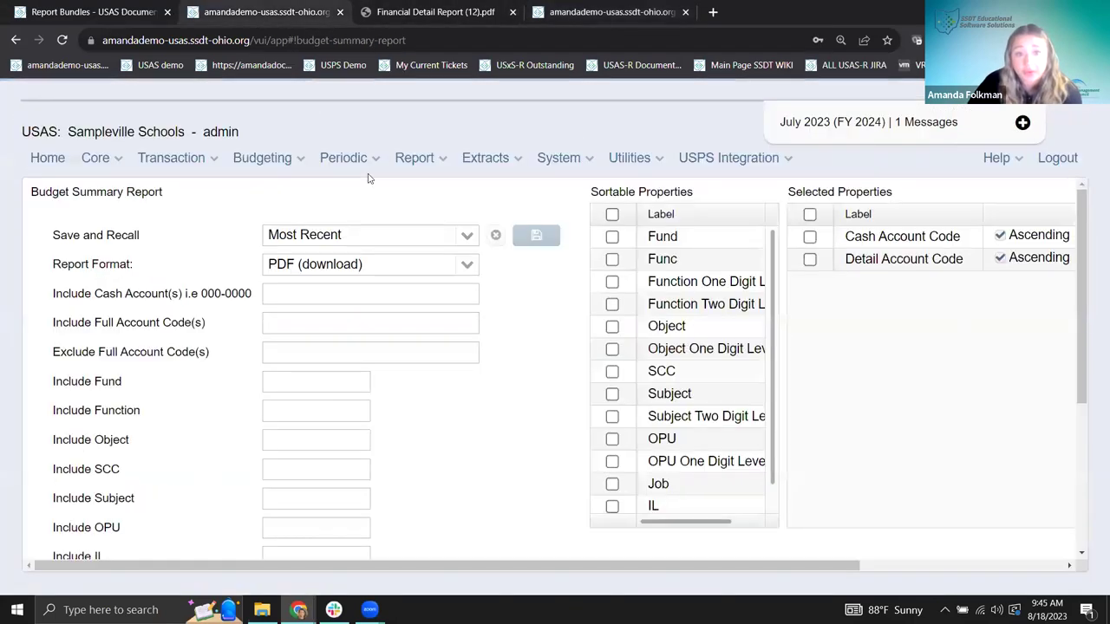
{"action": "left_click", "coordinate": [409, 158]}
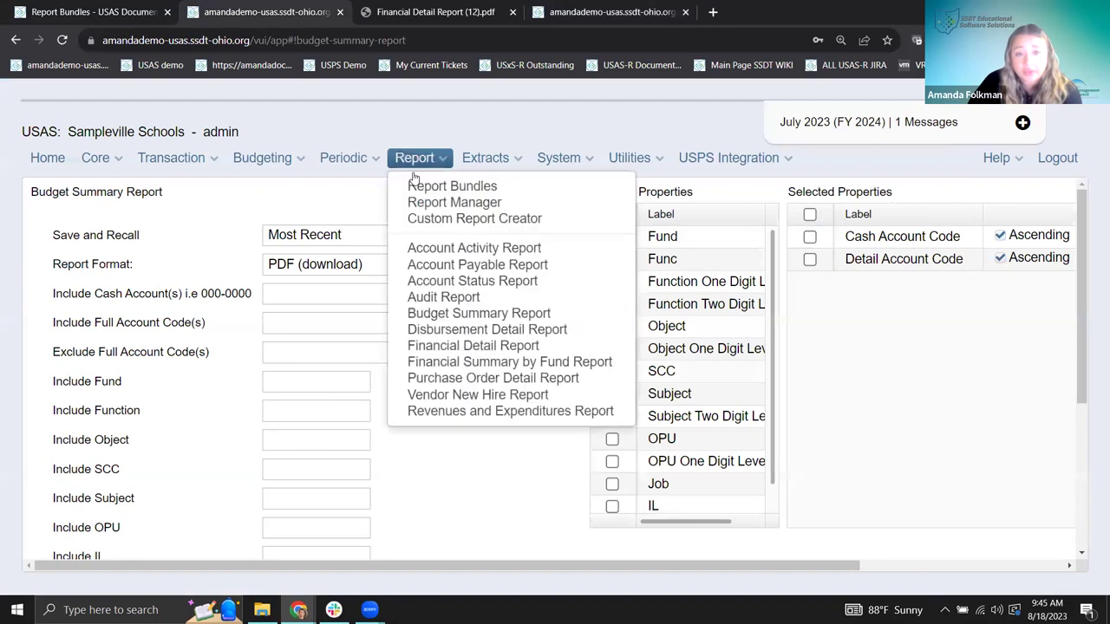
{"action": "left_click", "coordinate": [447, 345]}
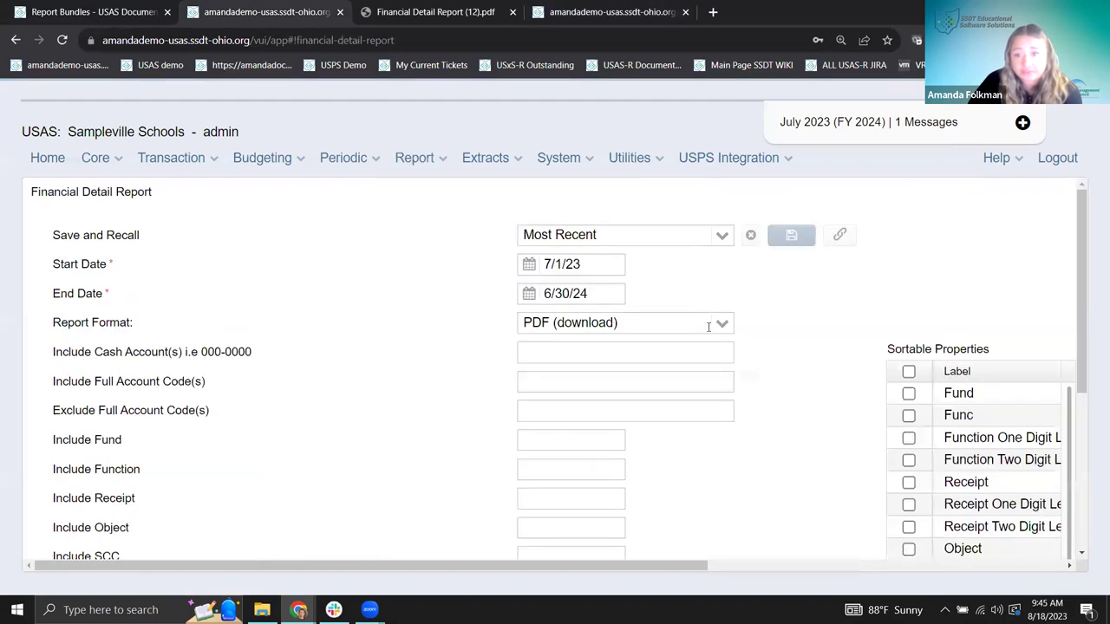
Apply the Reports account filter to the Financial Detail Report, generate it as a PDF and open the download.
{"action": "key", "text": "ctrl+minus"}
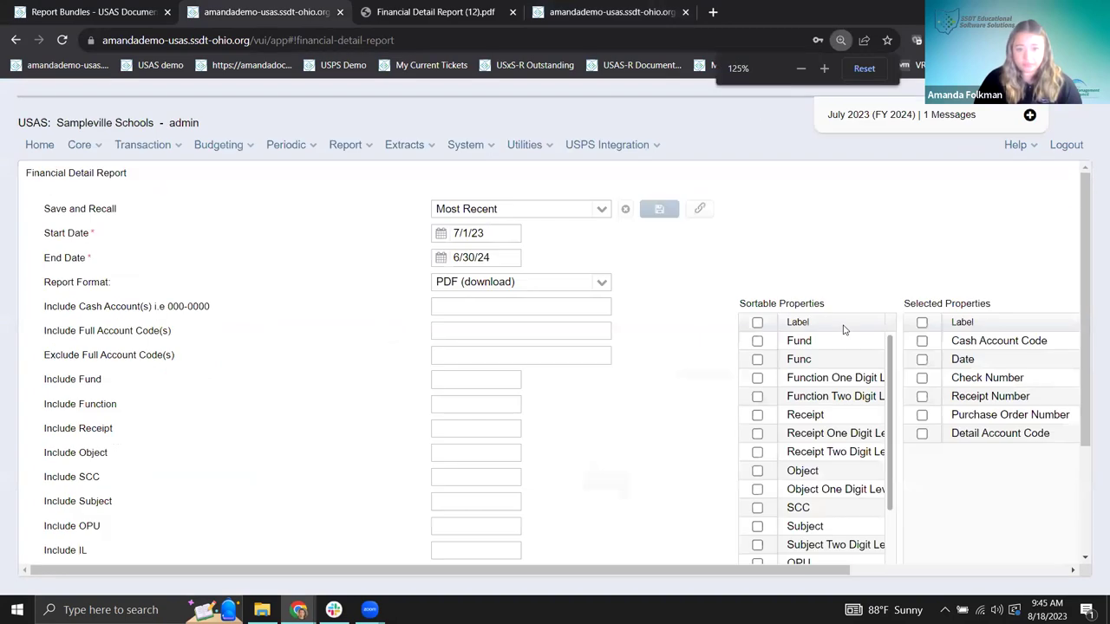
{"action": "scroll", "coordinate": [637, 431], "scroll_direction": "down", "scroll_amount": 3}
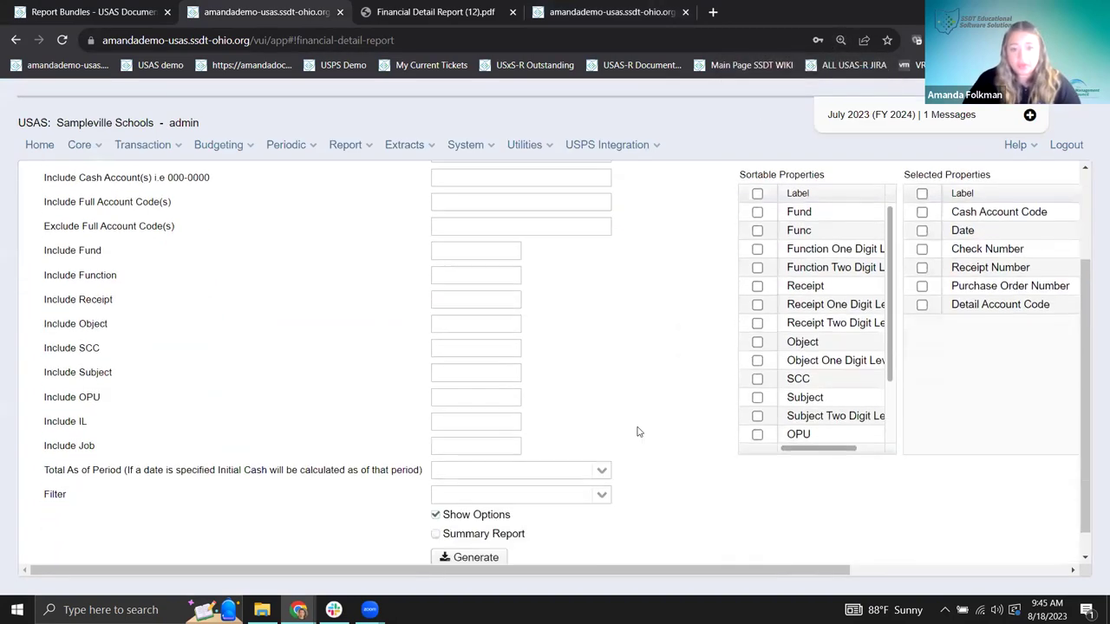
{"action": "left_click", "coordinate": [573, 466]}
{"action": "type", "text": "repor"}
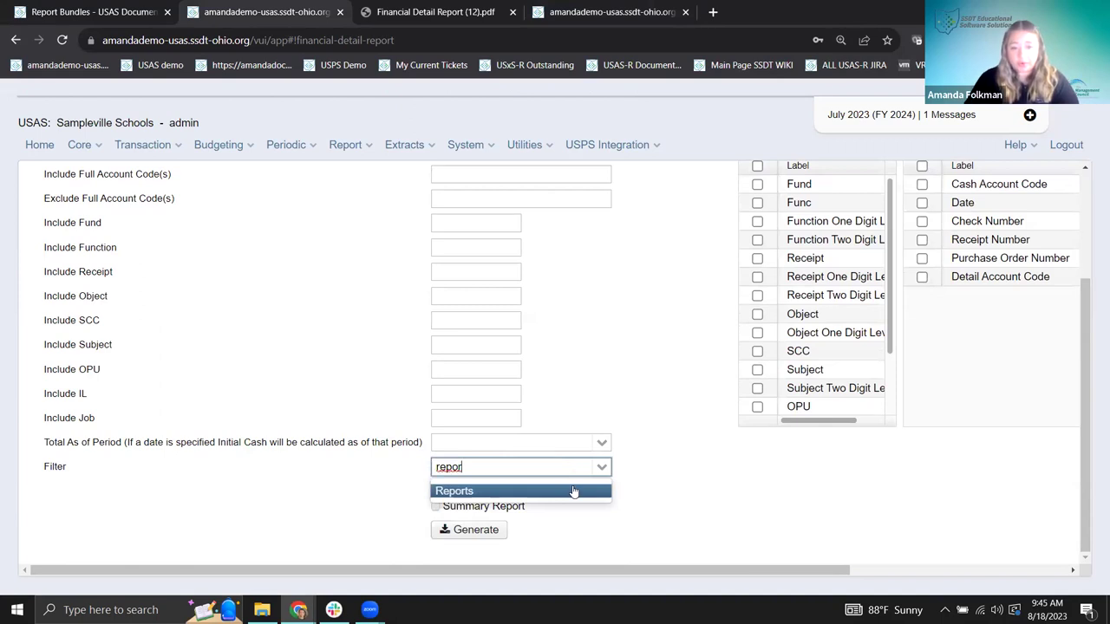
{"action": "left_click", "coordinate": [573, 491]}
{"action": "left_click", "coordinate": [469, 530]}
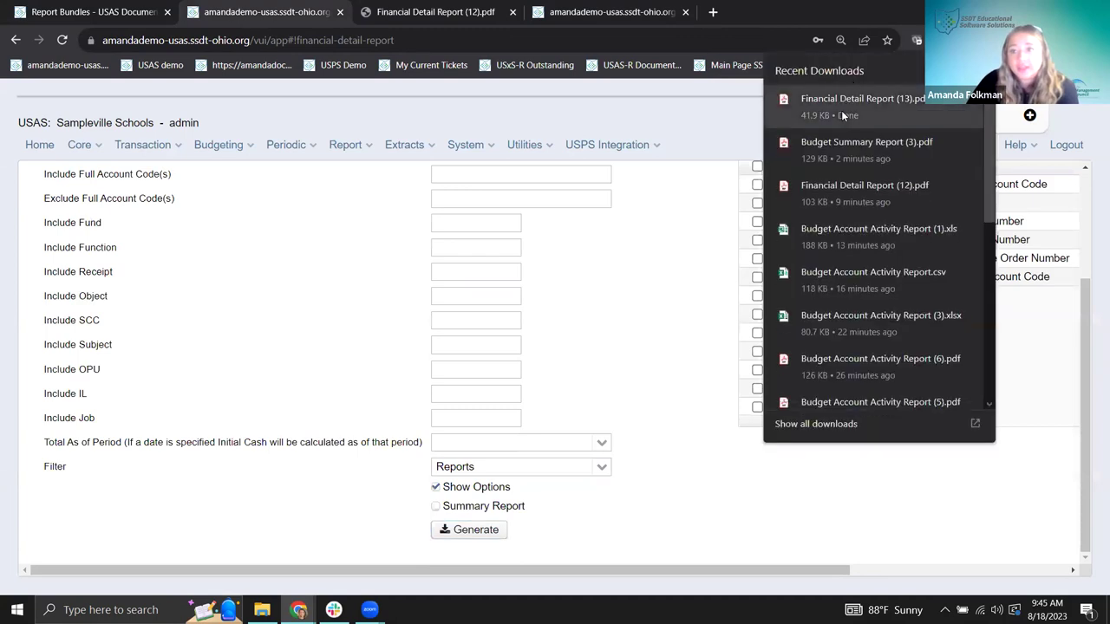
{"action": "left_click", "coordinate": [841, 108]}
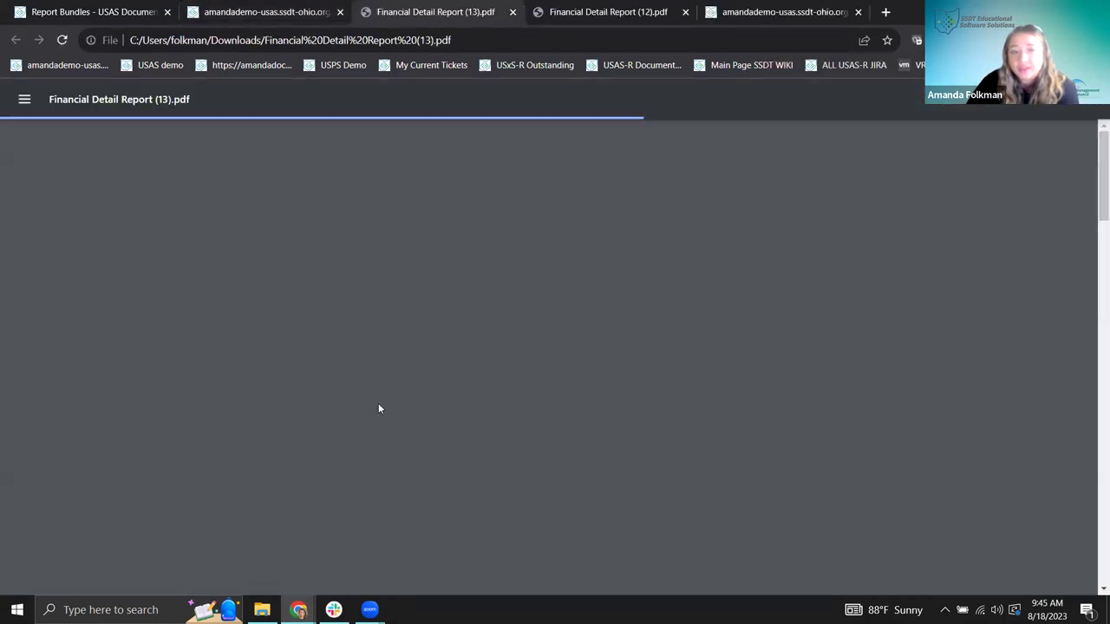
Examine which cash accounts and transactions the filtered Financial Detail Report PDF includes.
{"action": "scroll", "coordinate": [545, 317], "scroll_direction": "down", "scroll_amount": 10}
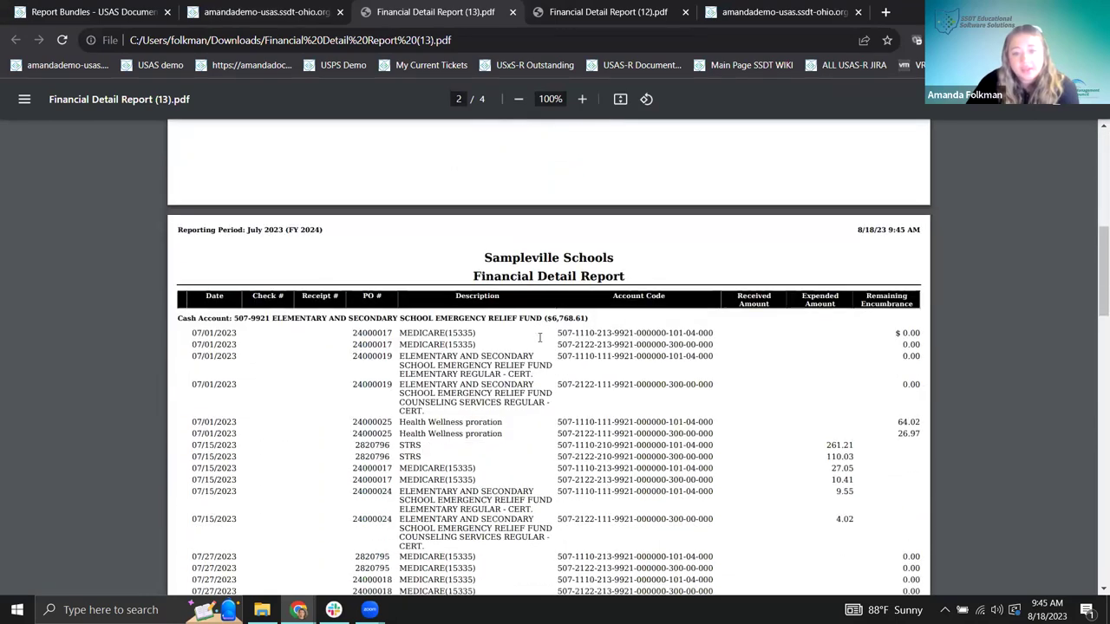
{"action": "scroll", "coordinate": [540, 337], "scroll_direction": "down", "scroll_amount": 2}
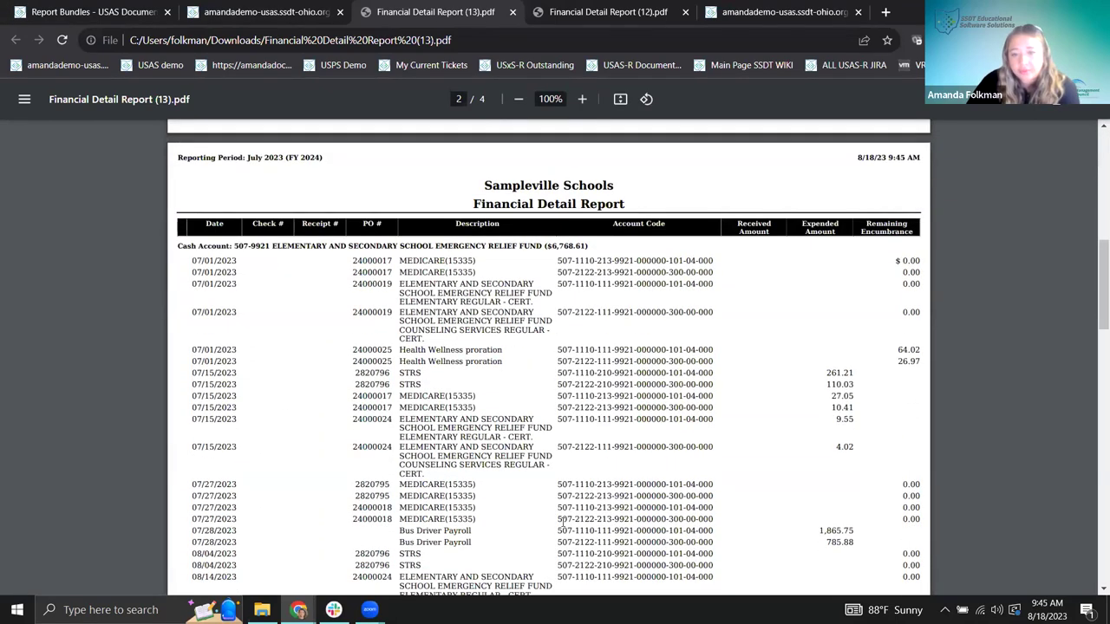
{"action": "scroll", "coordinate": [577, 392], "scroll_direction": "down", "scroll_amount": 8}
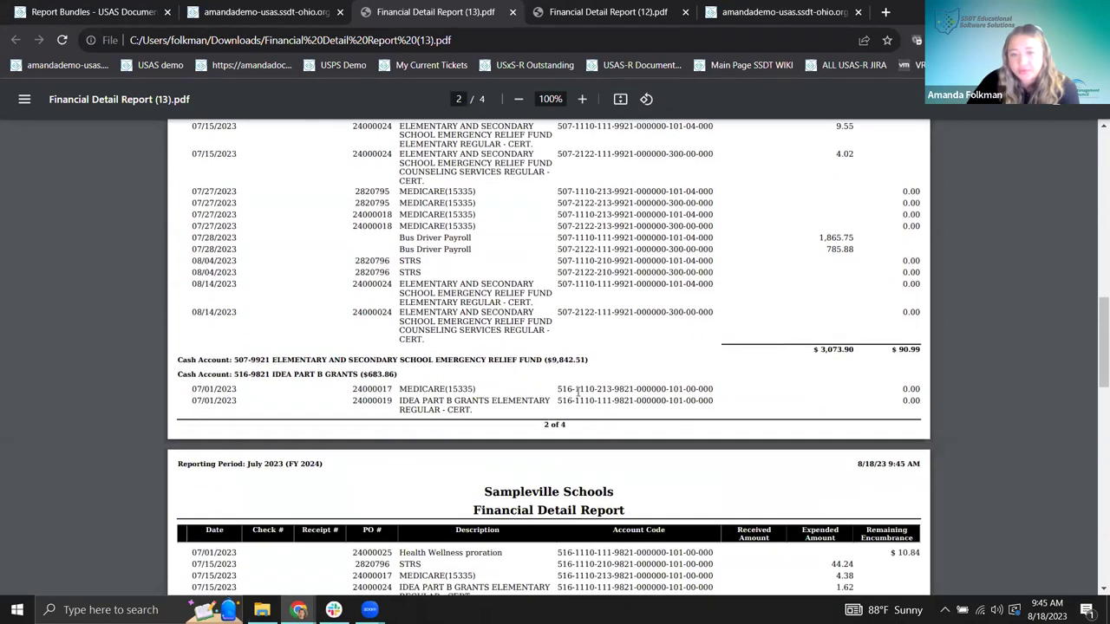
{"action": "scroll", "coordinate": [578, 392], "scroll_direction": "down", "scroll_amount": 2}
{"action": "scroll", "coordinate": [578, 391], "scroll_direction": "up", "scroll_amount": 1, "text": "ctrl"}
{"action": "scroll", "coordinate": [607, 416], "scroll_direction": "down", "scroll_amount": 3}
{"action": "scroll", "coordinate": [610, 418], "scroll_direction": "down", "scroll_amount": 5}
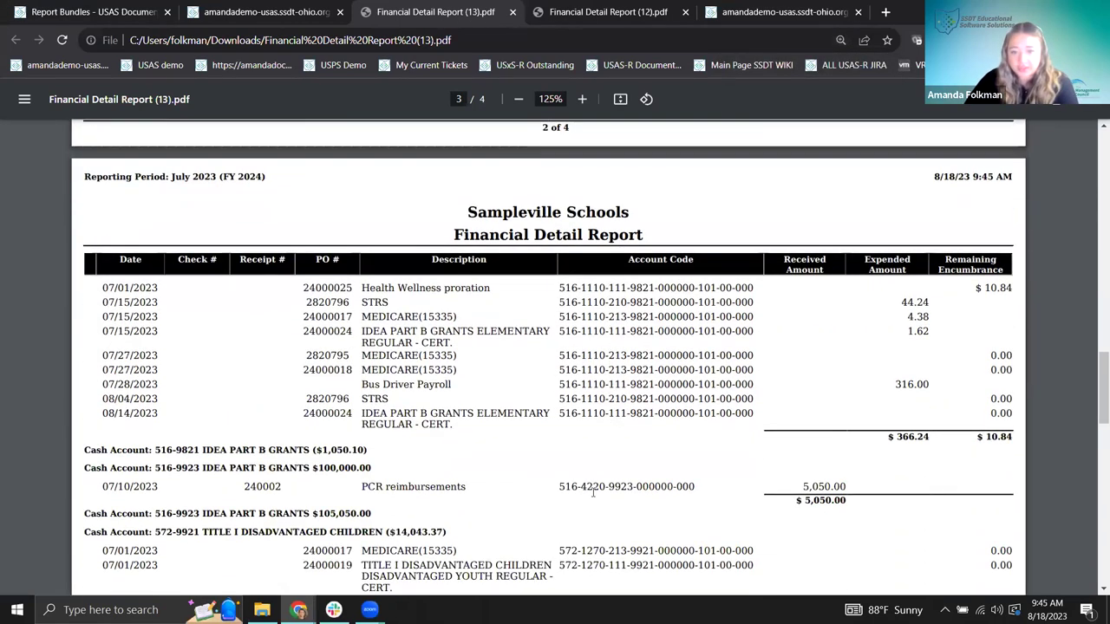
{"action": "scroll", "coordinate": [573, 470], "scroll_direction": "down", "scroll_amount": 1}
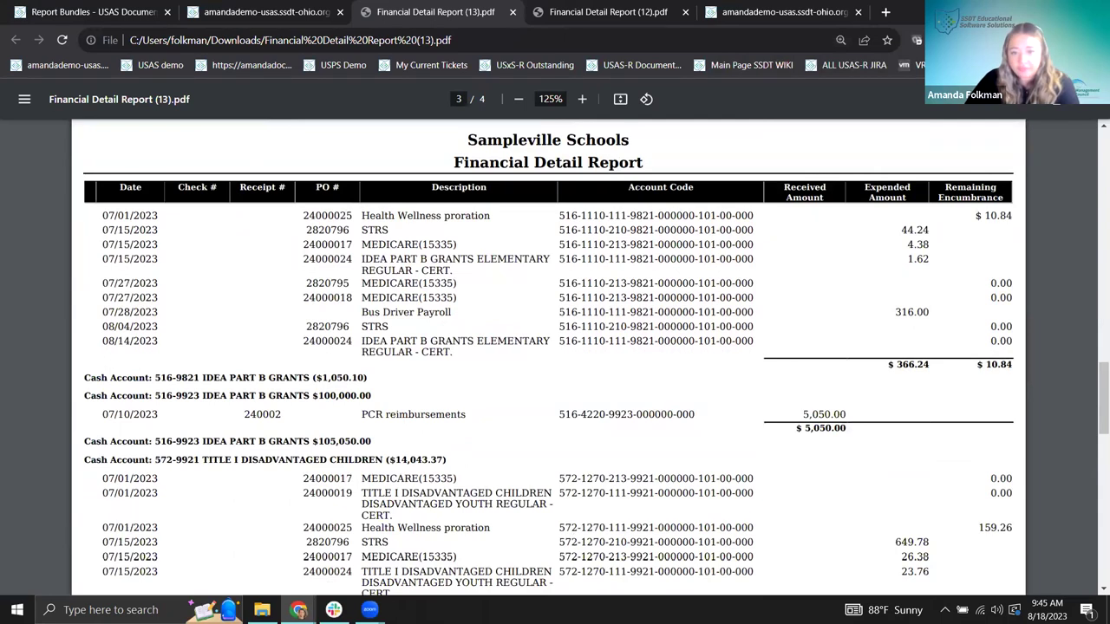
{"action": "scroll", "coordinate": [593, 507], "scroll_direction": "down", "scroll_amount": 1}
{"action": "scroll", "coordinate": [593, 507], "scroll_direction": "down", "scroll_amount": 3}
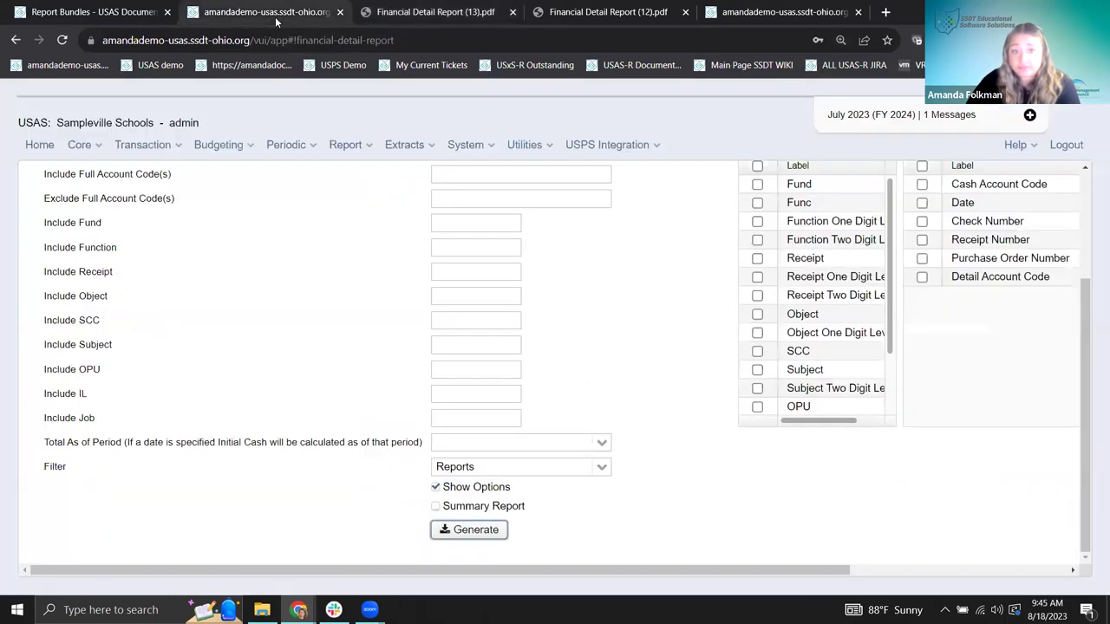
Edit the Reports account filter to grant read (R) access on the fund 467 row, and save it.
{"action": "left_click", "coordinate": [260, 12]}
{"action": "scroll", "coordinate": [531, 327], "scroll_direction": "up", "scroll_amount": 2}
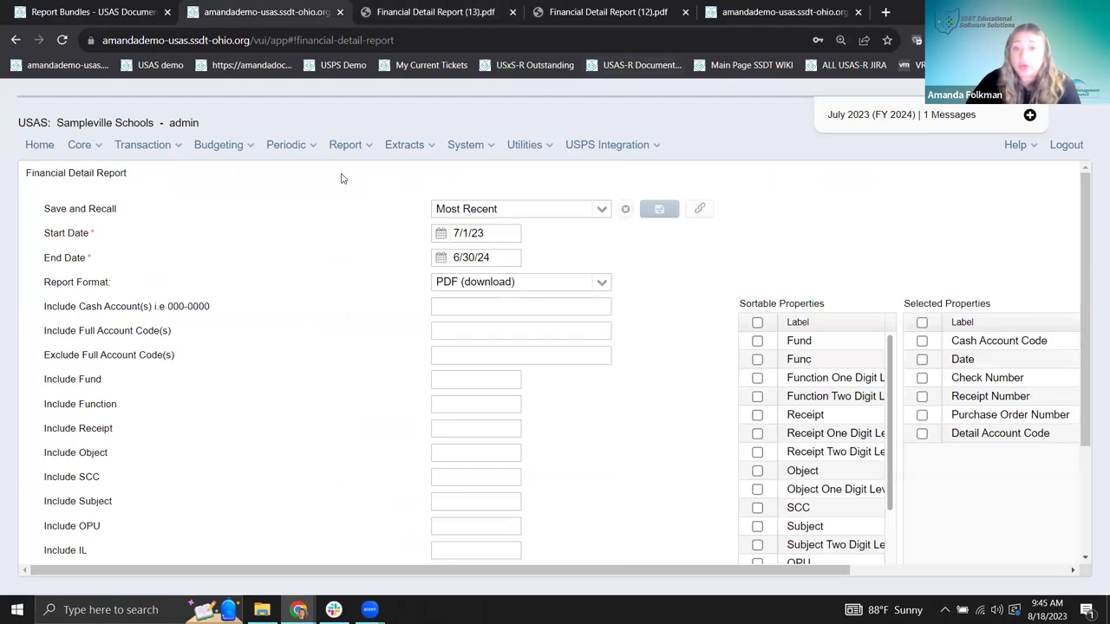
{"action": "left_click", "coordinate": [749, 18]}
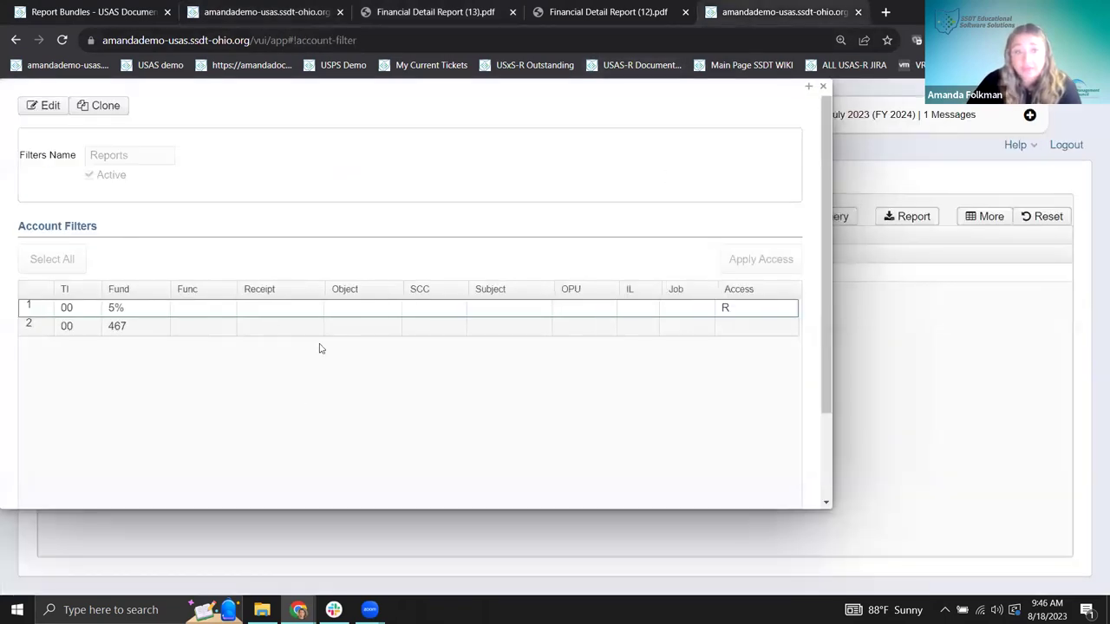
{"action": "left_click", "coordinate": [48, 108]}
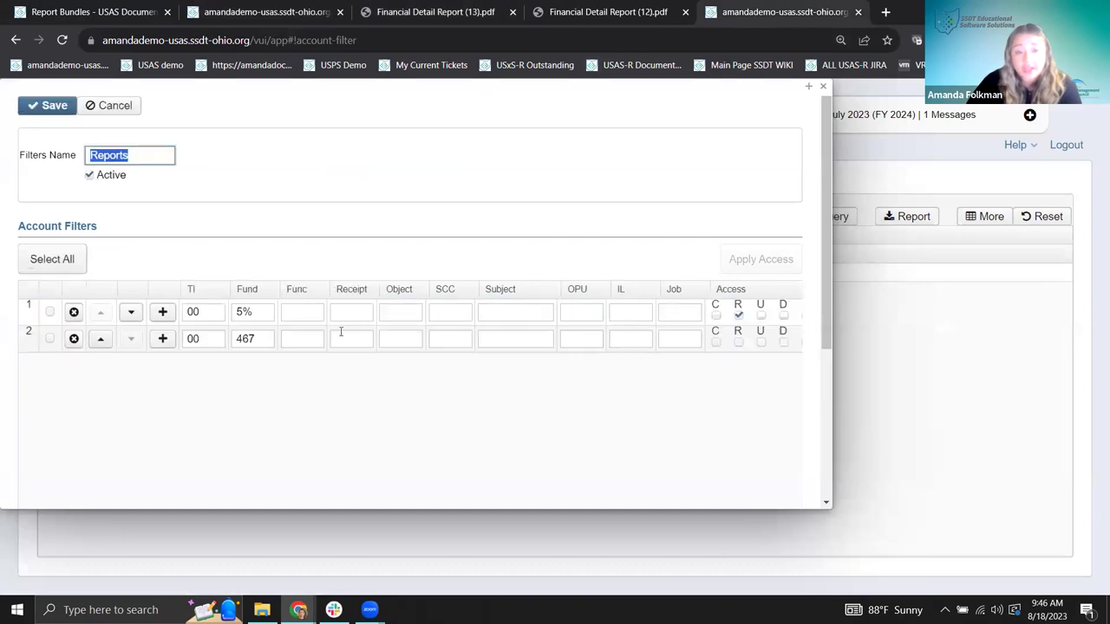
{"action": "left_click", "coordinate": [739, 343]}
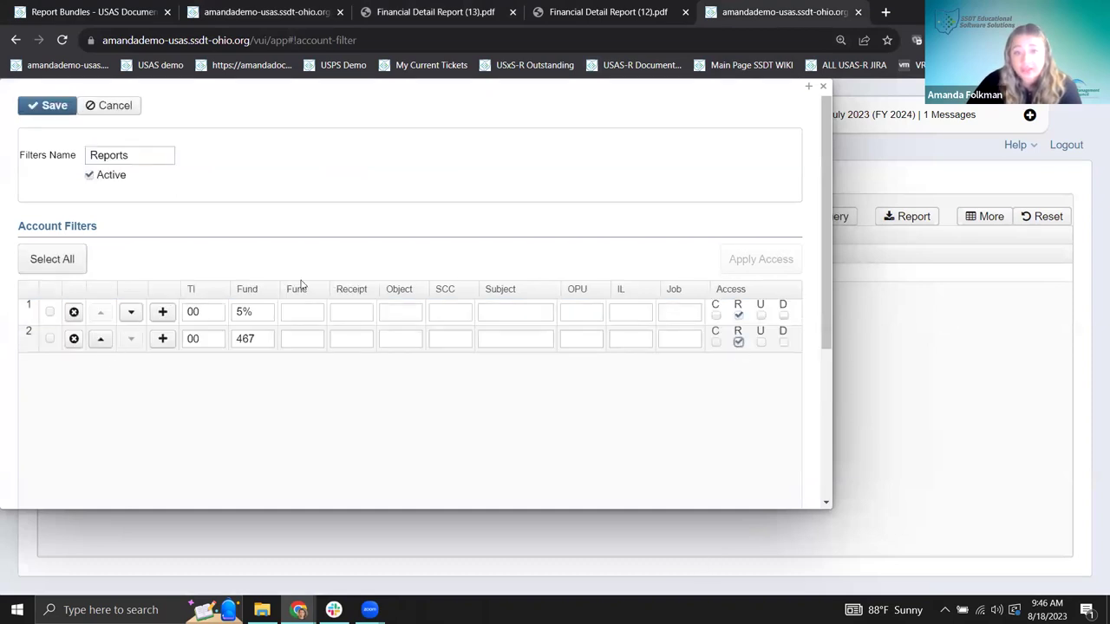
{"action": "left_click", "coordinate": [48, 106]}
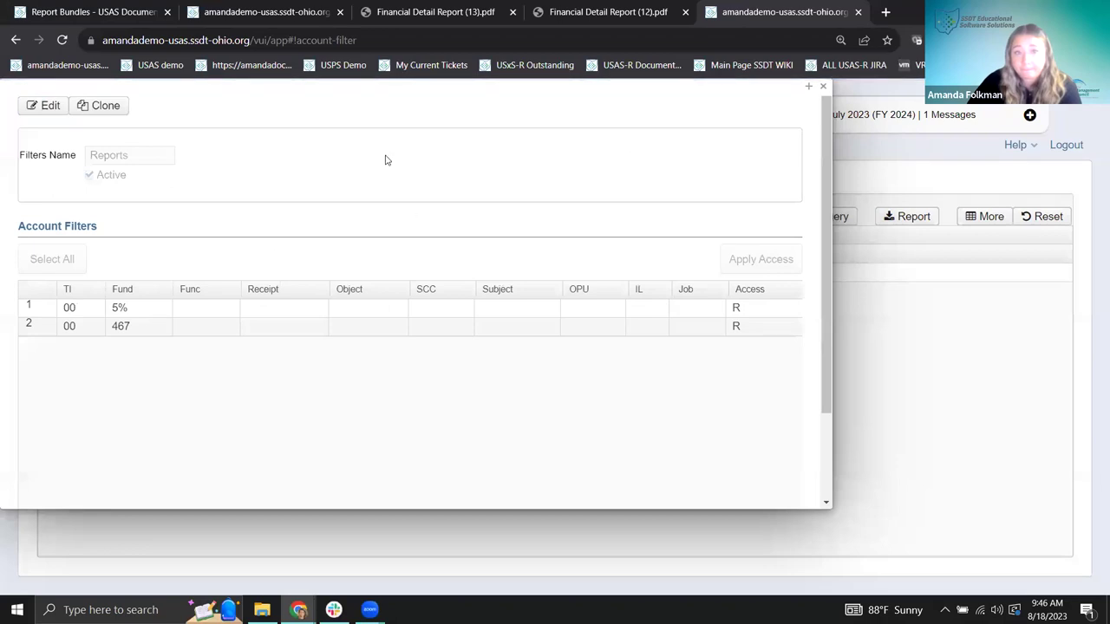
Return to the Financial Detail Report options and look over the filter settings.
{"action": "left_click", "coordinate": [292, 12]}
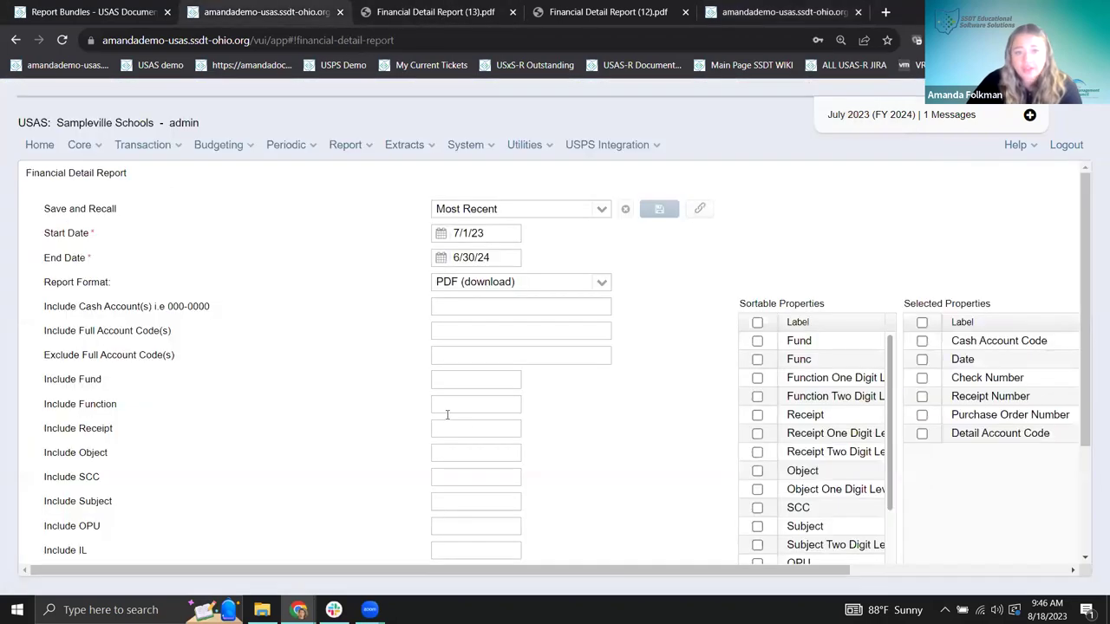
{"action": "scroll", "coordinate": [313, 391], "scroll_direction": "down", "scroll_amount": 2}
{"action": "scroll", "coordinate": [314, 392], "scroll_direction": "up", "scroll_amount": 2}
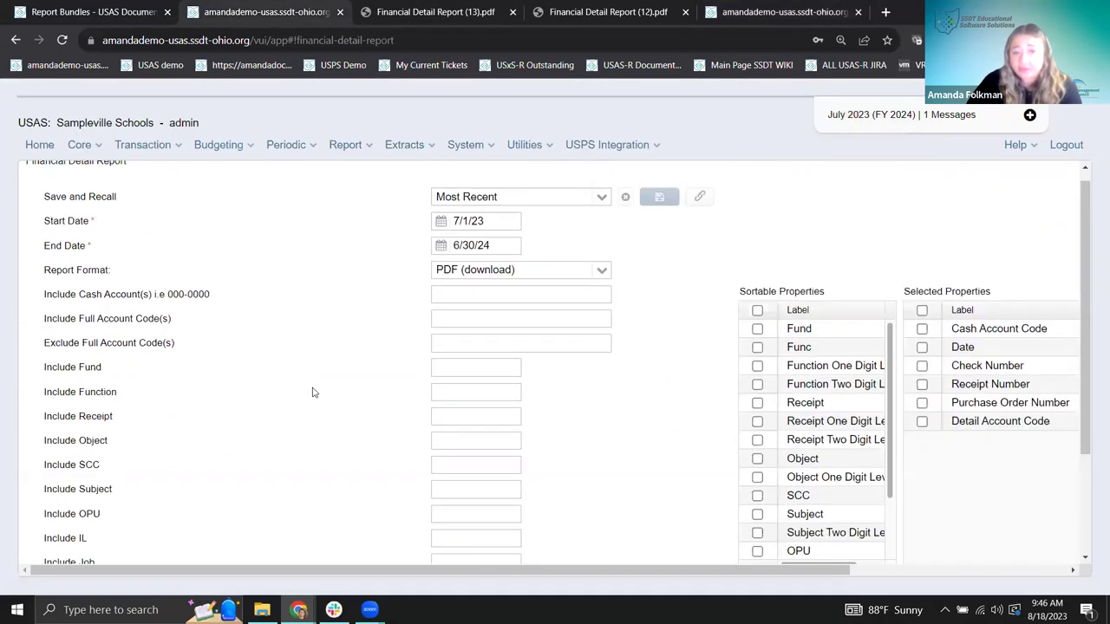
Generate the Financial Detail Report as a PDF with the Reports account filter applied, and open the download.
{"action": "scroll", "coordinate": [359, 390], "scroll_direction": "down", "scroll_amount": 3}
{"action": "left_click", "coordinate": [460, 531]}
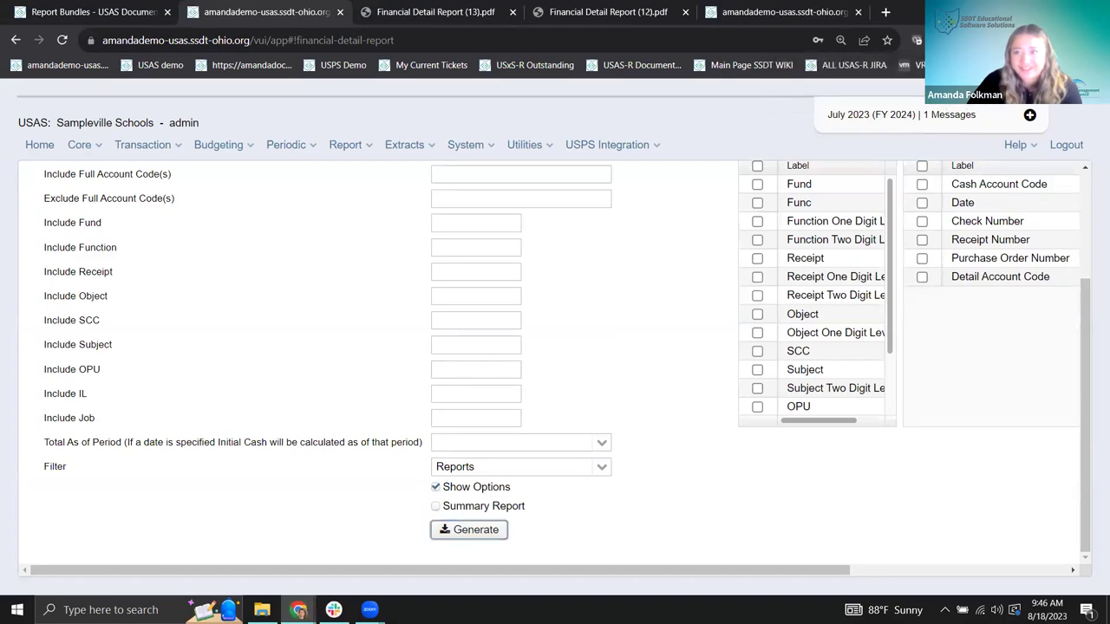
{"action": "left_click", "coordinate": [917, 40]}
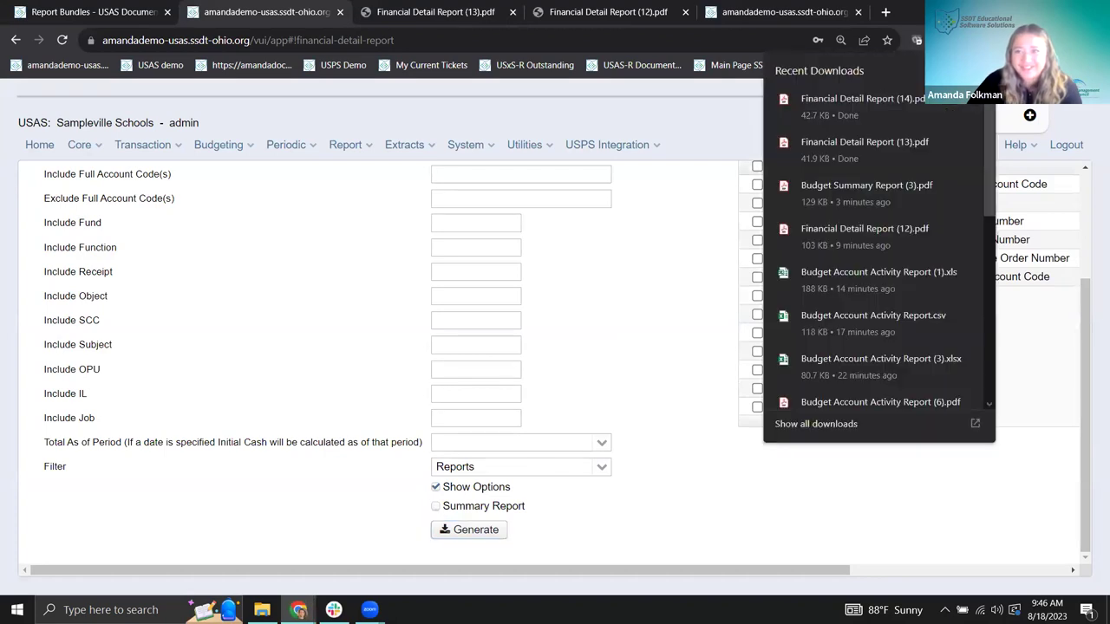
{"action": "left_click", "coordinate": [865, 109]}
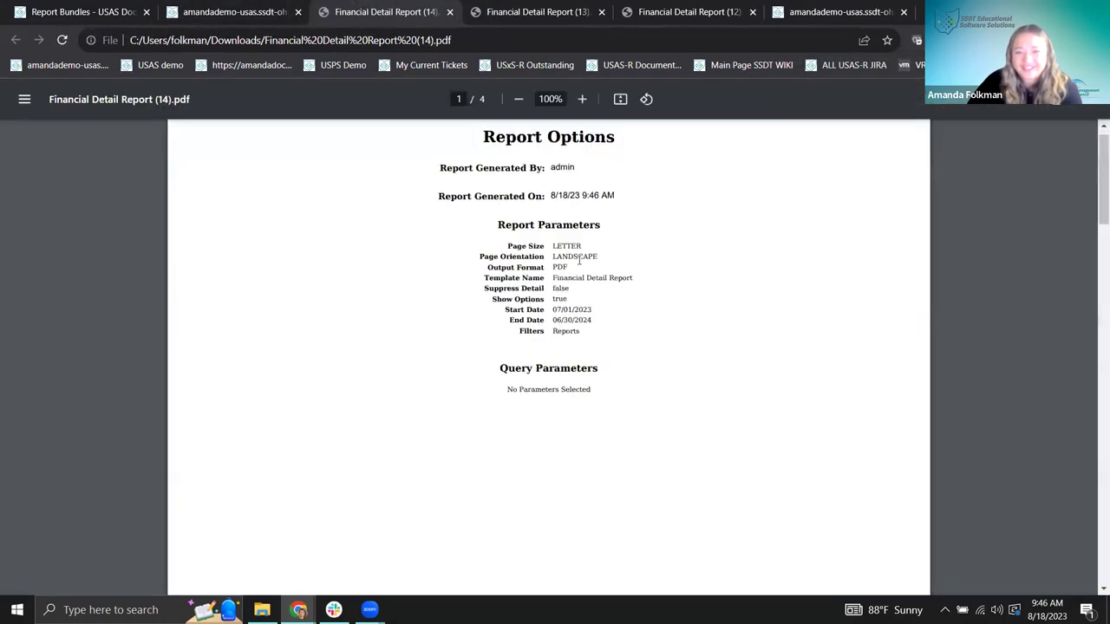
Examine which cash accounts and transactions the regenerated Financial Detail Report includes, especially fund 467.
{"action": "scroll", "coordinate": [579, 260], "scroll_direction": "down", "scroll_amount": 3}
{"action": "scroll", "coordinate": [579, 260], "scroll_direction": "down", "scroll_amount": 2}
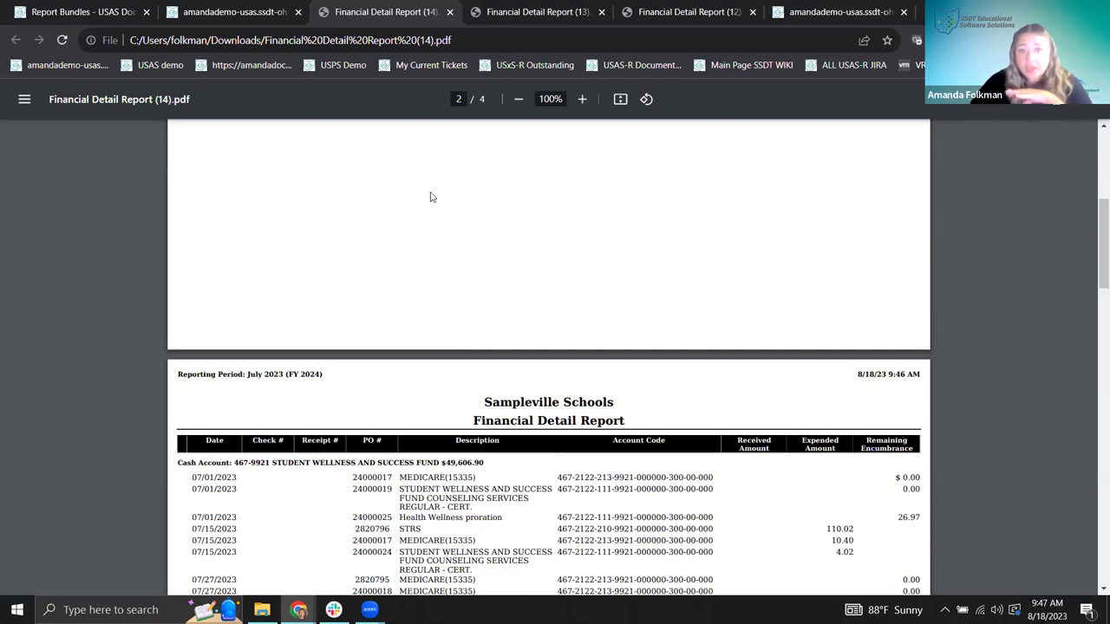
{"action": "scroll", "coordinate": [430, 198], "scroll_direction": "down", "scroll_amount": 5}
{"action": "scroll", "coordinate": [601, 257], "scroll_direction": "up", "scroll_amount": 2}
{"action": "scroll", "coordinate": [587, 292], "scroll_direction": "up", "scroll_amount": 2, "text": "ctrl"}
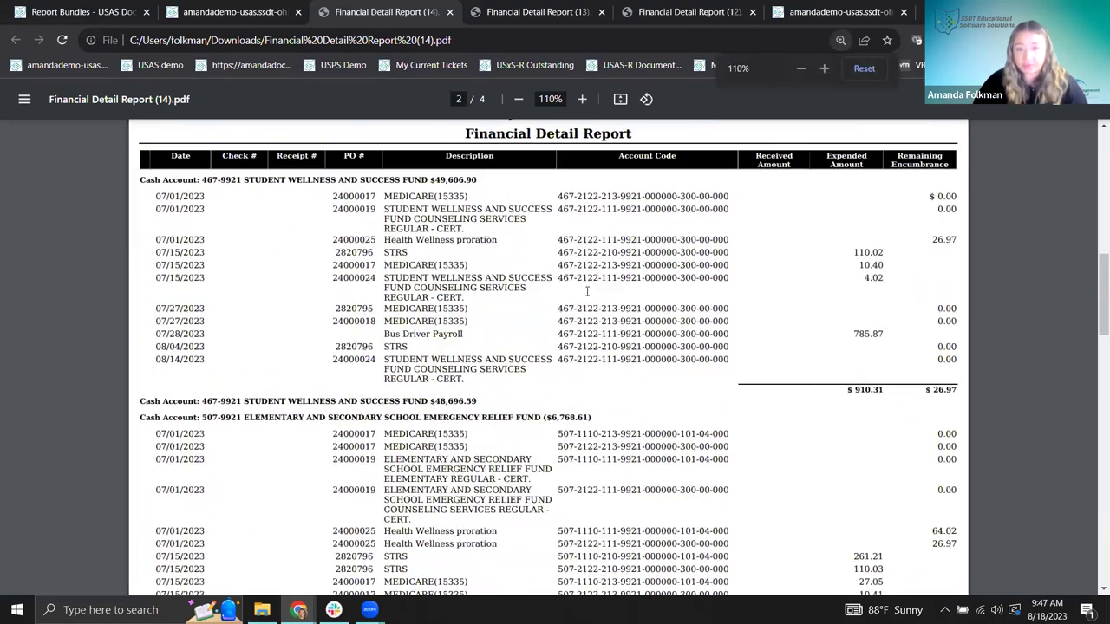
{"action": "scroll", "coordinate": [596, 346], "scroll_direction": "down", "scroll_amount": 2}
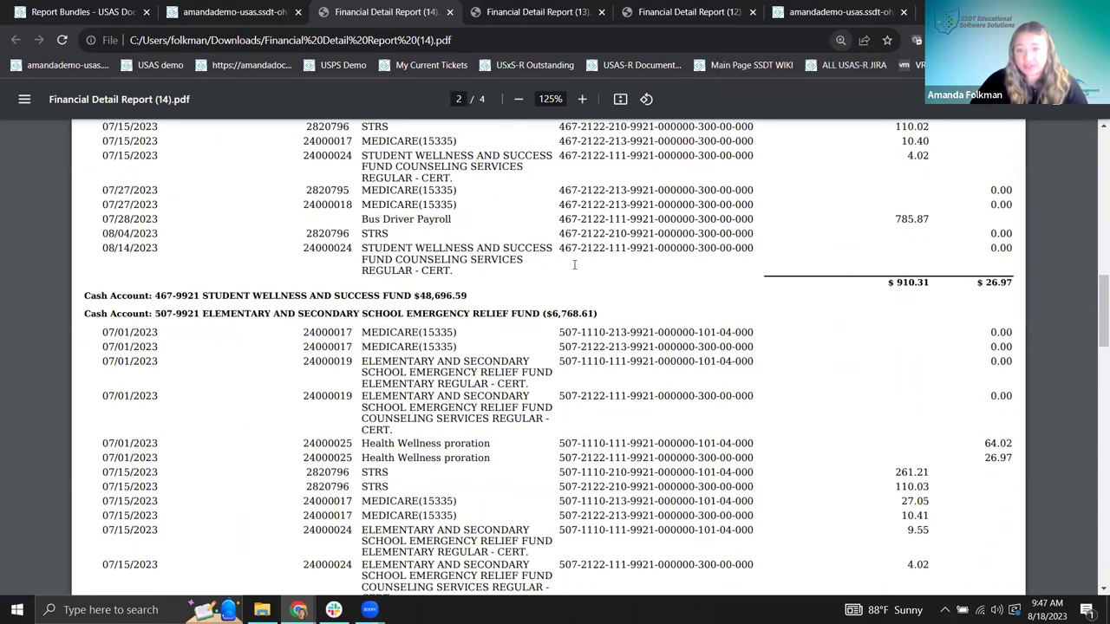
{"action": "scroll", "coordinate": [613, 503], "scroll_direction": "down", "scroll_amount": 1}
{"action": "scroll", "coordinate": [614, 503], "scroll_direction": "down", "scroll_amount": 4}
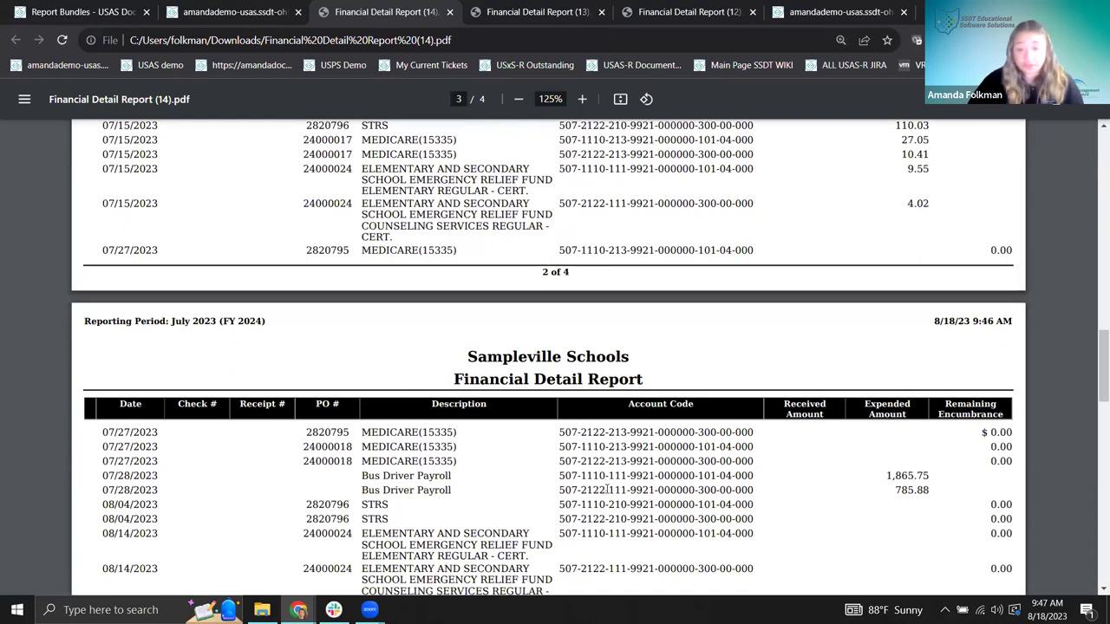
{"action": "scroll", "coordinate": [607, 489], "scroll_direction": "down", "scroll_amount": 1}
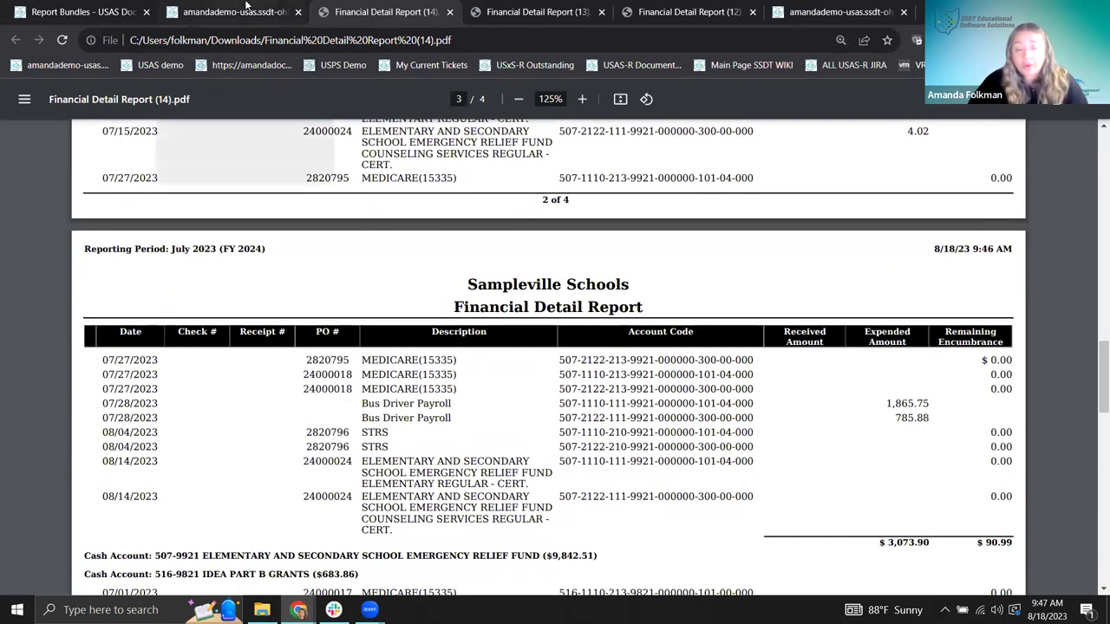
Return to the Account Filters grid and clear the name search to list all filters.
{"action": "left_click", "coordinate": [789, 14]}
{"action": "left_click", "coordinate": [825, 88]}
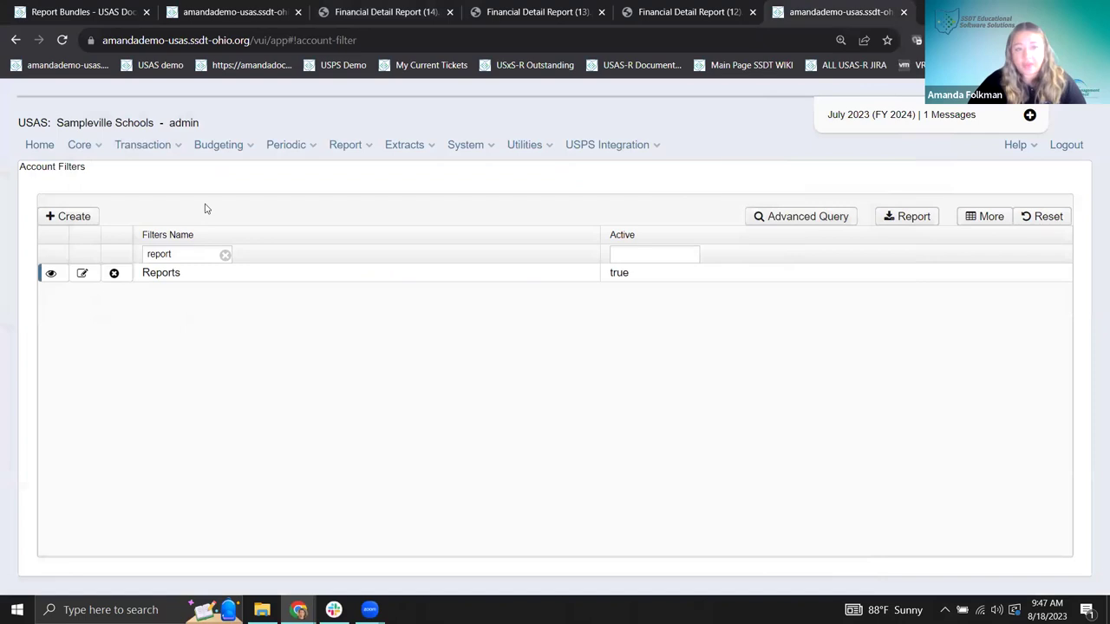
{"action": "left_click", "coordinate": [225, 254]}
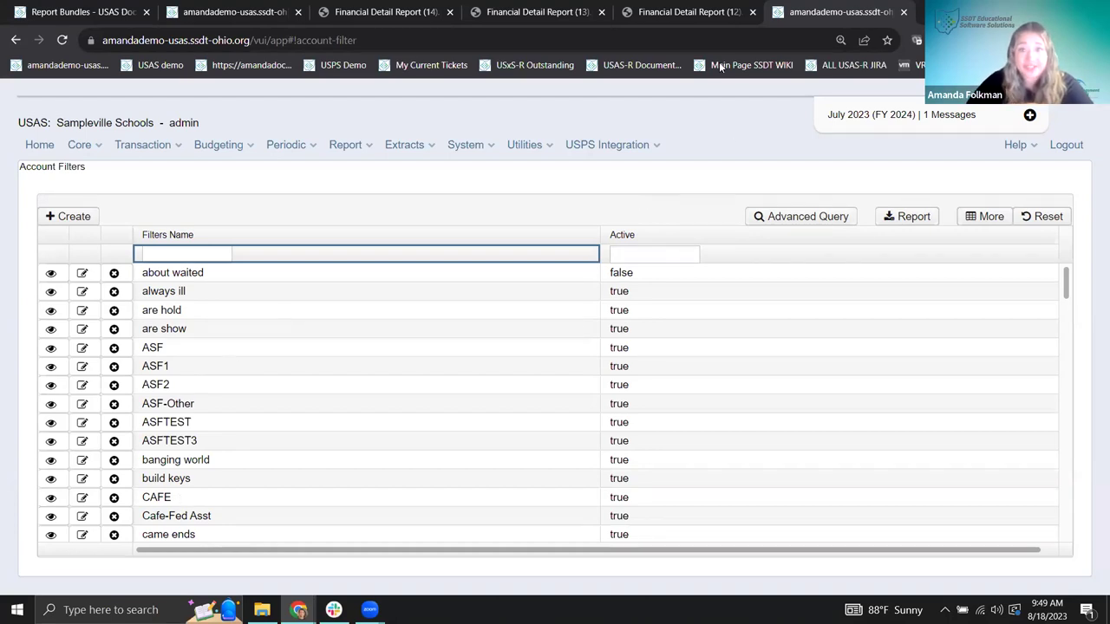
Close the three open Financial Detail Report PDFs and return to the Financial Detail Report options.
{"action": "left_click", "coordinate": [451, 12]}
{"action": "left_click", "coordinate": [450, 12]}
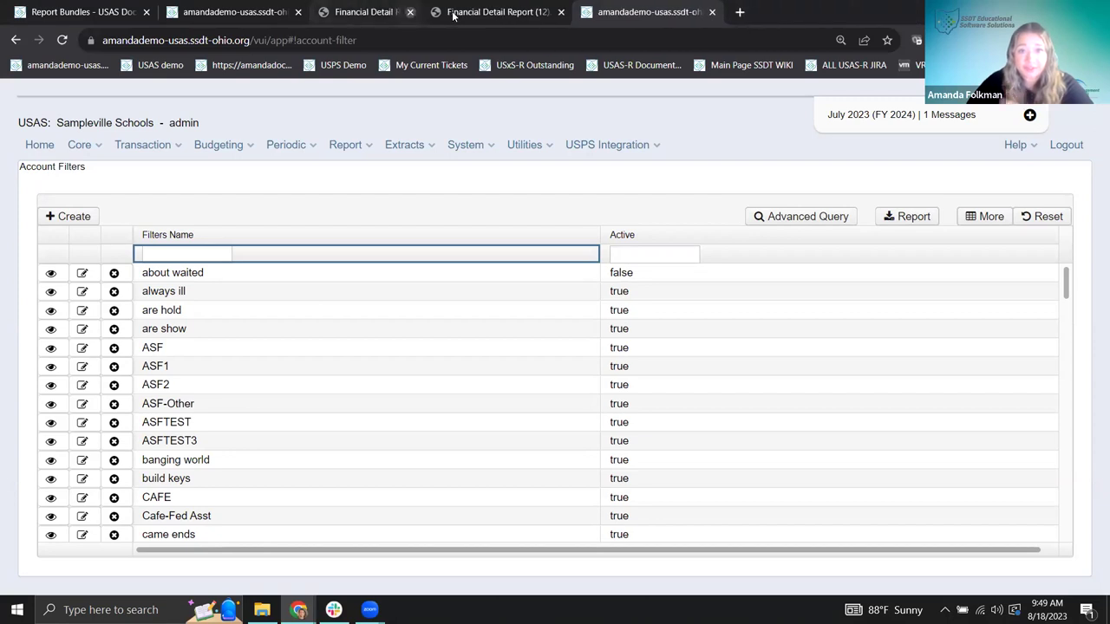
{"action": "left_click", "coordinate": [449, 12]}
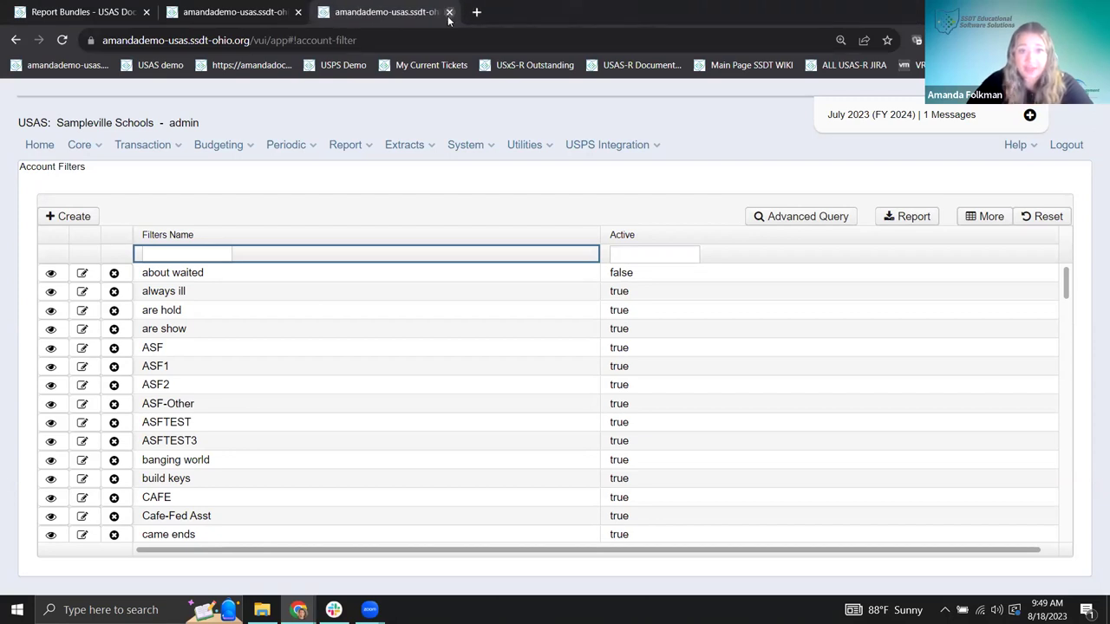
{"action": "left_click", "coordinate": [246, 14]}
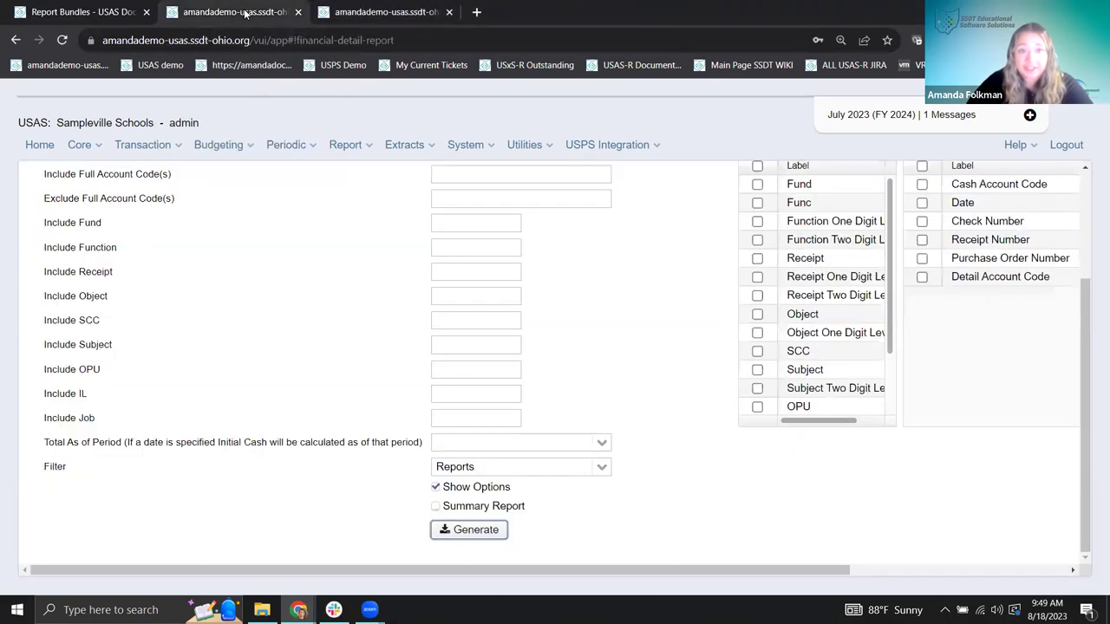
{"action": "left_click", "coordinate": [600, 468]}
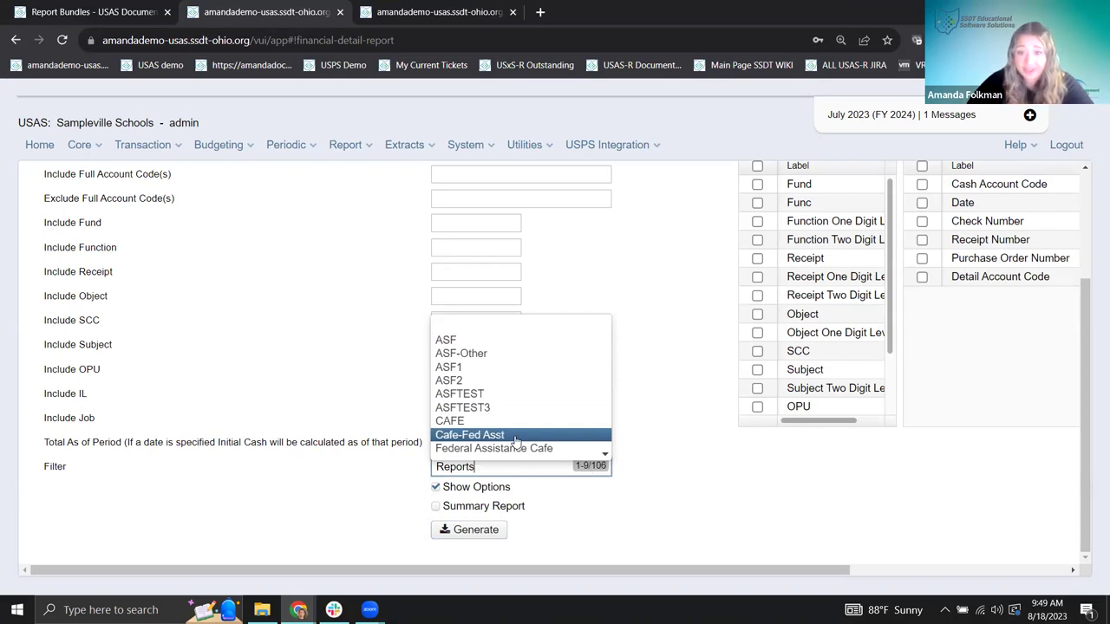
{"action": "key", "text": "Down"}
{"action": "key", "text": "Down"}
{"action": "key", "text": "Down"}
{"action": "key", "text": "Down"}
{"action": "key", "text": "Down"}
{"action": "key", "text": "Down"}
{"action": "key", "text": "Down"}
{"action": "key", "text": "Down"}
{"action": "key", "text": "Down"}
{"action": "key", "text": "Down"}
{"action": "key", "text": "Down"}
{"action": "key", "text": "Down"}
{"action": "key", "text": "Down"}
{"action": "key", "text": "Down"}
{"action": "key", "text": "Down"}
{"action": "key", "text": "Down"}
{"action": "key", "text": "Down"}
{"action": "key", "text": "Down"}
{"action": "key", "text": "Down"}
{"action": "key", "text": "Down"}
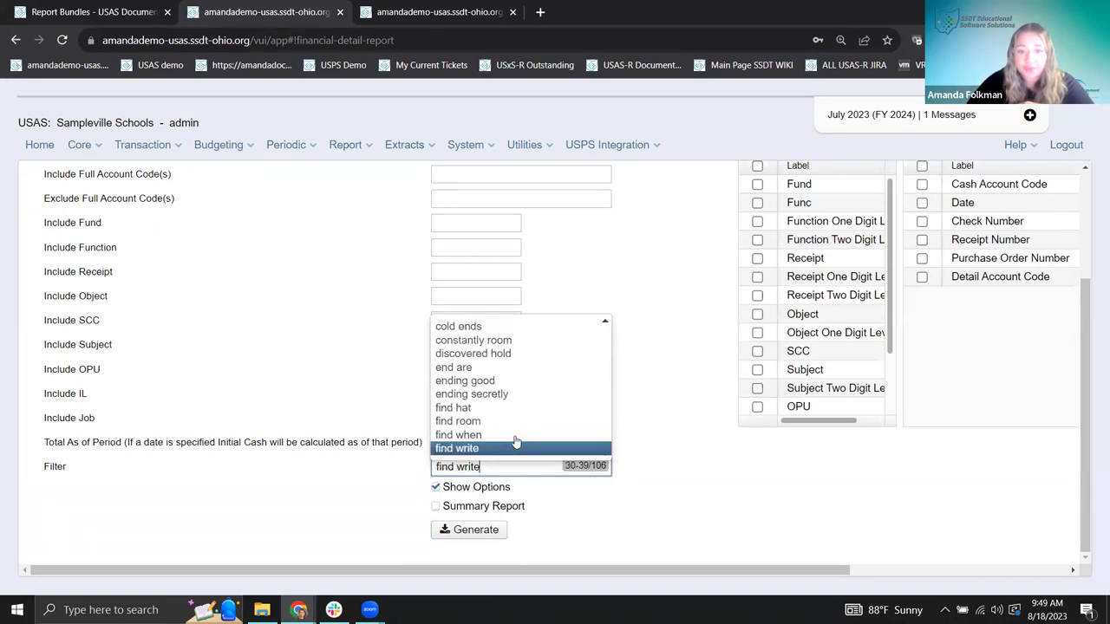
{"action": "scroll", "coordinate": [515, 442], "scroll_direction": "down", "scroll_amount": 10}
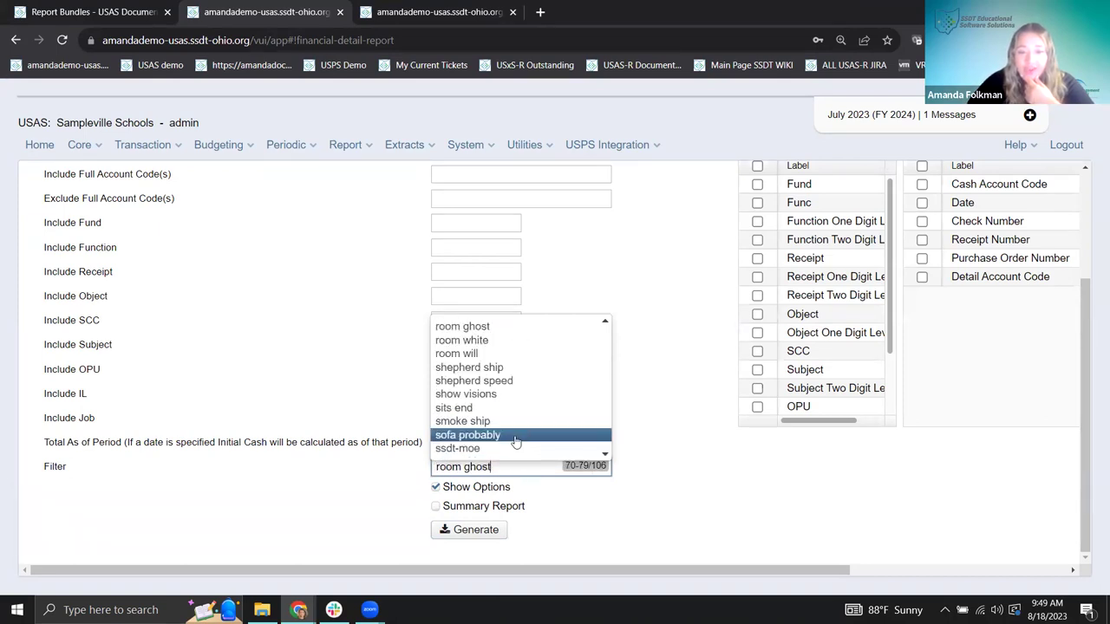
{"action": "key", "text": "Down"}
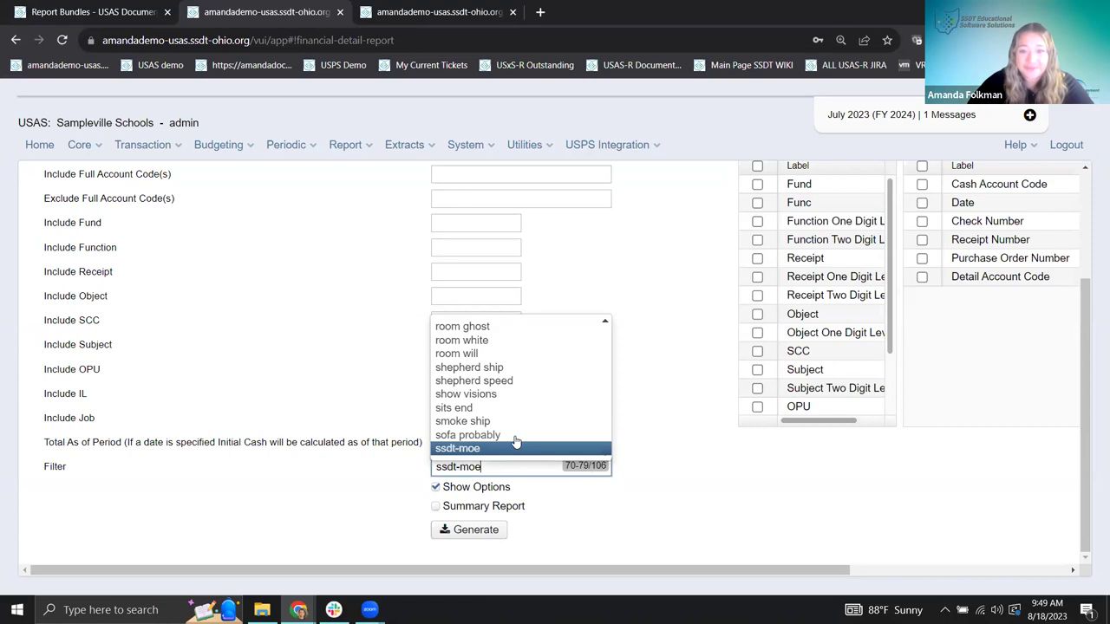
{"action": "scroll", "coordinate": [515, 443], "scroll_direction": "down", "scroll_amount": 3}
{"action": "scroll", "coordinate": [515, 443], "scroll_direction": "down", "scroll_amount": 6}
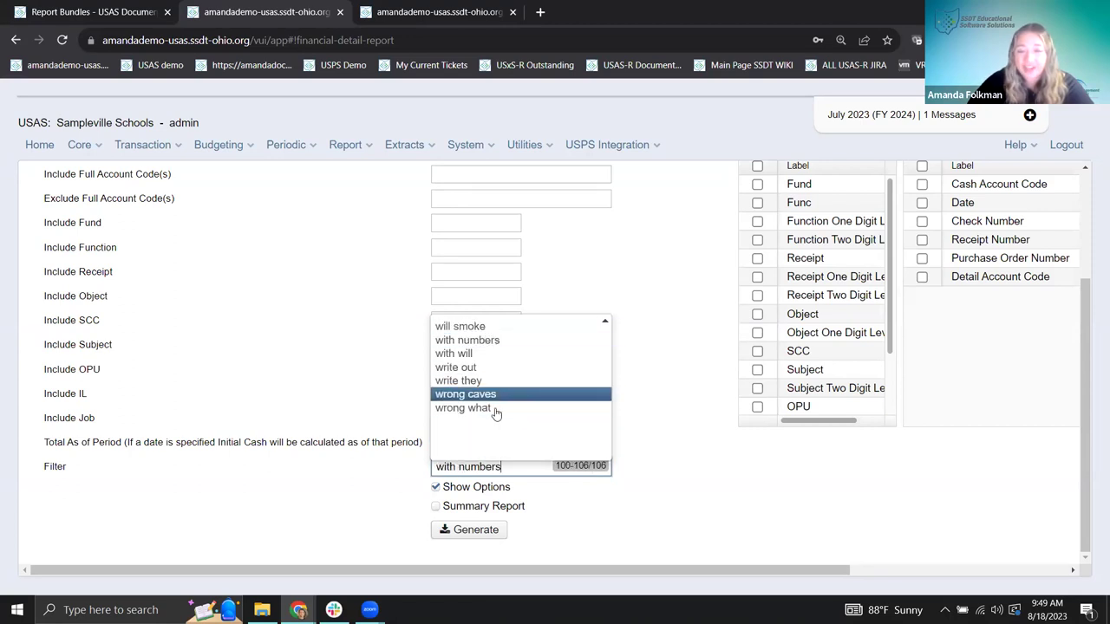
{"action": "left_click", "coordinate": [487, 417]}
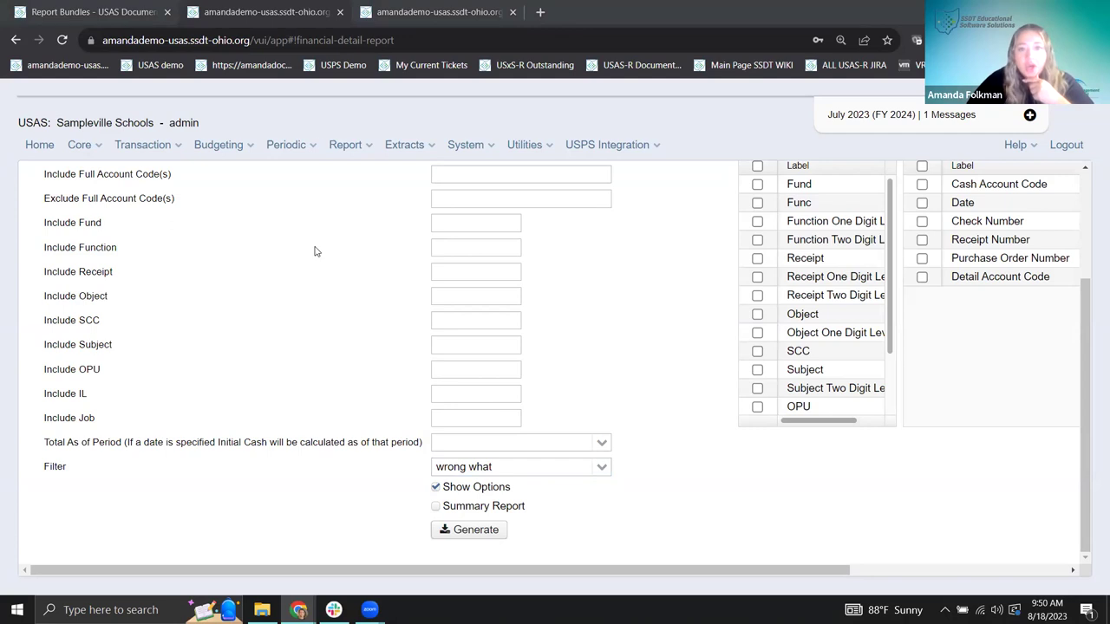
{"action": "left_click", "coordinate": [266, 273]}
Save the current Financial Detail Report options under the Save and Recall name "What".
{"action": "scroll", "coordinate": [265, 274], "scroll_direction": "up", "scroll_amount": 2}
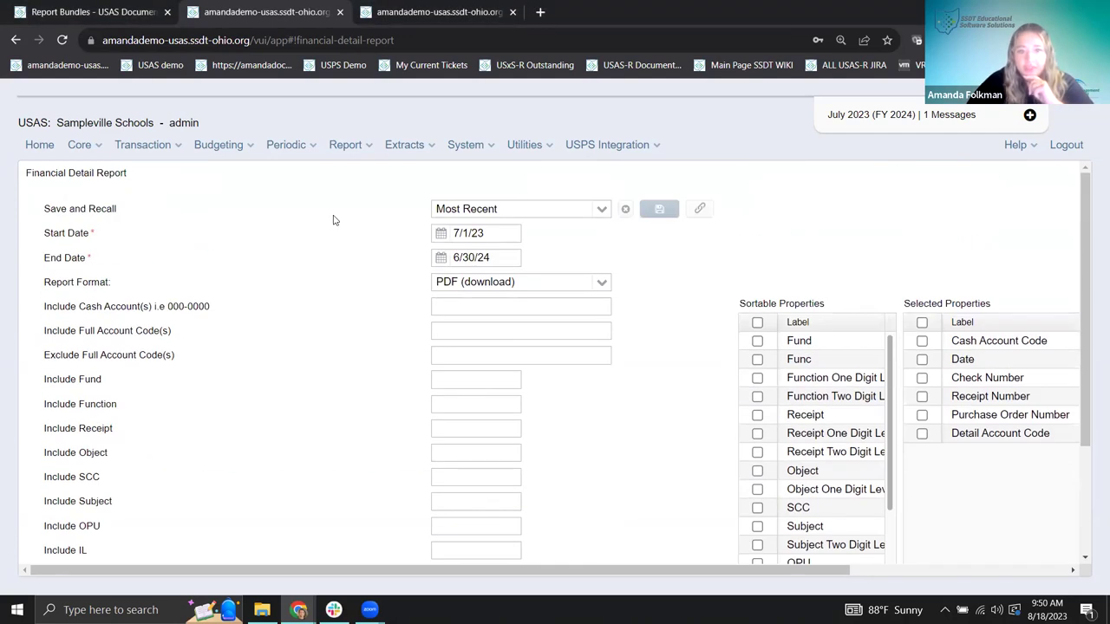
{"action": "scroll", "coordinate": [389, 442], "scroll_direction": "down", "scroll_amount": 2}
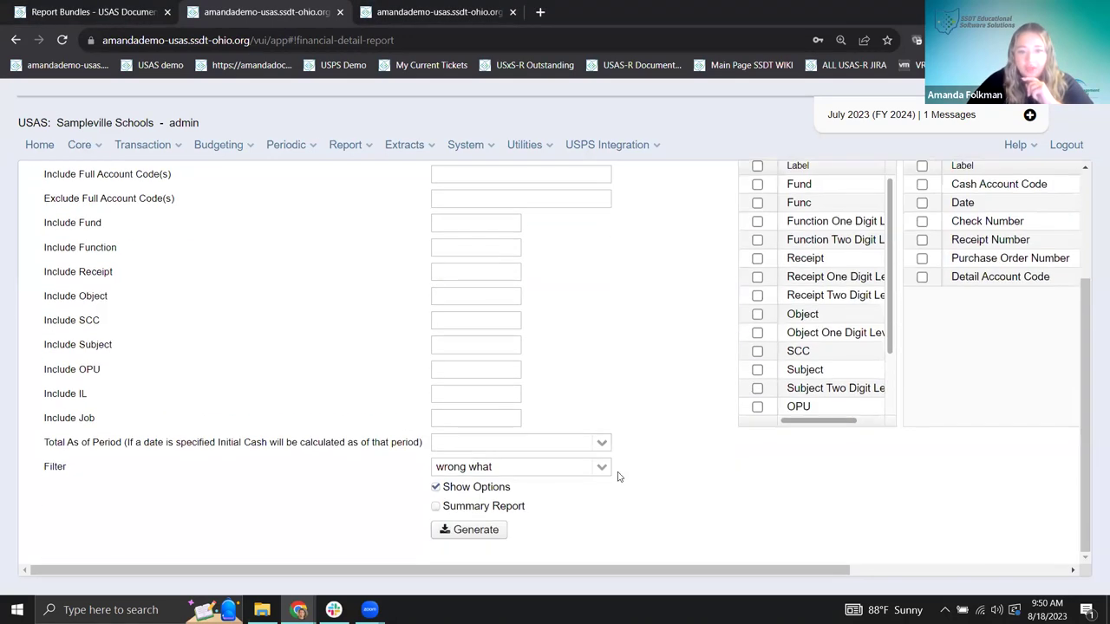
{"action": "scroll", "coordinate": [293, 314], "scroll_direction": "up", "scroll_amount": 2}
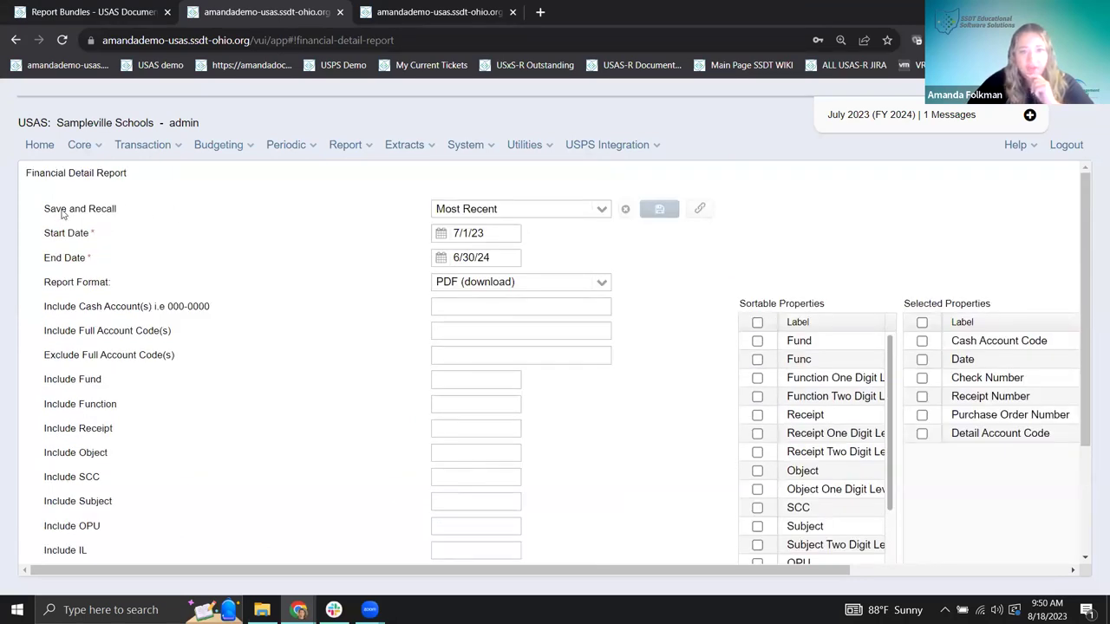
{"action": "left_click_drag", "start_coordinate": [49, 211], "coordinate": [145, 223]}
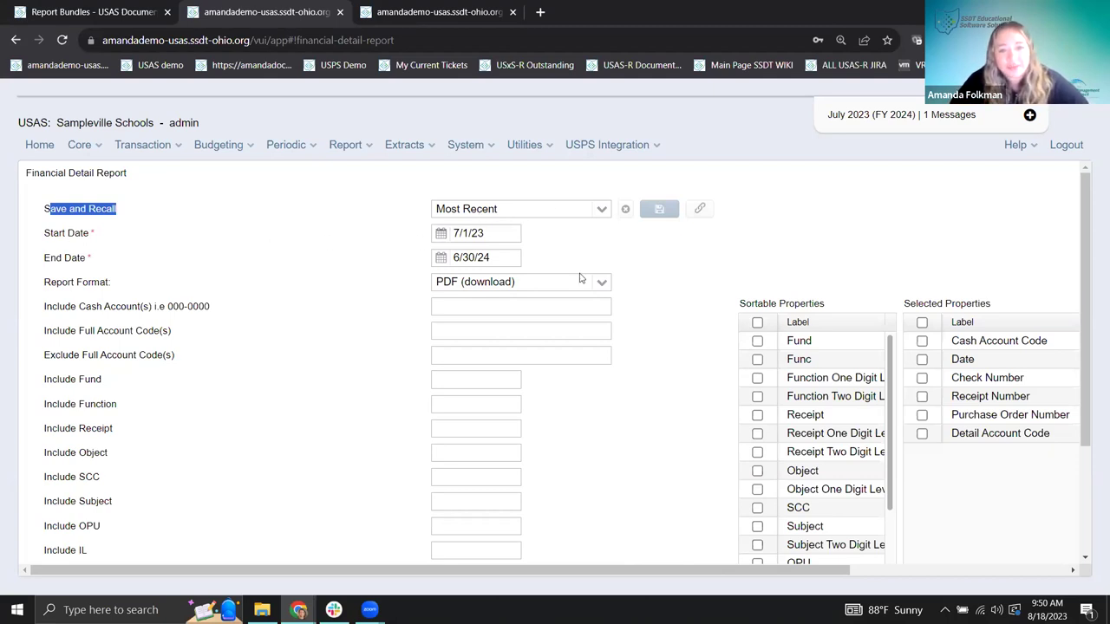
{"action": "scroll", "coordinate": [439, 445], "scroll_direction": "down", "scroll_amount": 3}
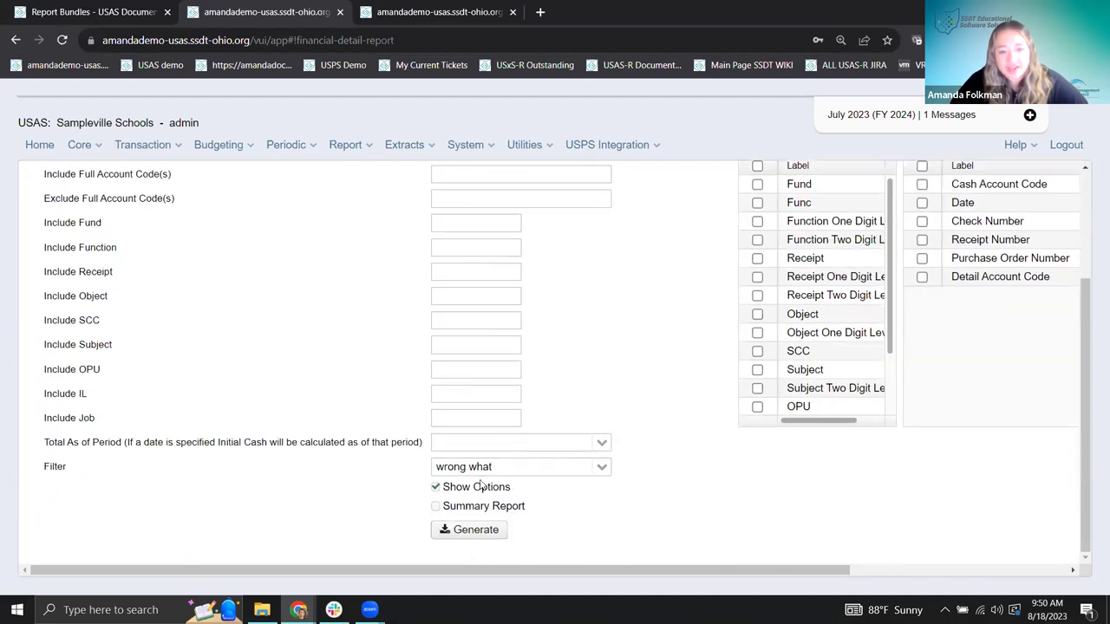
{"action": "scroll", "coordinate": [504, 472], "scroll_direction": "up", "scroll_amount": 3}
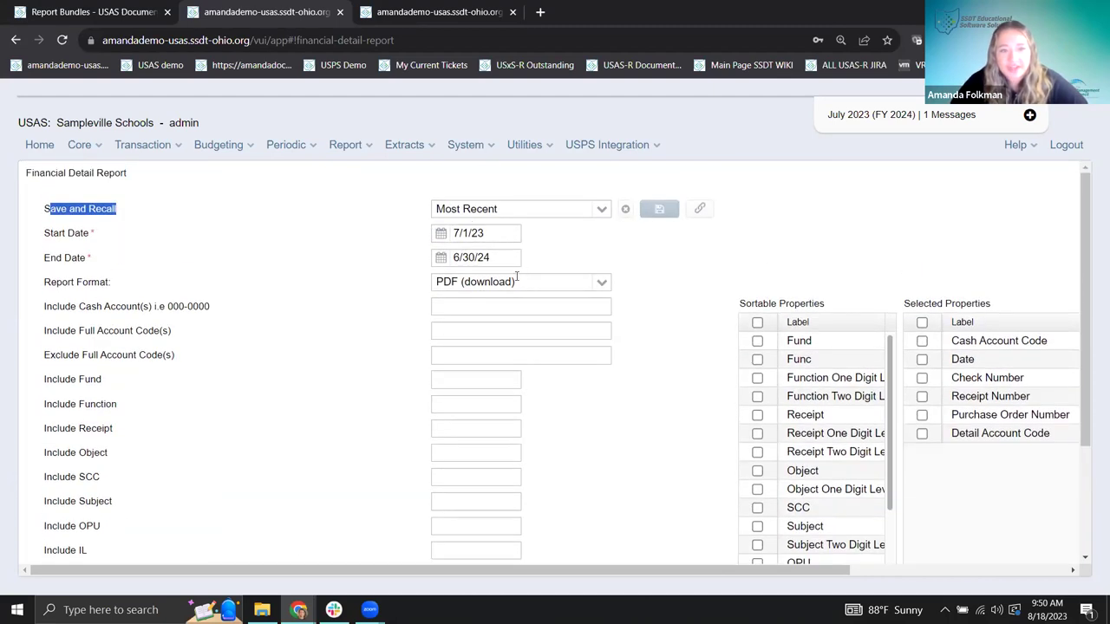
{"action": "left_click", "coordinate": [600, 210]}
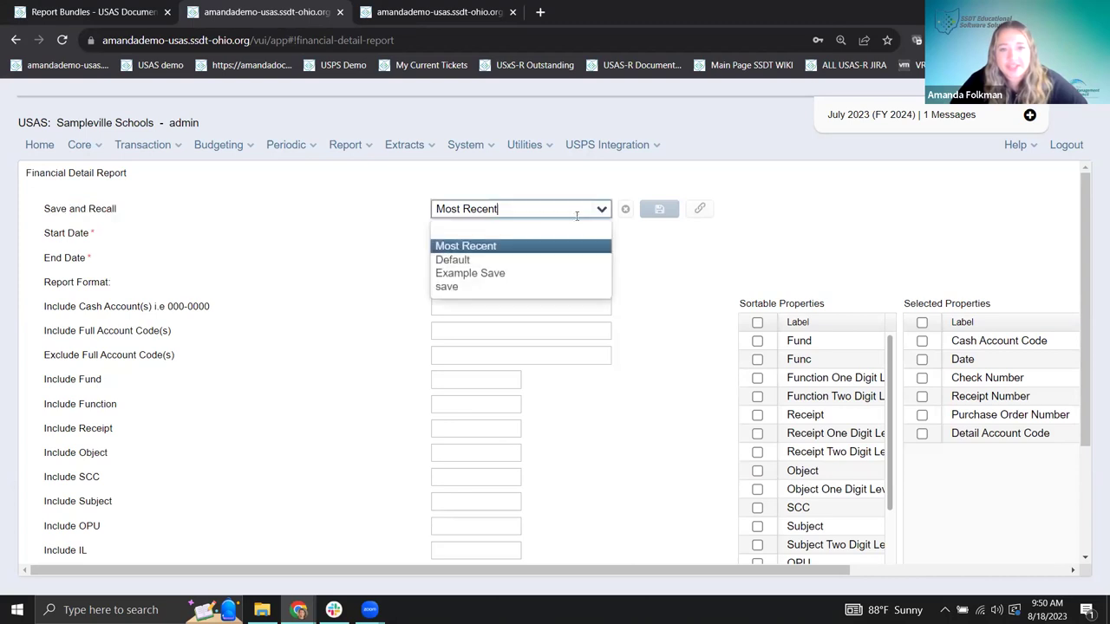
{"action": "left_click", "coordinate": [455, 232]}
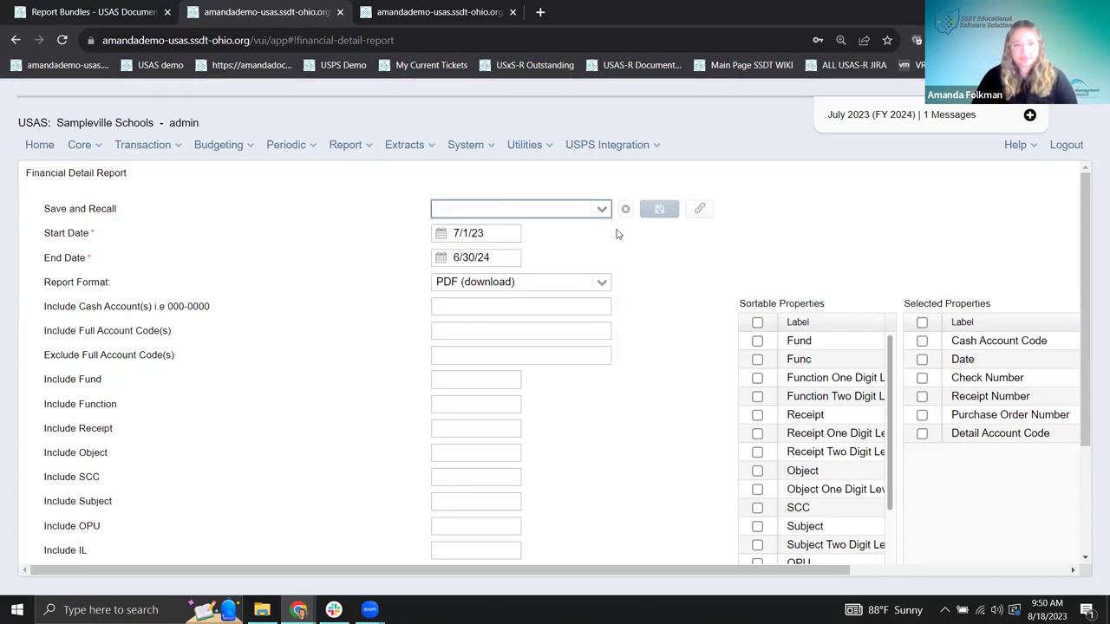
{"action": "type", "text": "What"}
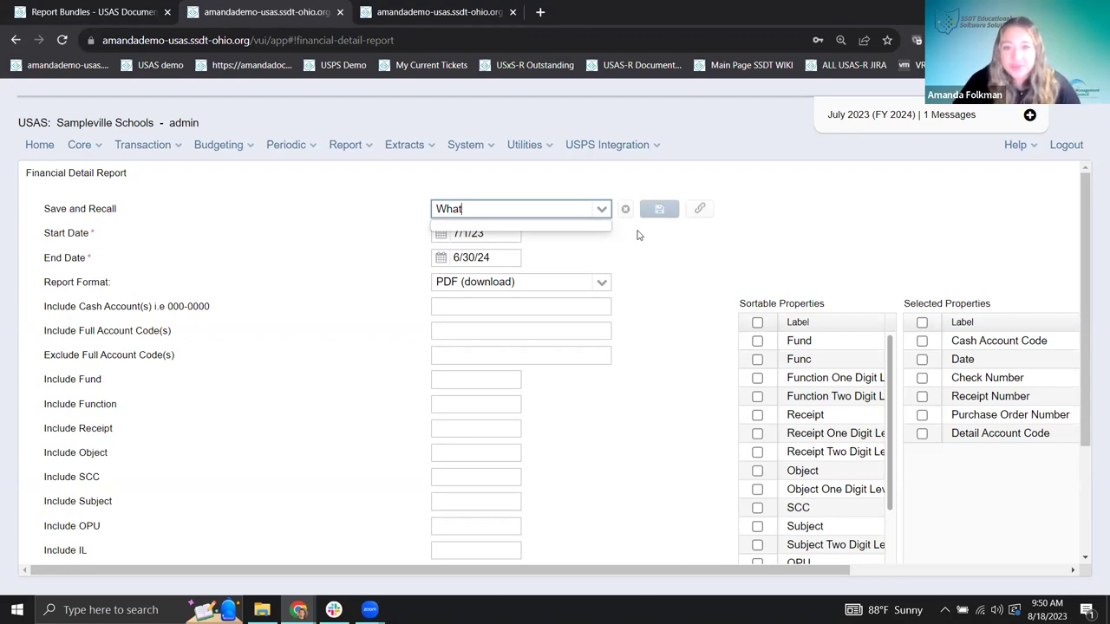
{"action": "key", "text": "Tab"}
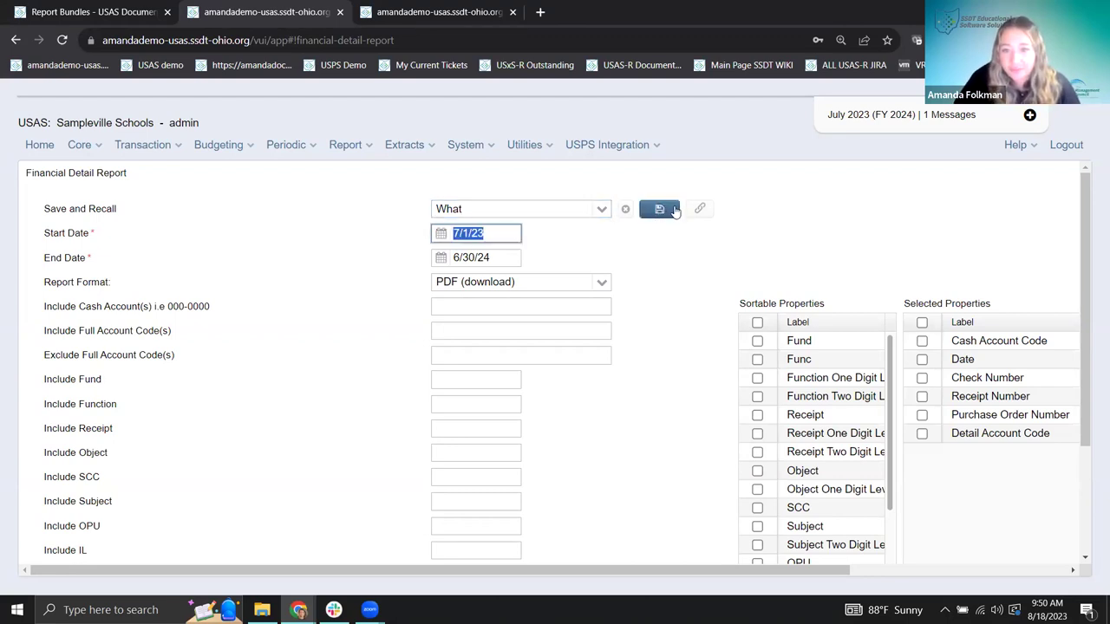
{"action": "left_click", "coordinate": [656, 217]}
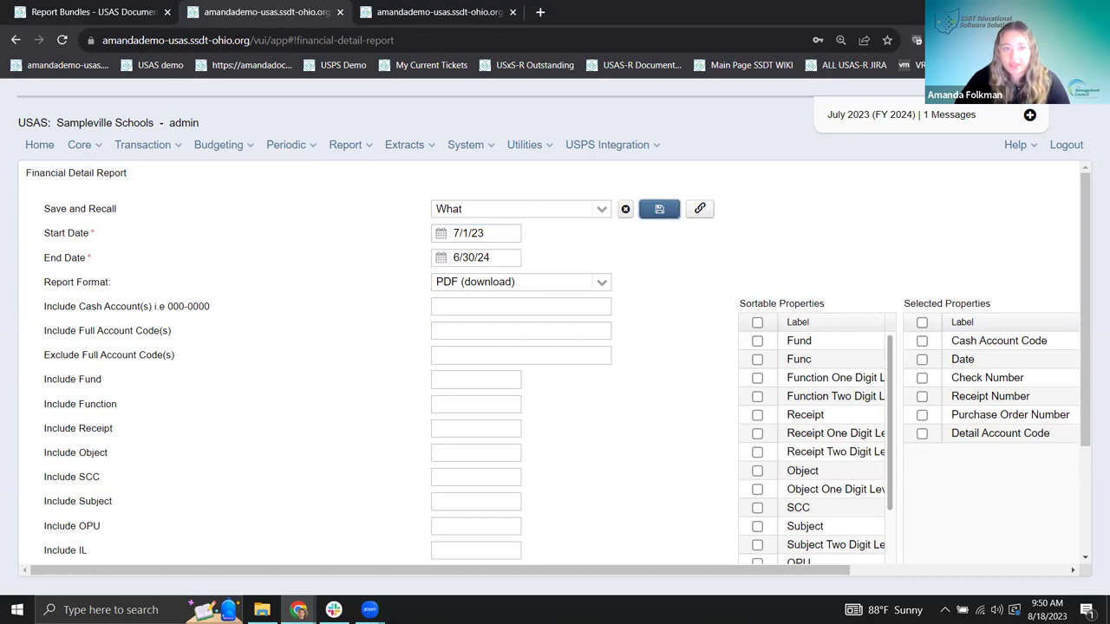
Recall the saved "What" settings and check the account filter and other options stored with them.
{"action": "left_click", "coordinate": [600, 210]}
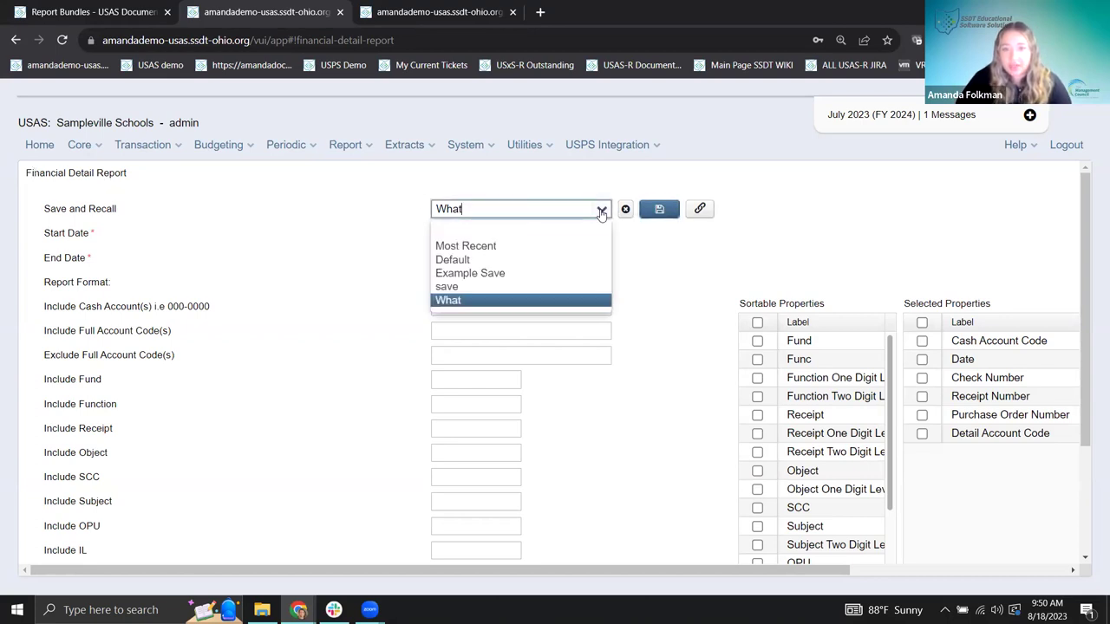
{"action": "left_click", "coordinate": [461, 303]}
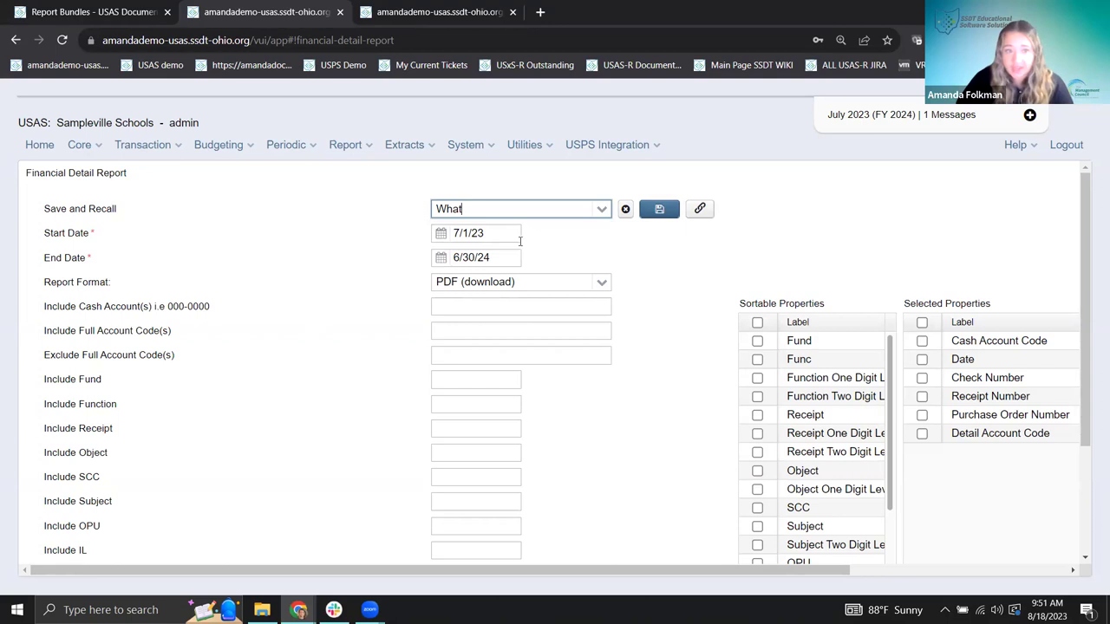
{"action": "scroll", "coordinate": [520, 286], "scroll_direction": "down", "scroll_amount": 2}
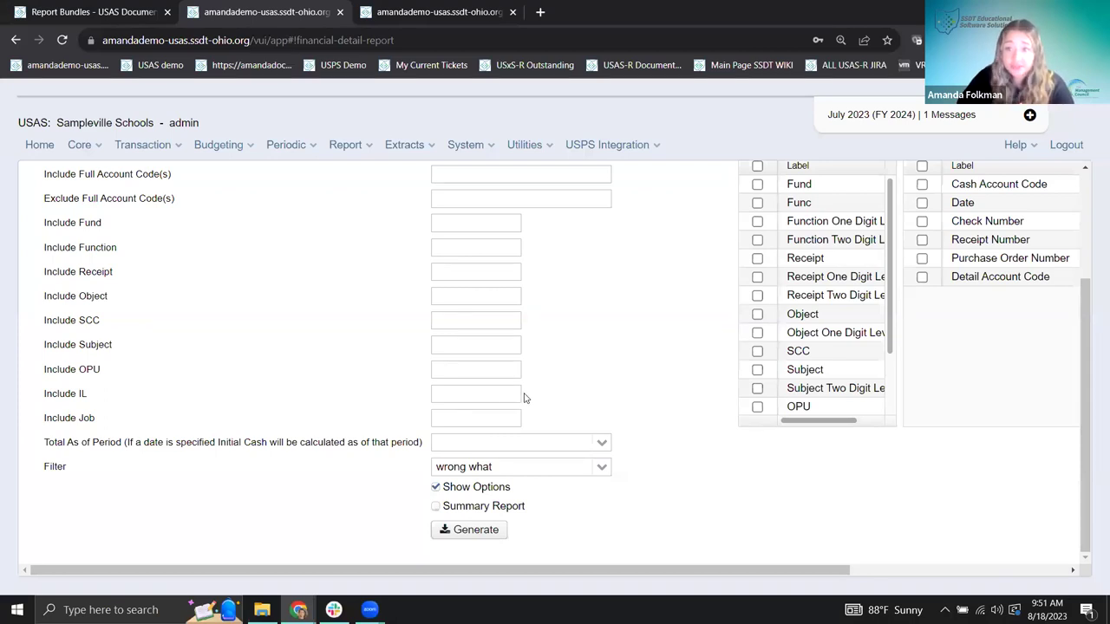
{"action": "scroll", "coordinate": [522, 396], "scroll_direction": "up", "scroll_amount": 2}
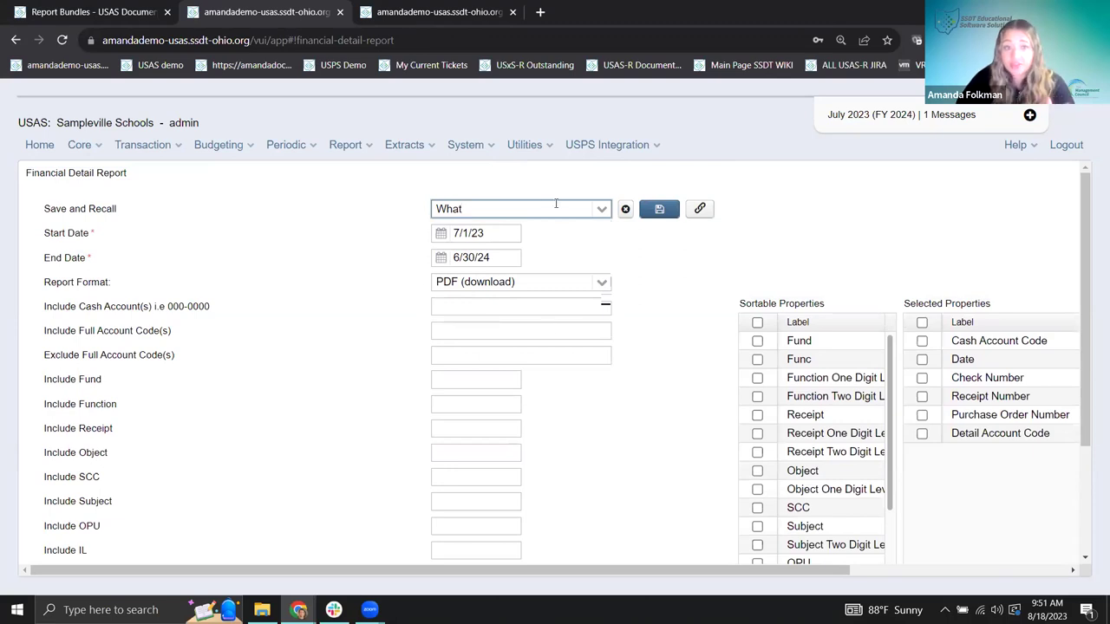
Recall the saved "Example Save", "save" and "What" settings in turn to compare their stored Financial Detail Report options.
{"action": "left_click", "coordinate": [600, 215]}
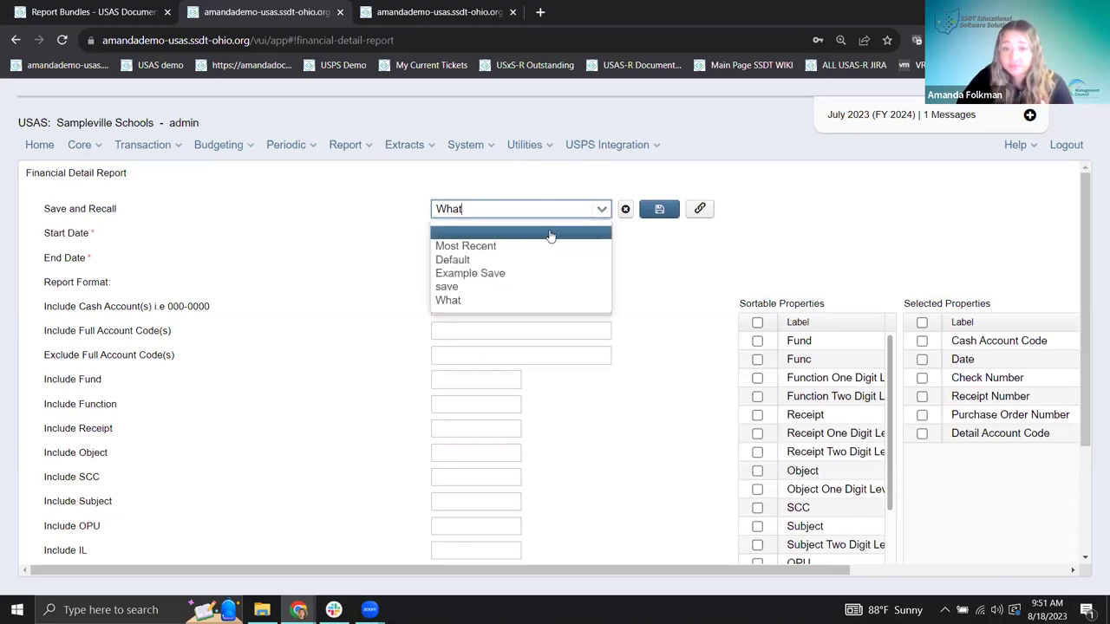
{"action": "left_click", "coordinate": [505, 274]}
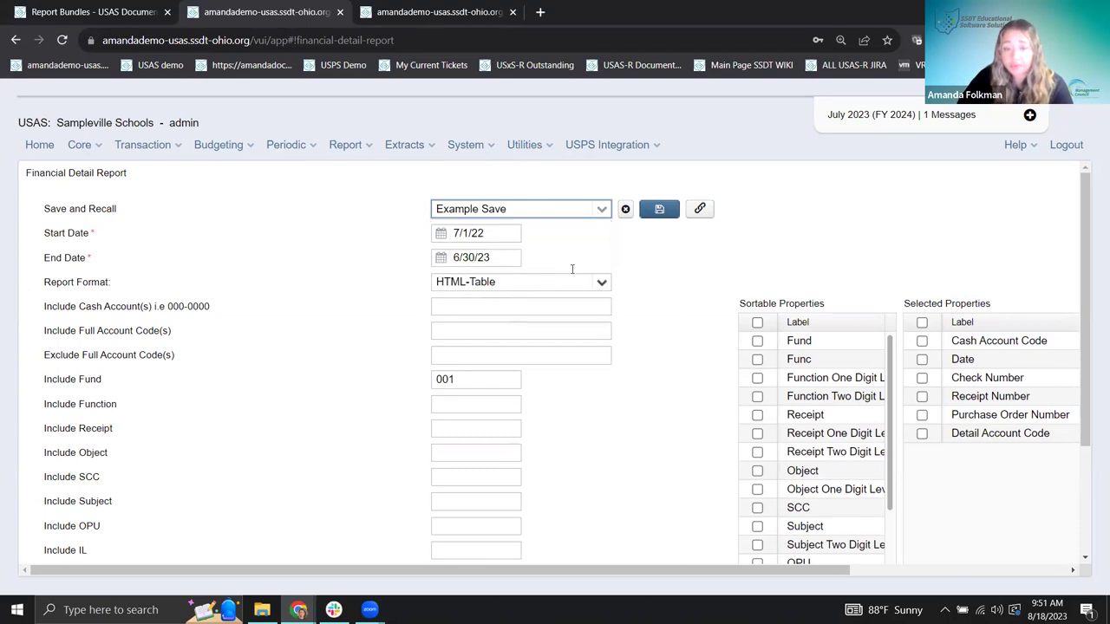
{"action": "left_click", "coordinate": [602, 213]}
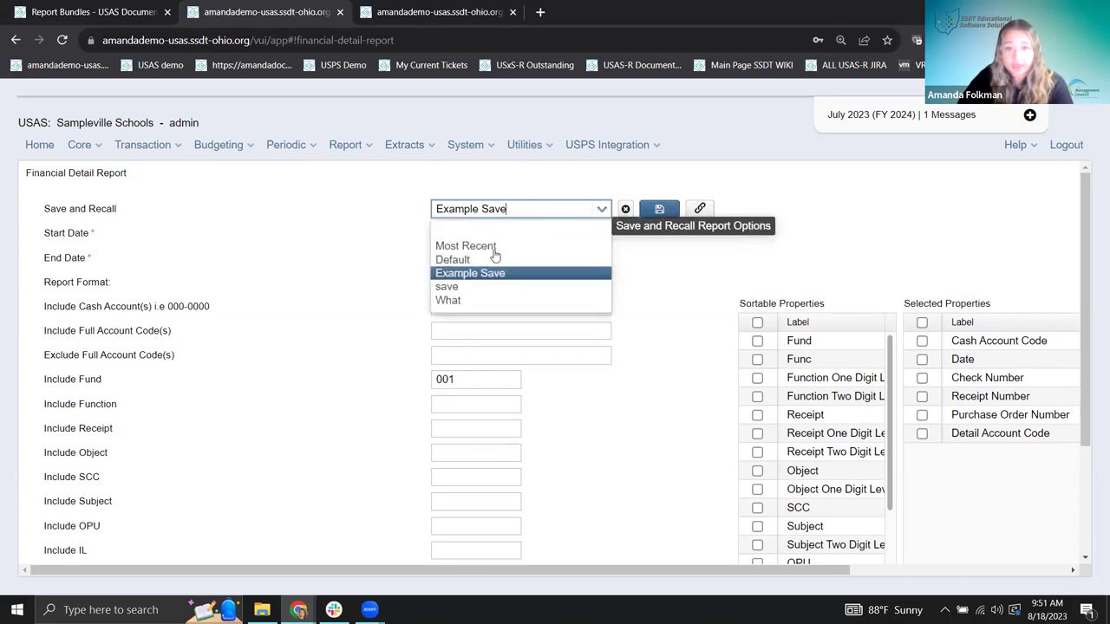
{"action": "left_click", "coordinate": [476, 290]}
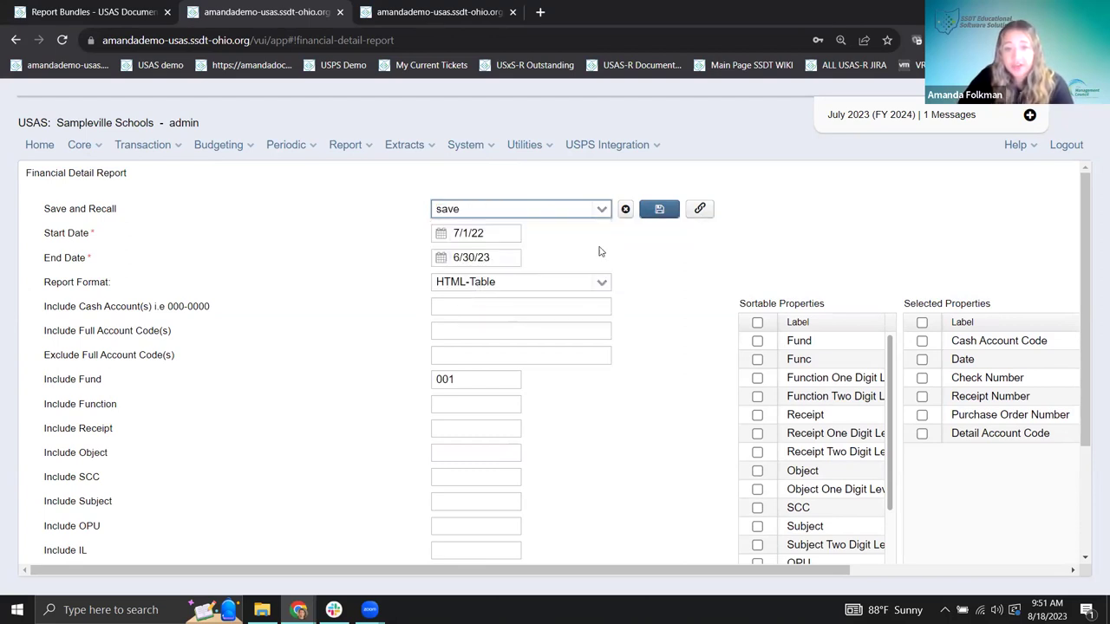
{"action": "left_click", "coordinate": [602, 210]}
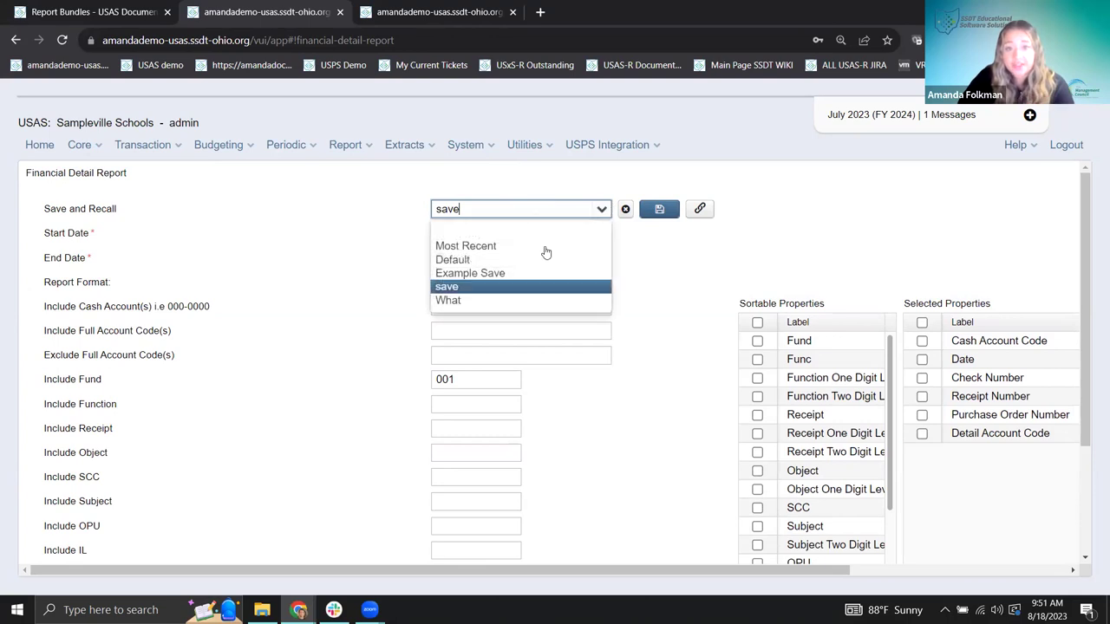
{"action": "left_click", "coordinate": [490, 301]}
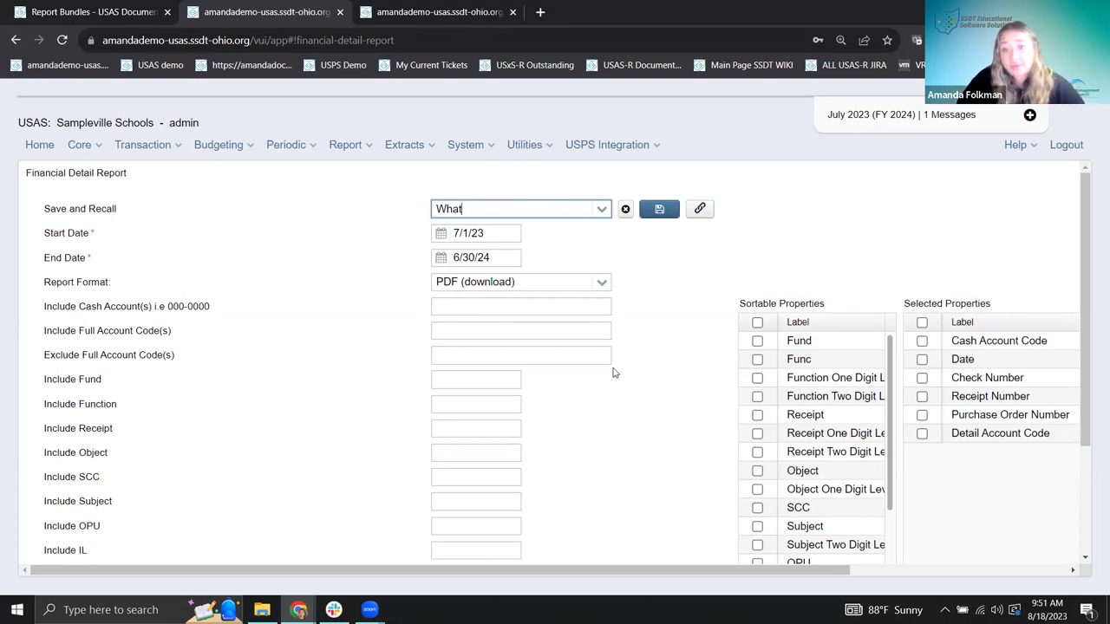
Check the account filter stored with the recalled "What" settings and list the available saved option sets.
{"action": "scroll", "coordinate": [535, 245], "scroll_direction": "down", "scroll_amount": 1}
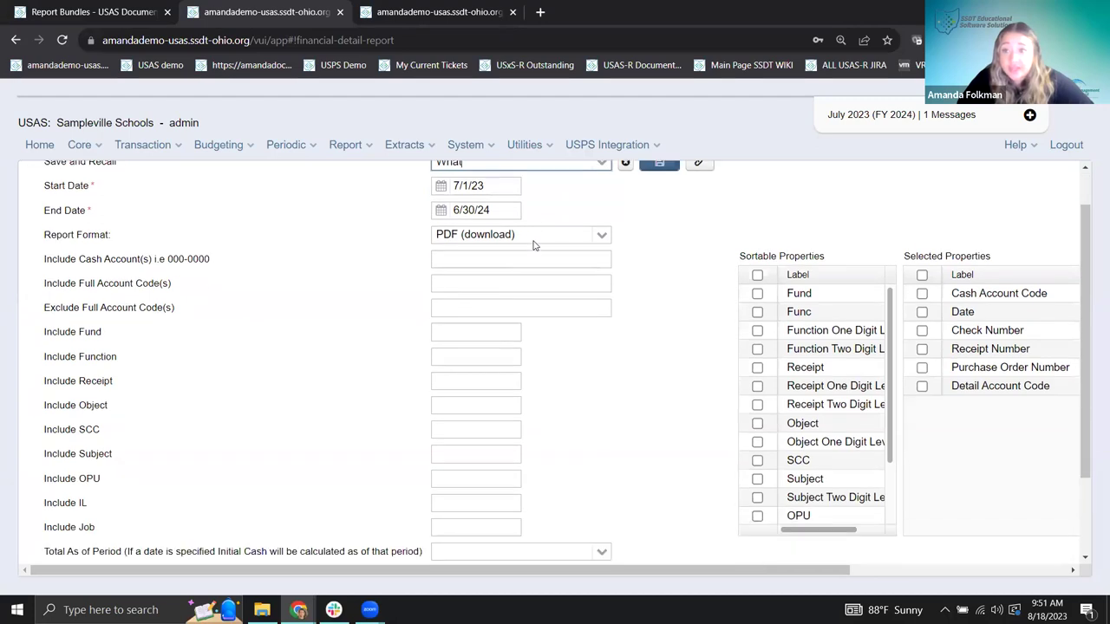
{"action": "scroll", "coordinate": [535, 244], "scroll_direction": "down", "scroll_amount": 2}
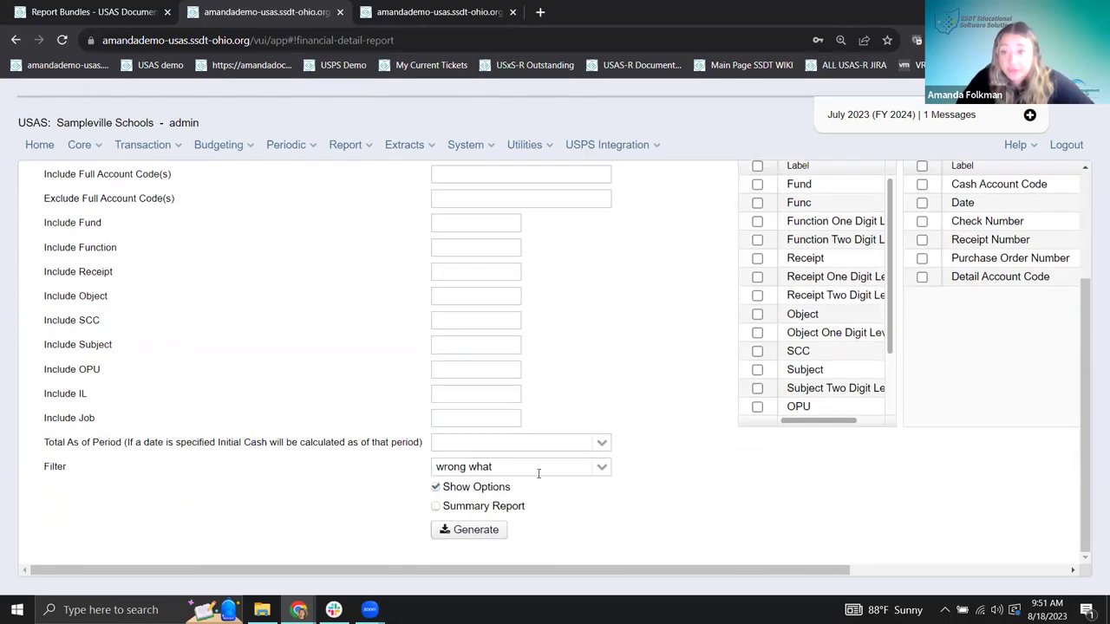
{"action": "scroll", "coordinate": [511, 364], "scroll_direction": "up", "scroll_amount": 3}
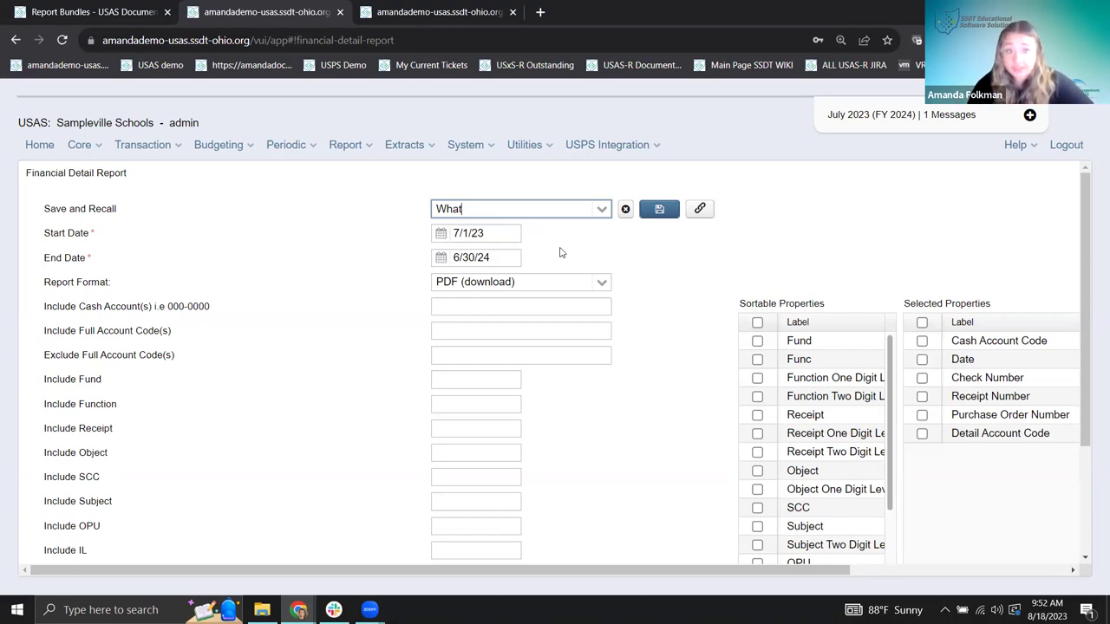
{"action": "left_click", "coordinate": [600, 209]}
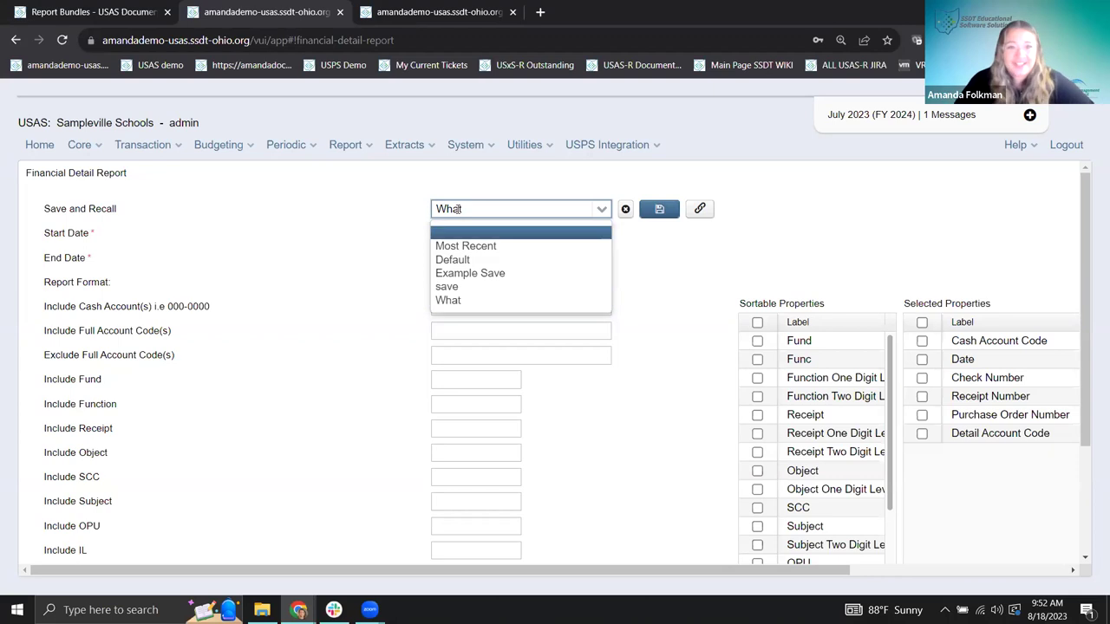
Start a new report bundle and search its selectable reports for "financial detail".
{"action": "left_click", "coordinate": [349, 152]}
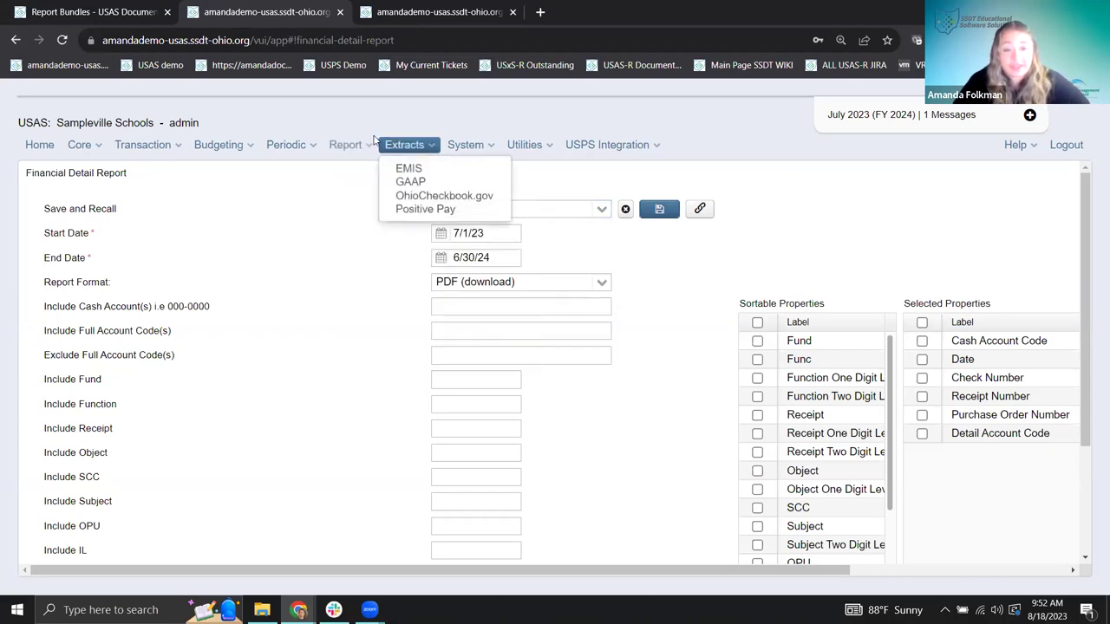
{"action": "left_click", "coordinate": [368, 184]}
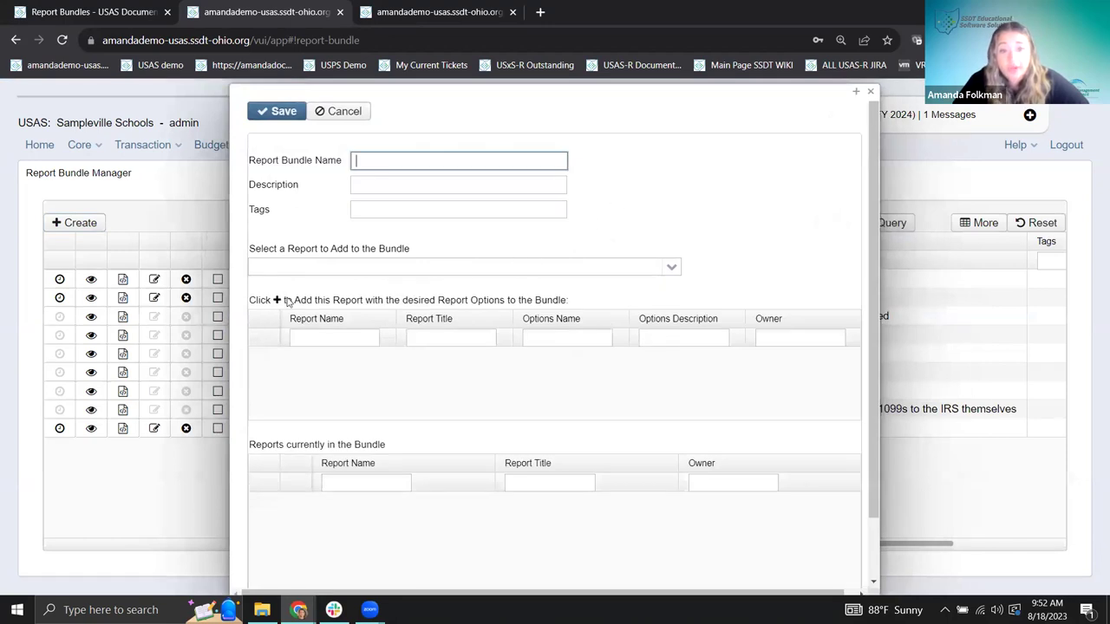
{"action": "left_click", "coordinate": [589, 263]}
{"action": "type", "text": "financial de"}
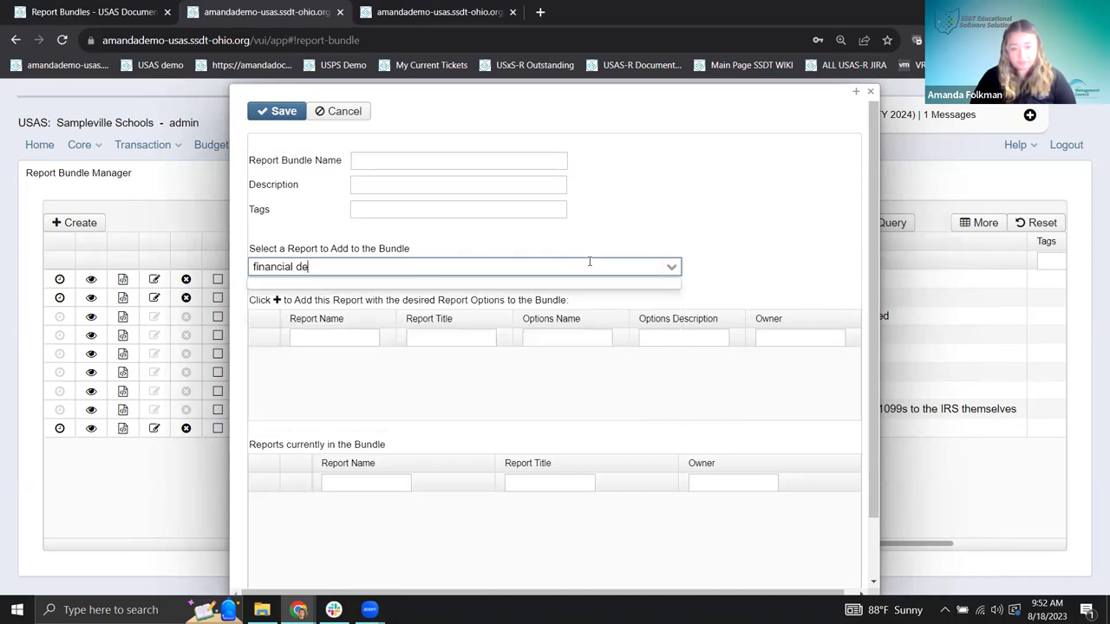
{"action": "type", "text": "tail"}
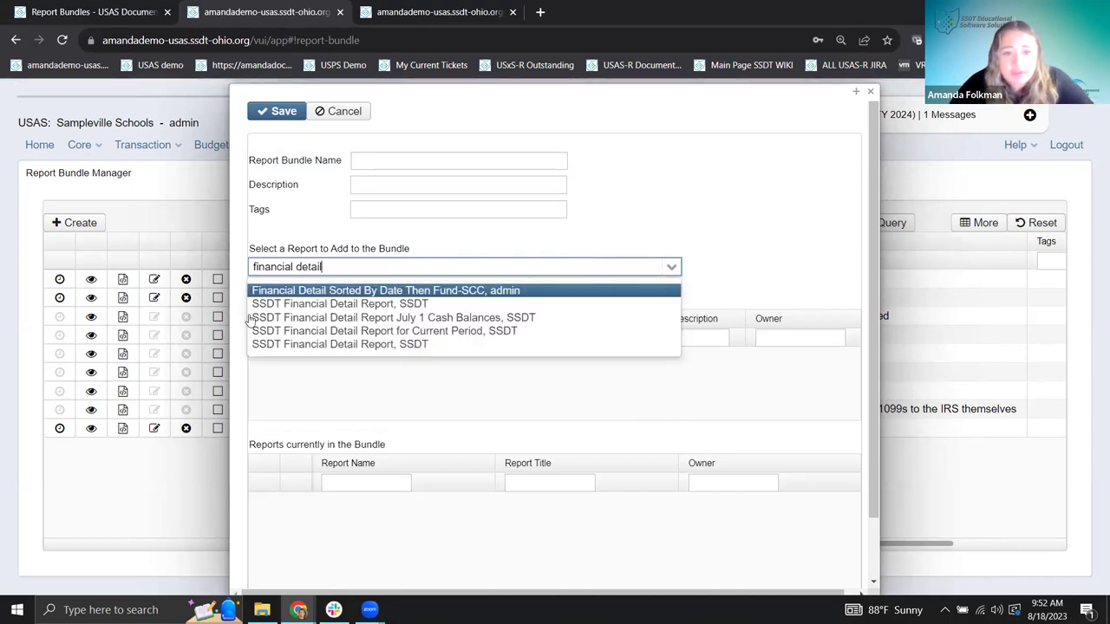
Choose the last listed "SSDT Financial Detail Report, SSDT" as the report to add to the bundle.
{"action": "key", "text": "Down"}
{"action": "key", "text": "Down"}
{"action": "key", "text": "Down"}
{"action": "key", "text": "Down"}
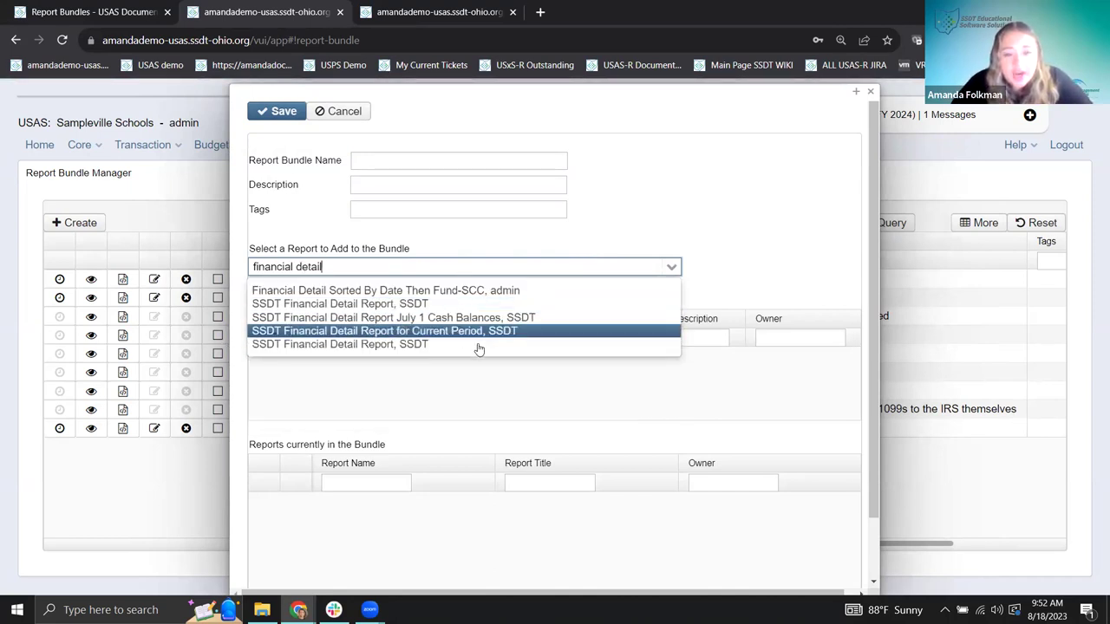
{"action": "key", "text": "Up"}
{"action": "key", "text": "Up"}
{"action": "key", "text": "Up"}
{"action": "key", "text": "Down"}
{"action": "key", "text": "Down"}
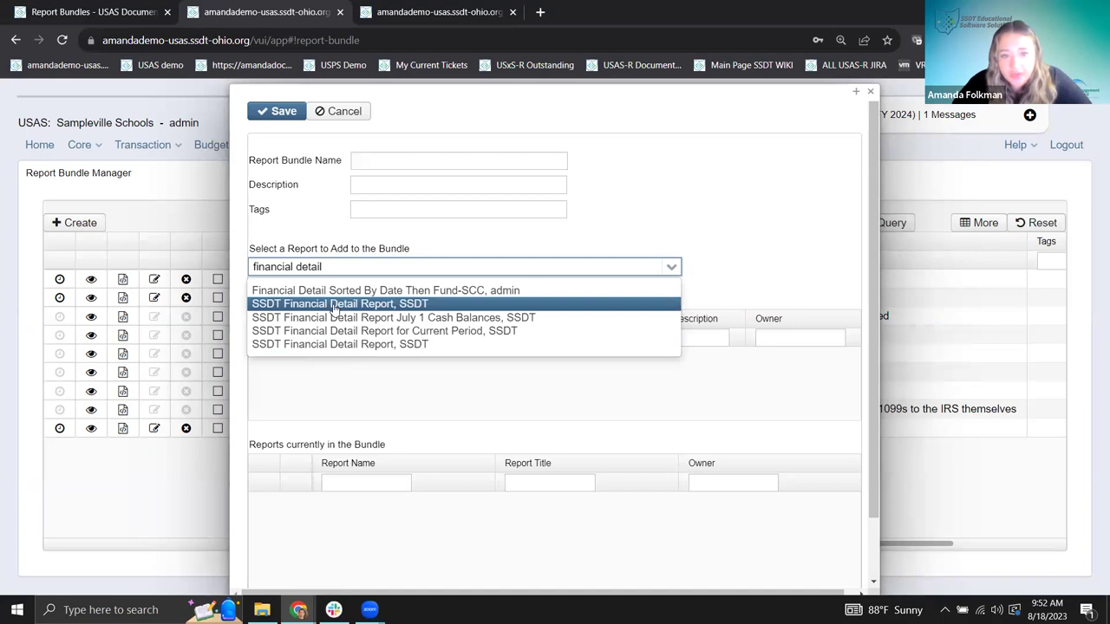
{"action": "left_click", "coordinate": [347, 346]}
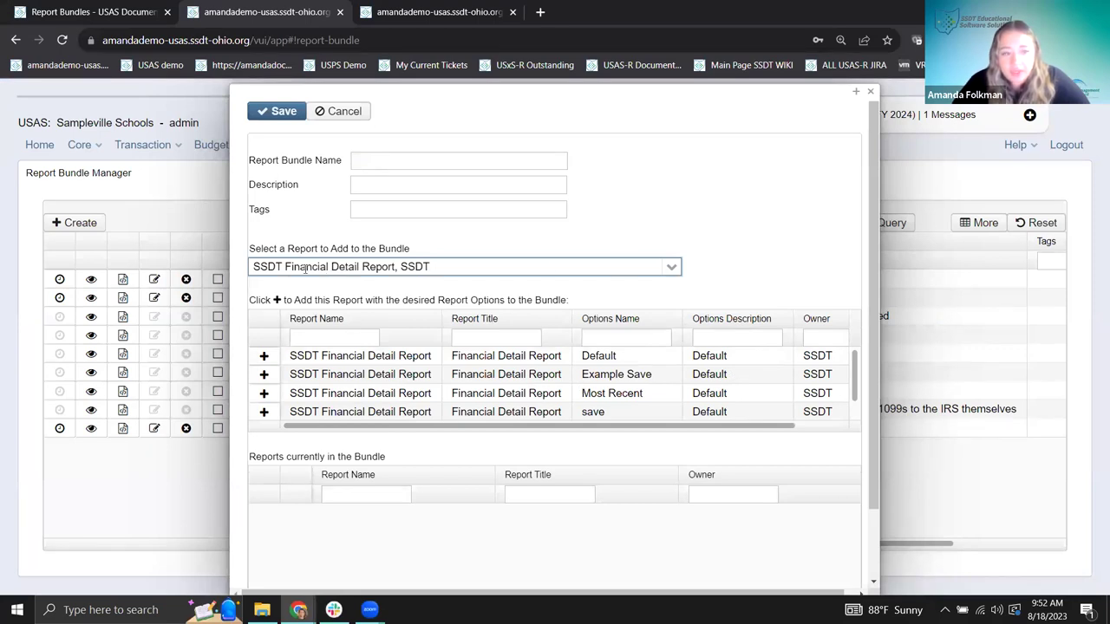
Add the SSDT Financial Detail Report with the "What" options to the bundle.
{"action": "scroll", "coordinate": [438, 384], "scroll_direction": "down", "scroll_amount": 3}
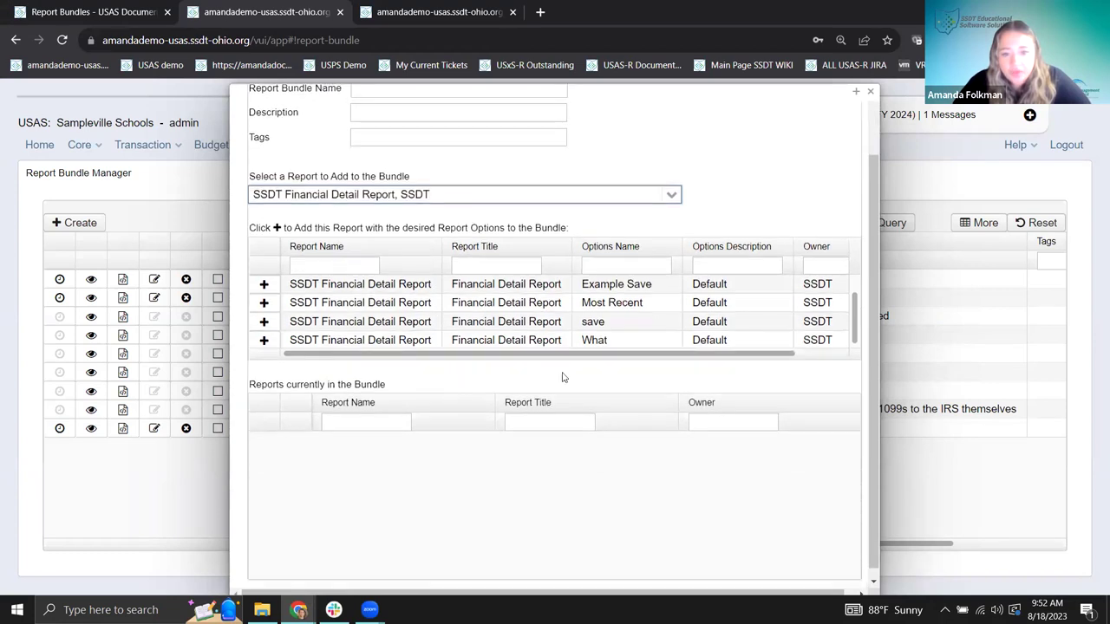
{"action": "left_click", "coordinate": [598, 341]}
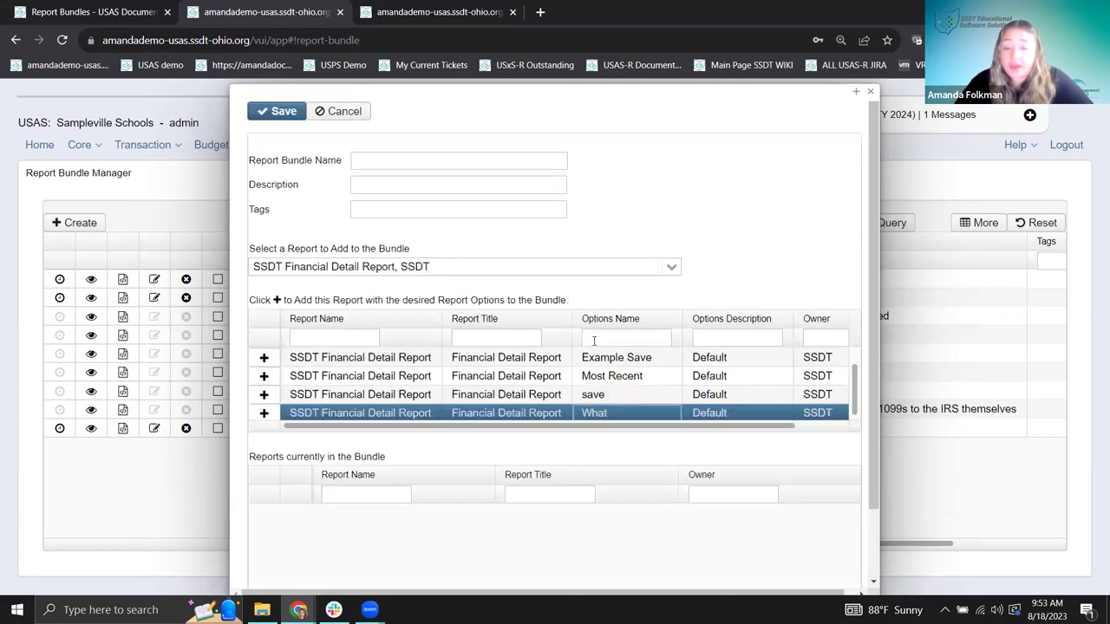
{"action": "left_click", "coordinate": [264, 413]}
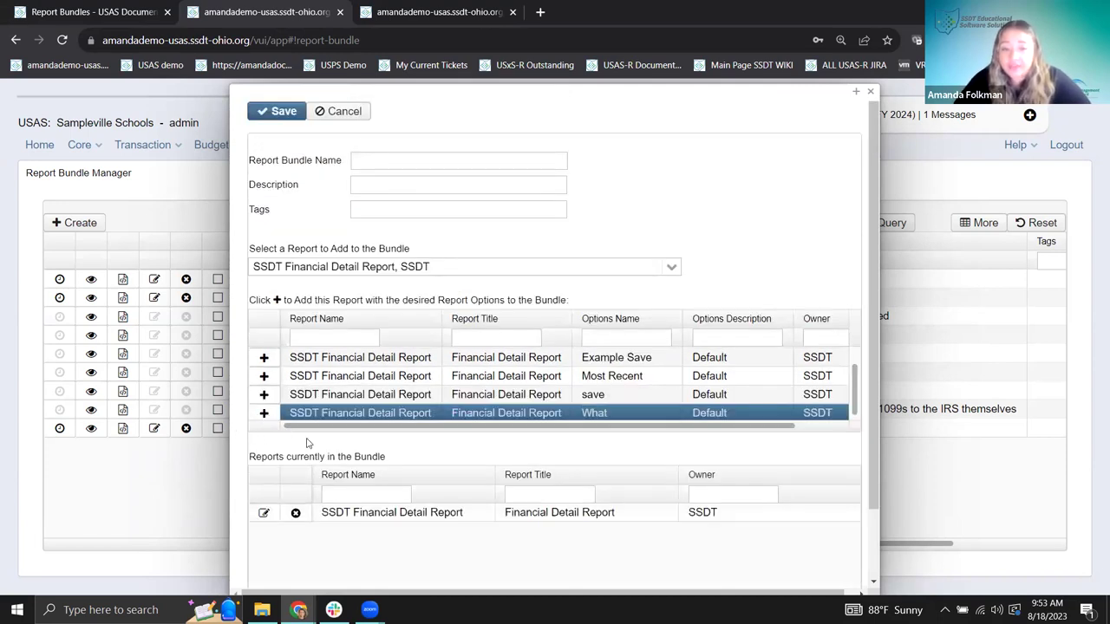
Review the bundled report's options, including its account filter, and discard the new report bundle without saving.
{"action": "left_click", "coordinate": [264, 512]}
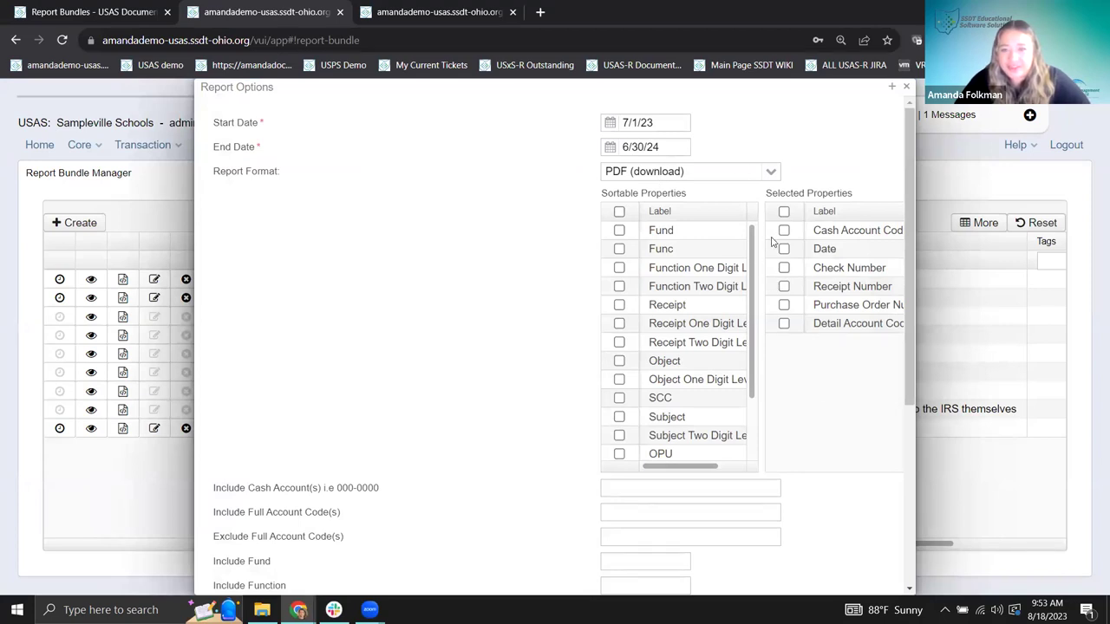
{"action": "scroll", "coordinate": [786, 528], "scroll_direction": "down", "scroll_amount": 4}
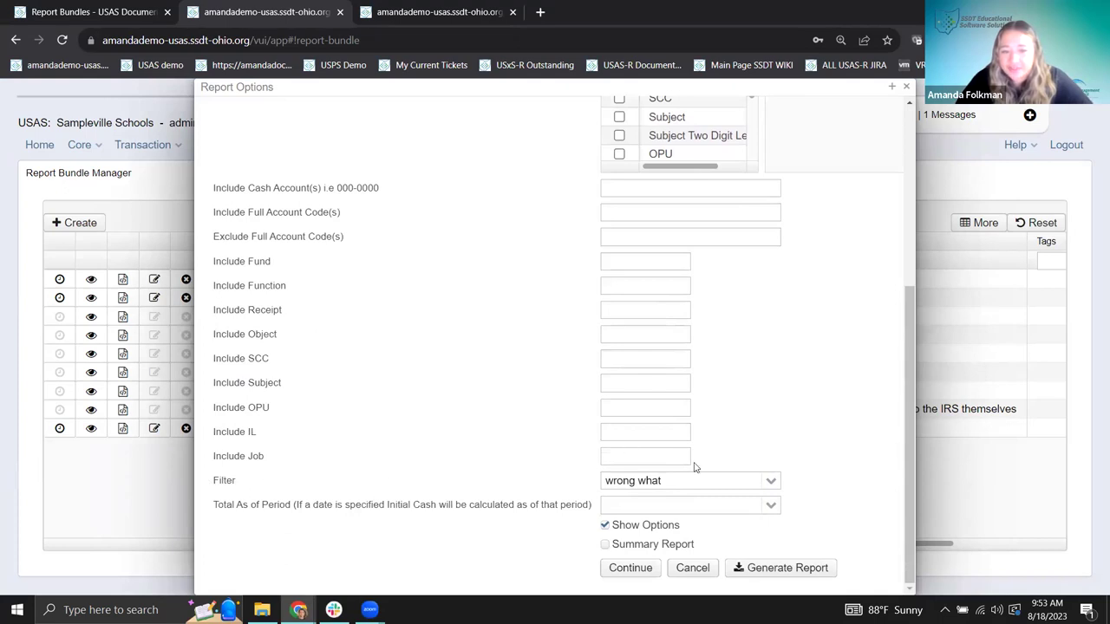
{"action": "left_click_drag", "start_coordinate": [666, 480], "coordinate": [605, 480]}
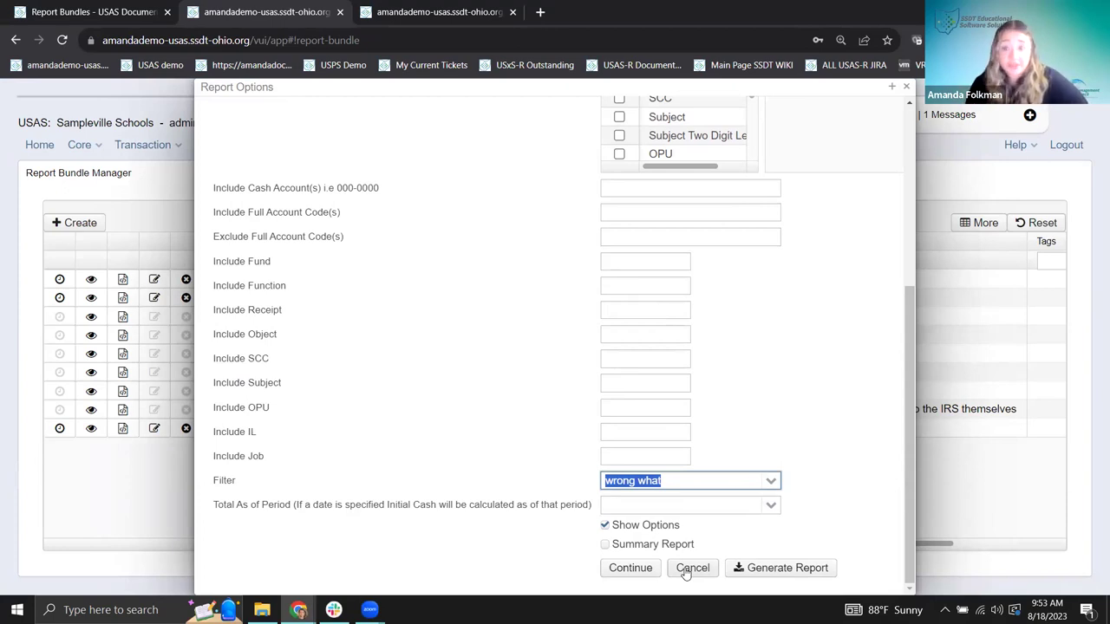
{"action": "left_click", "coordinate": [689, 570]}
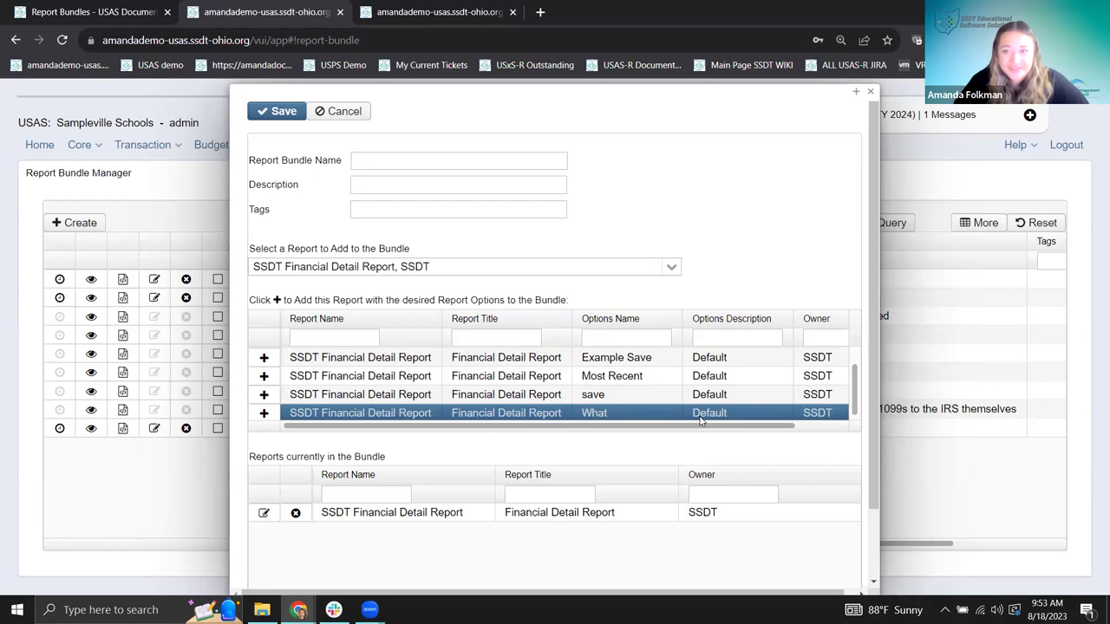
{"action": "left_click", "coordinate": [360, 113]}
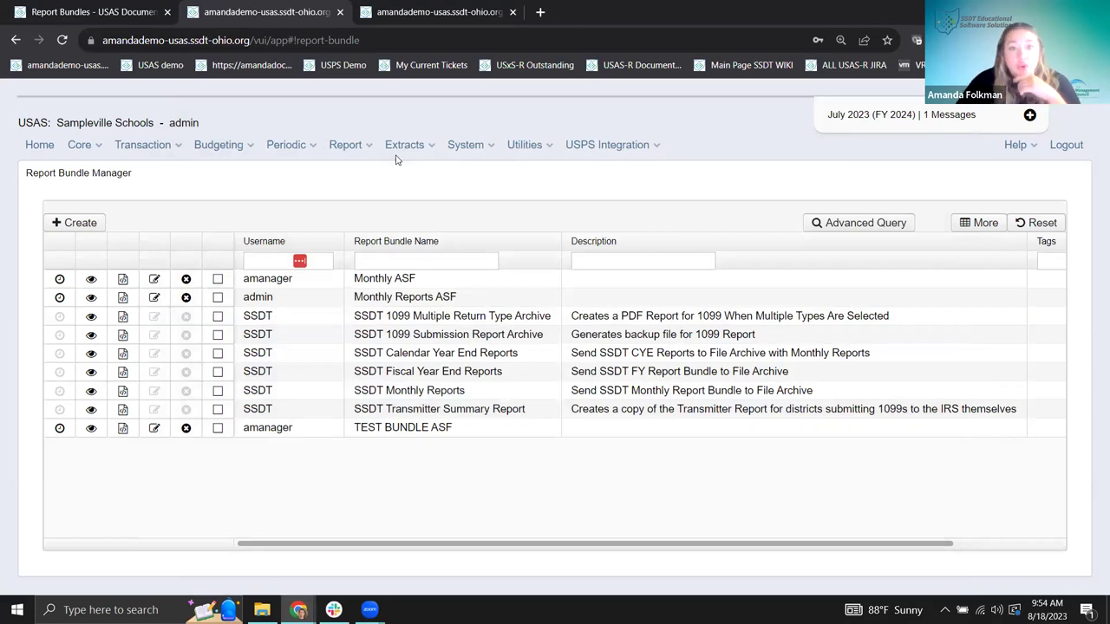
Open the Purchase Order Detail Report options and set the purchase order status to All.
{"action": "left_click", "coordinate": [350, 155]}
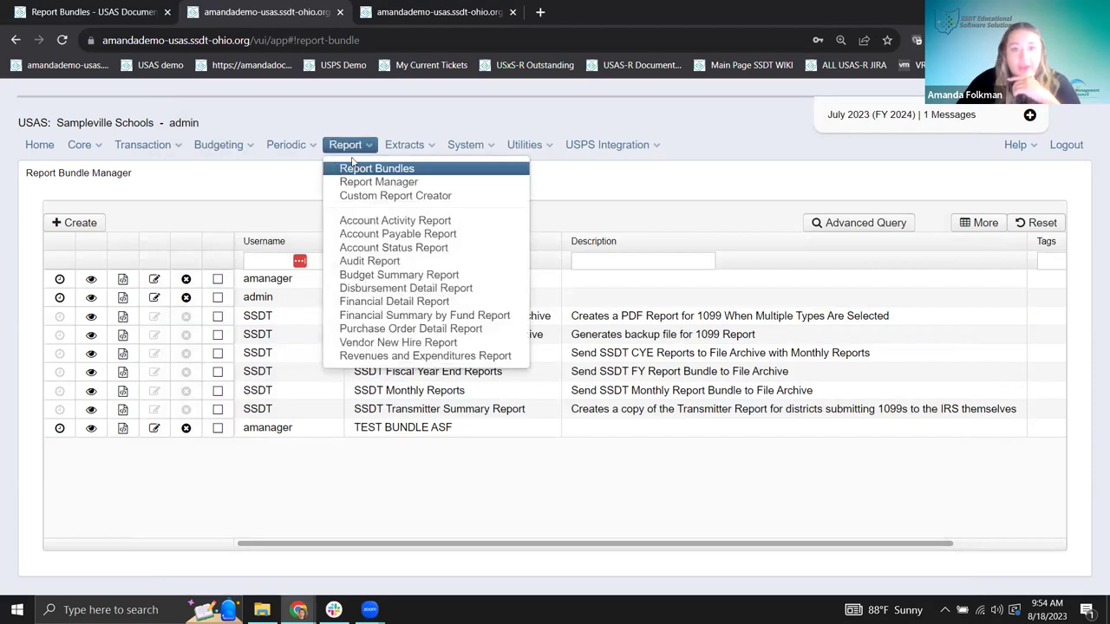
{"action": "left_click", "coordinate": [444, 329]}
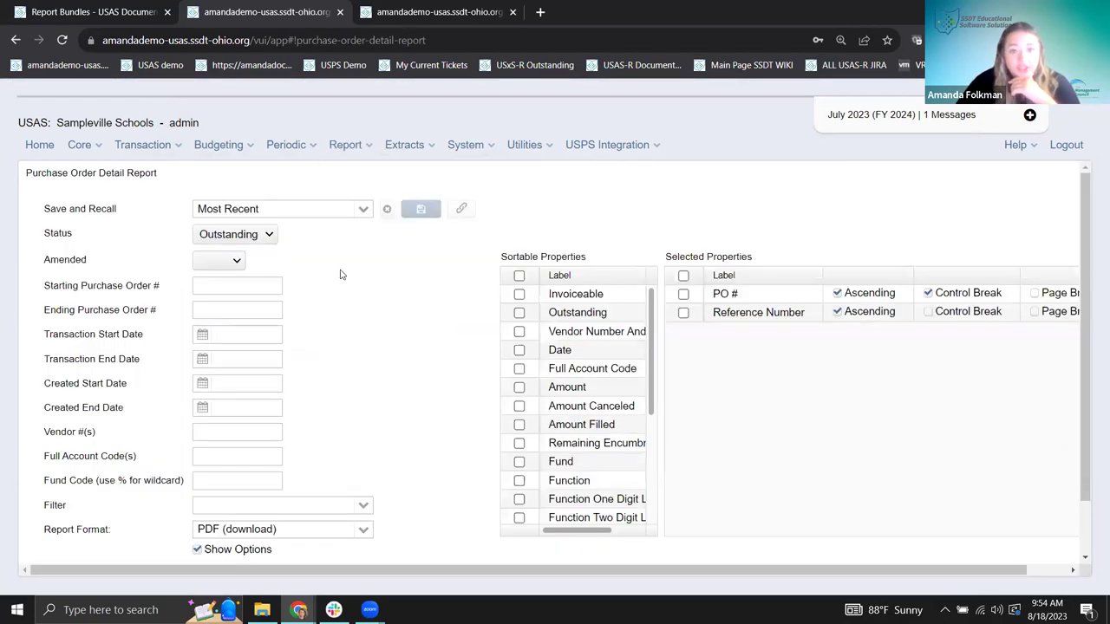
{"action": "left_click", "coordinate": [267, 234]}
{"action": "left_click", "coordinate": [267, 234]}
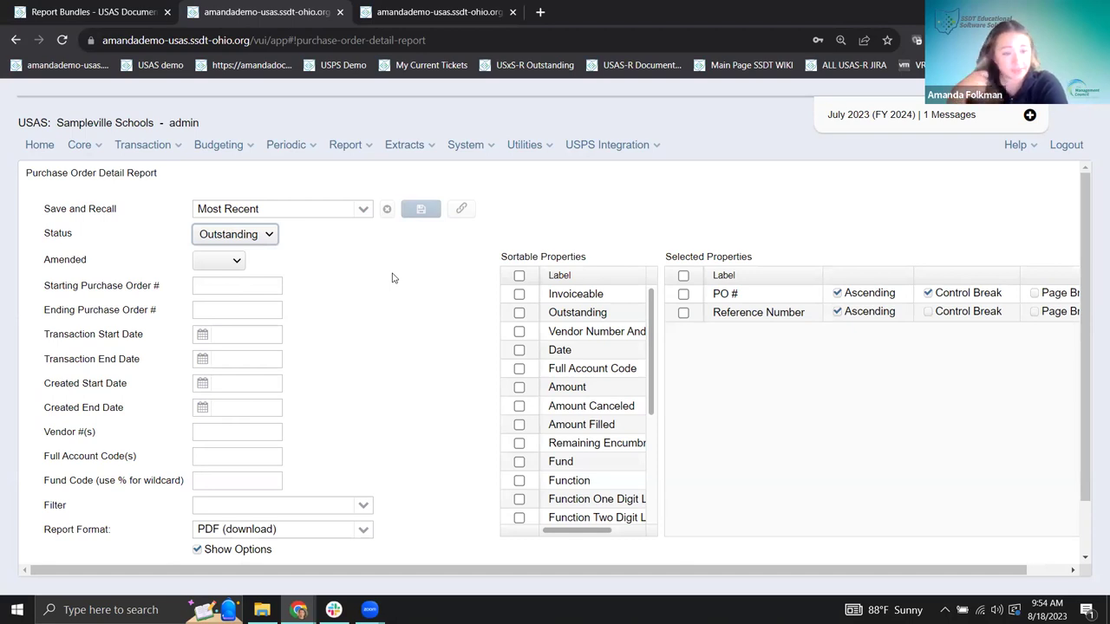
{"action": "left_click", "coordinate": [256, 235]}
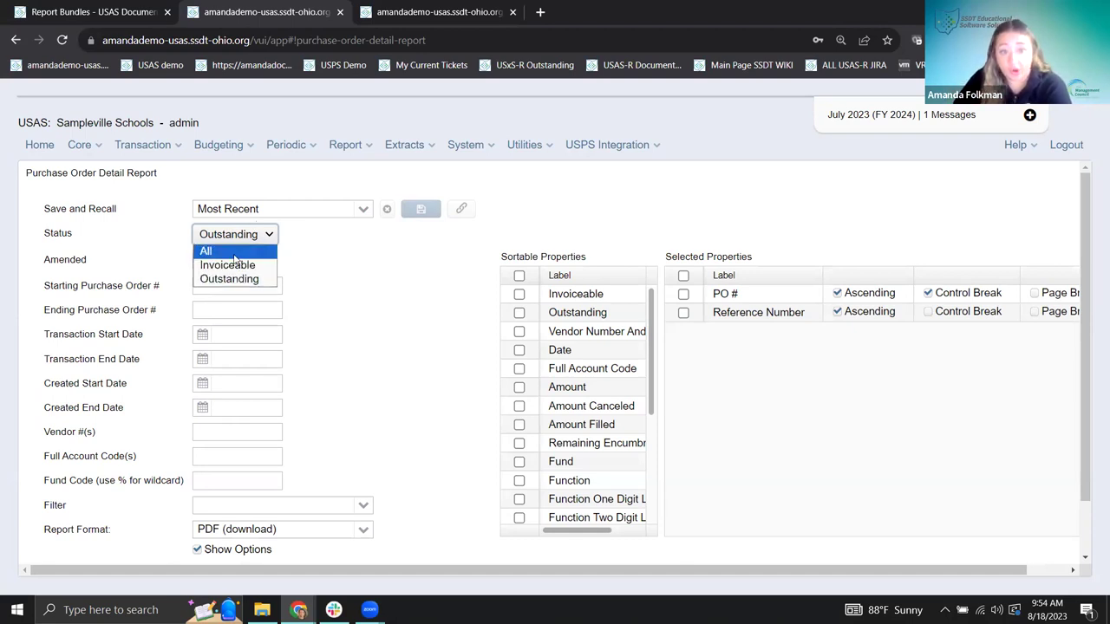
{"action": "left_click", "coordinate": [217, 251]}
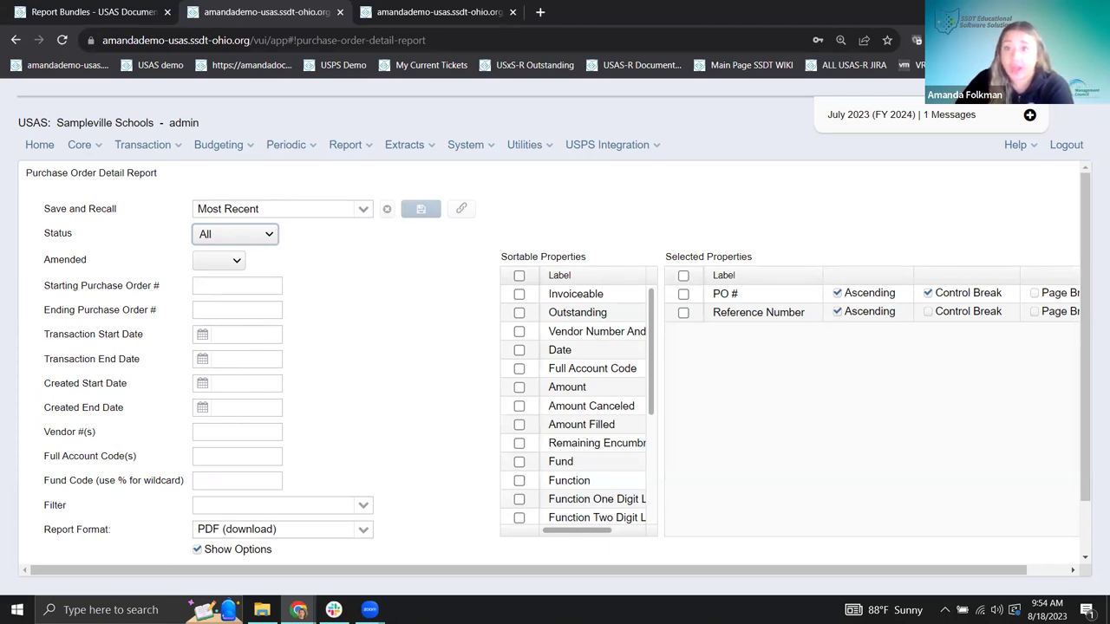
Open the downloaded "Budget Summary Report (3).pdf" and view the account lines and totals on its last page.
{"action": "left_click", "coordinate": [971, 40]}
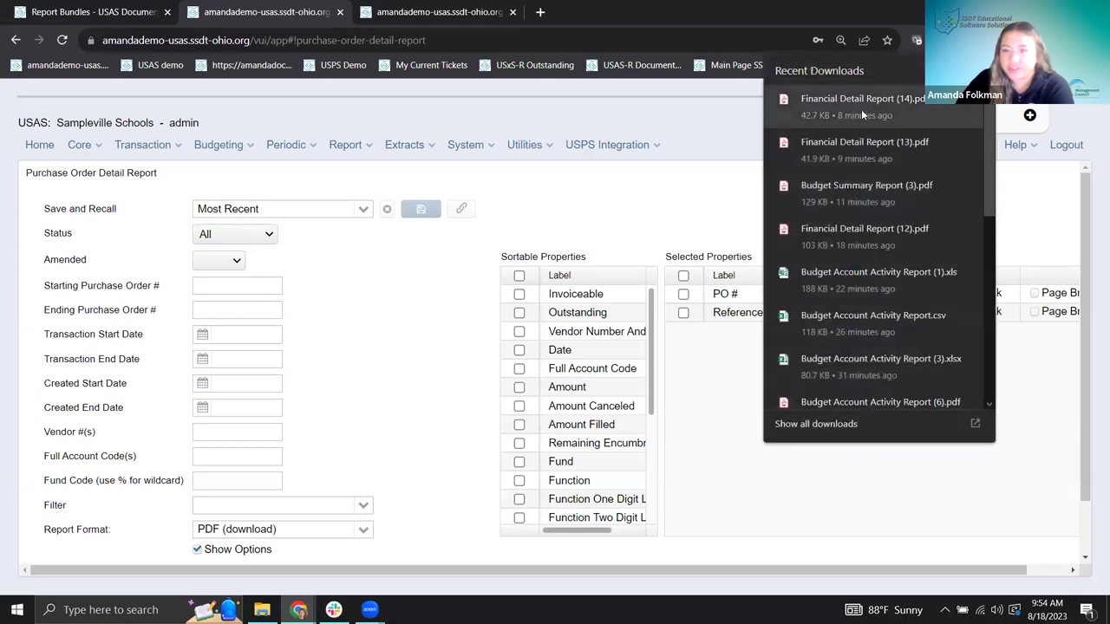
{"action": "left_click", "coordinate": [834, 193]}
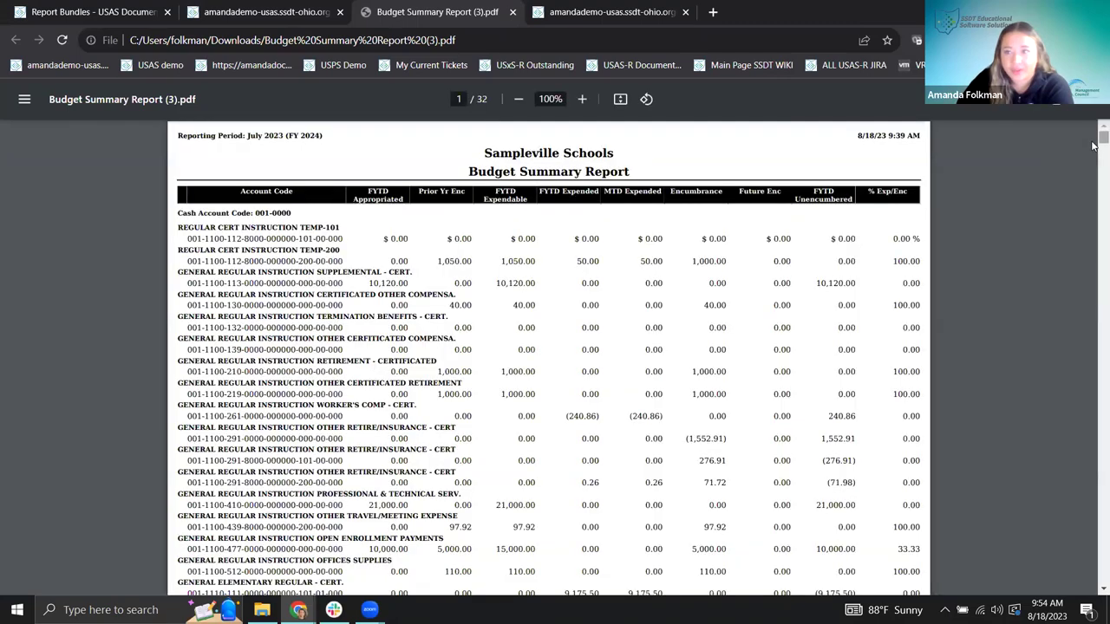
{"action": "left_click_drag", "start_coordinate": [1093, 145], "coordinate": [1094, 595]}
{"action": "scroll", "coordinate": [398, 258], "scroll_direction": "down", "scroll_amount": 2}
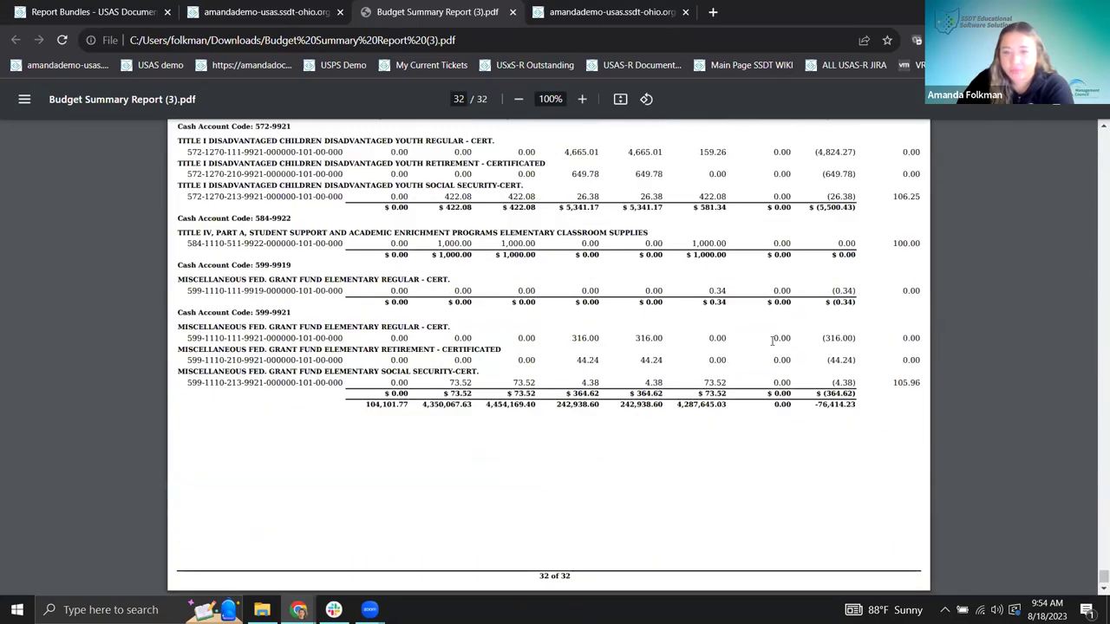
{"action": "scroll", "coordinate": [771, 339], "scroll_direction": "up", "scroll_amount": 2}
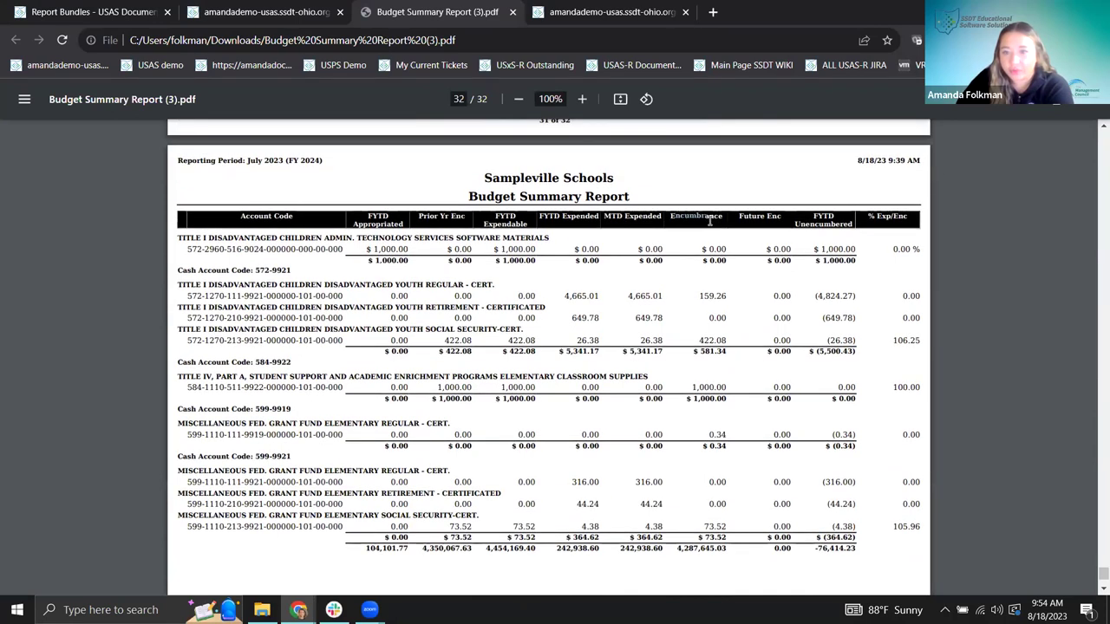
Highlight individual amounts and the grand total in the Encumbrance column on the report's last page.
{"action": "left_click_drag", "start_coordinate": [697, 340], "coordinate": [726, 342]}
{"action": "left_click_drag", "start_coordinate": [689, 387], "coordinate": [728, 388]}
{"action": "scroll", "coordinate": [689, 522], "scroll_direction": "down", "scroll_amount": 1}
{"action": "scroll", "coordinate": [689, 523], "scroll_direction": "down", "scroll_amount": 1}
{"action": "mouse_move", "coordinate": [671, 472]}
{"action": "left_mouse_down"}
{"action": "mouse_move", "coordinate": [729, 476]}
{"action": "mouse_move", "coordinate": [678, 473]}
{"action": "left_mouse_up"}
{"action": "double_click", "coordinate": [696, 475]}
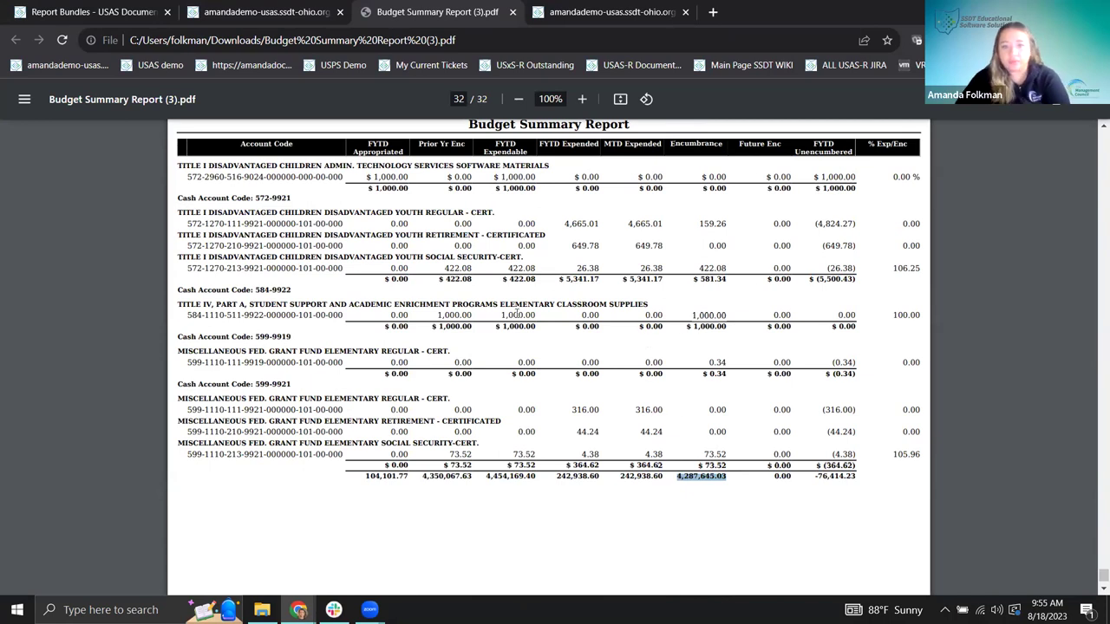
Copy the full account code of the Title IV, Part A elementary classroom supplies line on the Budget Summary Report's last page.
{"action": "left_click_drag", "start_coordinate": [188, 315], "coordinate": [341, 315]}
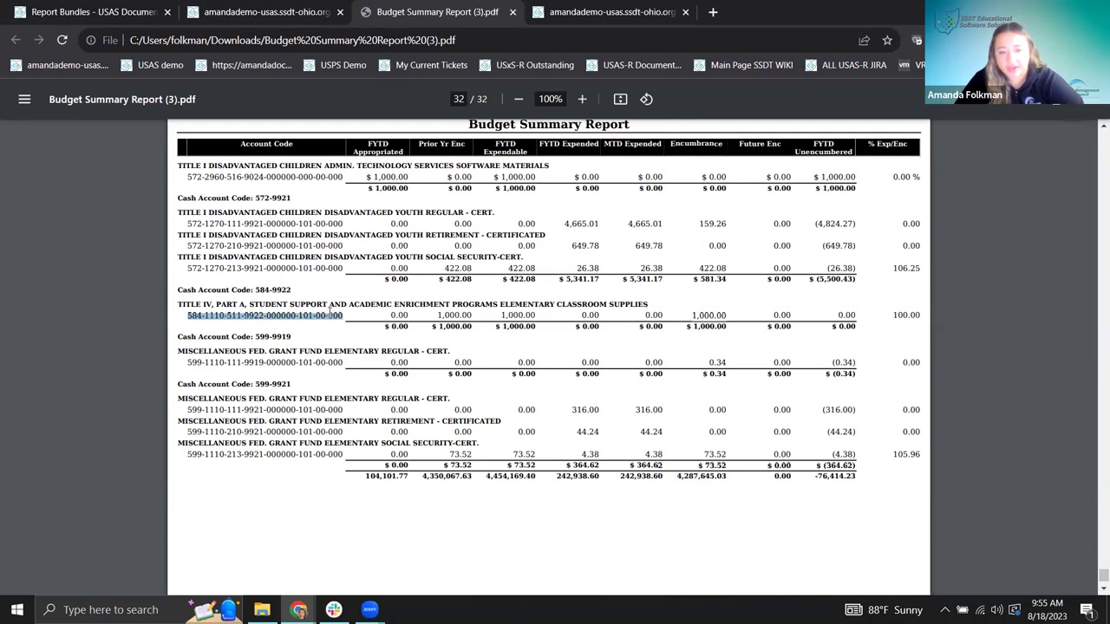
{"action": "right_click", "coordinate": [329, 314]}
{"action": "left_click", "coordinate": [269, 364]}
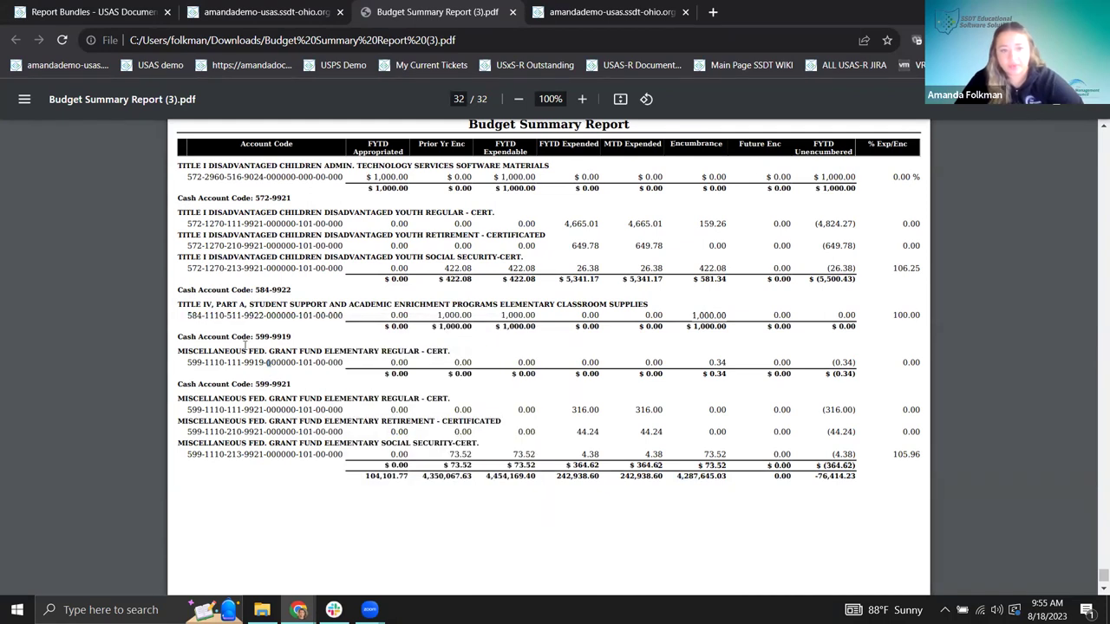
{"action": "key", "text": "ctrl+plus"}
{"action": "key", "text": "ctrl+plus"}
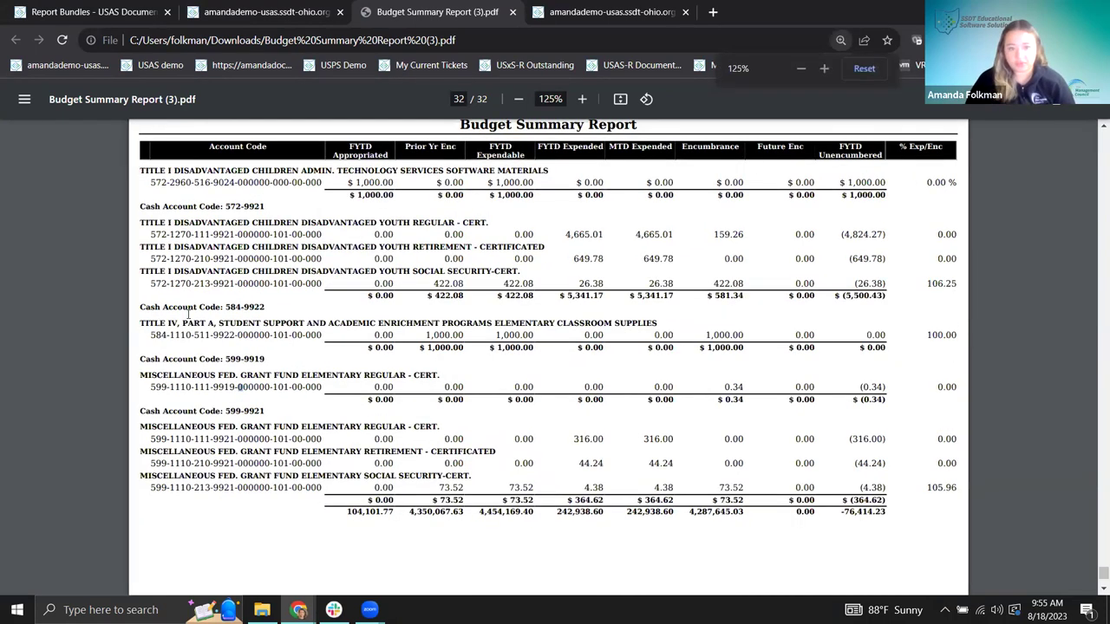
{"action": "left_click_drag", "start_coordinate": [95, 365], "coordinate": [284, 375]}
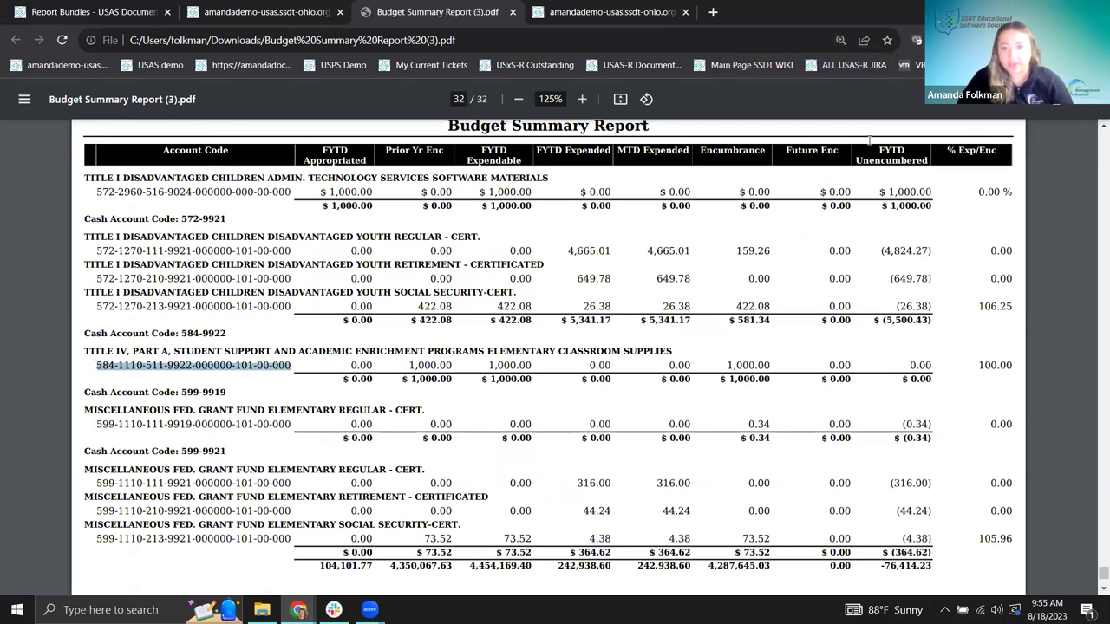
{"action": "scroll", "coordinate": [746, 256], "scroll_direction": "down", "scroll_amount": 3}
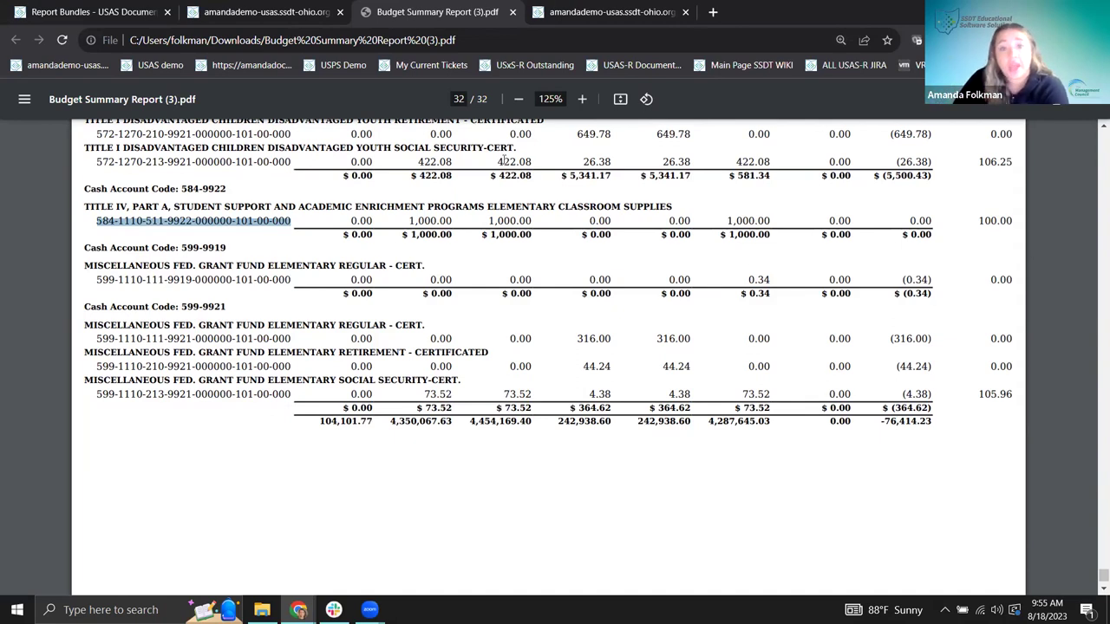
Set the Purchase Order Detail Report status to Outstanding and paste the copied code as its full account code filter.
{"action": "left_click", "coordinate": [251, 17]}
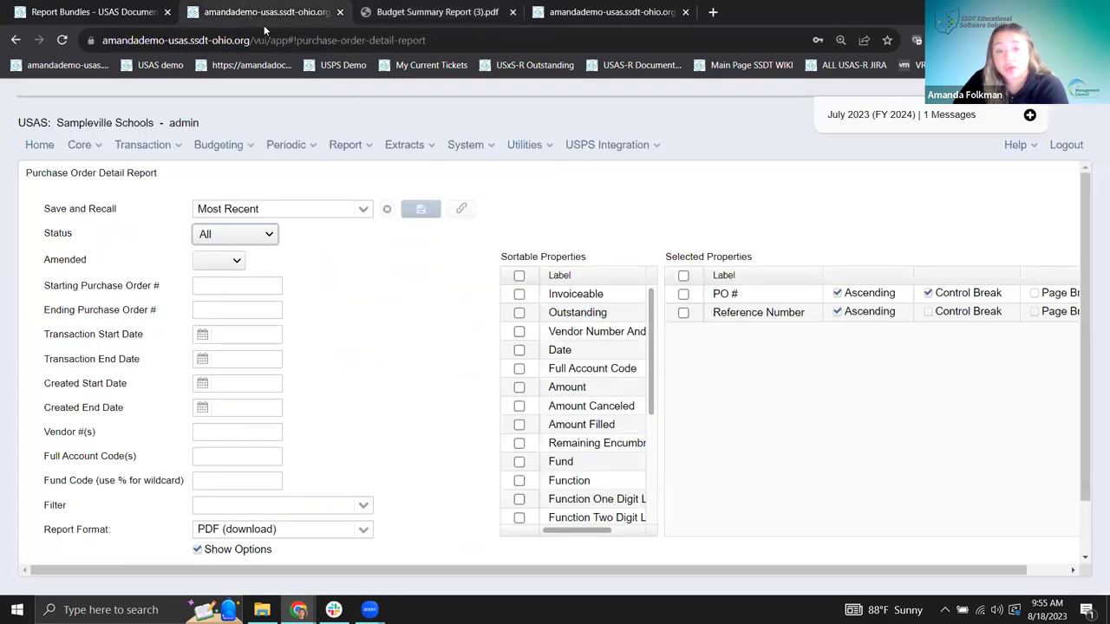
{"action": "left_click", "coordinate": [239, 238]}
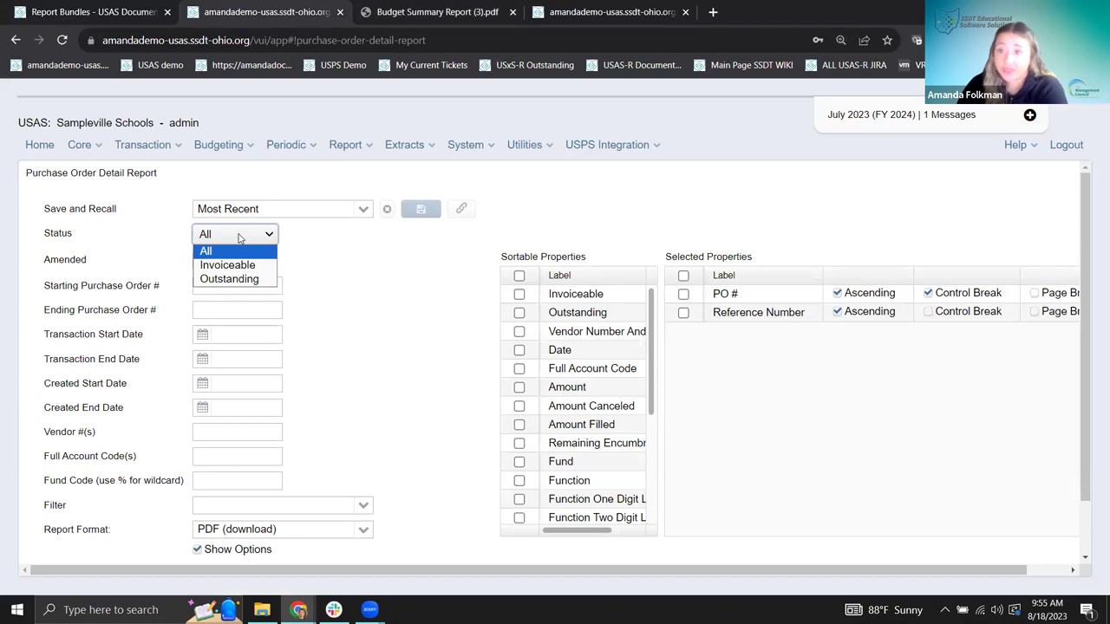
{"action": "left_click", "coordinate": [227, 279]}
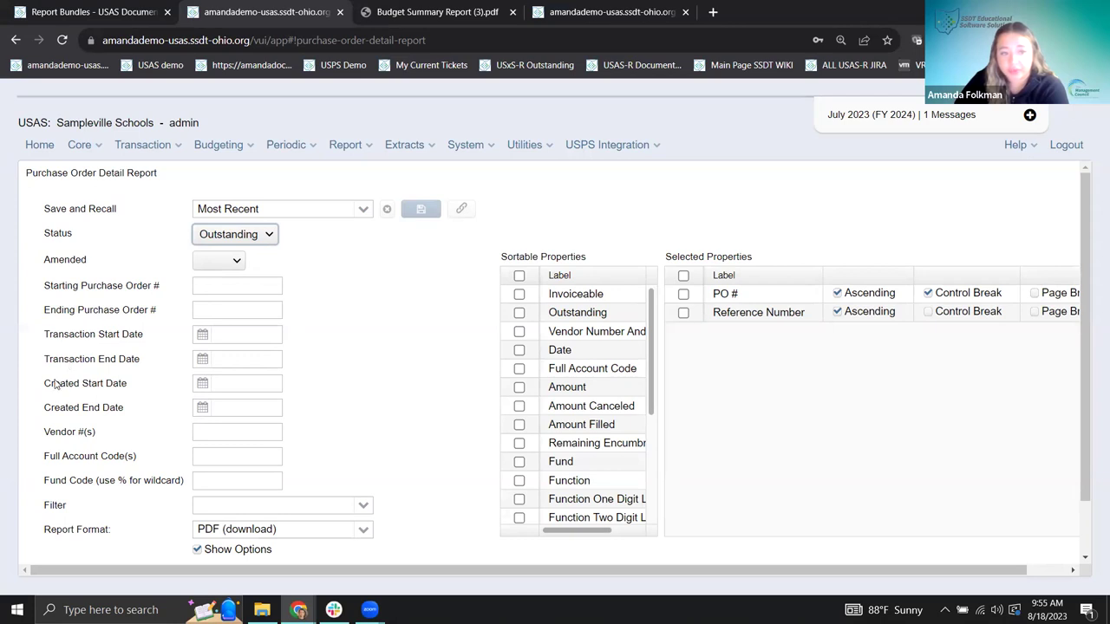
{"action": "left_click", "coordinate": [205, 460]}
{"action": "key", "text": "ctrl+v"}
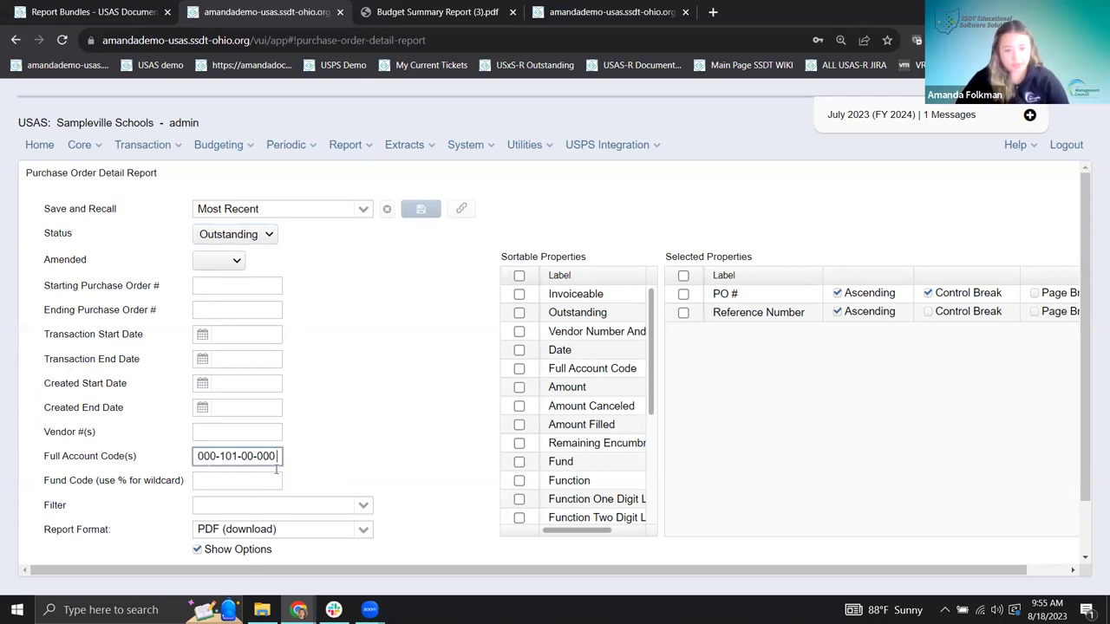
{"action": "left_click", "coordinate": [348, 454]}
{"action": "scroll", "coordinate": [347, 455], "scroll_direction": "down", "scroll_amount": 1}
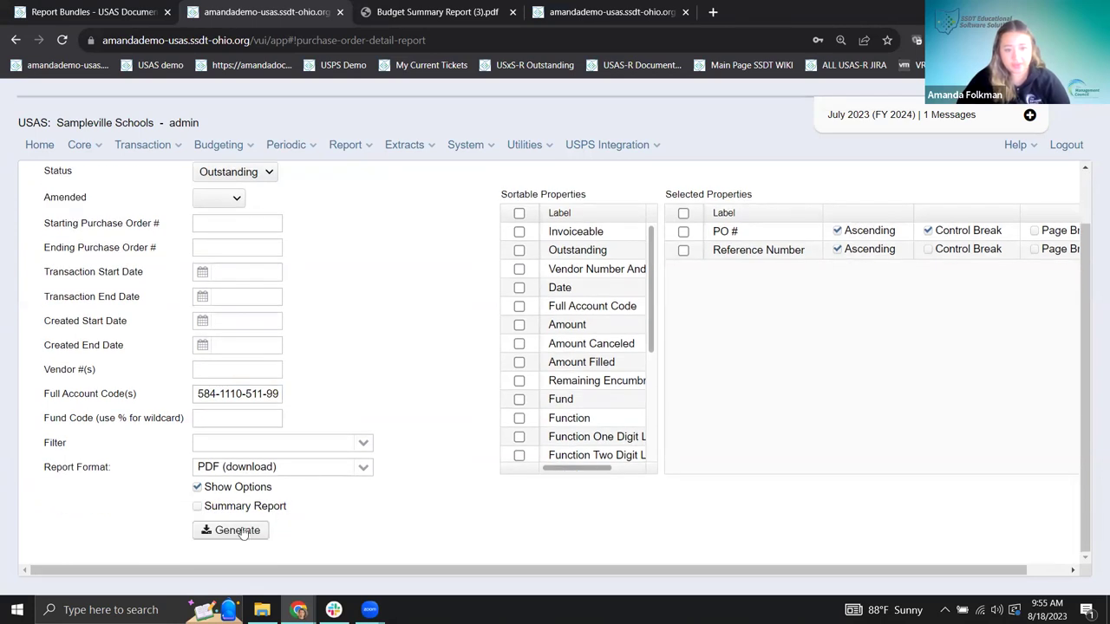
Generate the Purchase Order Detail Report as a PDF download and open "Purchase Order Detail (2).pdf" at its detail page.
{"action": "left_click", "coordinate": [234, 531]}
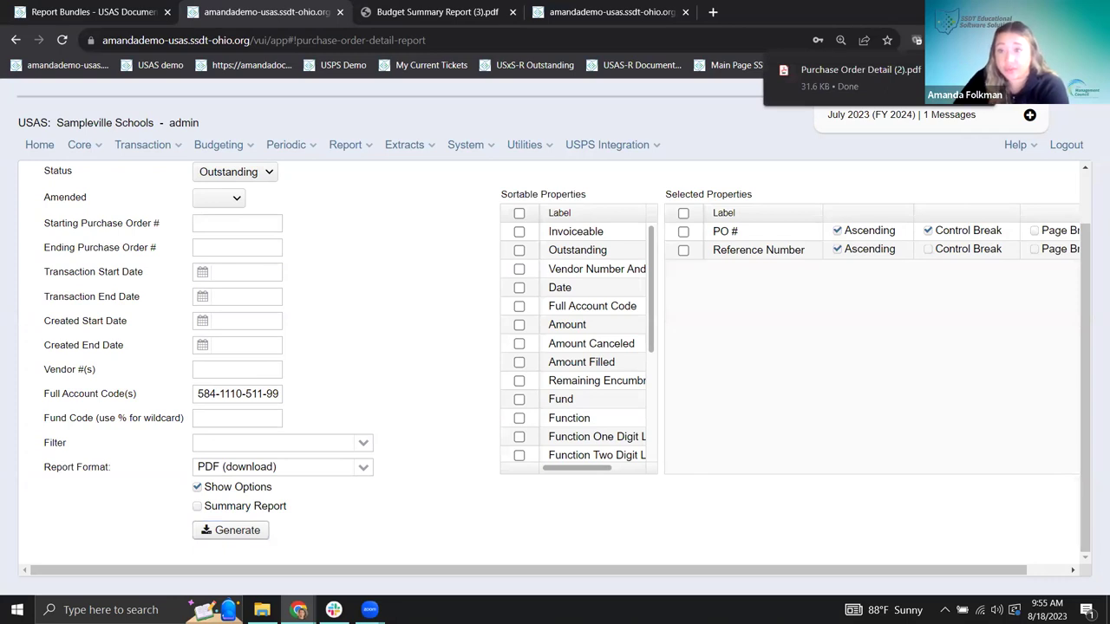
{"action": "left_click", "coordinate": [916, 40]}
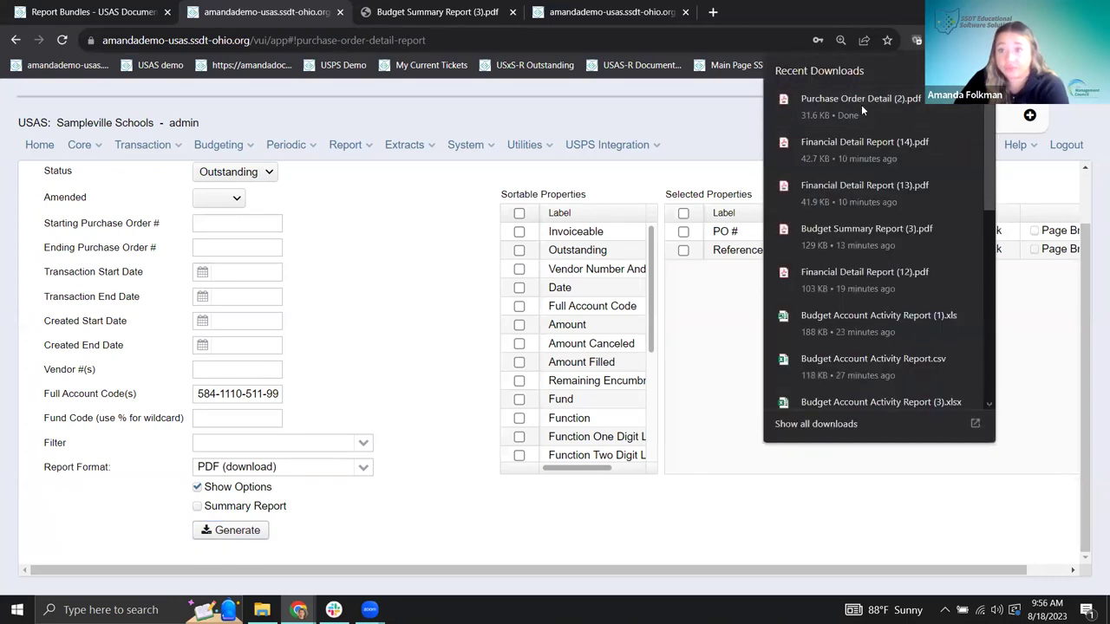
{"action": "left_click", "coordinate": [861, 104]}
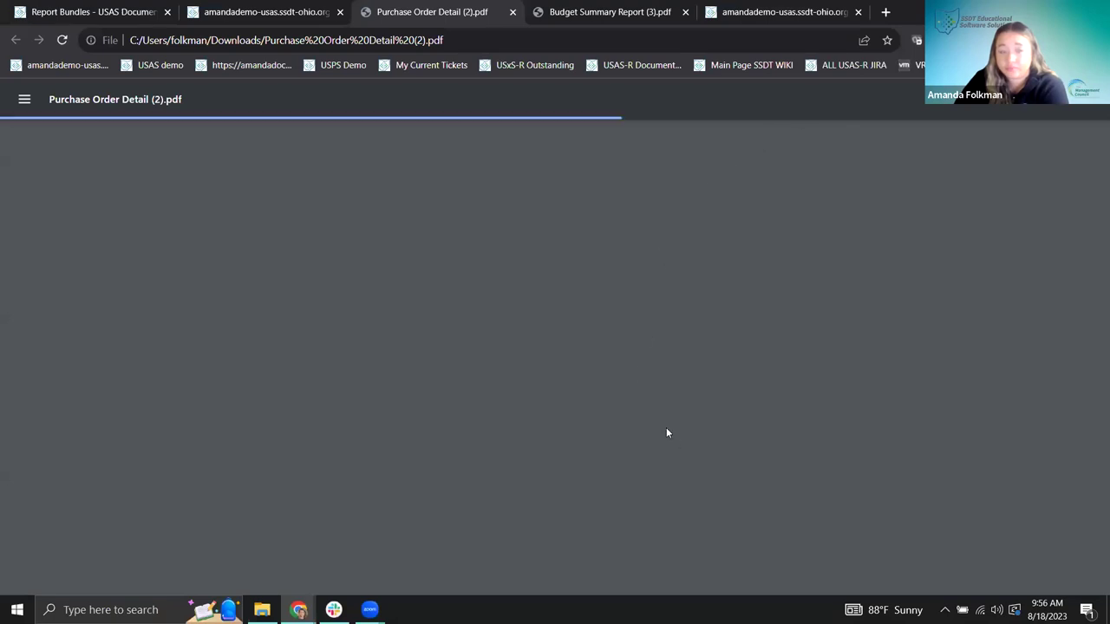
{"action": "scroll", "coordinate": [667, 347], "scroll_direction": "down", "scroll_amount": 10}
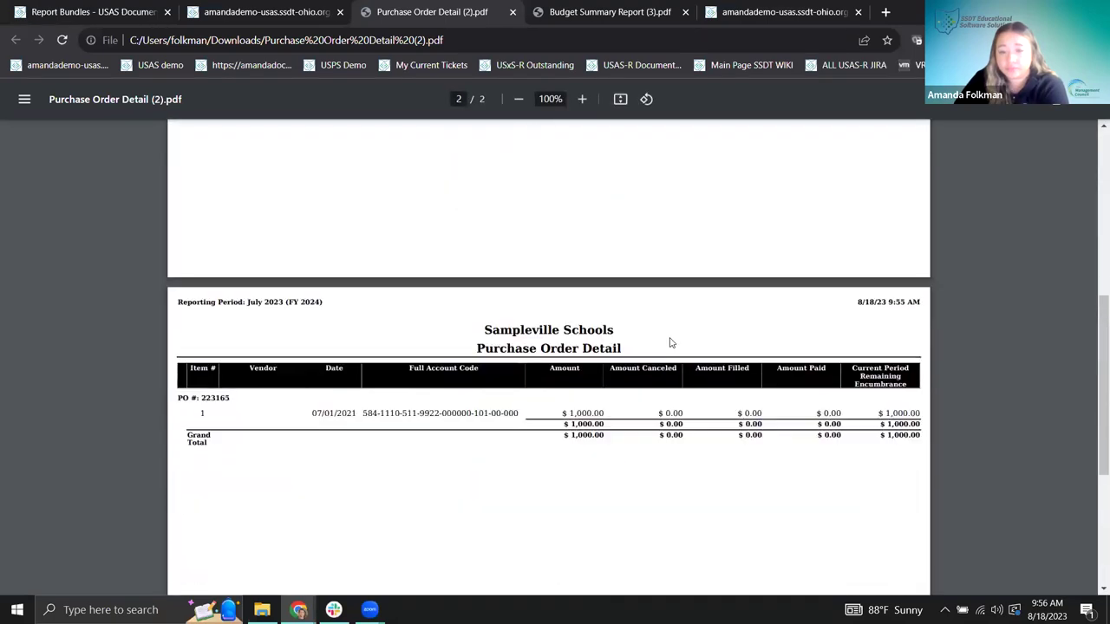
{"action": "scroll", "coordinate": [670, 343], "scroll_direction": "down", "scroll_amount": 1}
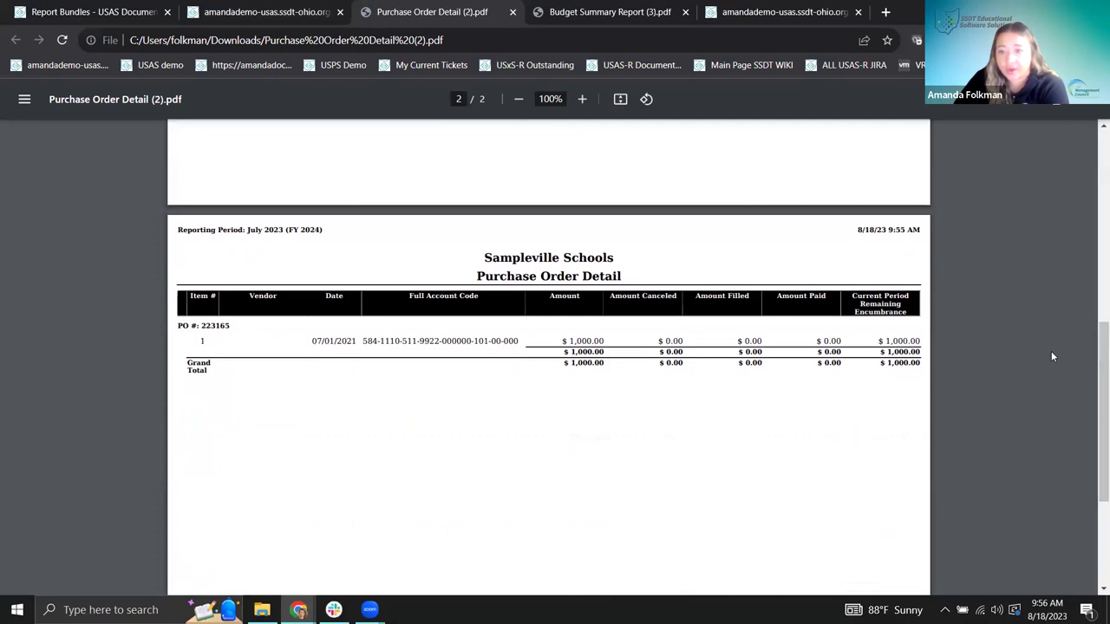
Highlight the current period remaining encumbrance, the purchase order number and the item line on the report's detail page.
{"action": "double_click", "coordinate": [902, 340]}
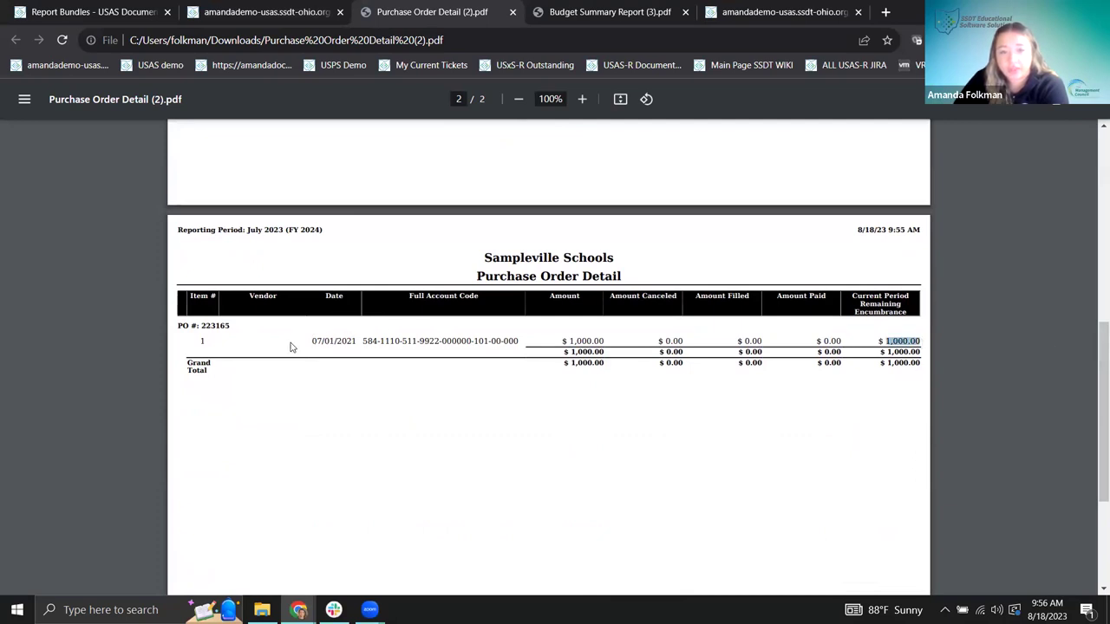
{"action": "left_click_drag", "start_coordinate": [200, 326], "coordinate": [230, 326]}
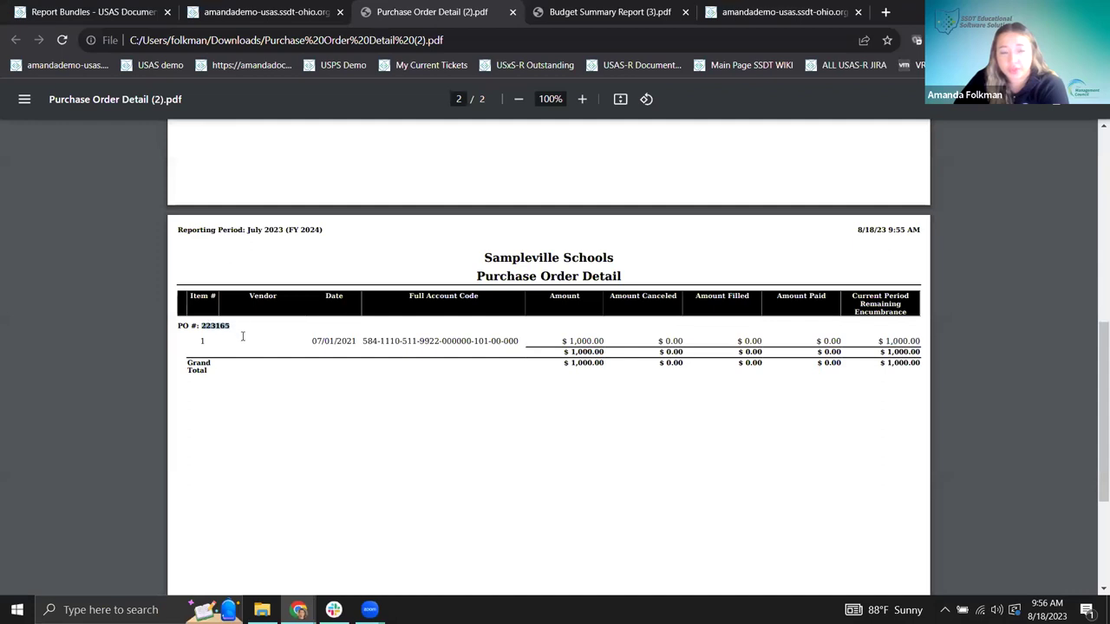
{"action": "left_click_drag", "start_coordinate": [311, 342], "coordinate": [607, 400]}
{"action": "left_click", "coordinate": [845, 413]}
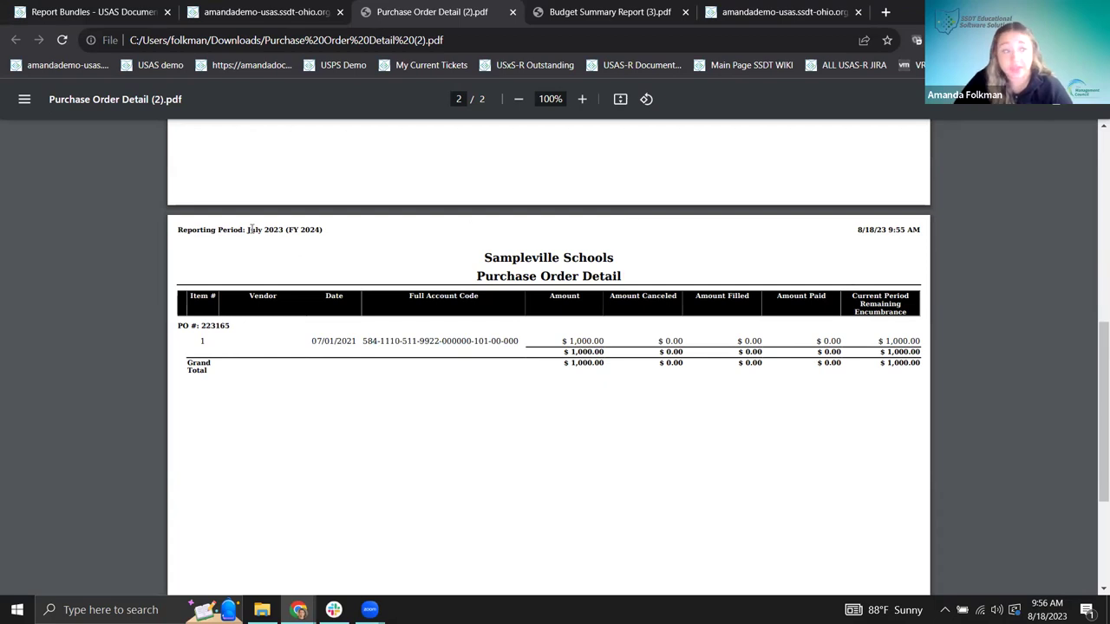
Make December 2022 the current posting period and switch back to July 2023, accepting the fiscal year change each time.
{"action": "left_click", "coordinate": [248, 11]}
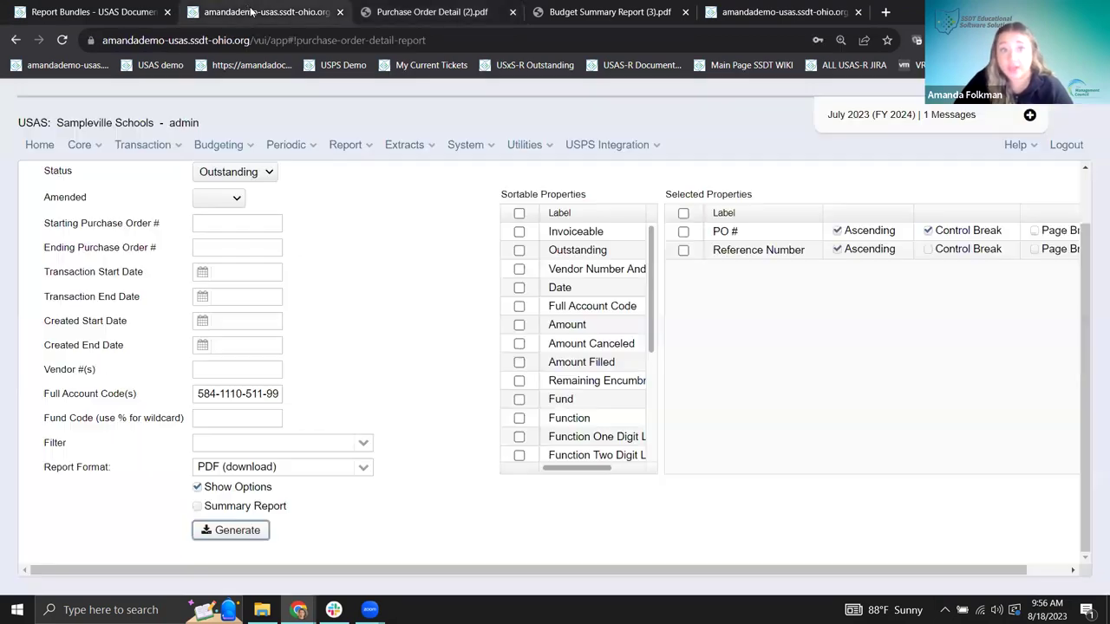
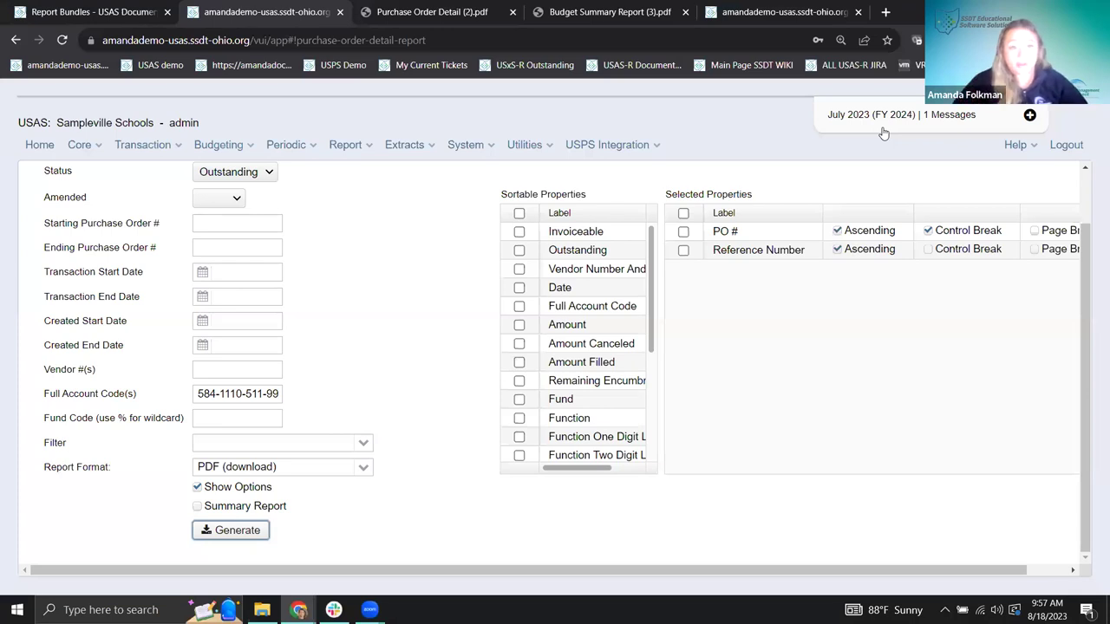
{"action": "left_click", "coordinate": [80, 147]}
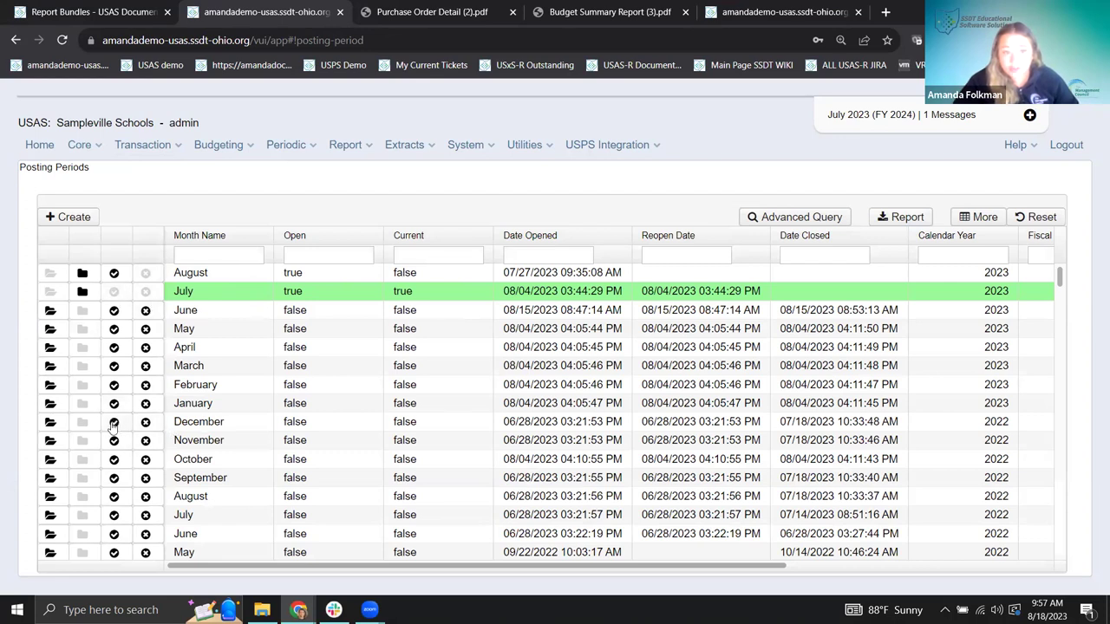
{"action": "left_click", "coordinate": [113, 423]}
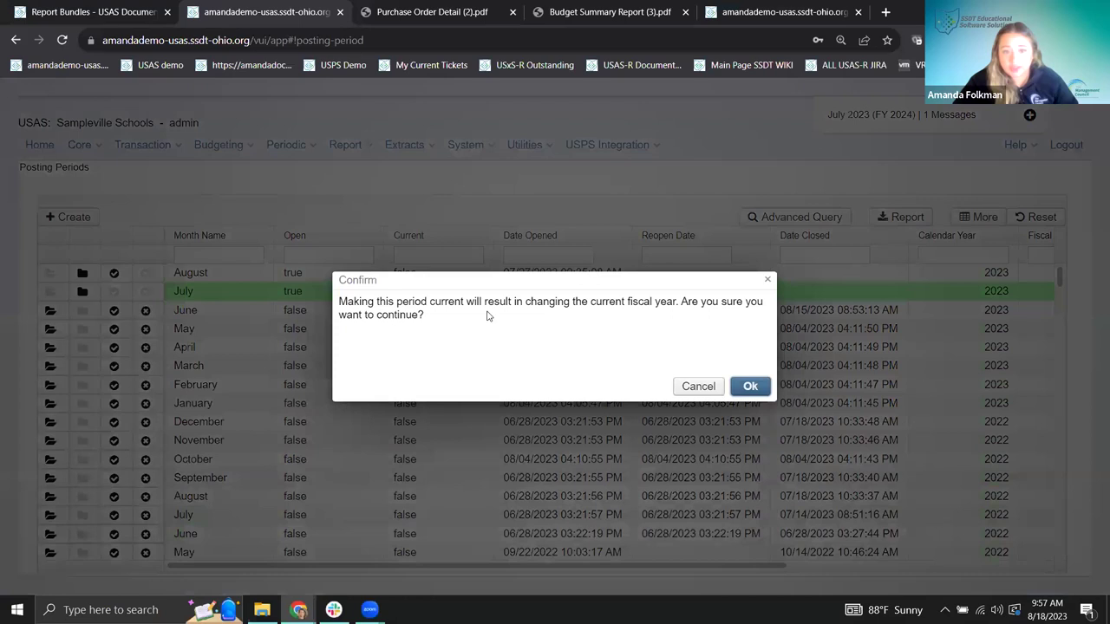
{"action": "left_click", "coordinate": [747, 386]}
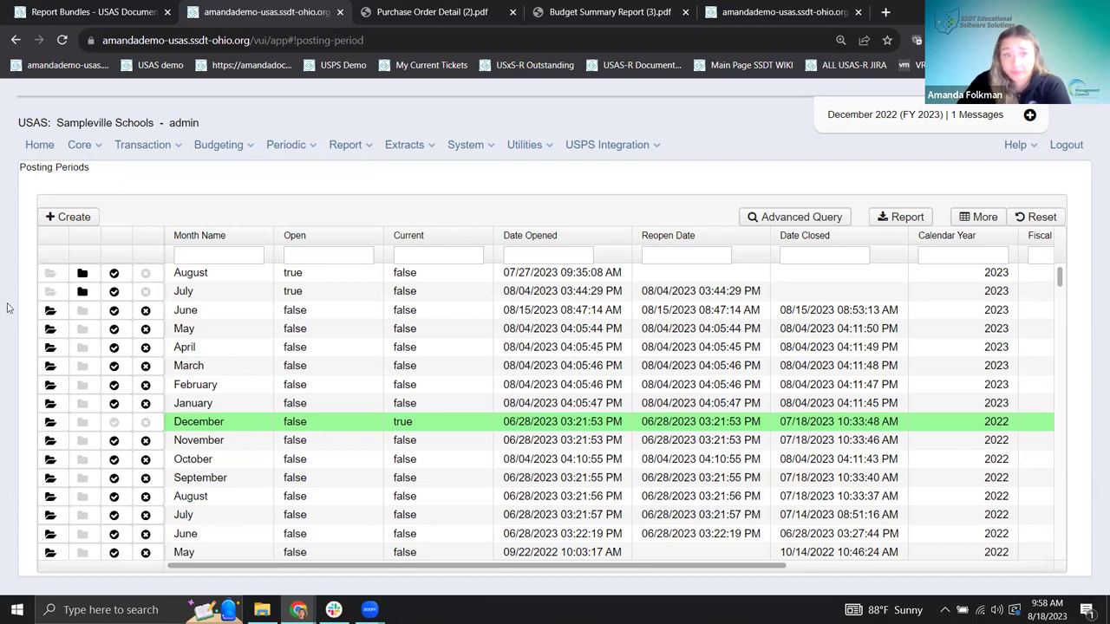
{"action": "left_click", "coordinate": [113, 291]}
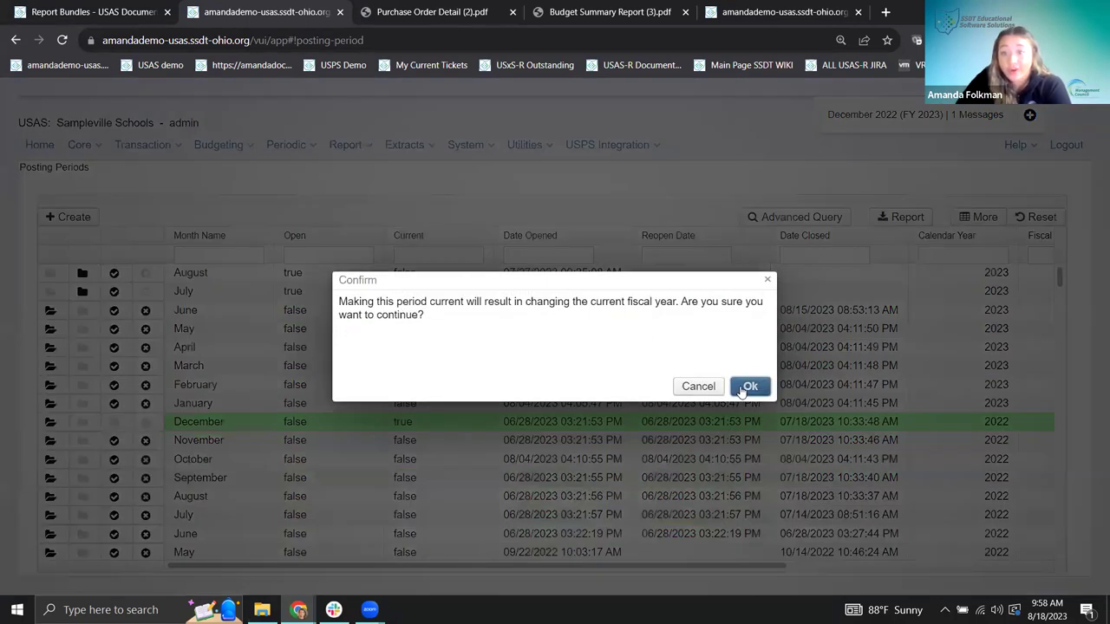
{"action": "left_click", "coordinate": [748, 387]}
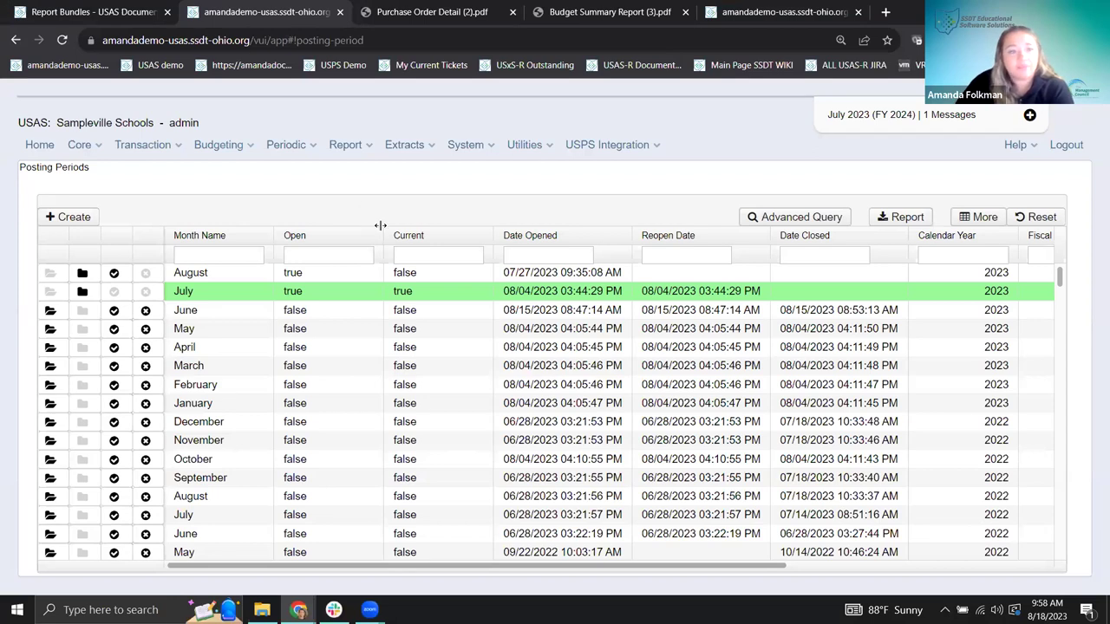
Reopen the Purchase Order Detail Report options and show the available status choices.
{"action": "left_click", "coordinate": [288, 144]}
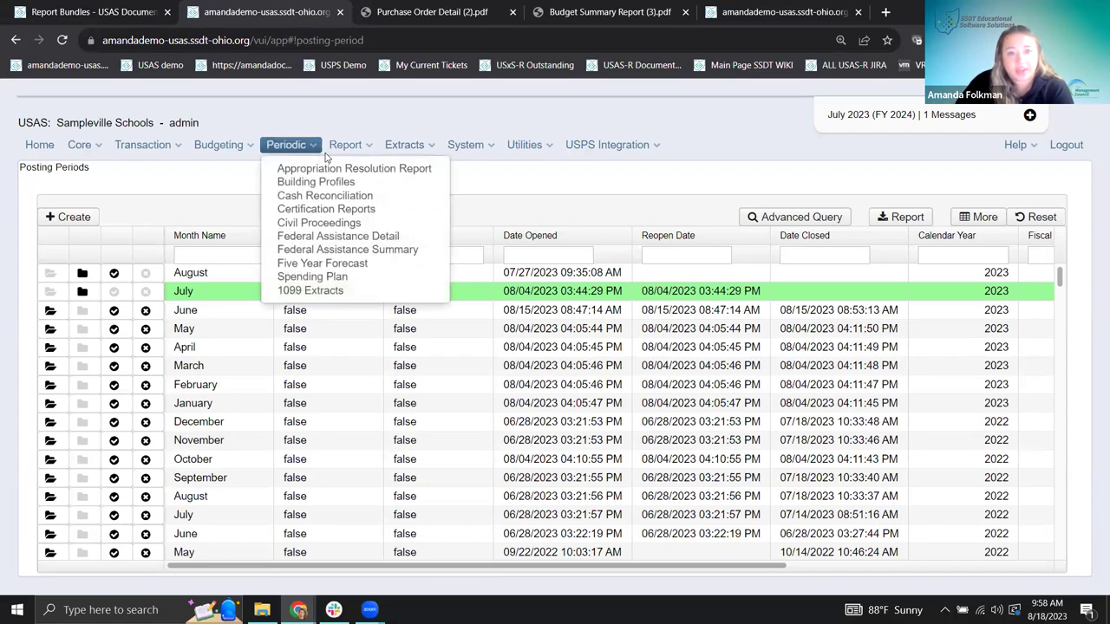
{"action": "left_click", "coordinate": [345, 145]}
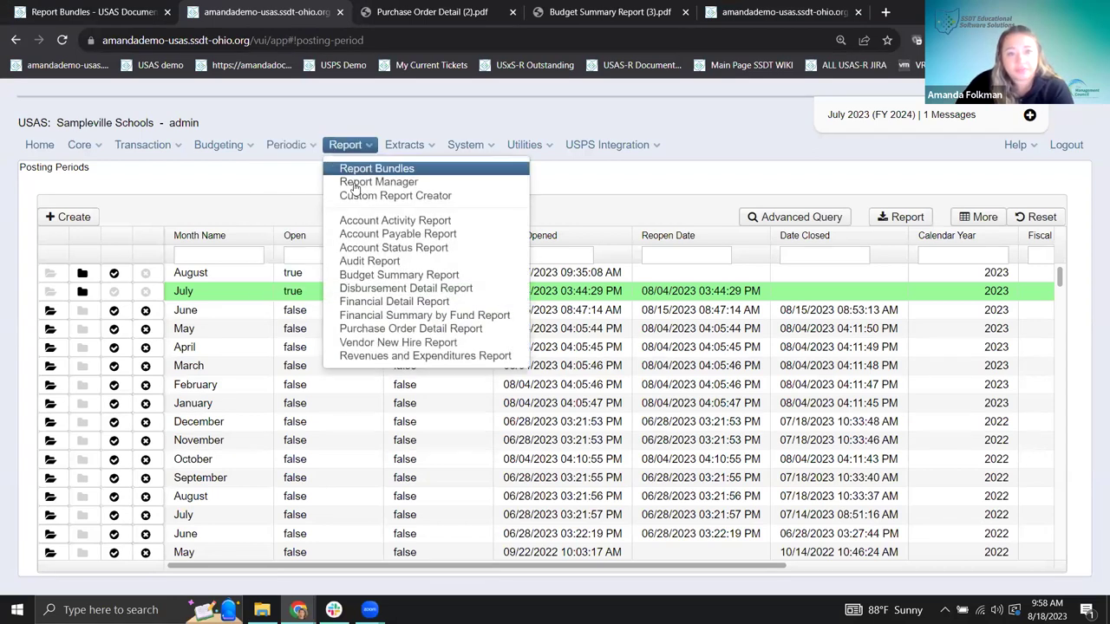
{"action": "left_click", "coordinate": [379, 330]}
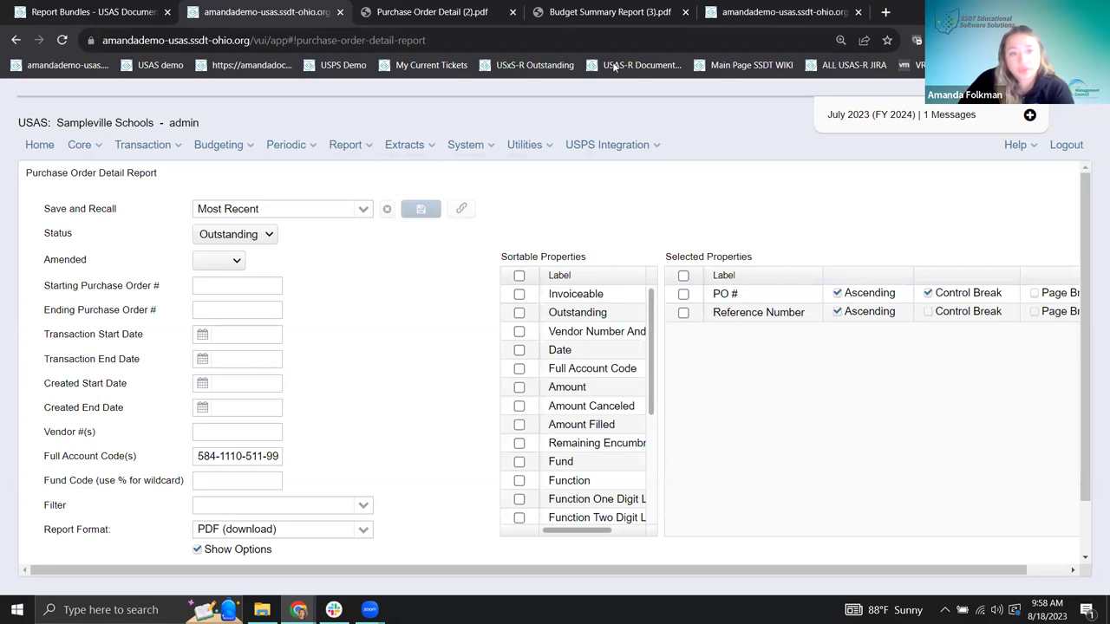
{"action": "left_click", "coordinate": [238, 237]}
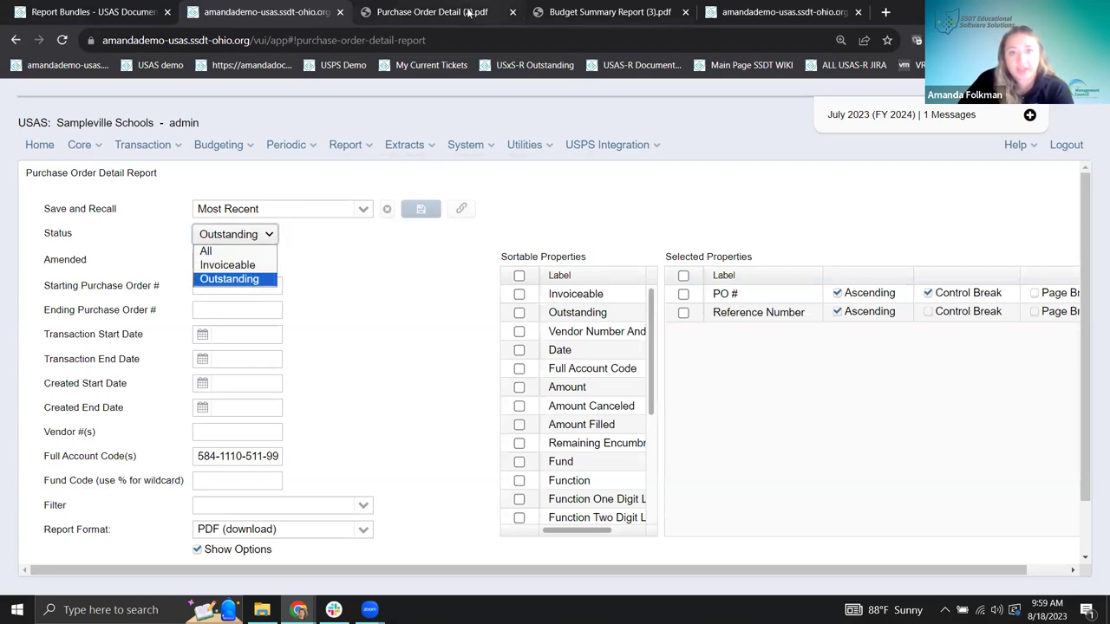
Filter the Purchase Orders list by PO number for a Lagrange Bakery "for training purposes" order and view its details.
{"action": "left_click", "coordinate": [746, 16]}
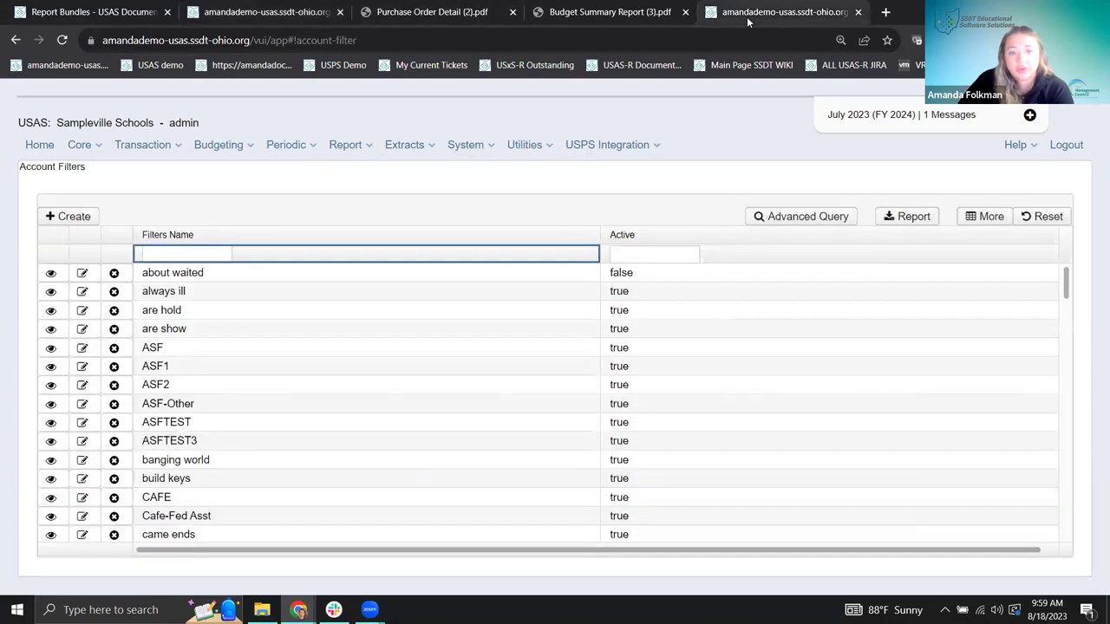
{"action": "left_click", "coordinate": [142, 144]}
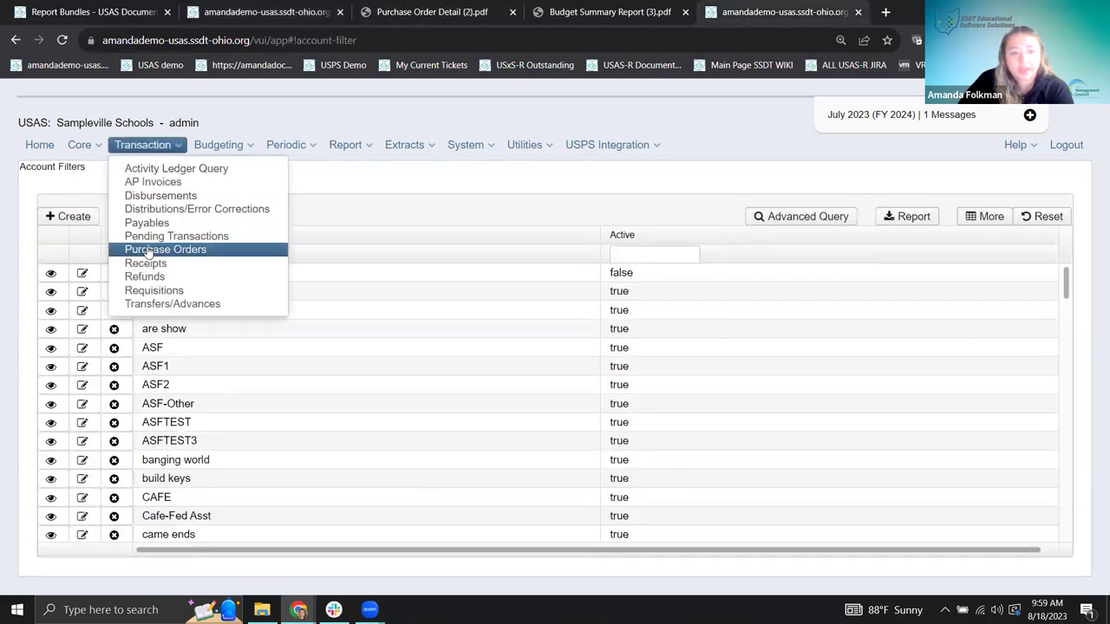
{"action": "left_click", "coordinate": [149, 249]}
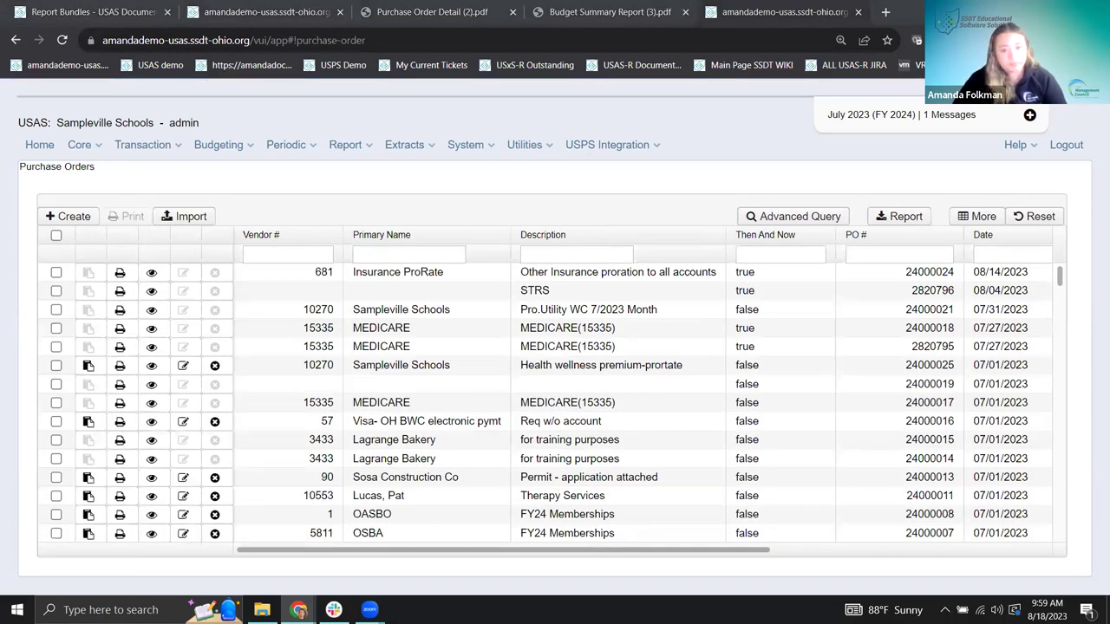
{"action": "left_click", "coordinate": [876, 254]}
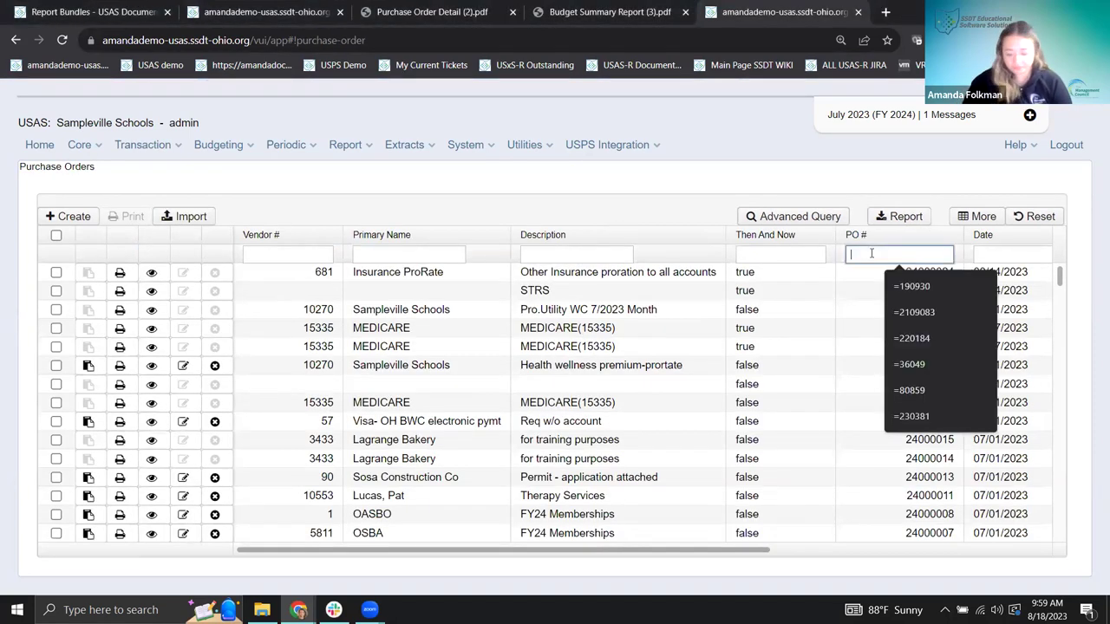
{"action": "left_click", "coordinate": [910, 391]}
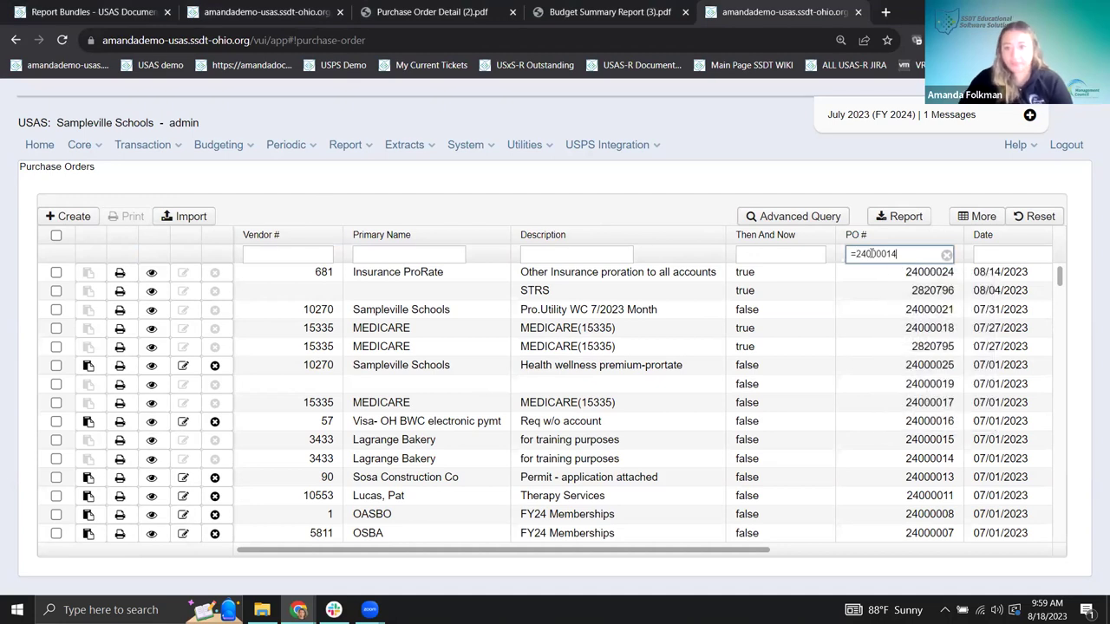
{"action": "left_click", "coordinate": [152, 274]}
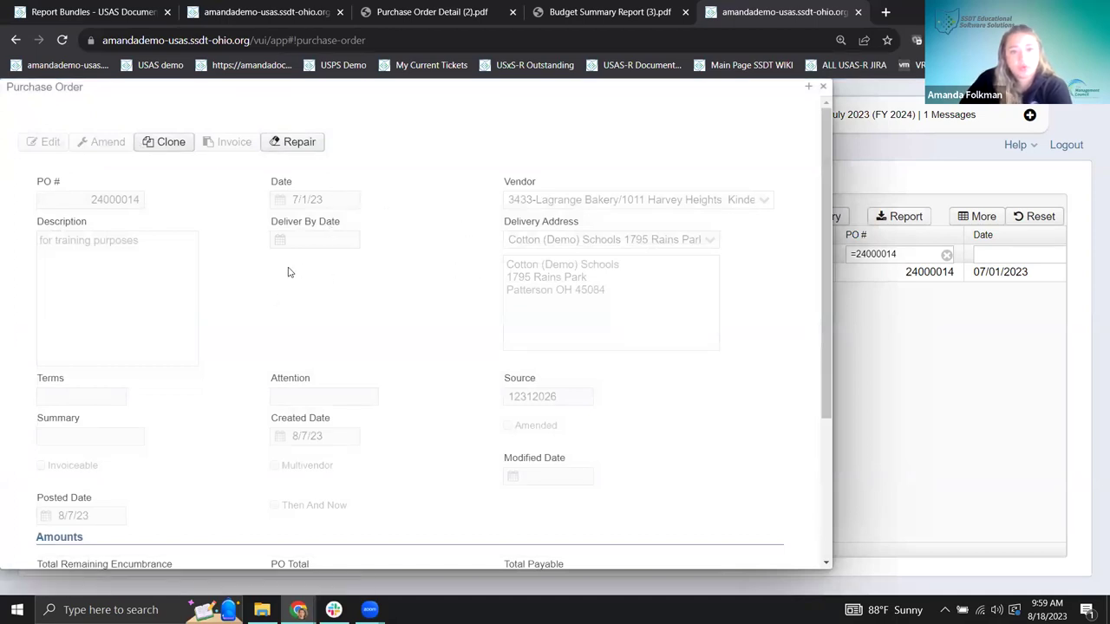
Review the purchase order's invoiceable flag and invoice option, and highlight its total remaining encumbrance and total payable amounts.
{"action": "scroll", "coordinate": [395, 269], "scroll_direction": "down", "scroll_amount": 1}
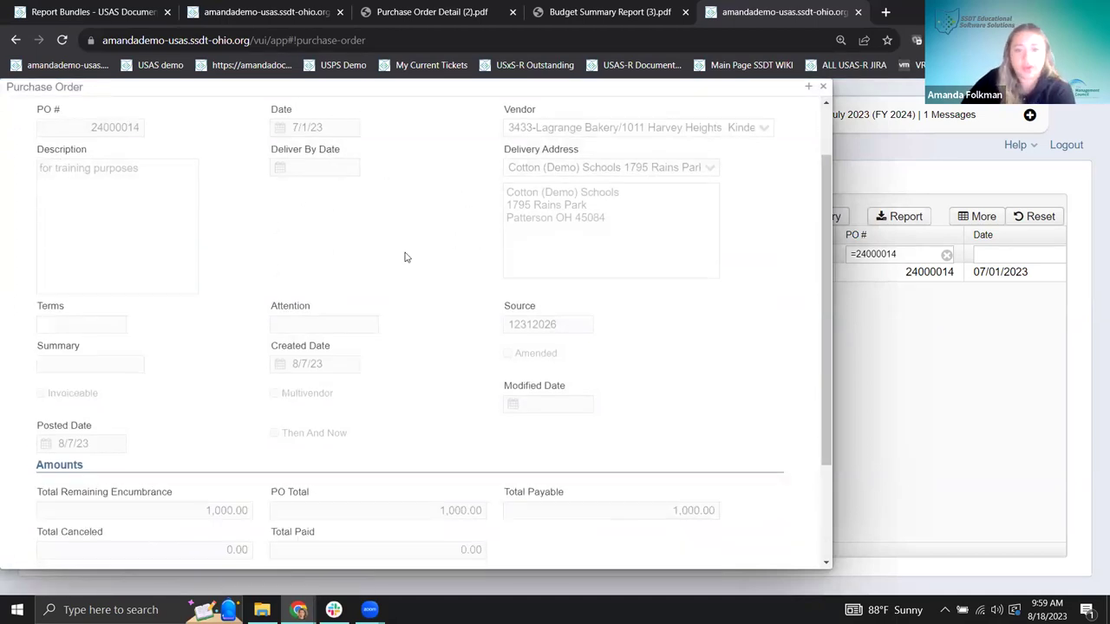
{"action": "scroll", "coordinate": [411, 307], "scroll_direction": "down", "scroll_amount": 1}
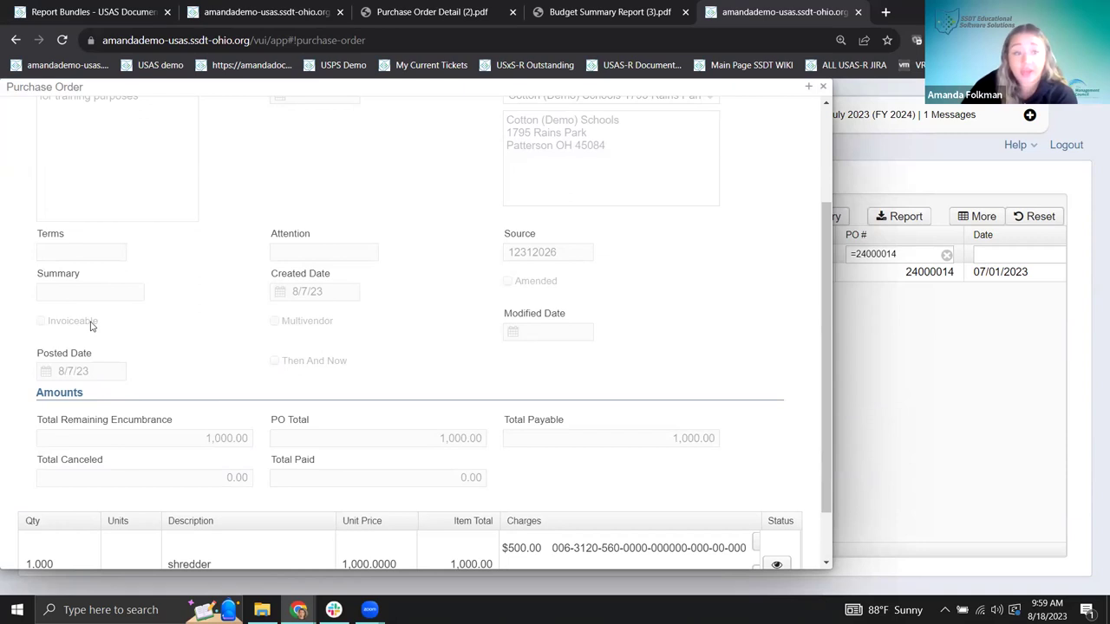
{"action": "scroll", "coordinate": [91, 325], "scroll_direction": "up", "scroll_amount": 3}
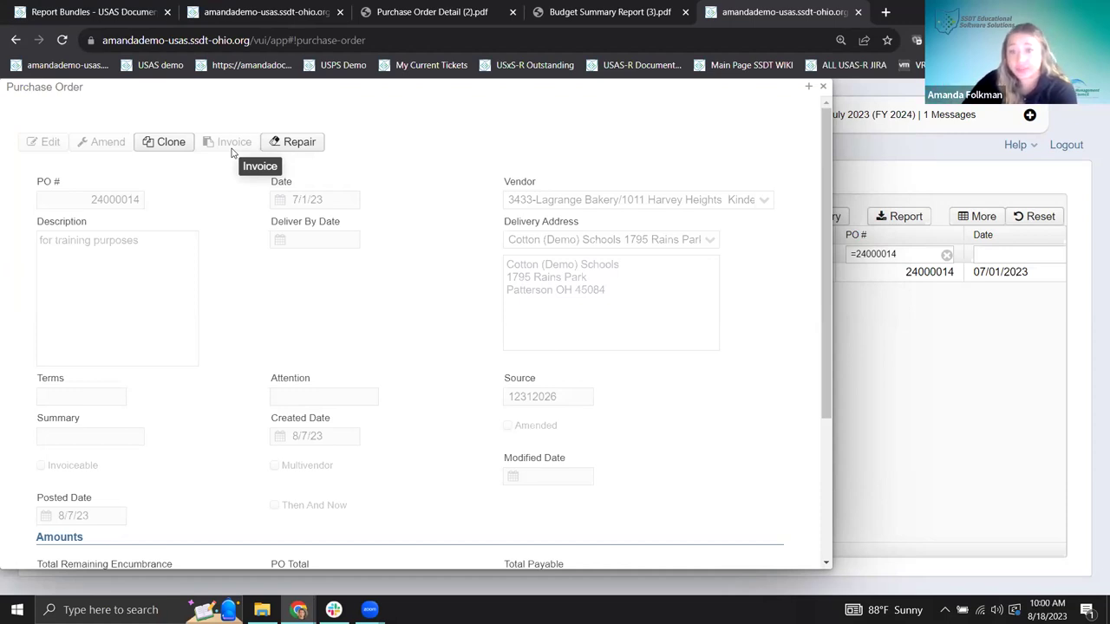
{"action": "scroll", "coordinate": [415, 245], "scroll_direction": "down", "scroll_amount": 1}
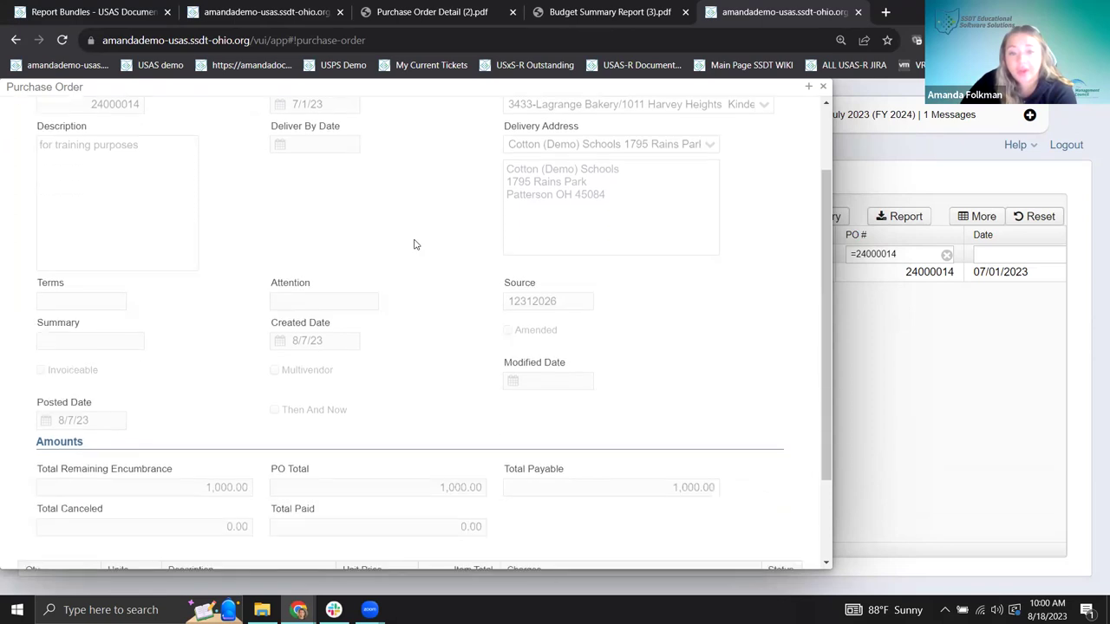
{"action": "scroll", "coordinate": [415, 245], "scroll_direction": "down", "scroll_amount": 1}
{"action": "left_click_drag", "start_coordinate": [198, 449], "coordinate": [258, 444]}
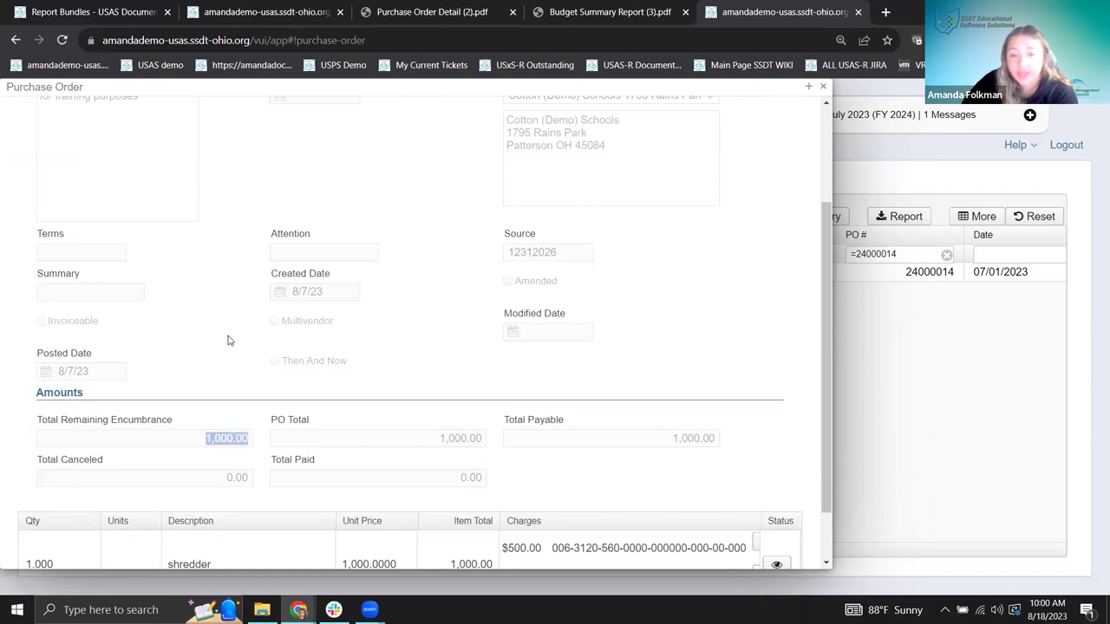
{"action": "scroll", "coordinate": [228, 341], "scroll_direction": "down", "scroll_amount": 1}
{"action": "left_click_drag", "start_coordinate": [666, 379], "coordinate": [716, 377]}
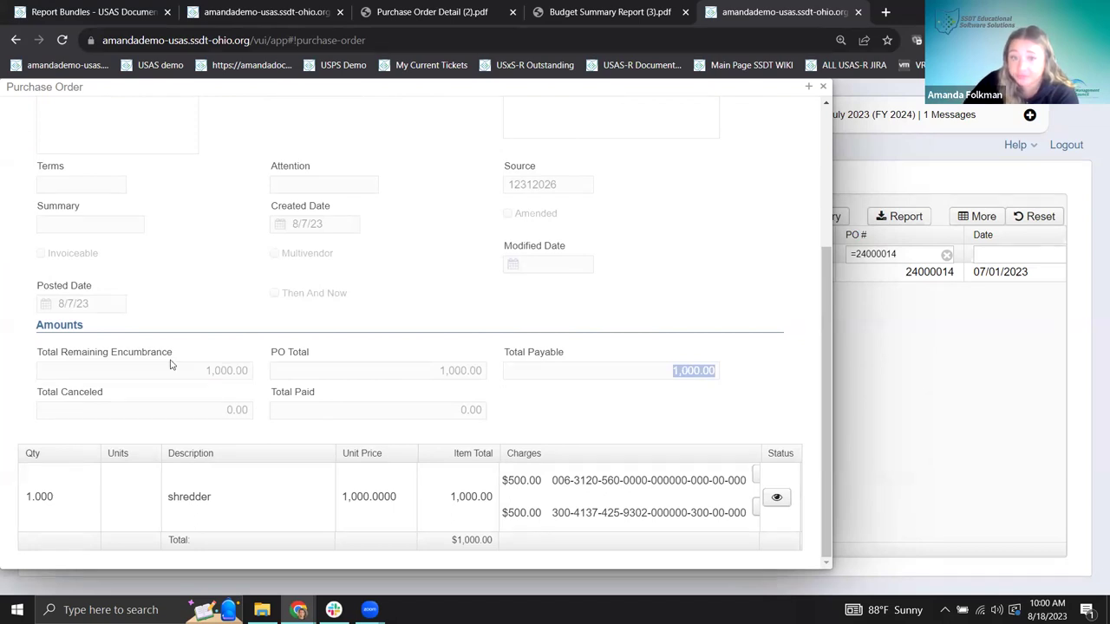
Close the purchase order and show the Payables list in its detail view.
{"action": "left_click", "coordinate": [822, 86]}
{"action": "left_click", "coordinate": [125, 144]}
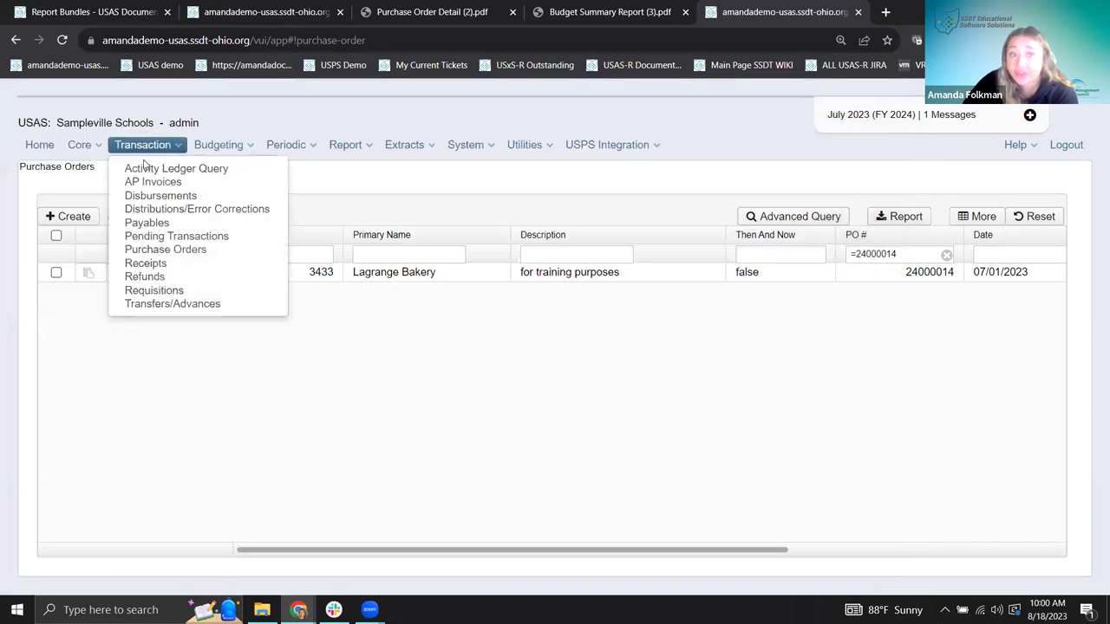
{"action": "left_click", "coordinate": [168, 227]}
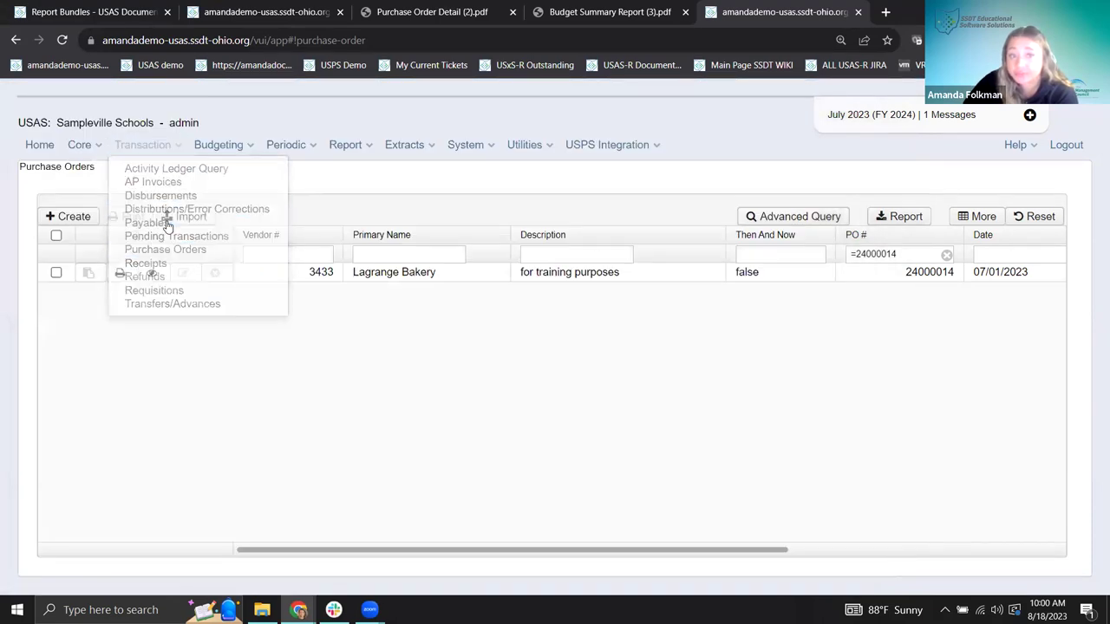
{"action": "left_click", "coordinate": [98, 170]}
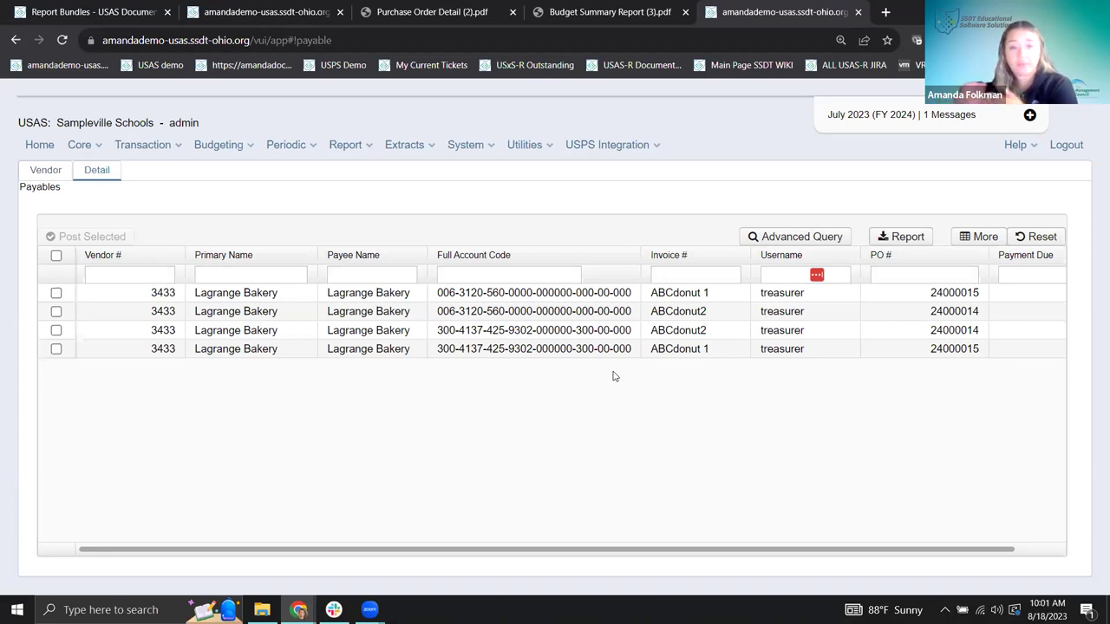
Filter the Activity Ledger by the number of the Lagrange Bakery purchase order just viewed.
{"action": "left_click", "coordinate": [138, 169]}
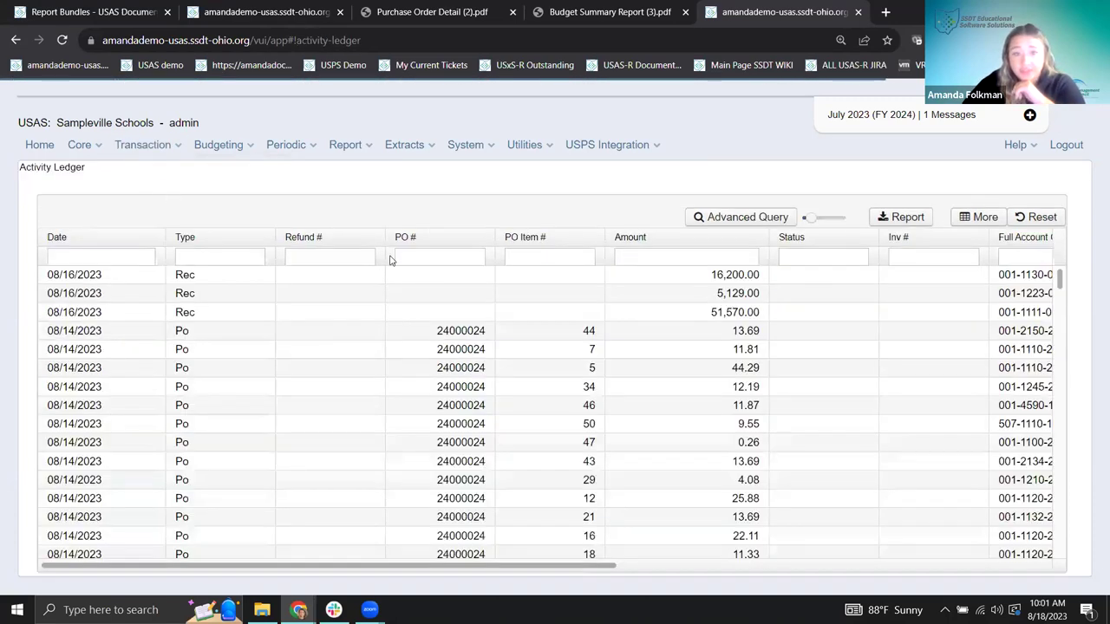
{"action": "left_click", "coordinate": [405, 253]}
{"action": "type", "text": "=24000014"}
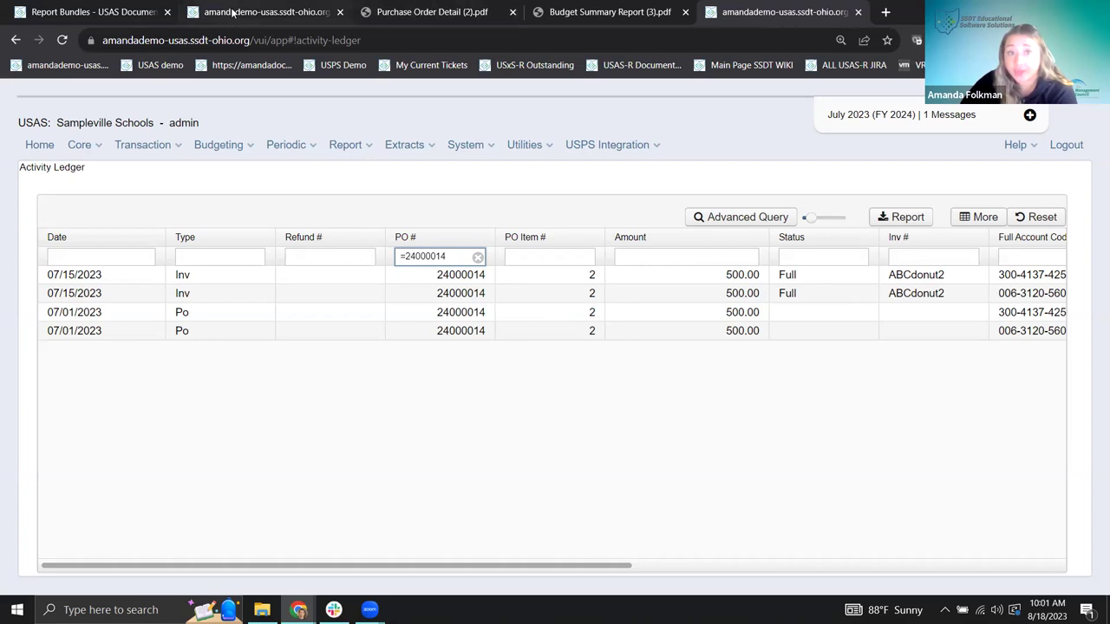
Highlight the Title IV elementary classroom supplies account's encumbrance in the Budget Summary Report and bring up the Purchase Order Detail (2) PDF for comparison.
{"action": "left_click", "coordinate": [611, 13]}
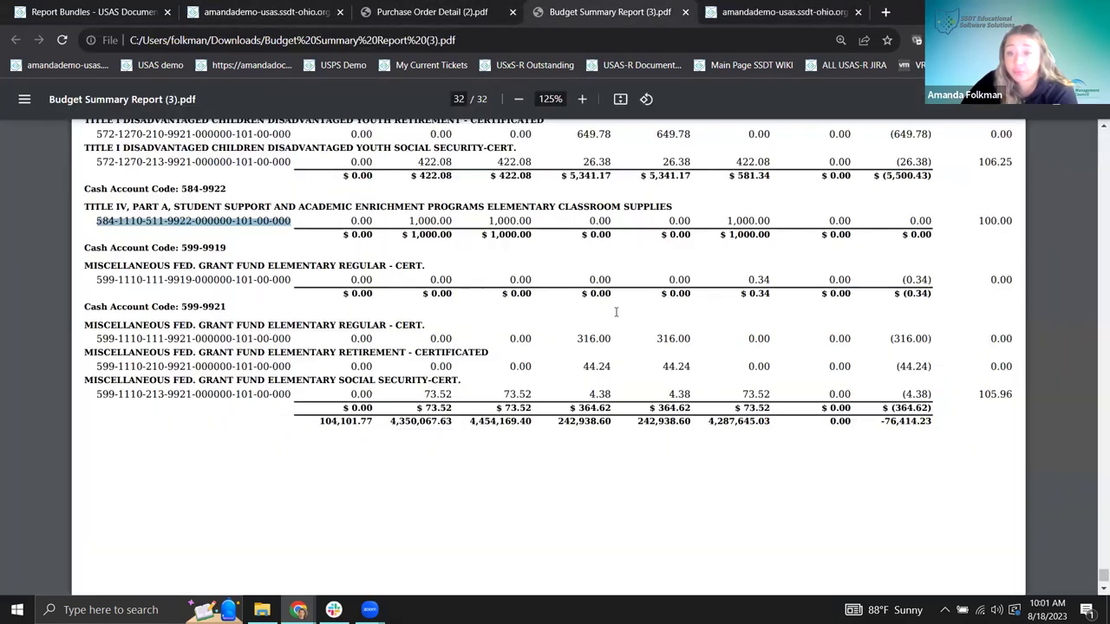
{"action": "scroll", "coordinate": [763, 373], "scroll_direction": "up", "scroll_amount": 1}
{"action": "left_click_drag", "start_coordinate": [727, 293], "coordinate": [770, 292]}
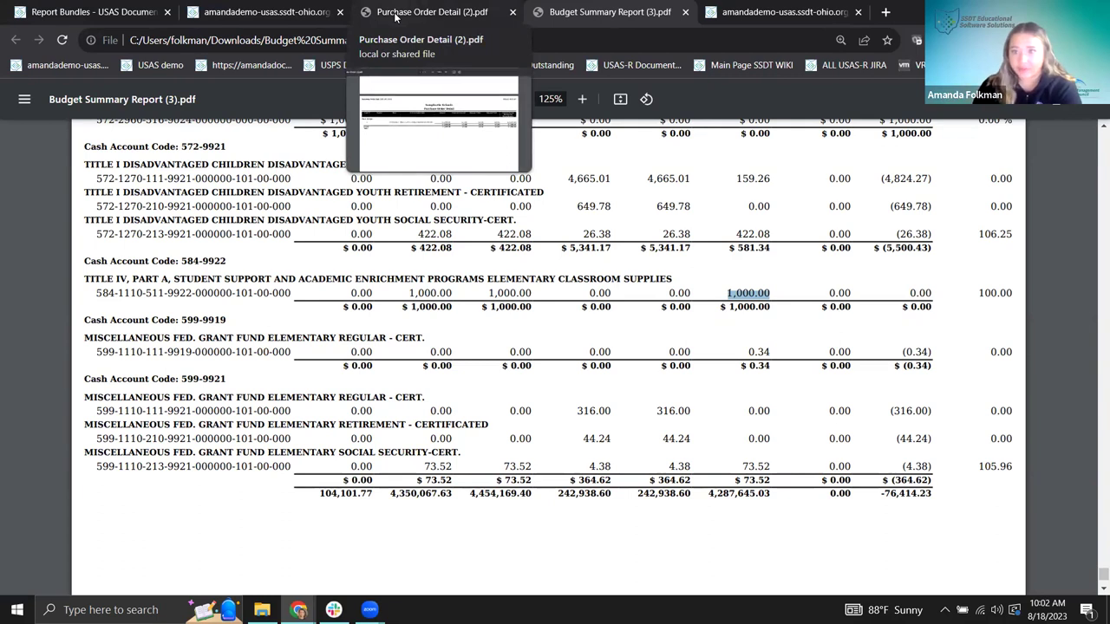
{"action": "left_click", "coordinate": [396, 15]}
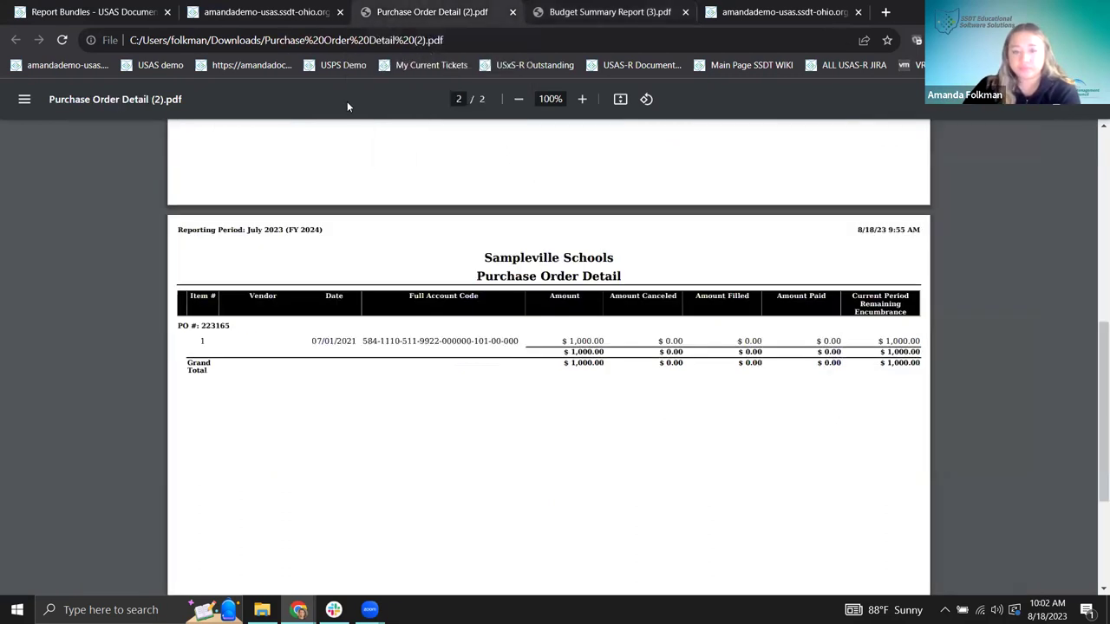
Return to the Purchase Order Detail Report options and change the status to Invoiceable.
{"action": "left_click", "coordinate": [269, 10]}
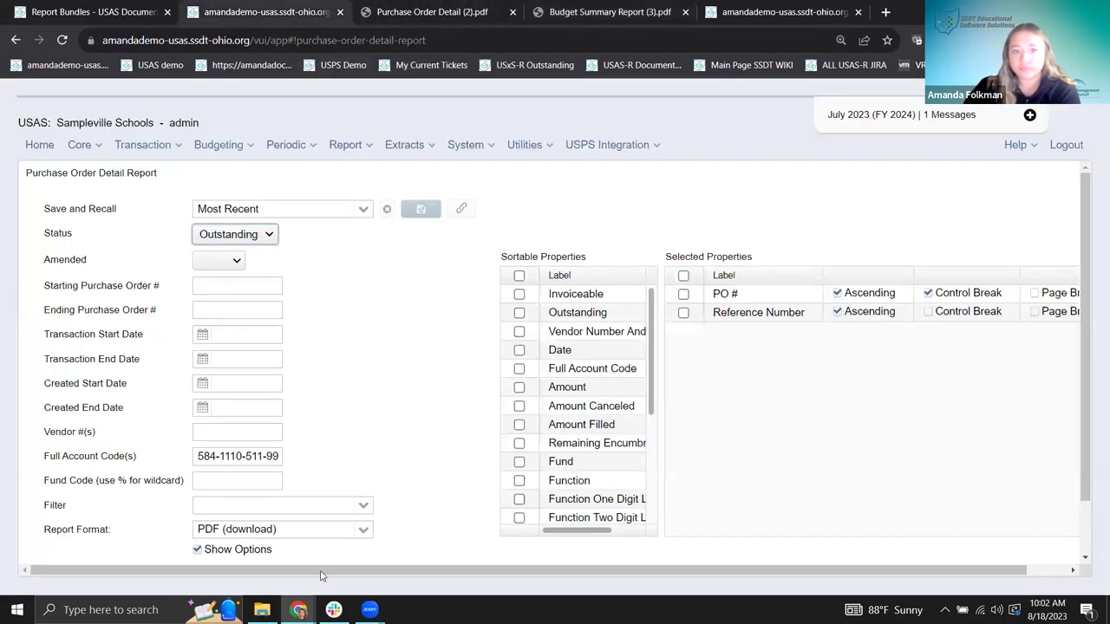
{"action": "left_click", "coordinate": [271, 235]}
{"action": "left_click", "coordinate": [237, 279]}
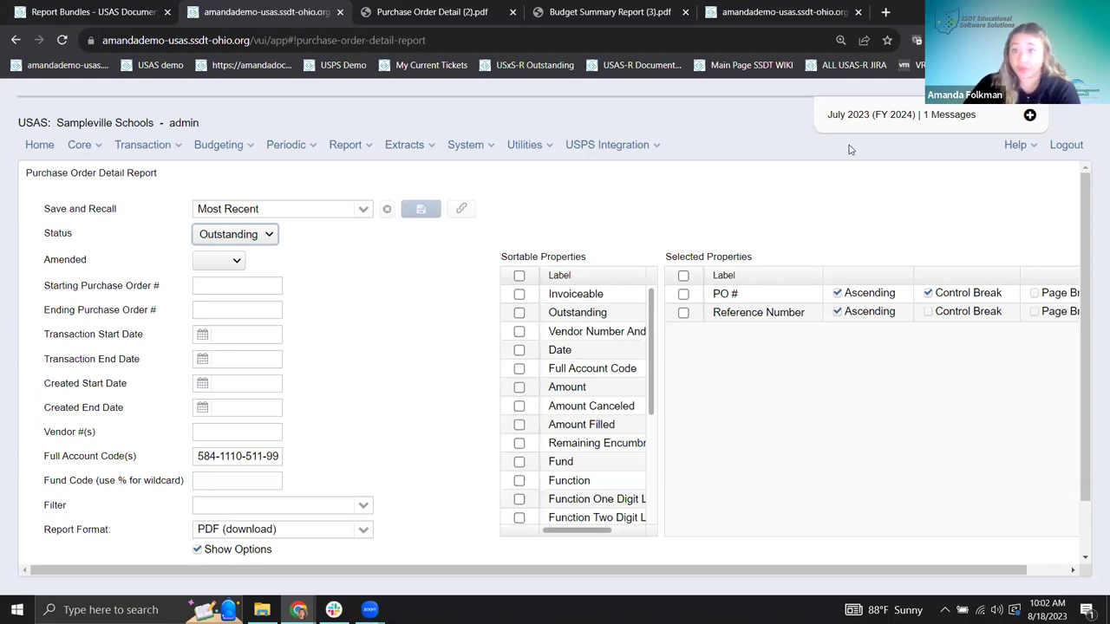
{"action": "left_click", "coordinate": [266, 236]}
{"action": "left_click", "coordinate": [227, 265]}
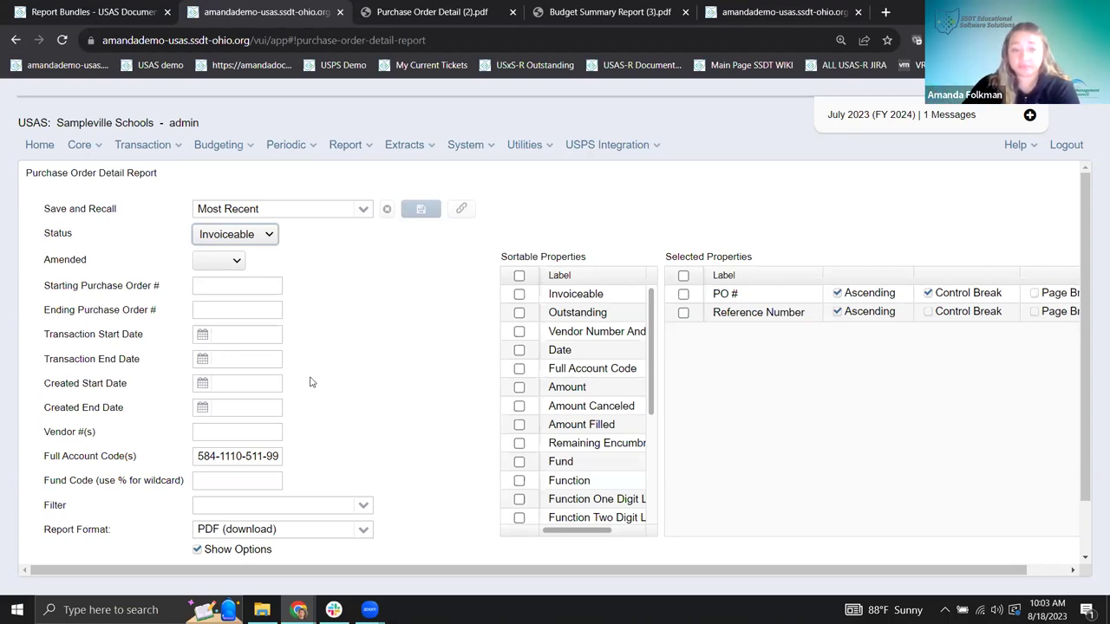
Clear the full account code filter and set the report status to Outstanding.
{"action": "triple_click", "coordinate": [199, 466]}
{"action": "key", "text": "ctrl+v"}
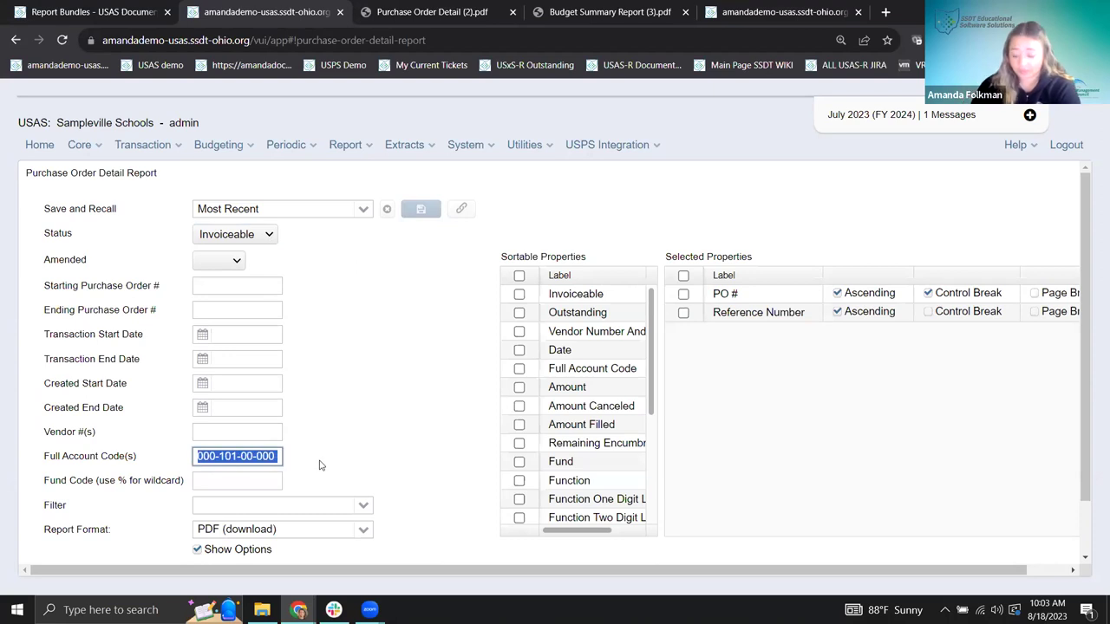
{"action": "key", "text": "BackSpace"}
{"action": "left_click", "coordinate": [351, 372]}
{"action": "left_click", "coordinate": [273, 241]}
{"action": "left_click", "coordinate": [225, 277]}
Generate the Purchase Order Detail report as a PDF and open the downloaded file.
{"action": "scroll", "coordinate": [224, 520], "scroll_direction": "down", "scroll_amount": 2}
{"action": "left_click", "coordinate": [224, 534]}
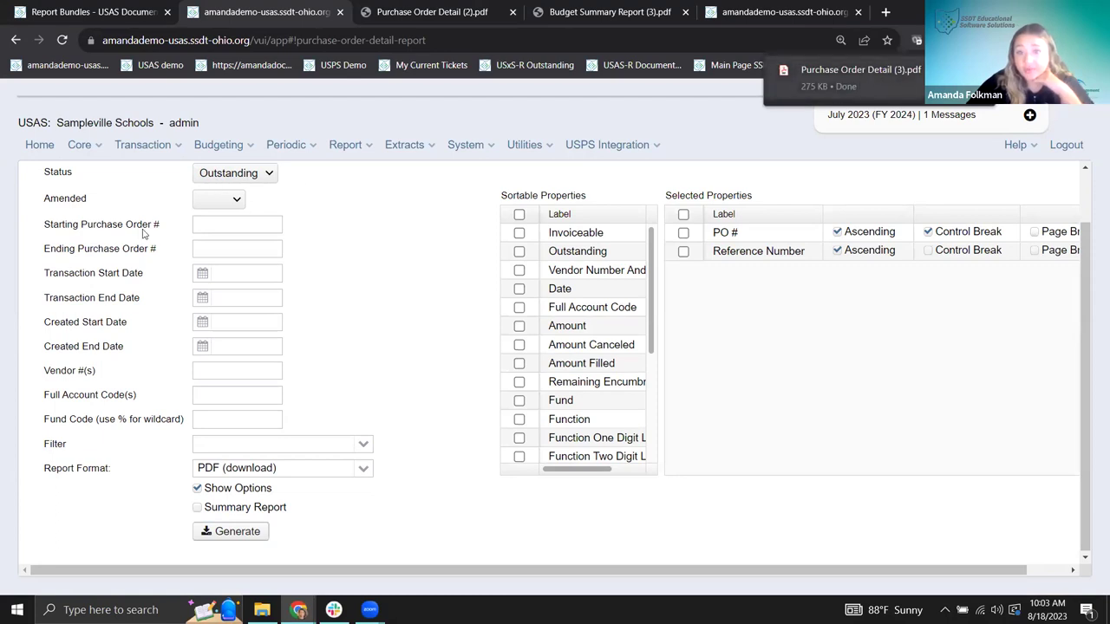
{"action": "scroll", "coordinate": [390, 260], "scroll_direction": "up", "scroll_amount": 1}
{"action": "scroll", "coordinate": [694, 217], "scroll_direction": "down", "scroll_amount": 1}
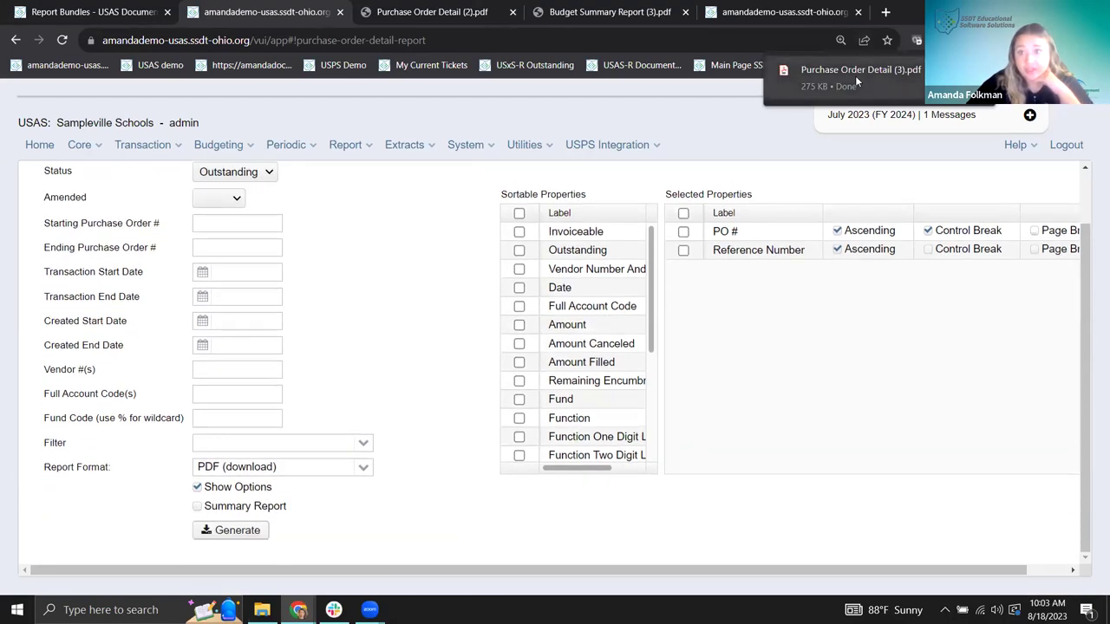
{"action": "left_click", "coordinate": [855, 76]}
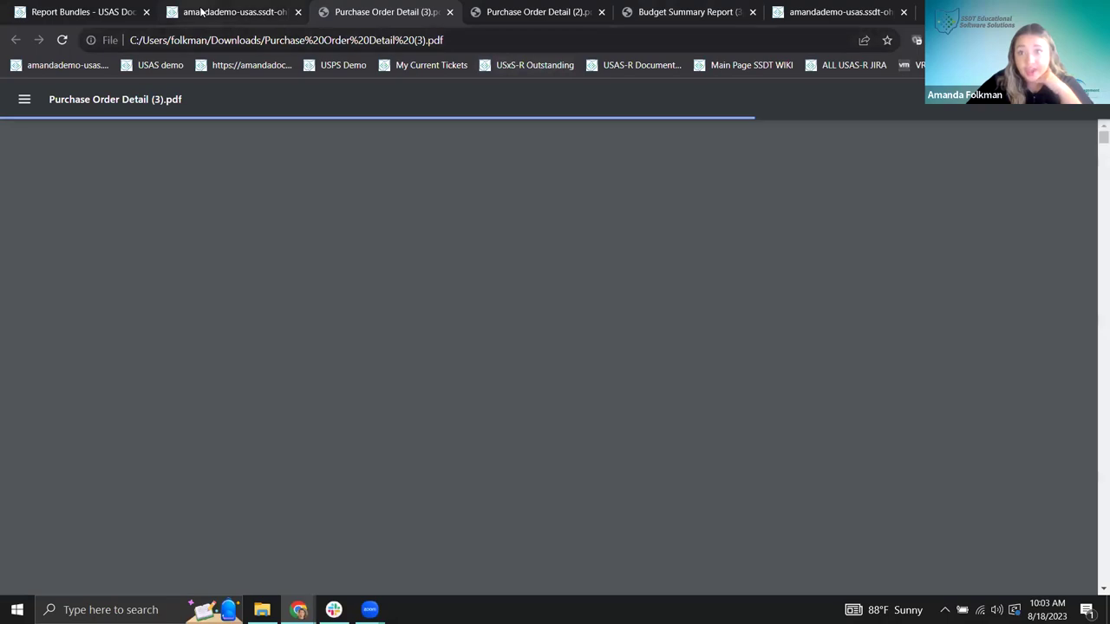
Switch to the second USAS session and go to its home page with the report links.
{"action": "left_click", "coordinate": [200, 12]}
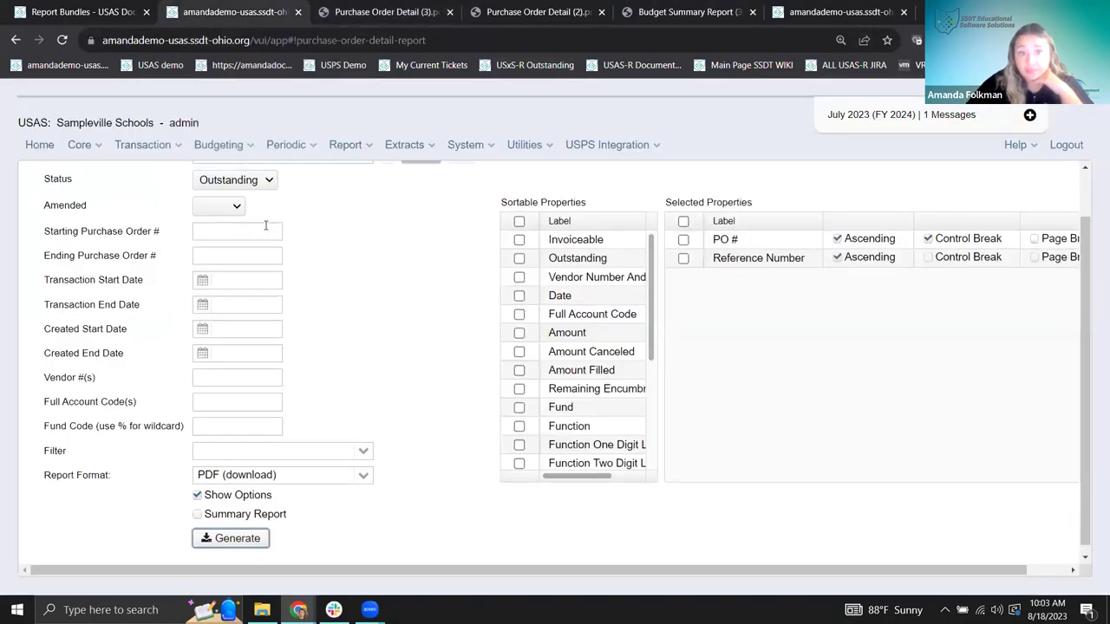
{"action": "scroll", "coordinate": [265, 226], "scroll_direction": "up", "scroll_amount": 1}
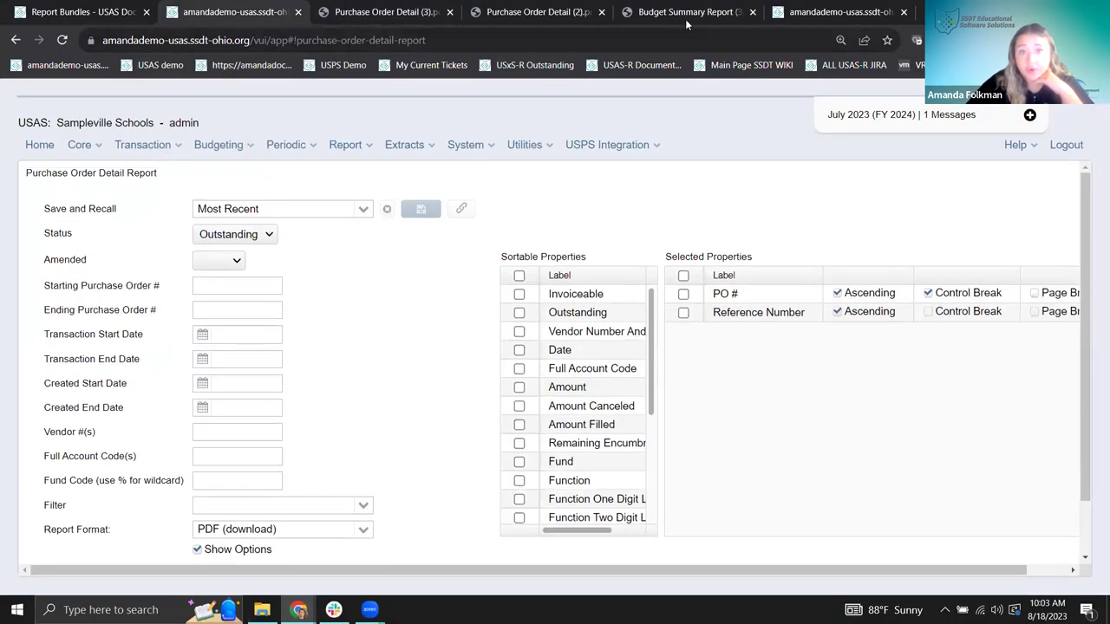
{"action": "left_click", "coordinate": [809, 18]}
{"action": "left_click", "coordinate": [44, 145]}
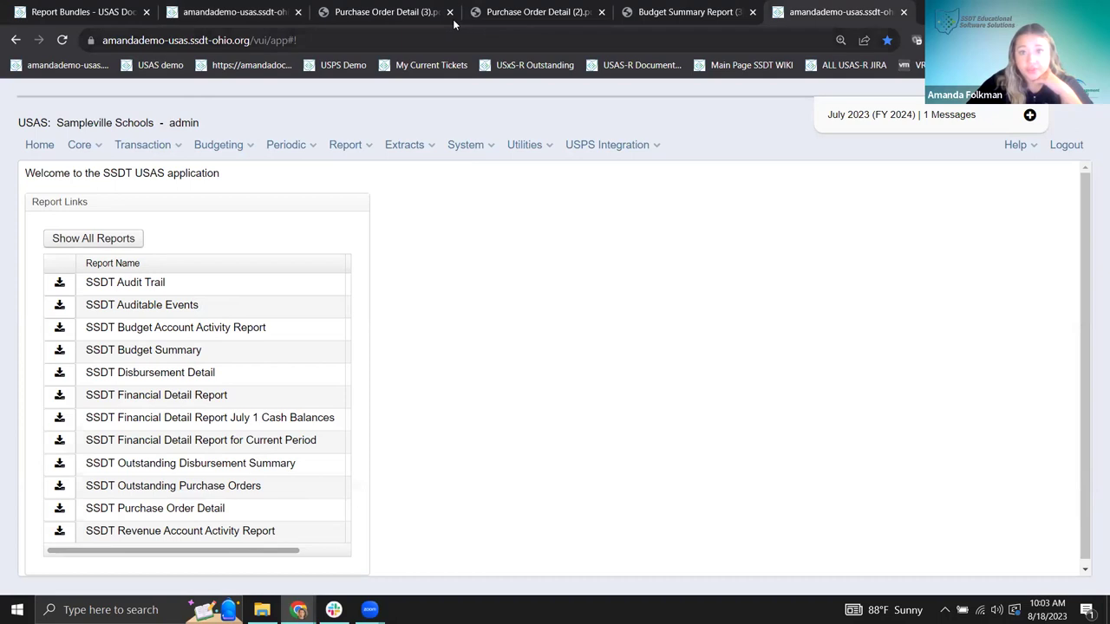
Compare the first detail page of Purchase Order Detail (3) with the earlier single-account report.
{"action": "left_click", "coordinate": [375, 15]}
{"action": "scroll", "coordinate": [514, 265], "scroll_direction": "down", "scroll_amount": 3}
{"action": "scroll", "coordinate": [514, 265], "scroll_direction": "down", "scroll_amount": 5}
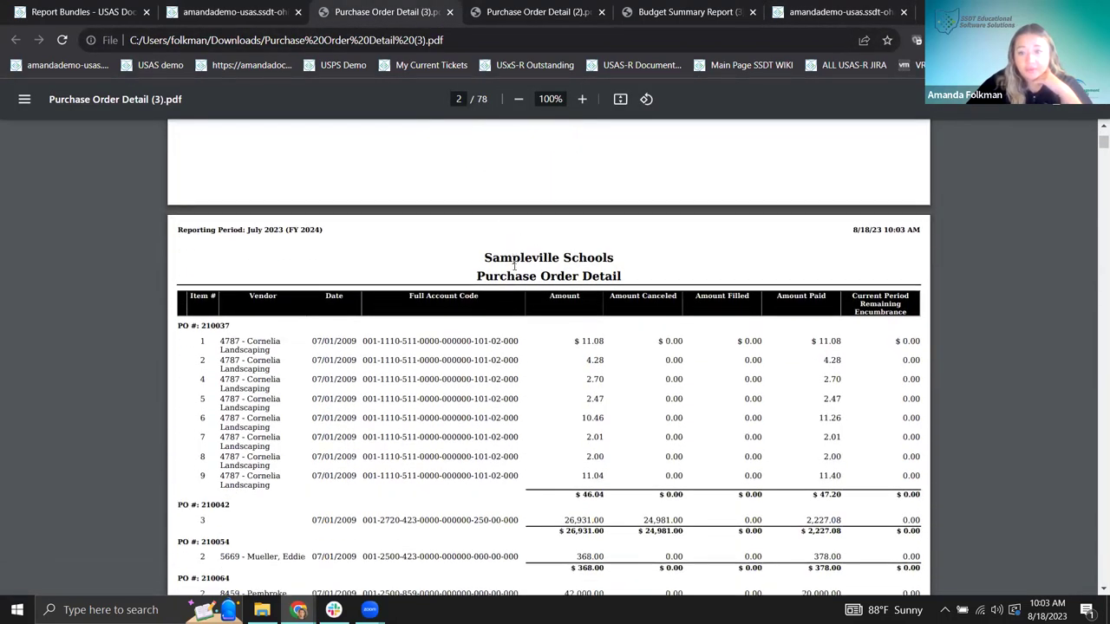
{"action": "left_click", "coordinate": [505, 13]}
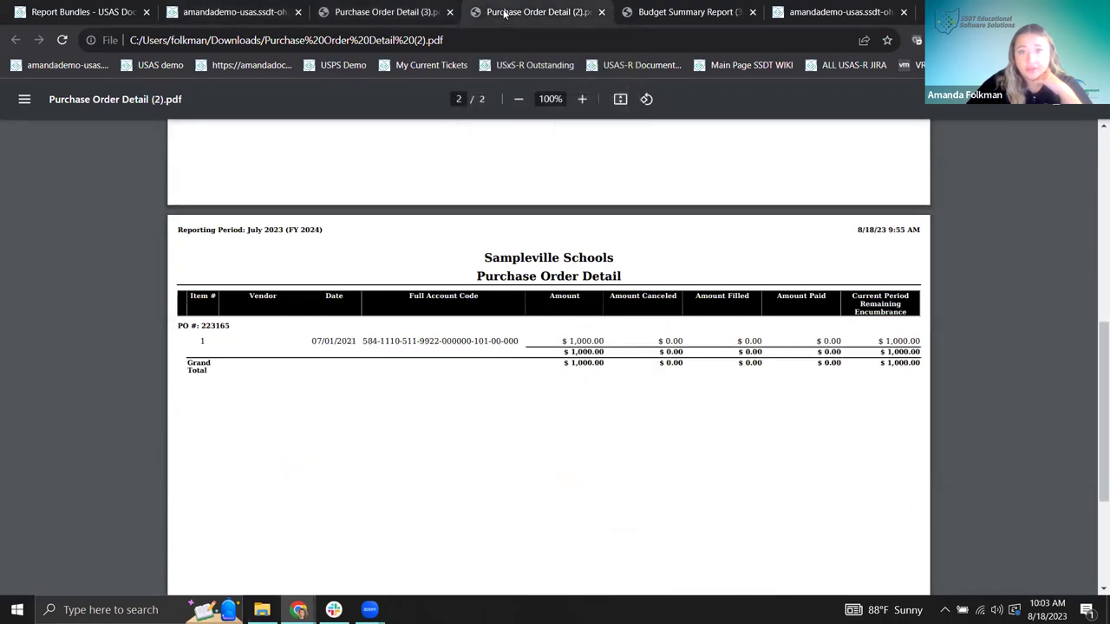
{"action": "left_click", "coordinate": [377, 15]}
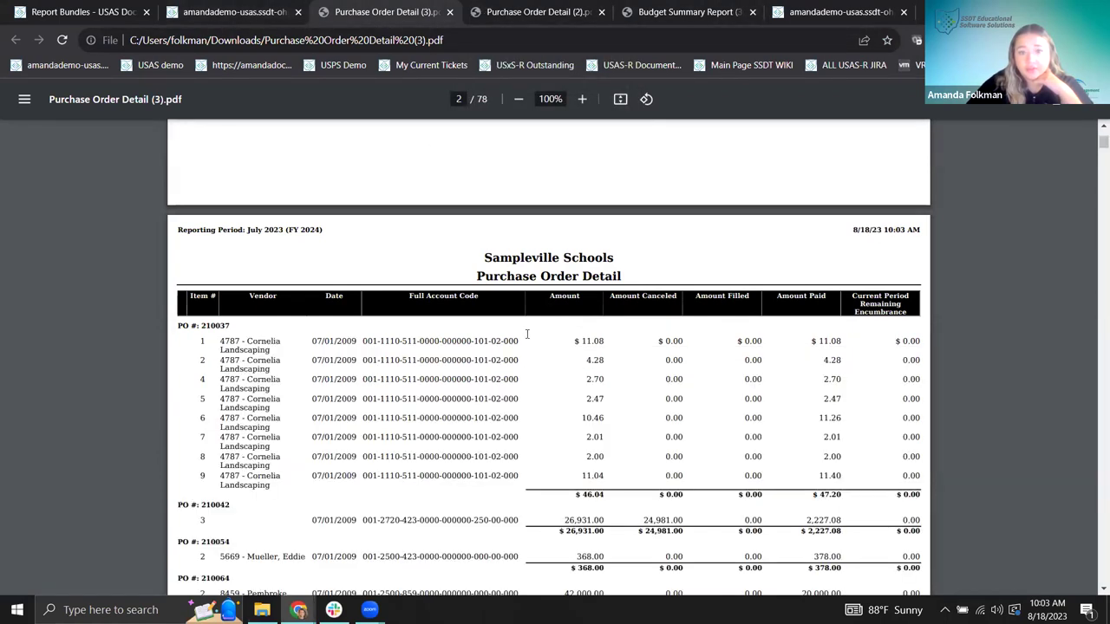
Look through the new report up to page 6 for purchase orders with a current period remaining encumbrance.
{"action": "scroll", "coordinate": [526, 334], "scroll_direction": "down", "scroll_amount": 18}
{"action": "scroll", "coordinate": [526, 333], "scroll_direction": "down", "scroll_amount": 10}
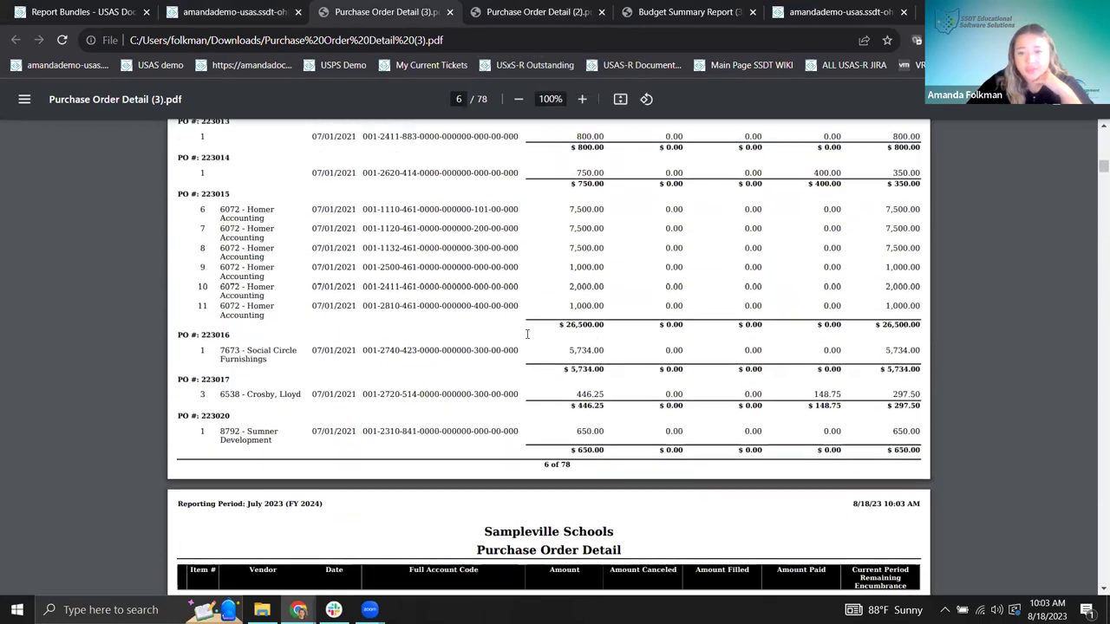
{"action": "scroll", "coordinate": [527, 333], "scroll_direction": "up", "scroll_amount": 3}
{"action": "scroll", "coordinate": [526, 334], "scroll_direction": "up", "scroll_amount": 2}
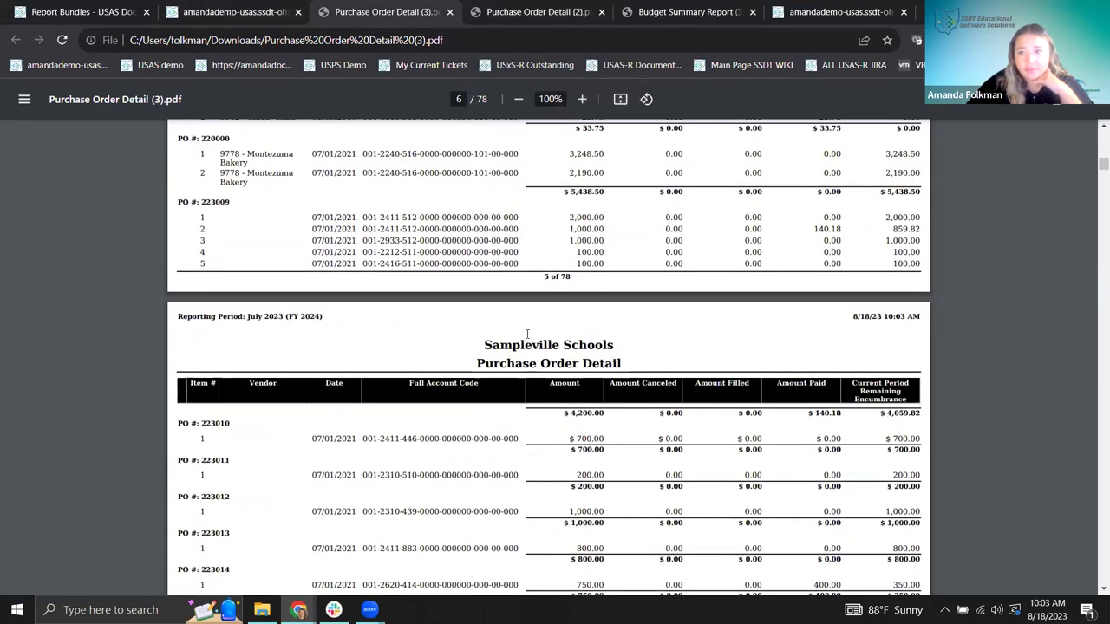
{"action": "scroll", "coordinate": [531, 329], "scroll_direction": "down", "scroll_amount": 2}
{"action": "scroll", "coordinate": [535, 325], "scroll_direction": "up", "scroll_amount": 3}
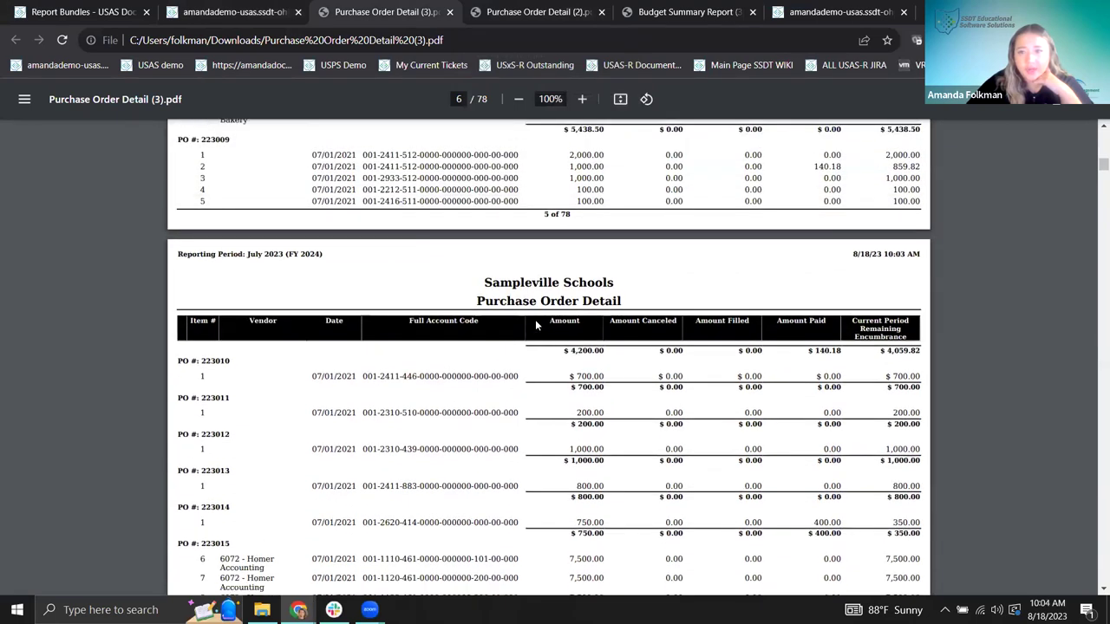
{"action": "scroll", "coordinate": [535, 325], "scroll_direction": "down", "scroll_amount": 3}
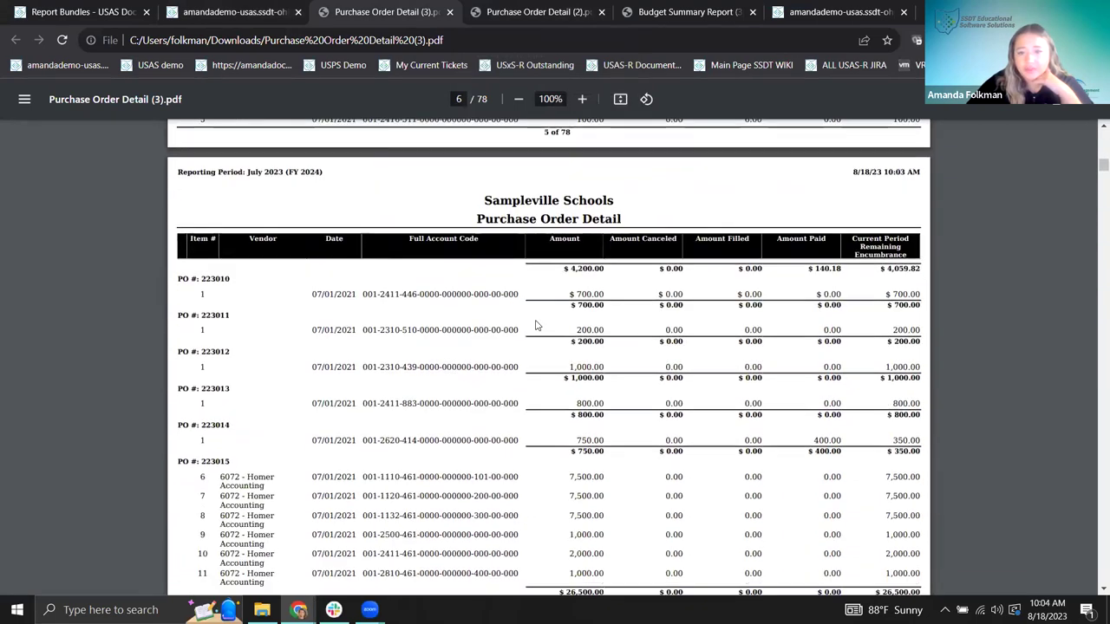
{"action": "scroll", "coordinate": [553, 318], "scroll_direction": "down", "scroll_amount": 1}
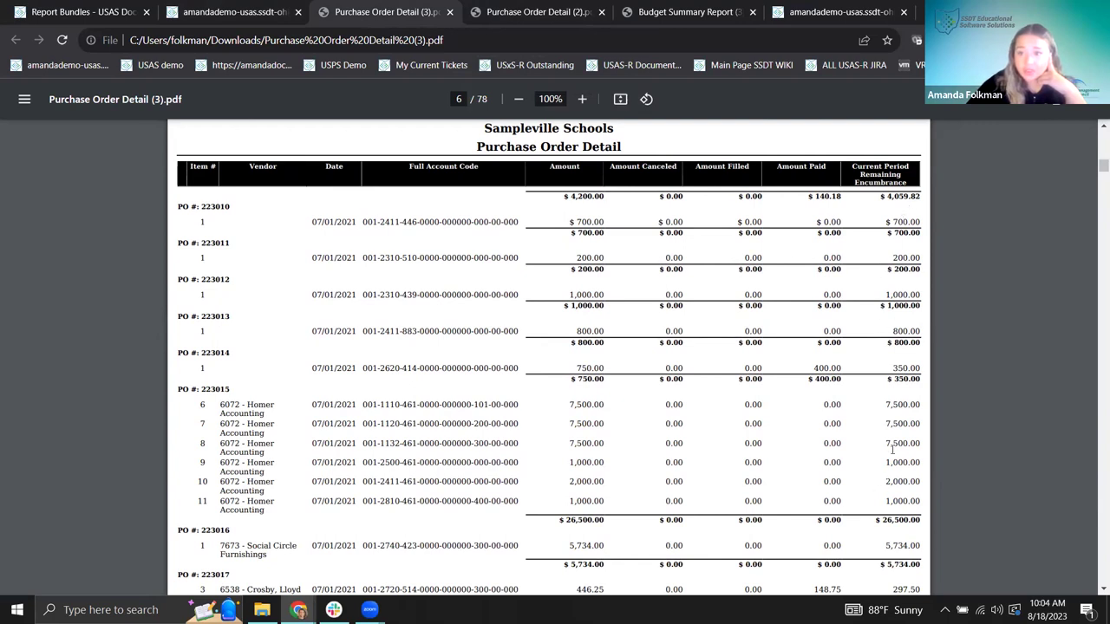
Highlight the first purchase order number on page 6, its remaining encumbrance and the page's reporting period.
{"action": "left_click_drag", "start_coordinate": [193, 206], "coordinate": [241, 213]}
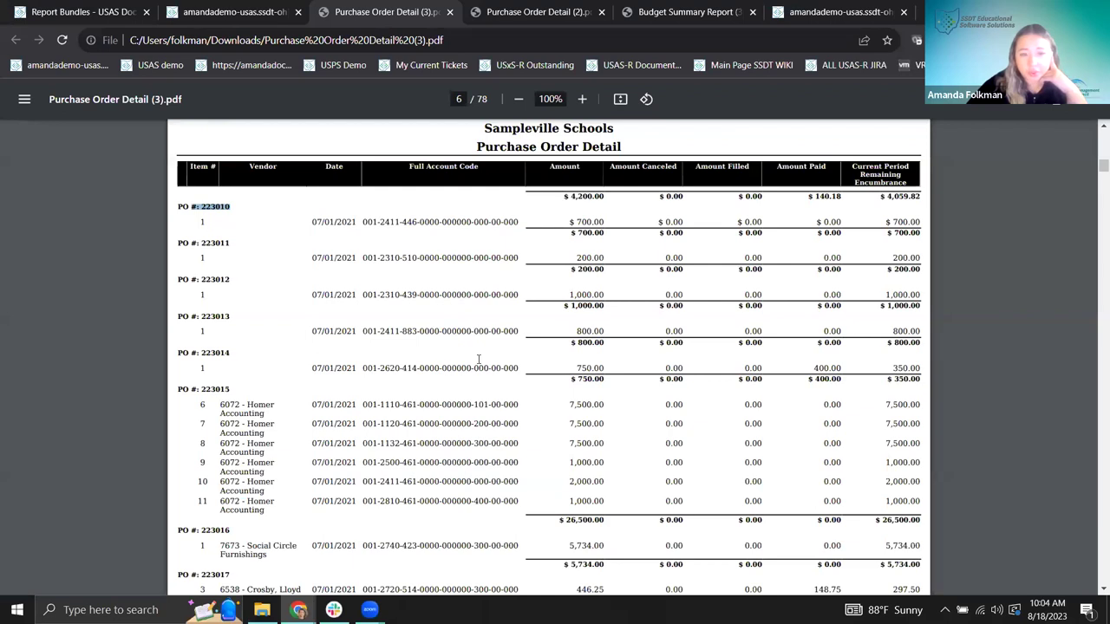
{"action": "left_click_drag", "start_coordinate": [892, 223], "coordinate": [922, 224]}
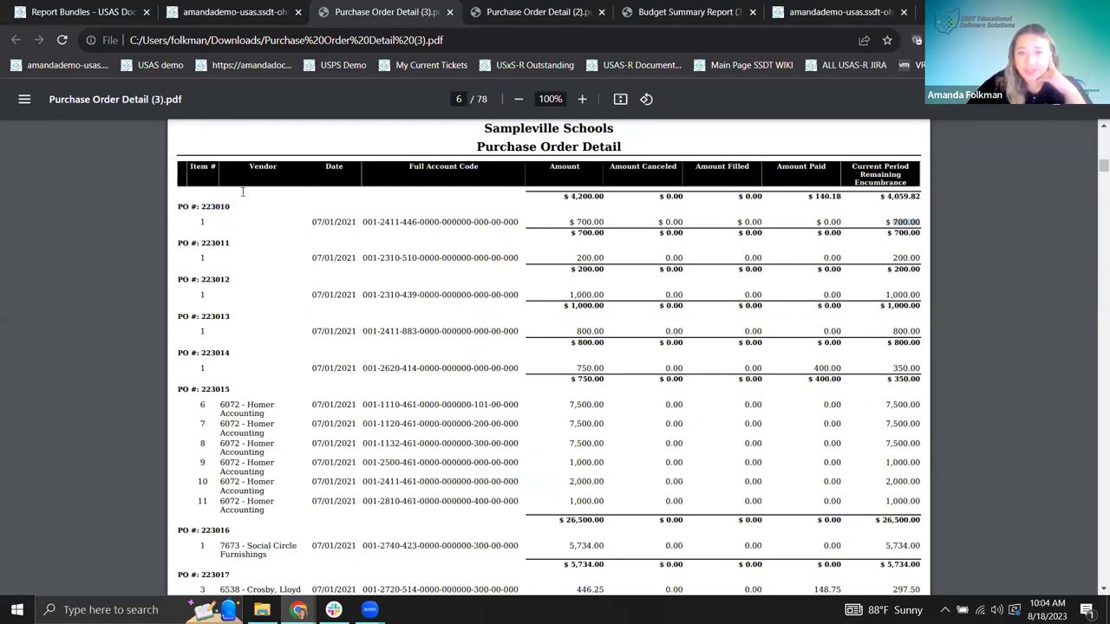
{"action": "scroll", "coordinate": [226, 190], "scroll_direction": "up", "scroll_amount": 1}
{"action": "left_click_drag", "start_coordinate": [179, 171], "coordinate": [331, 185]}
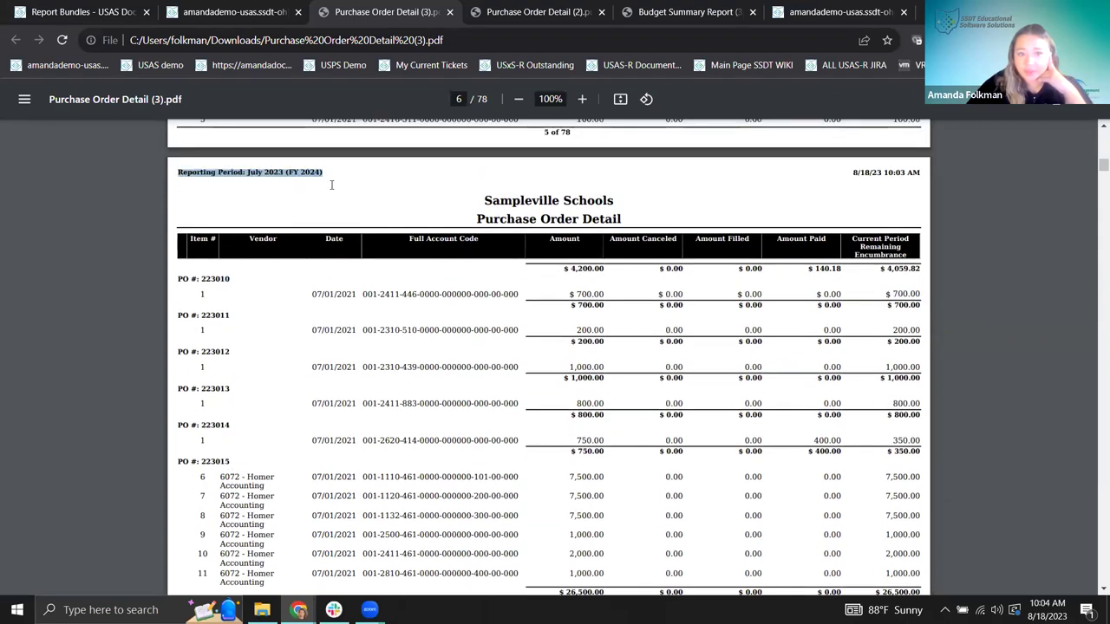
Highlight the reporting month and the third purchase order's remaining encumbrance and number, and return to the Purchase Order Detail Report options.
{"action": "scroll", "coordinate": [332, 183], "scroll_direction": "up", "scroll_amount": 2}
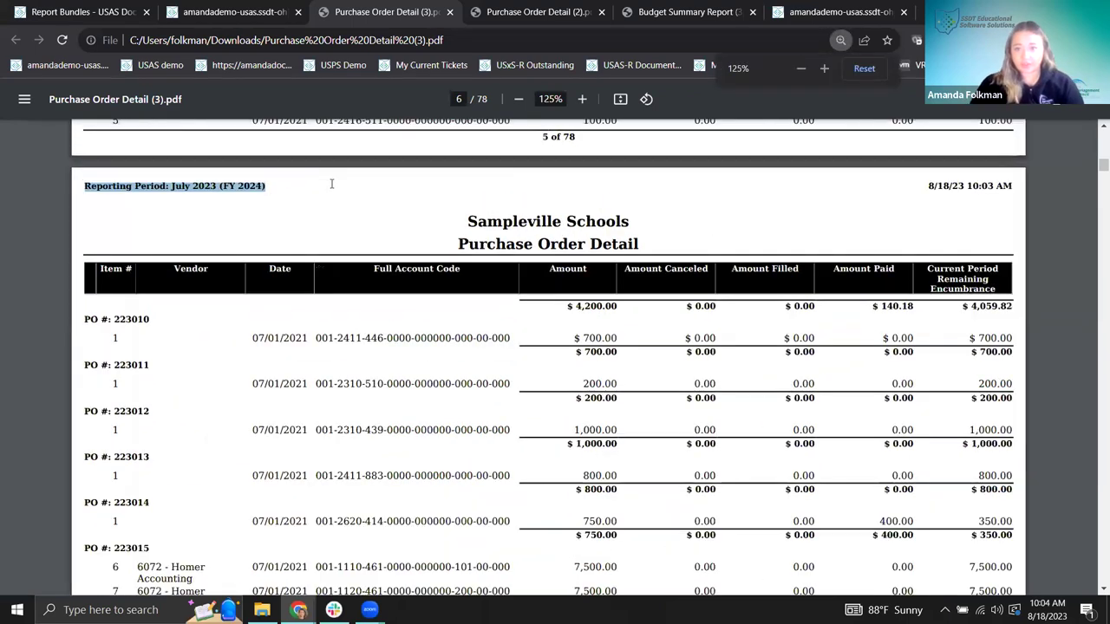
{"action": "left_click", "coordinate": [199, 186]}
{"action": "left_click_drag", "start_coordinate": [171, 185], "coordinate": [234, 185]}
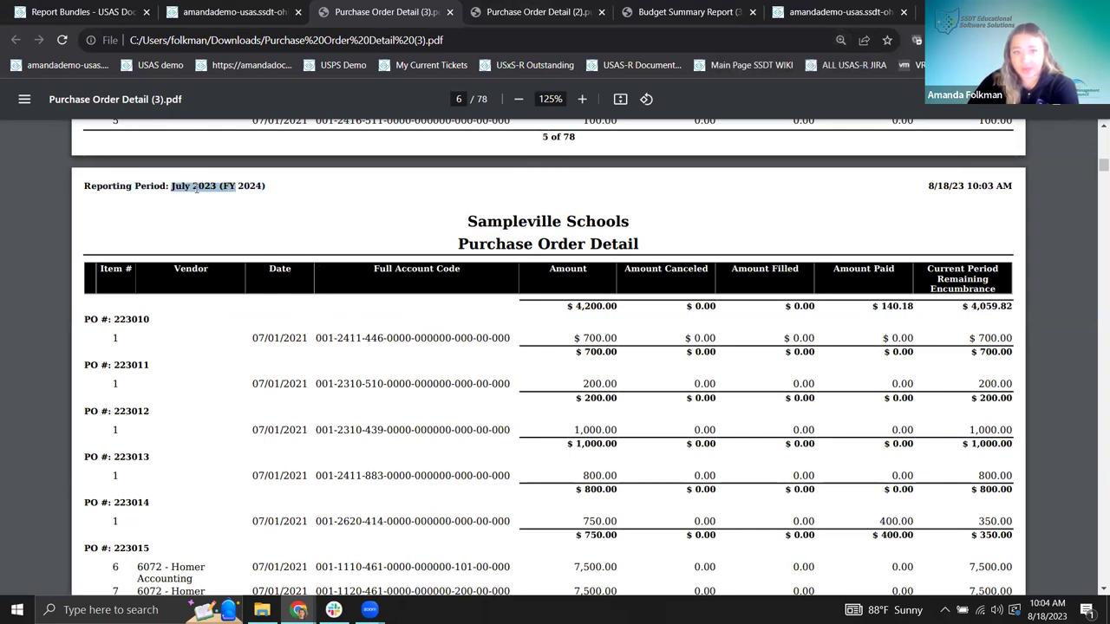
{"action": "mouse_move", "coordinate": [961, 442]}
{"action": "left_mouse_down"}
{"action": "mouse_move", "coordinate": [1029, 433]}
{"action": "mouse_move", "coordinate": [971, 427]}
{"action": "left_mouse_up"}
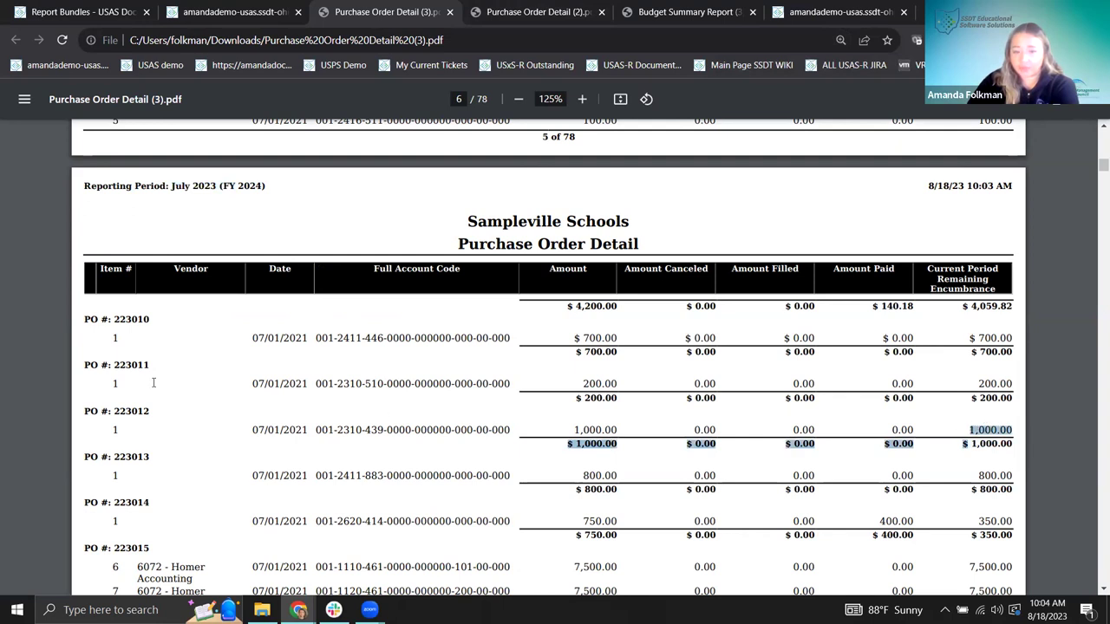
{"action": "left_click_drag", "start_coordinate": [114, 411], "coordinate": [144, 417]}
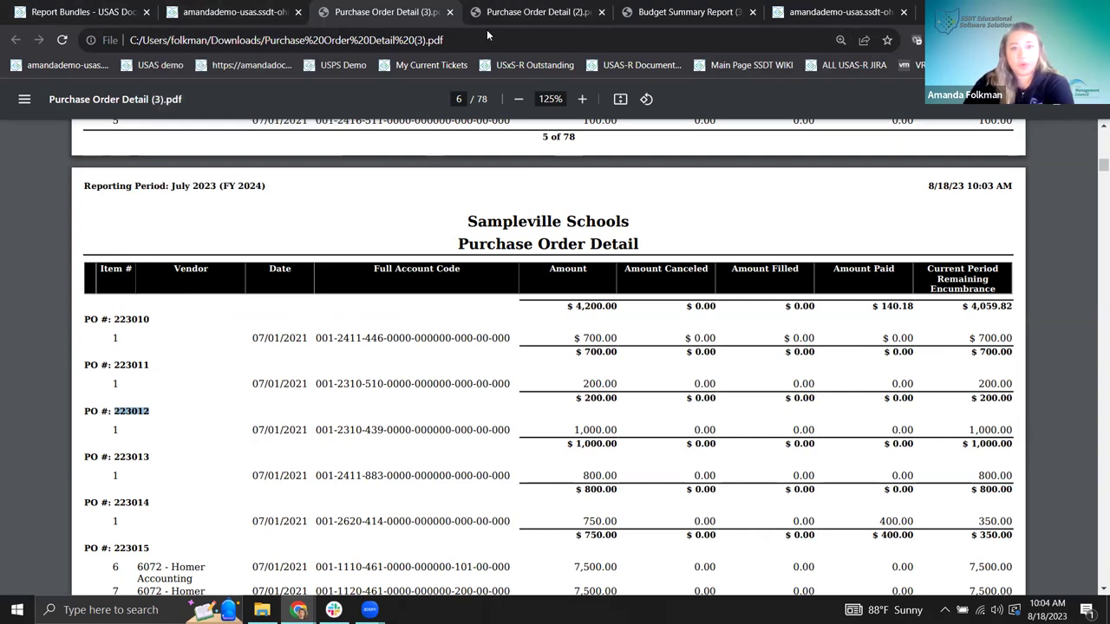
{"action": "left_click", "coordinate": [251, 12]}
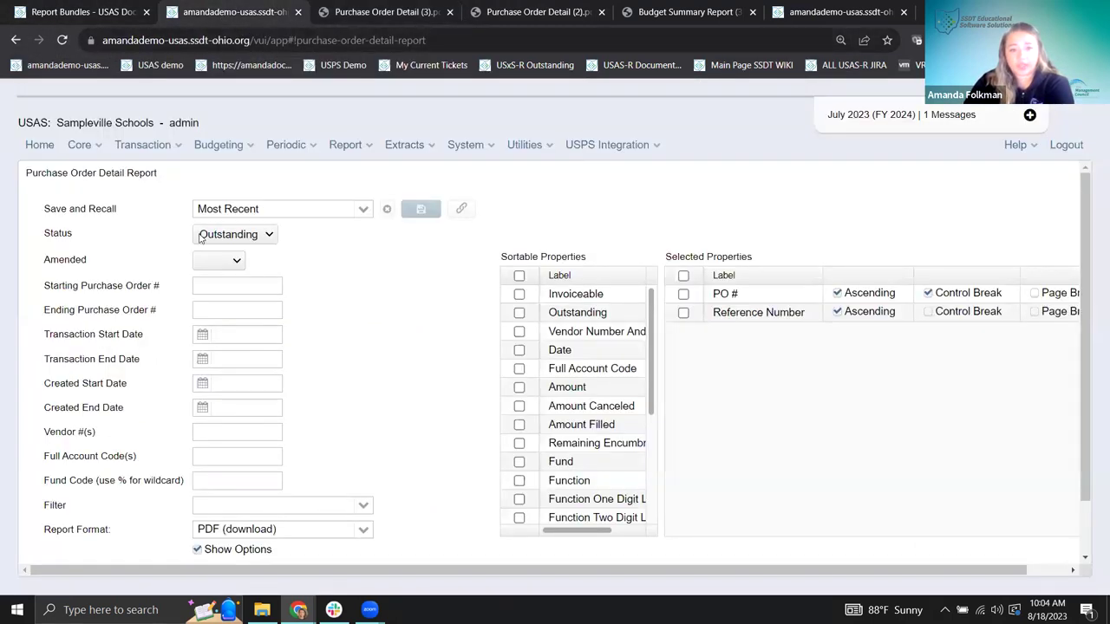